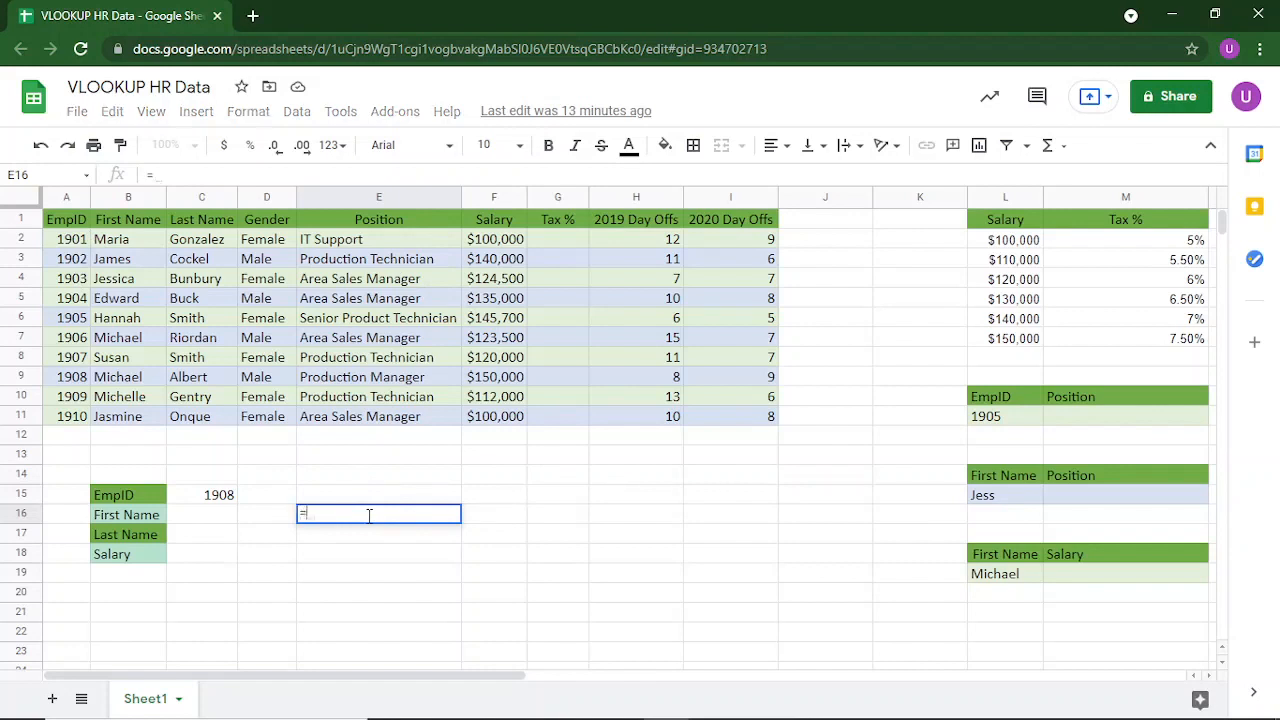
Step: Start a VLOOKUP formula in cell E16 and examine the function's arguments in the formula help, discarding the entry
{"action": "type", "text": "VLOO"}
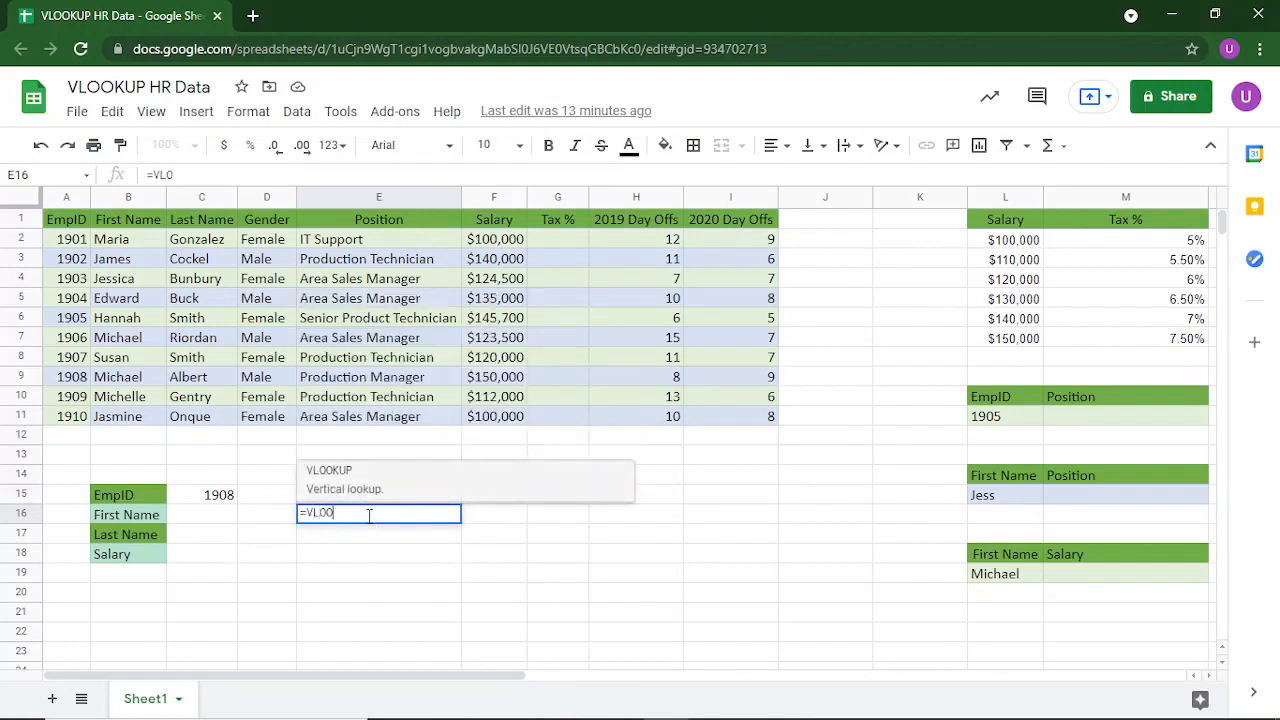
{"action": "type", "text": "KUP("}
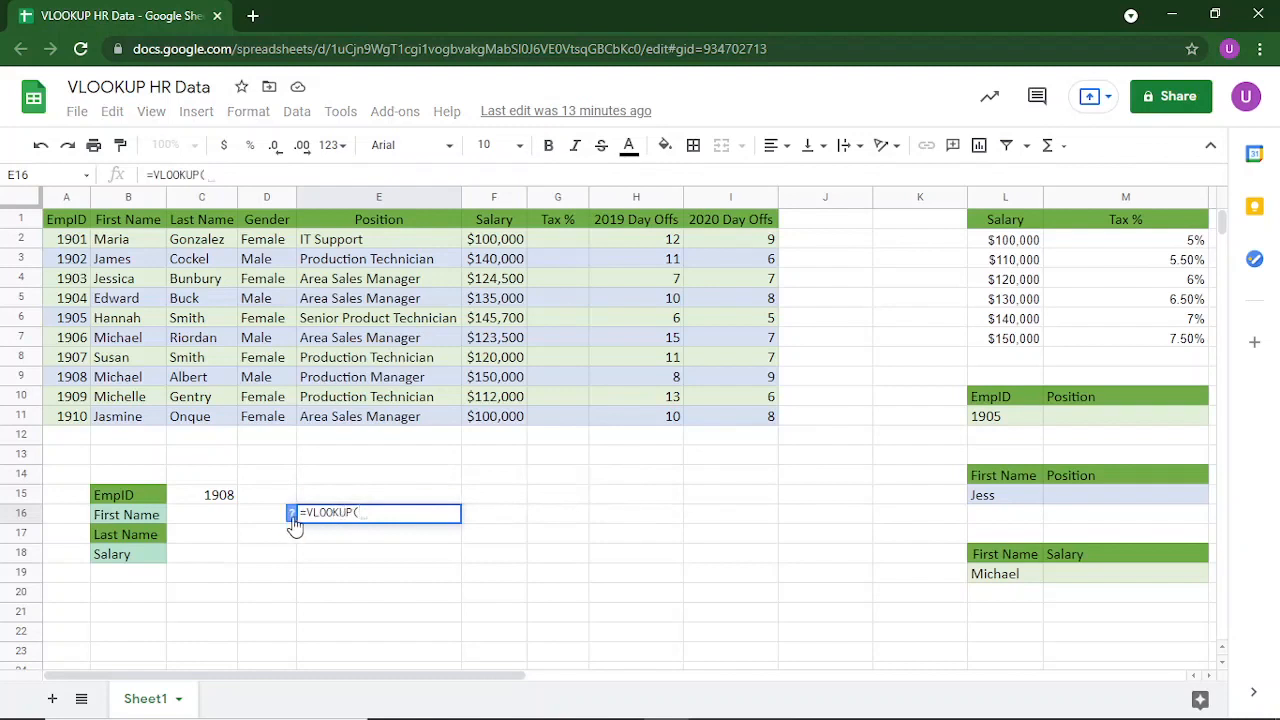
{"action": "left_click", "coordinate": [291, 514]}
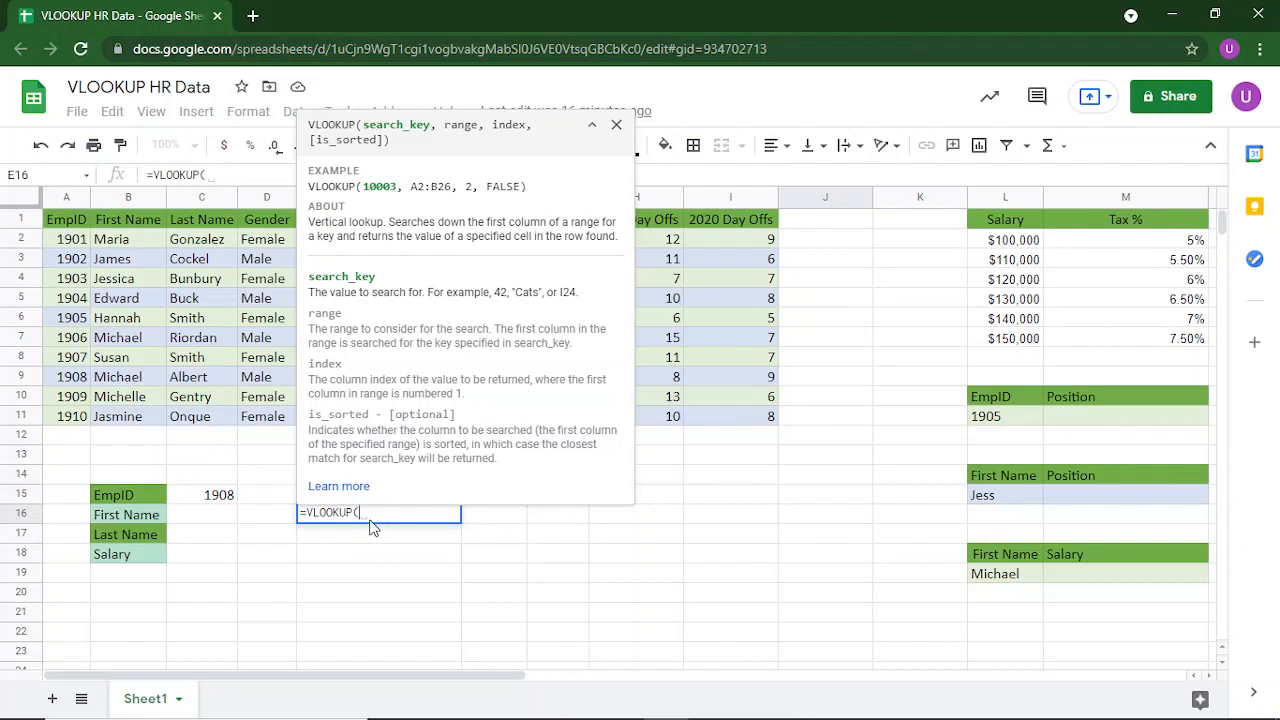
{"action": "key", "text": "Escape"}
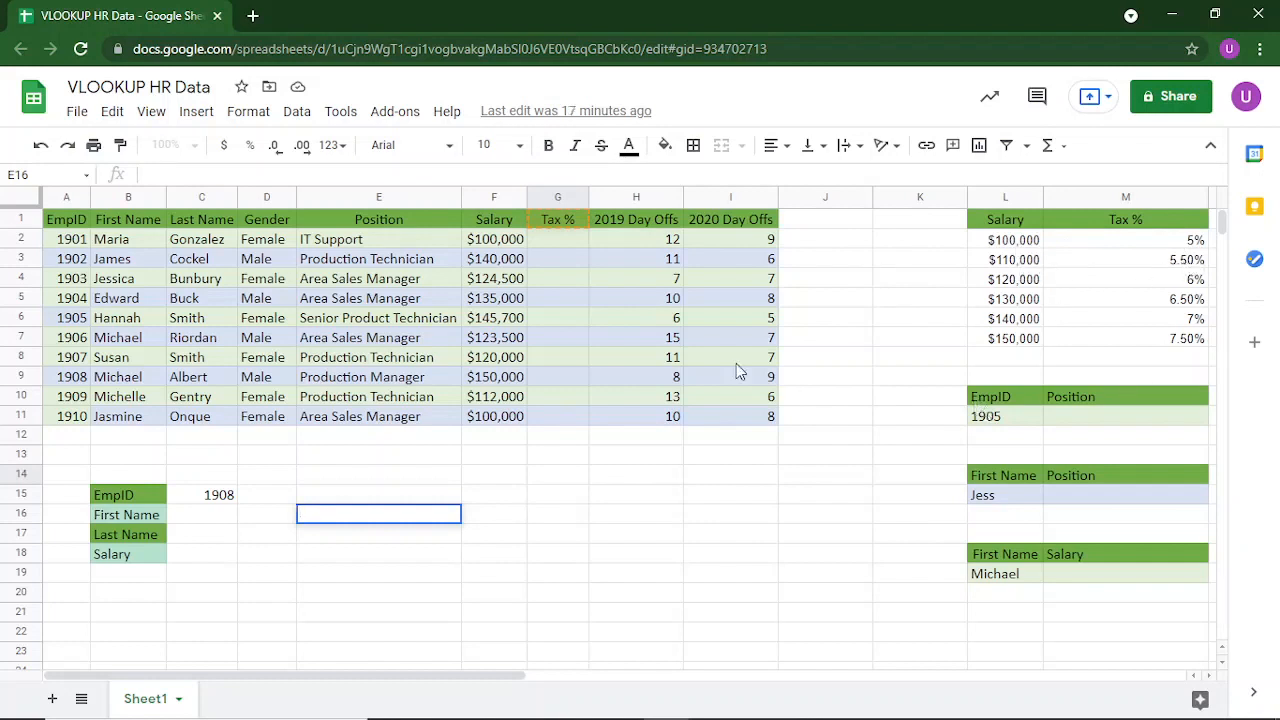
Step: Start a VLOOKUP formula in cell M11, using the EmpID in L11 as the search key
{"action": "left_click", "coordinate": [1018, 420]}
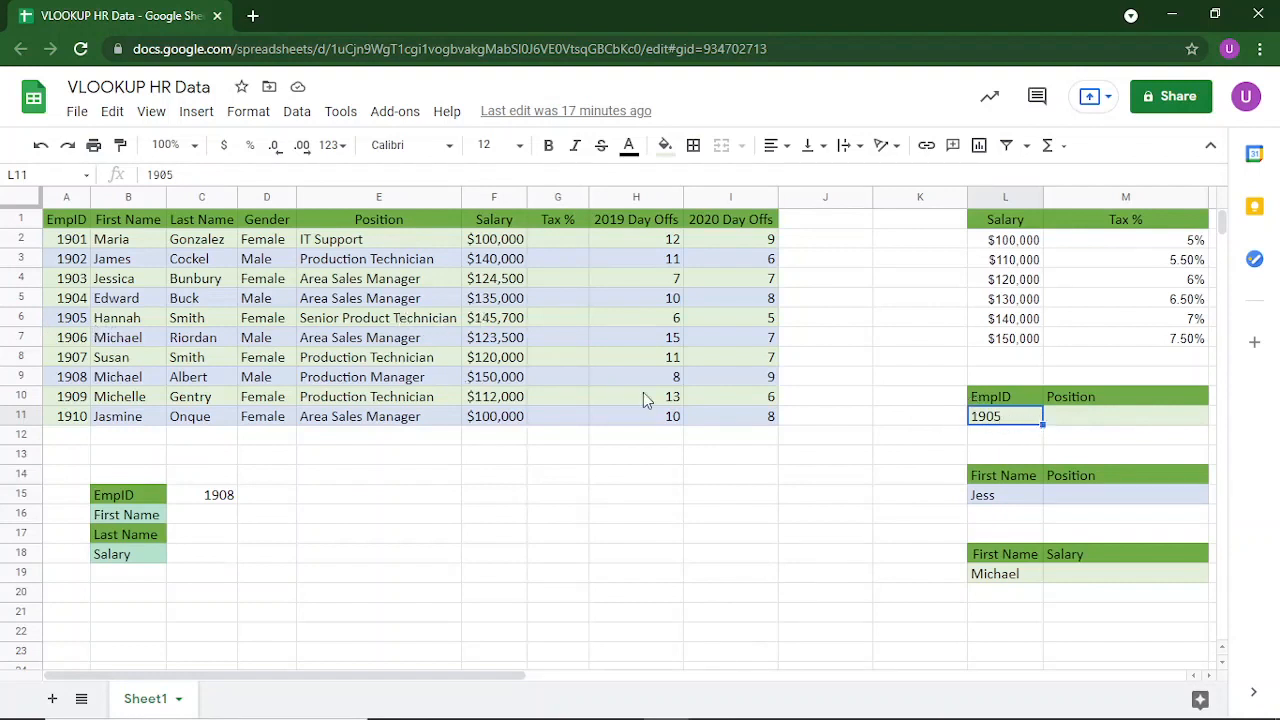
{"action": "left_click", "coordinate": [1078, 425]}
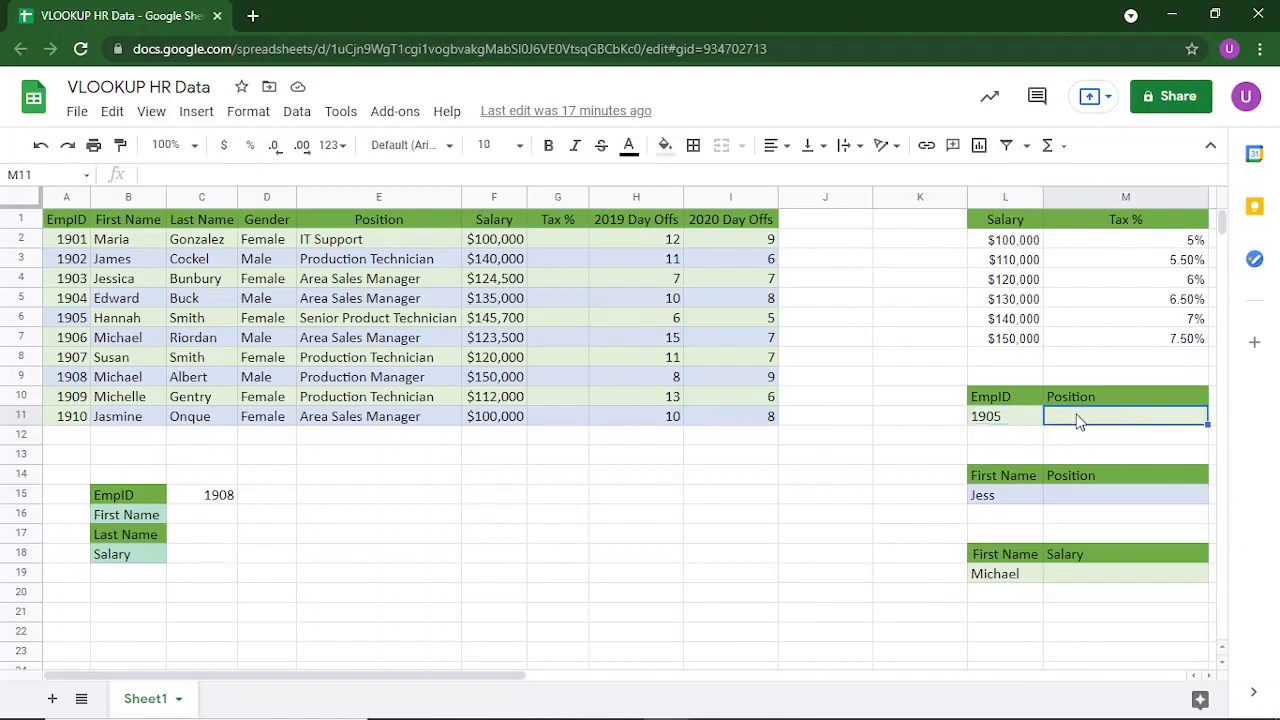
{"action": "type", "text": "=Vl"}
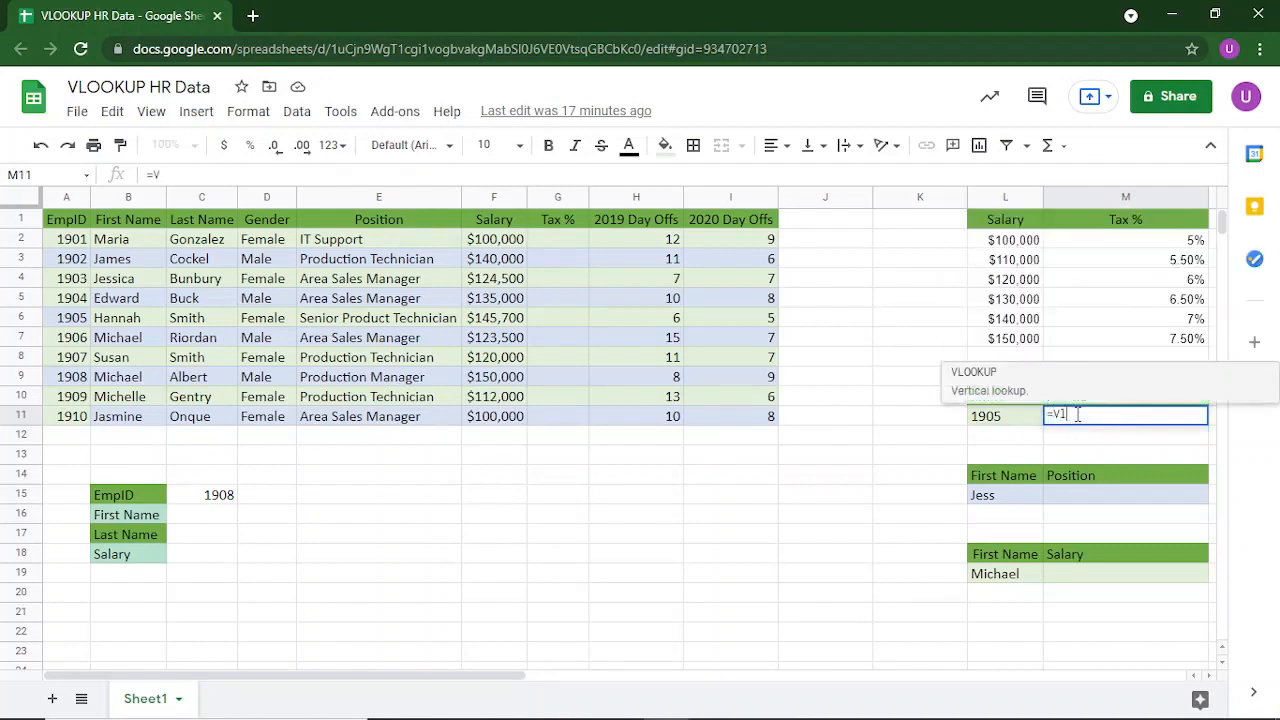
{"action": "type", "text": "ookup"}
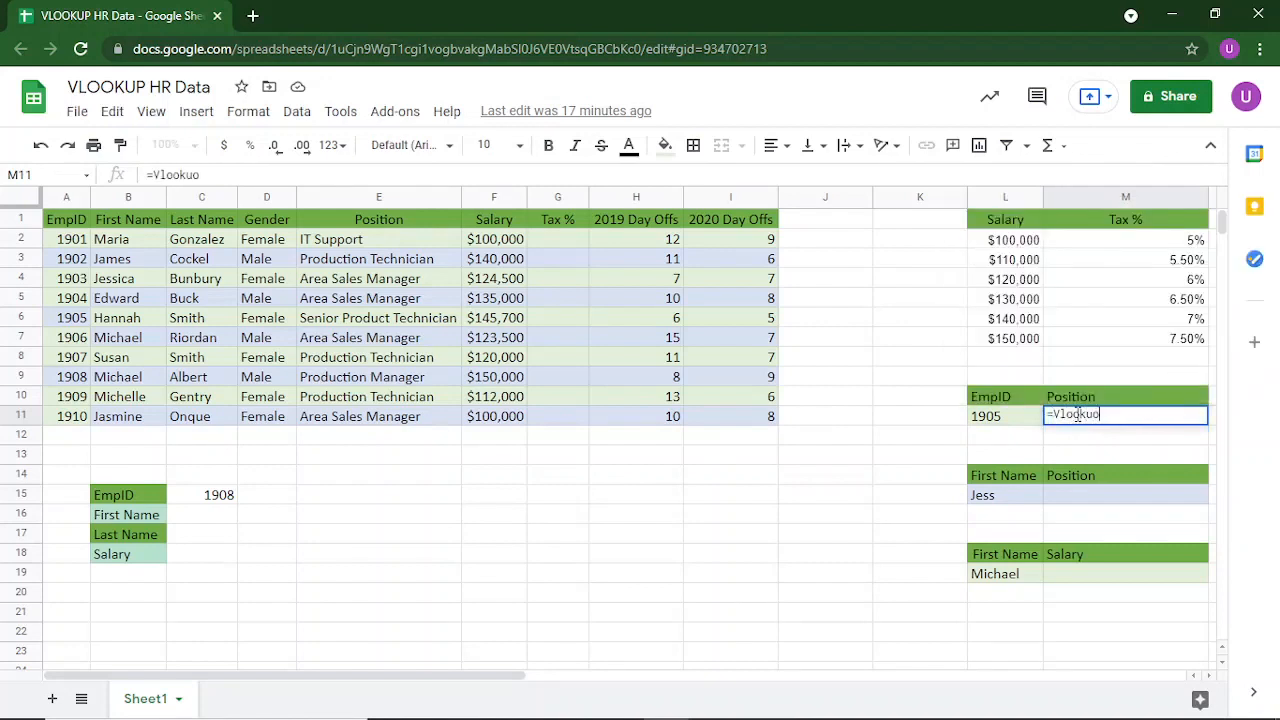
{"action": "key", "text": "BackSpace"}
{"action": "type", "text": "p("}
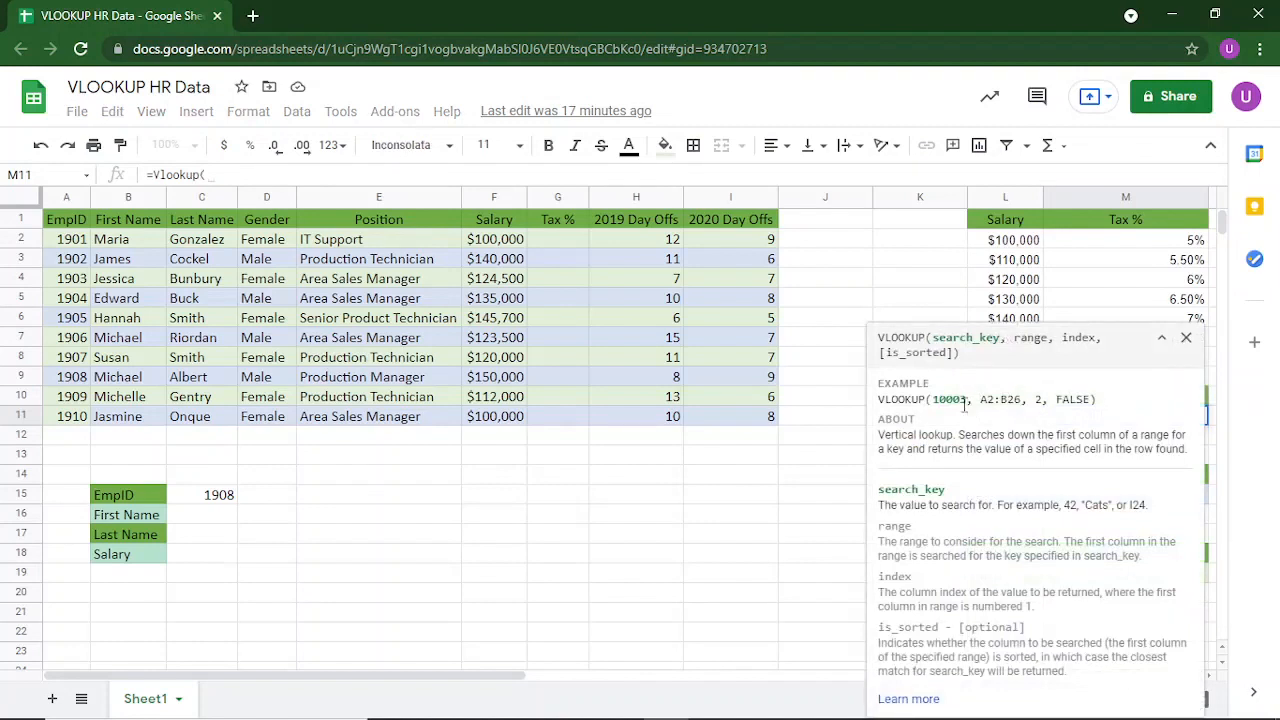
{"action": "left_click", "coordinate": [1187, 339]}
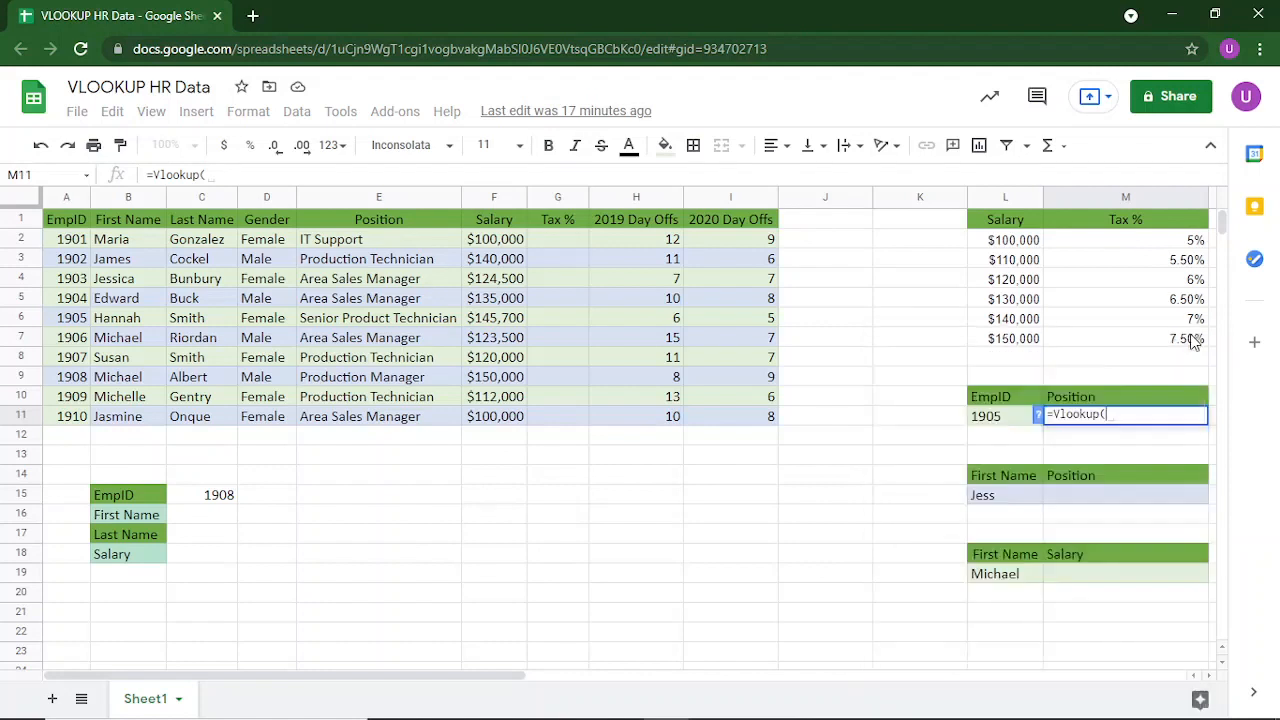
{"action": "left_click", "coordinate": [1007, 421]}
{"action": "type", "text": ","}
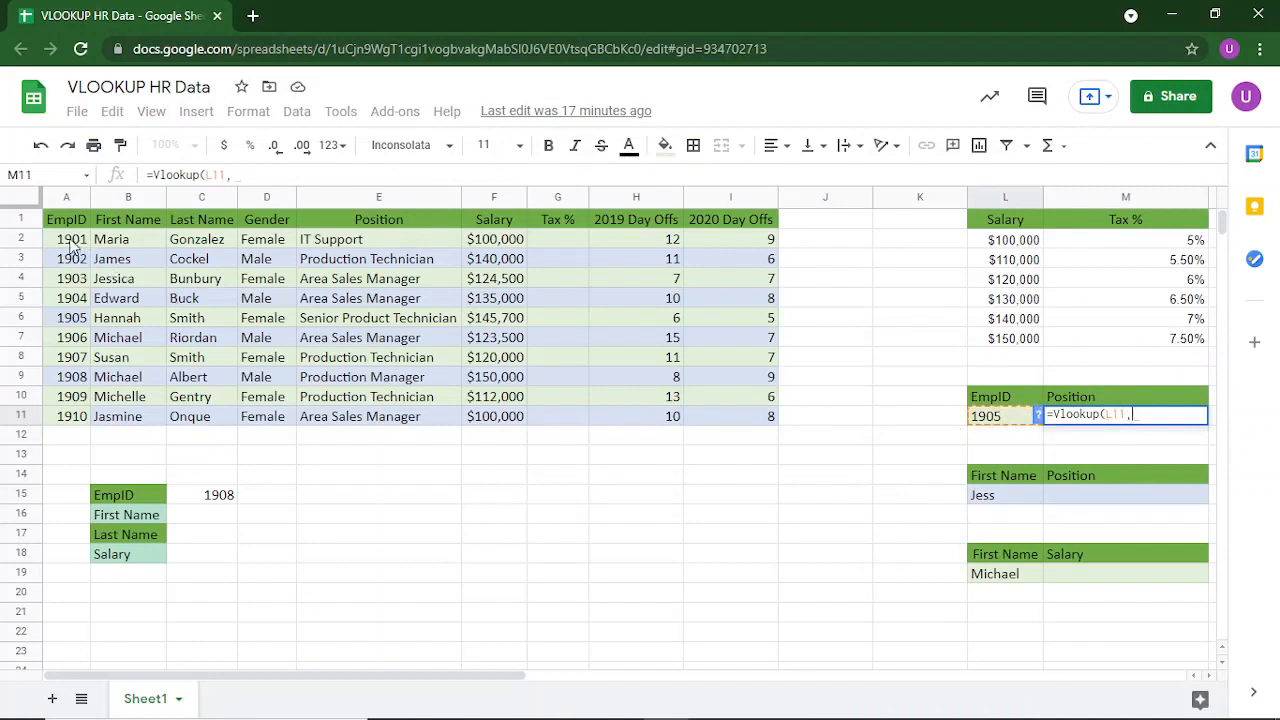
Step: Complete the M11 formula with range A2:I11, column index 5 and FALSE, and compare its result with the position in E6
{"action": "left_click_drag", "start_coordinate": [74, 247], "coordinate": [717, 402]}
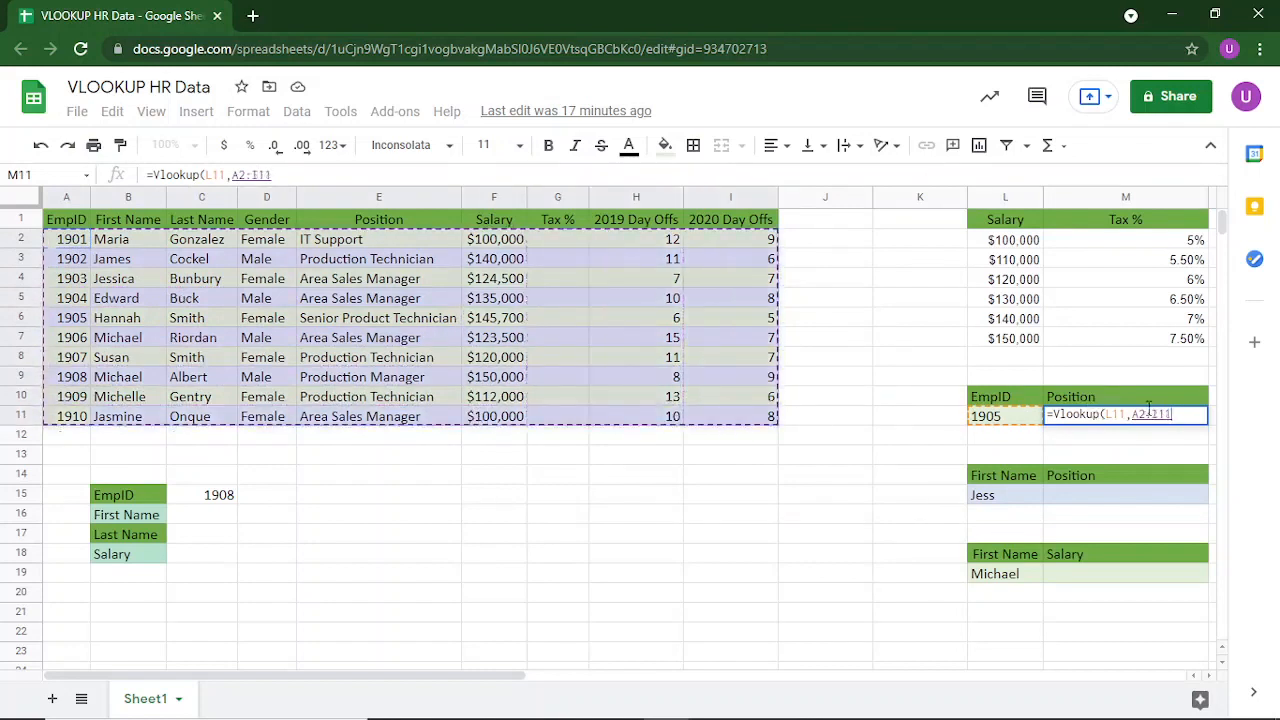
{"action": "type", "text": ","}
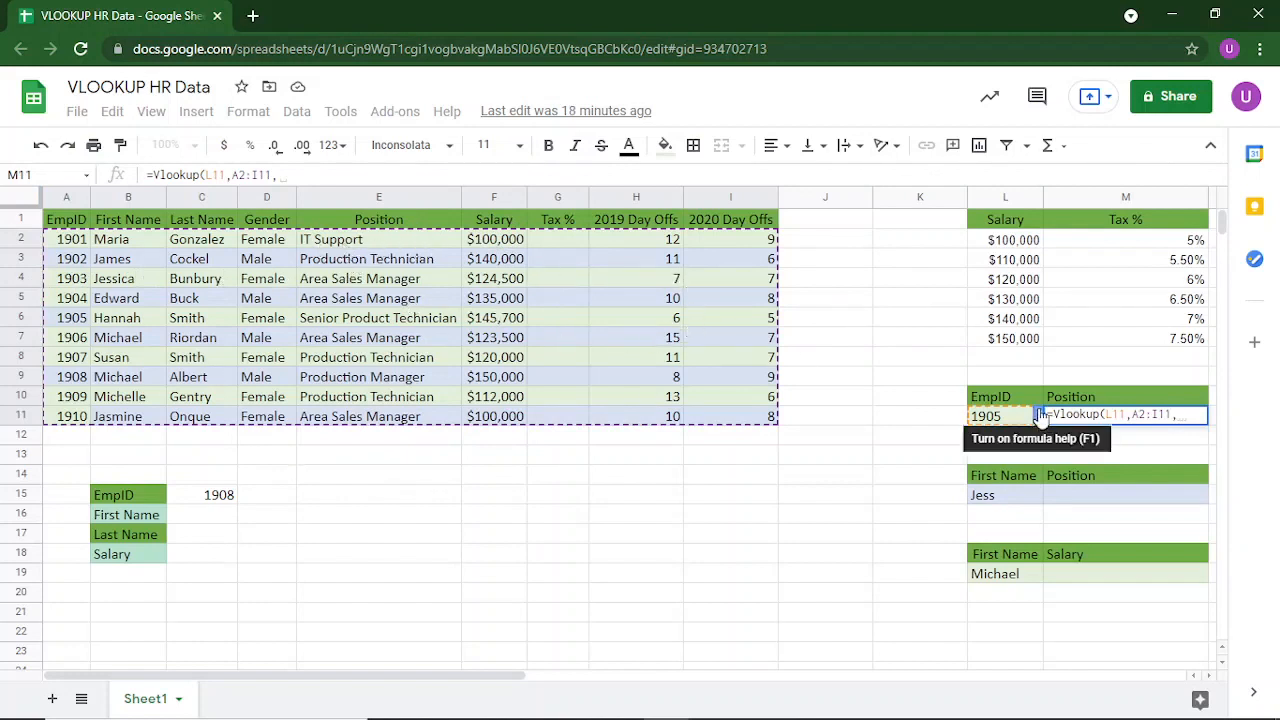
{"action": "type", "text": "5,"}
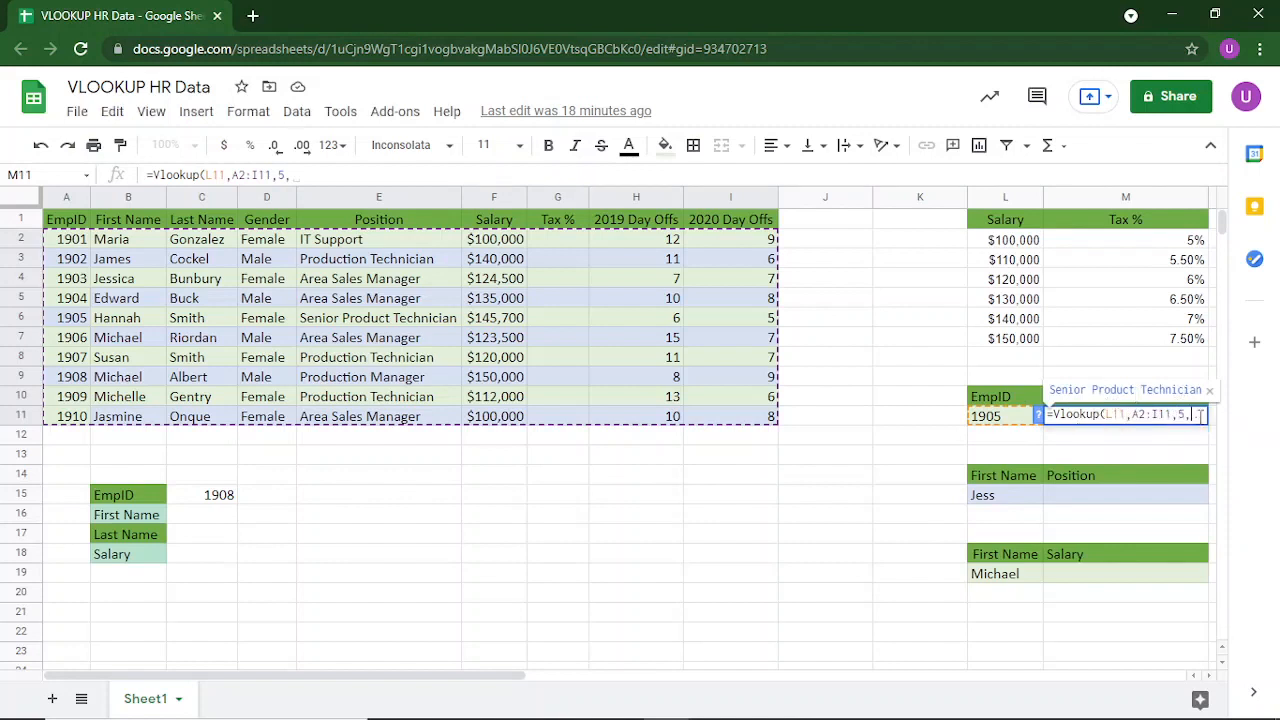
{"action": "type", "text": "FALSE"}
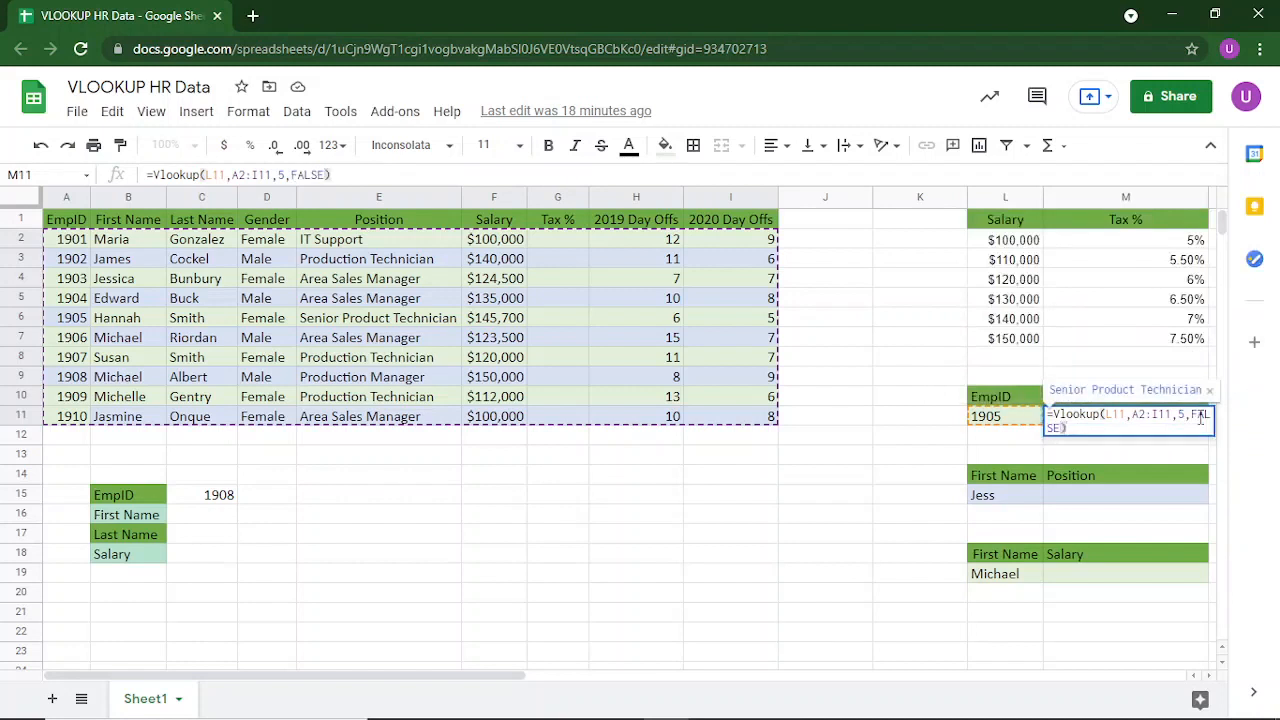
{"action": "key", "text": "Return"}
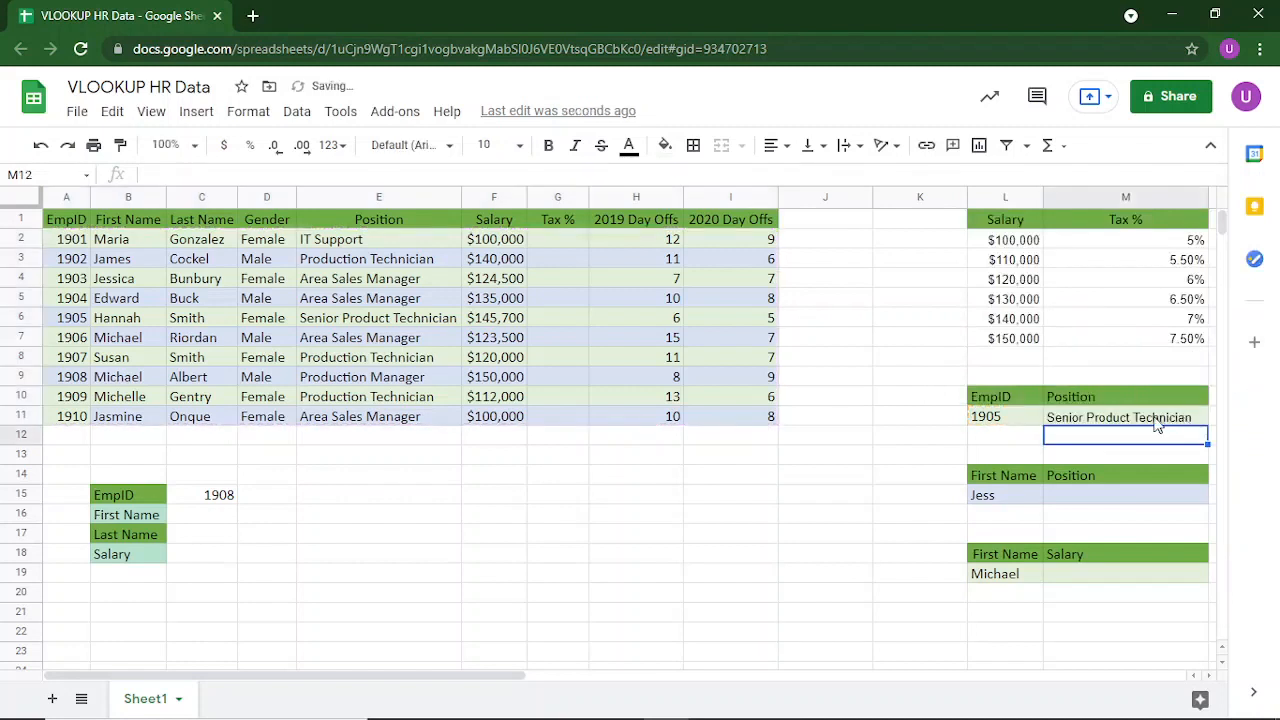
{"action": "left_click", "coordinate": [1148, 424]}
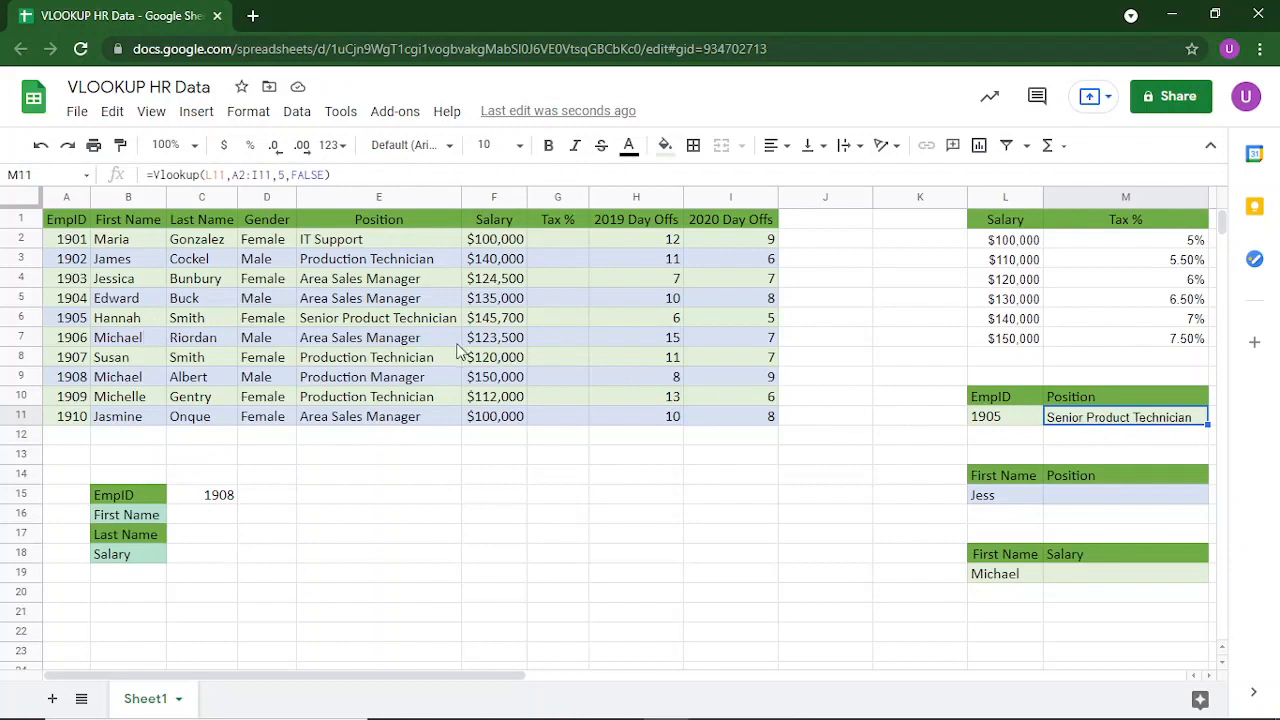
{"action": "left_click", "coordinate": [362, 320]}
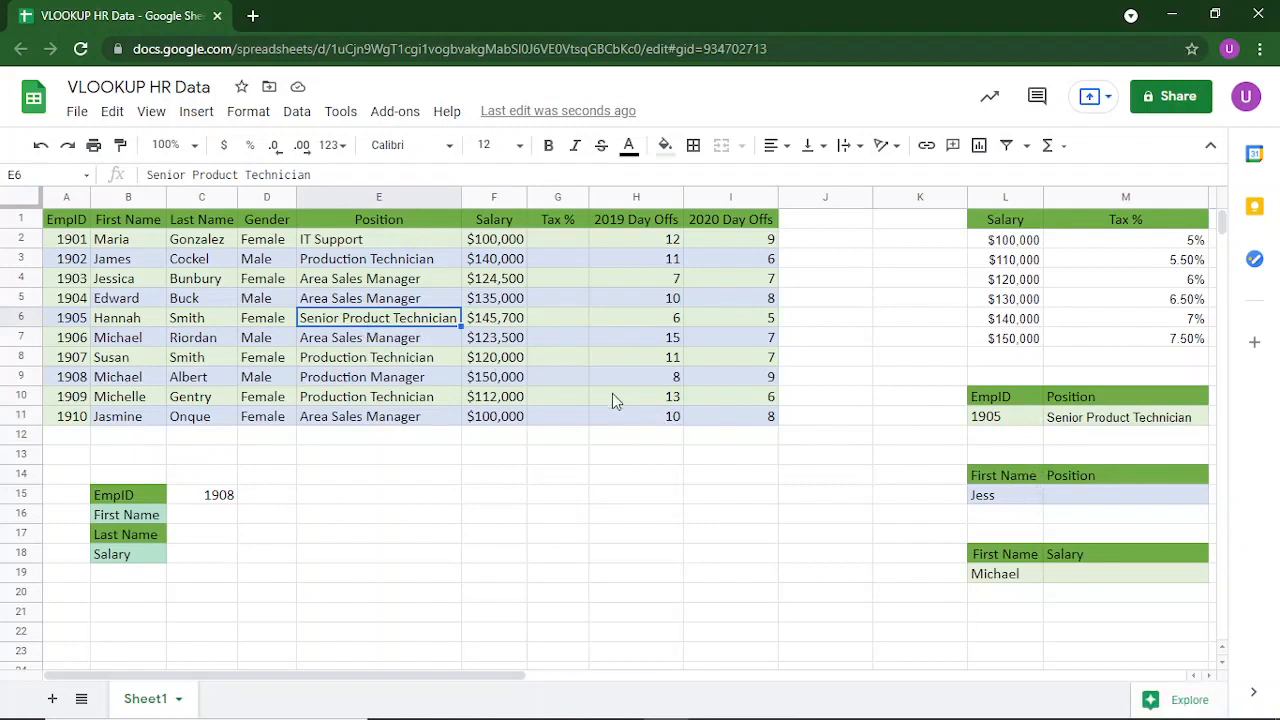
Step: Complete the shortened first name in L15 so that it matches the full first name in the employee table
{"action": "left_click", "coordinate": [1010, 500]}
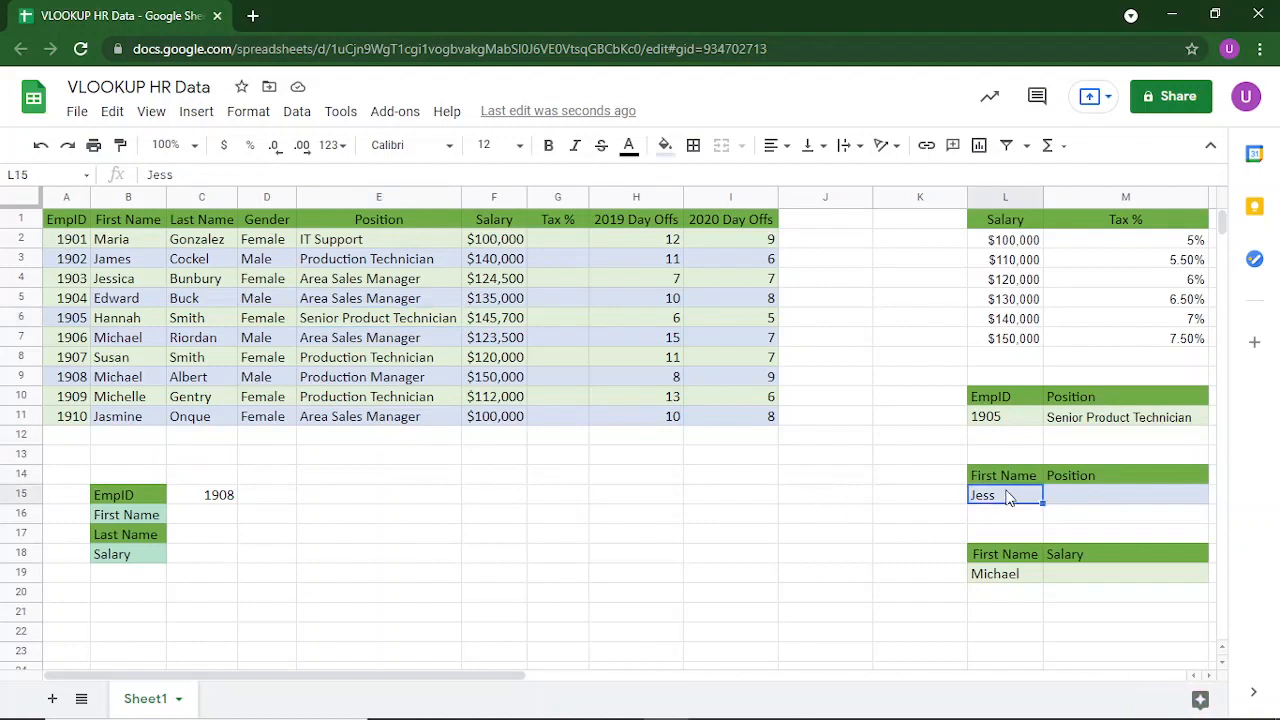
{"action": "double_click", "coordinate": [1008, 495]}
{"action": "type", "text": "ic"}
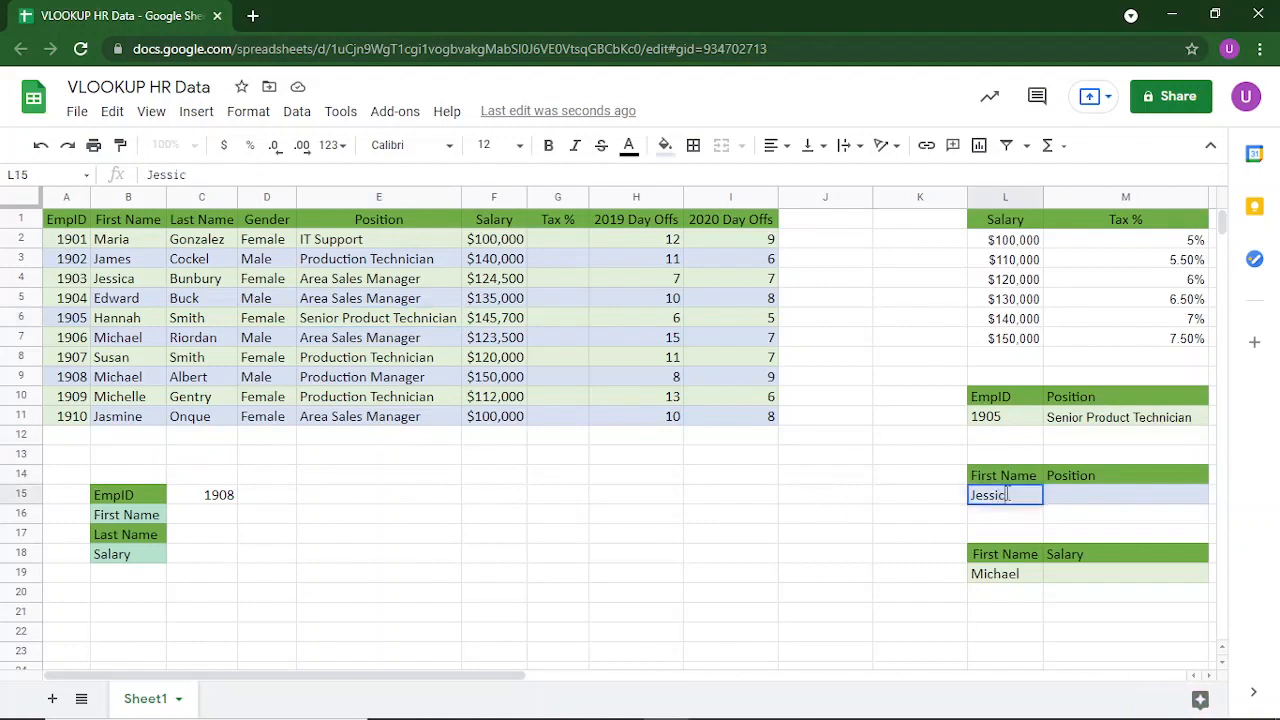
{"action": "type", "text": "a"}
Step: Start a VLOOKUP formula in cell M15, using the first name in L15 as the search key
{"action": "left_click", "coordinate": [1071, 504]}
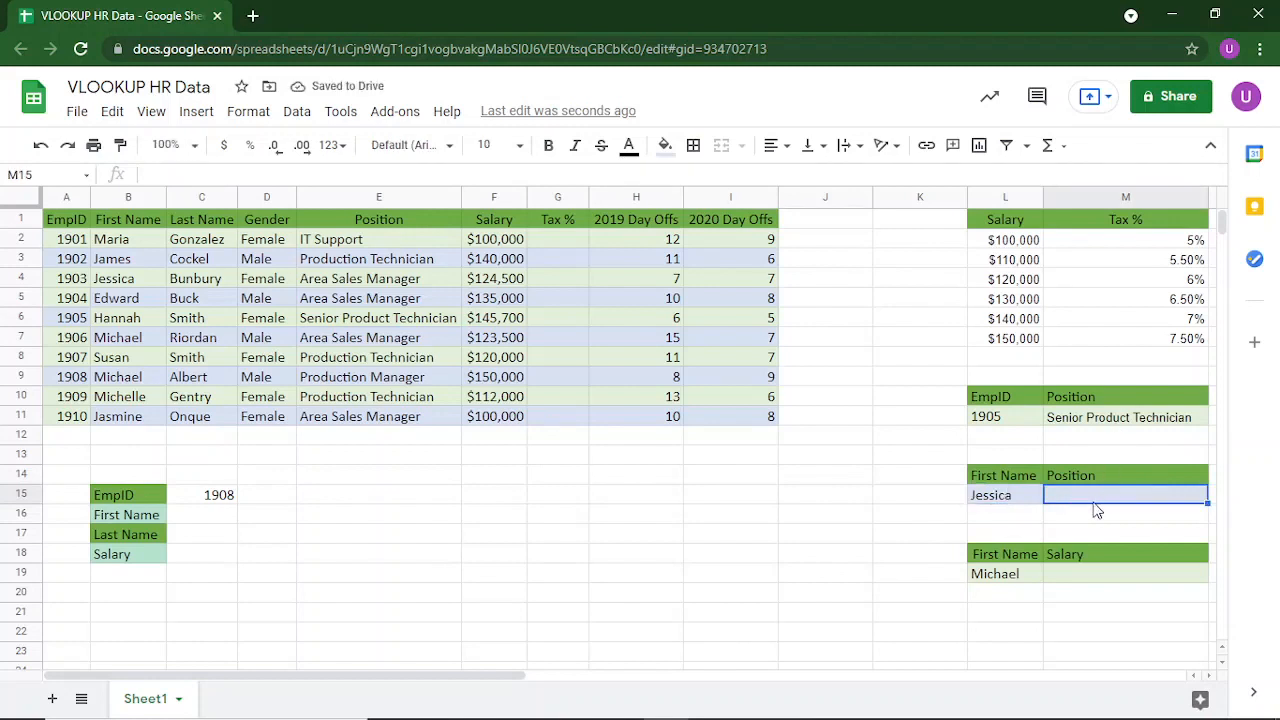
{"action": "type", "text": "=Vl"}
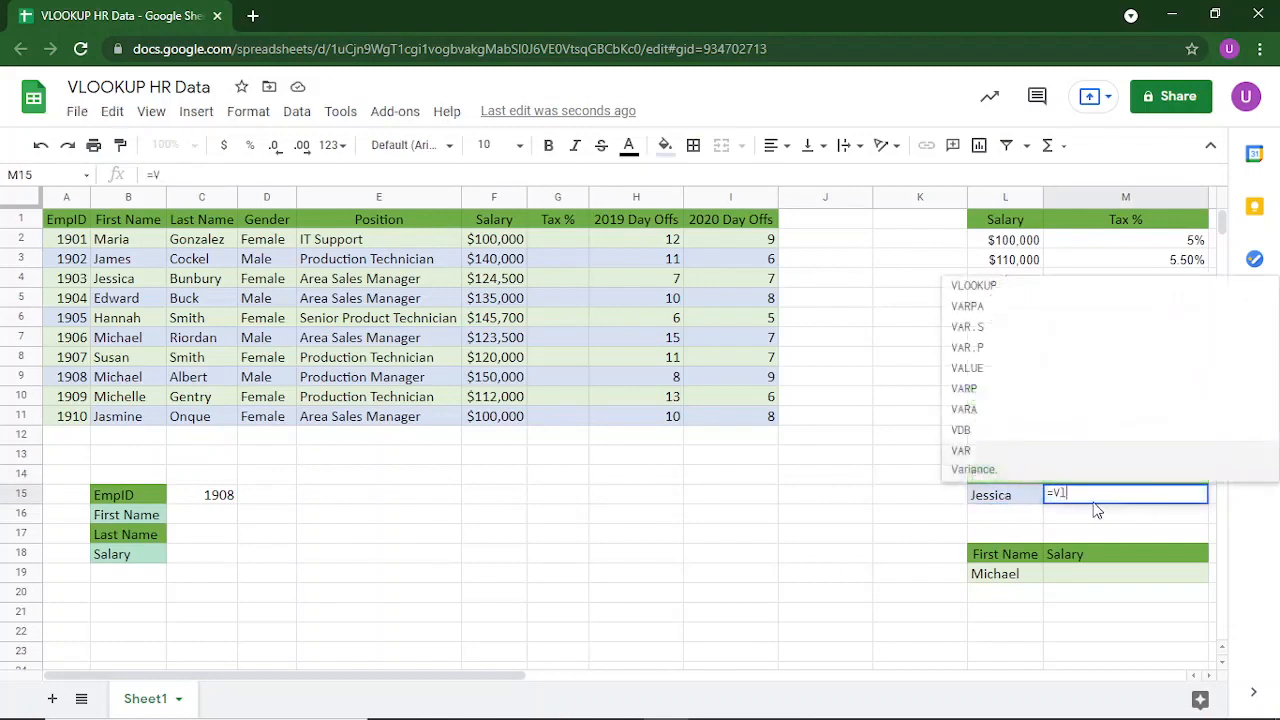
{"action": "type", "text": "ookup*"}
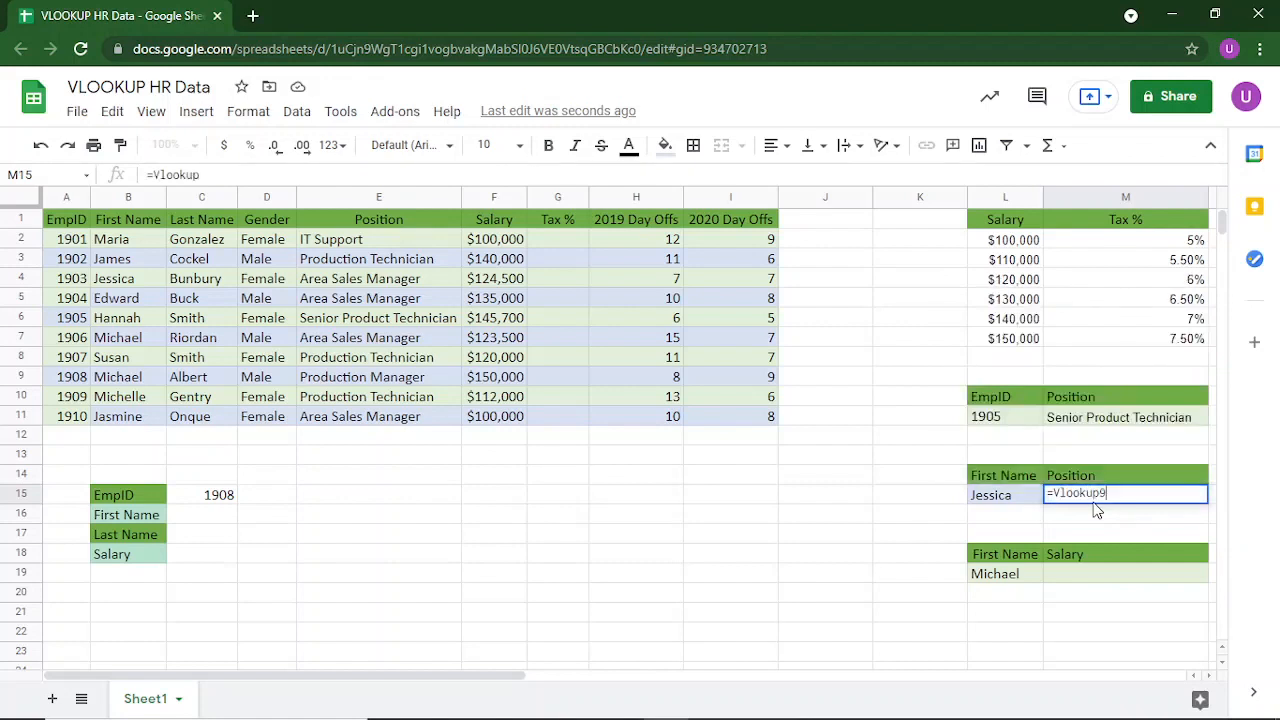
{"action": "key", "text": "BackSpace"}
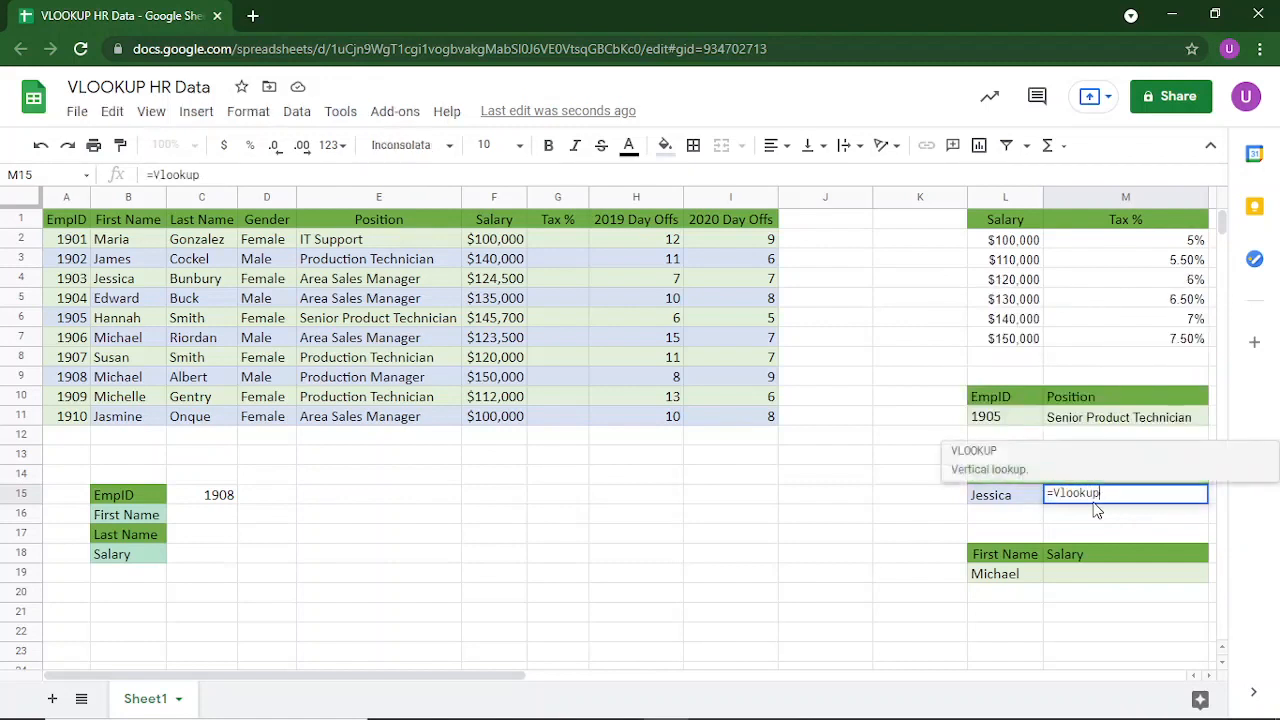
{"action": "type", "text": "("}
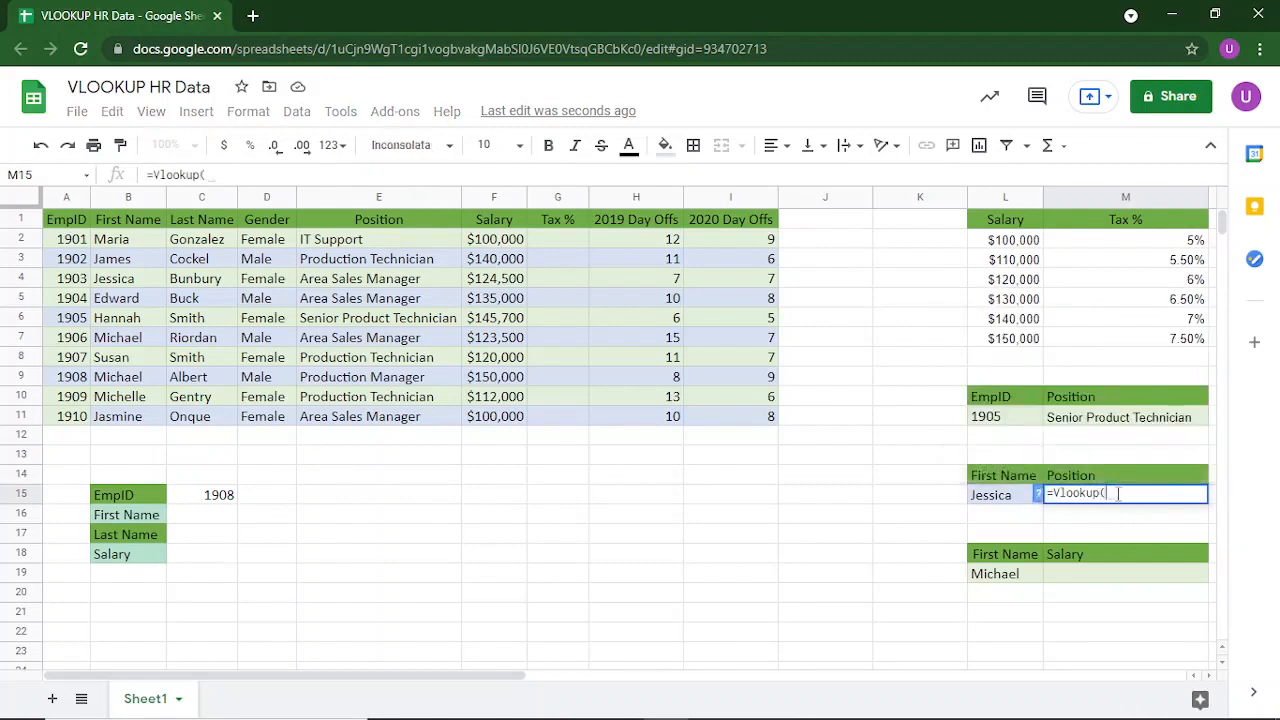
{"action": "left_click", "coordinate": [1013, 493]}
{"action": "type", "text": ","}
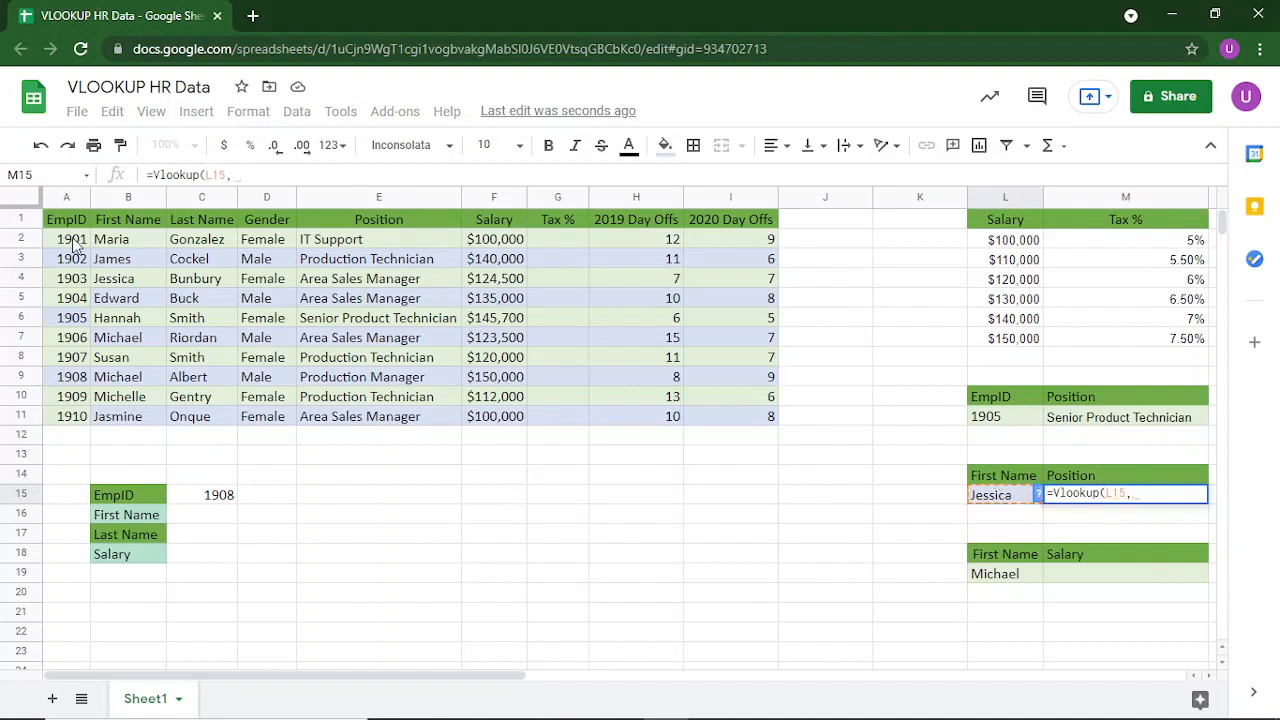
Step: Complete the VLOOKUP formula in M15 with range A2:I11, column index 5 and FALSE
{"action": "left_click_drag", "start_coordinate": [70, 240], "coordinate": [748, 432]}
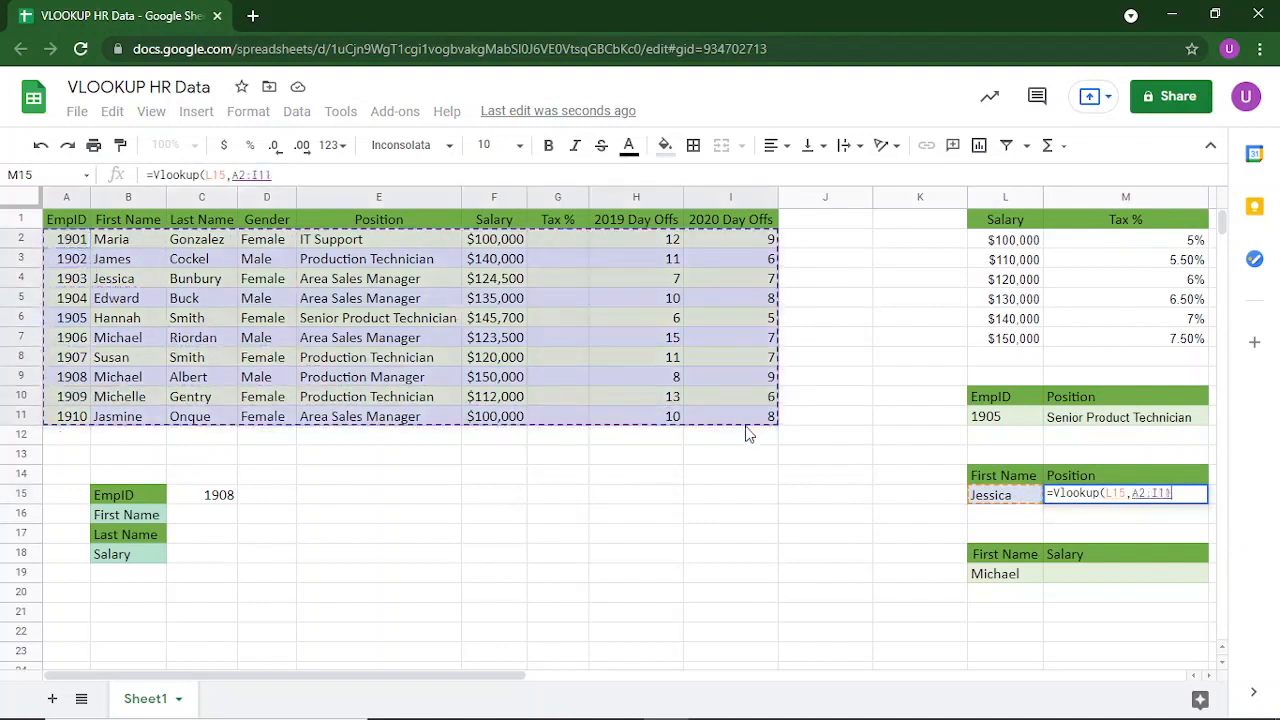
{"action": "type", "text": ","}
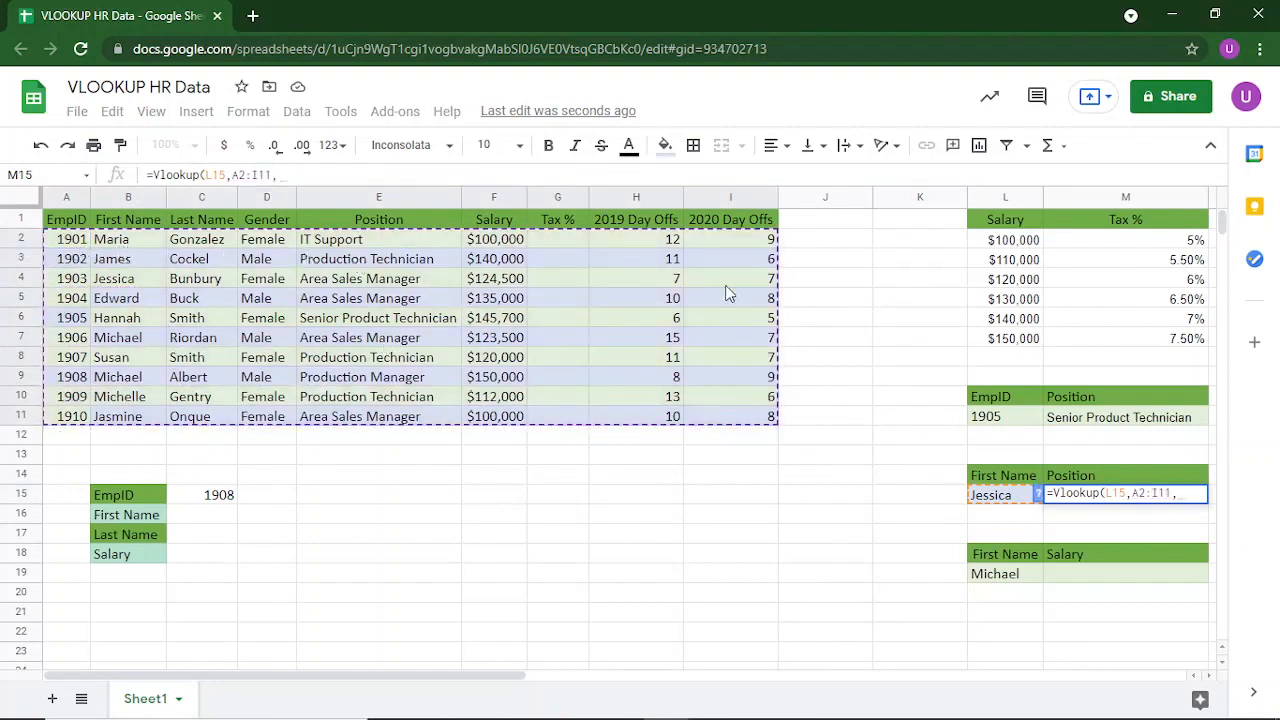
{"action": "type", "text": "5,F"}
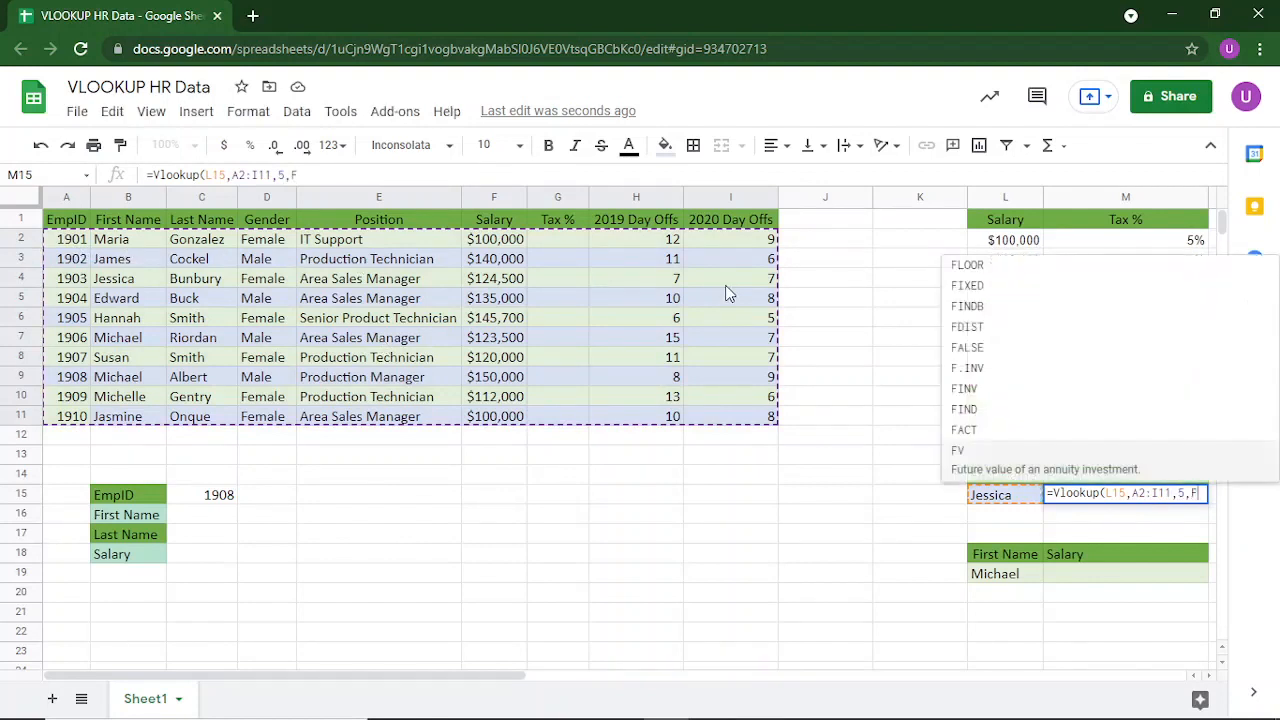
{"action": "type", "text": "ALSE"}
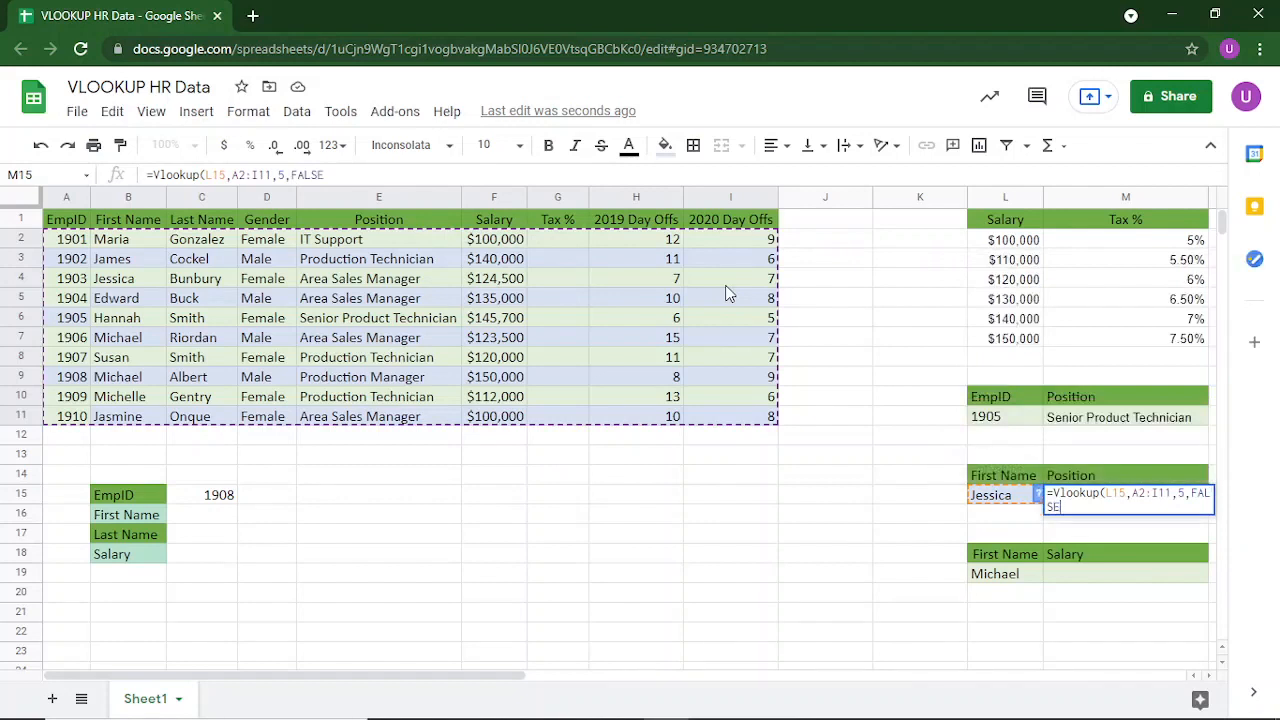
{"action": "type", "text": ")"}
{"action": "key", "text": "Return"}
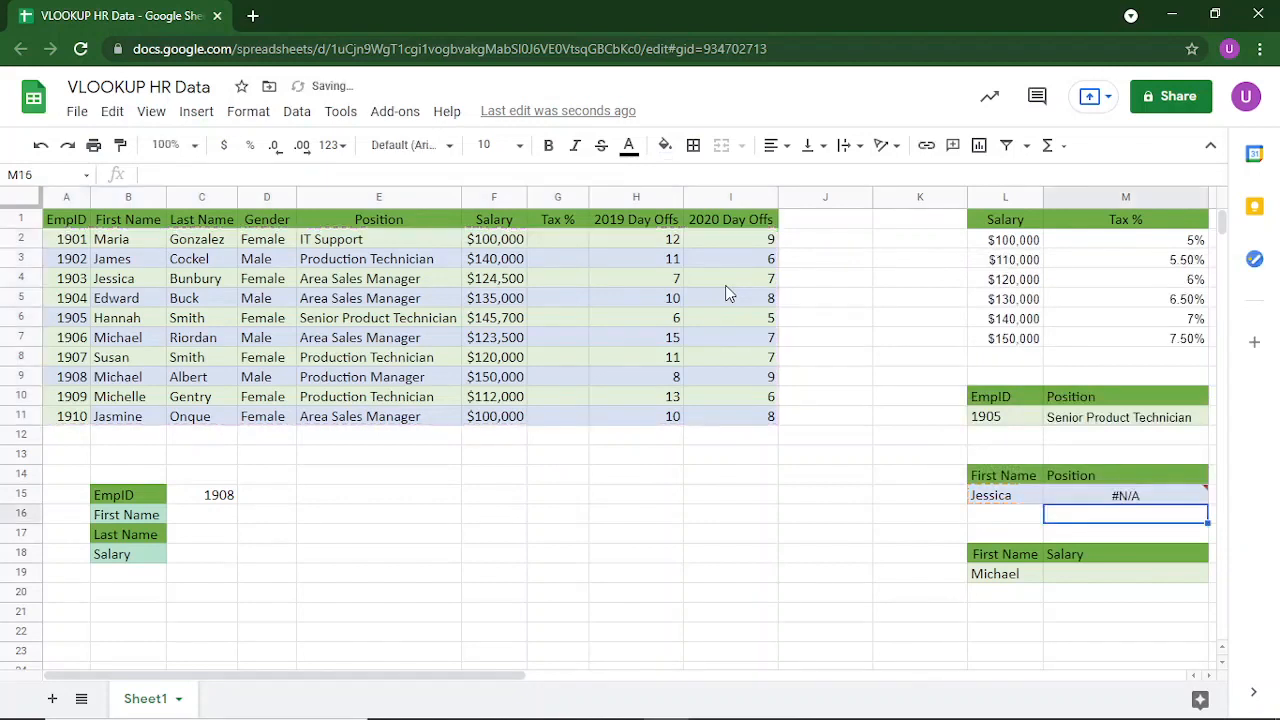
Step: Change the lookup range in the M15 formula to B2:I11 so that it starts at the First Name column
{"action": "mouse_move", "coordinate": [1155, 503]}
{"action": "left_click", "coordinate": [146, 244]}
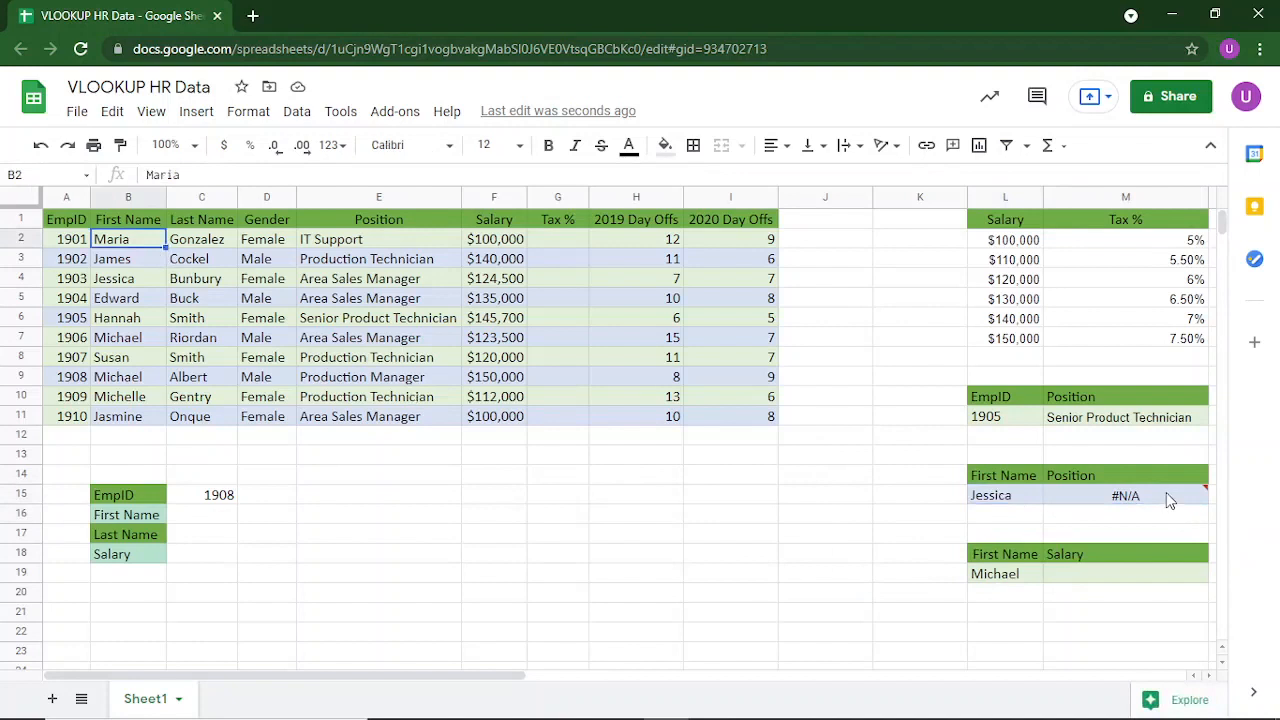
{"action": "double_click", "coordinate": [1166, 492]}
{"action": "left_click", "coordinate": [1131, 493]}
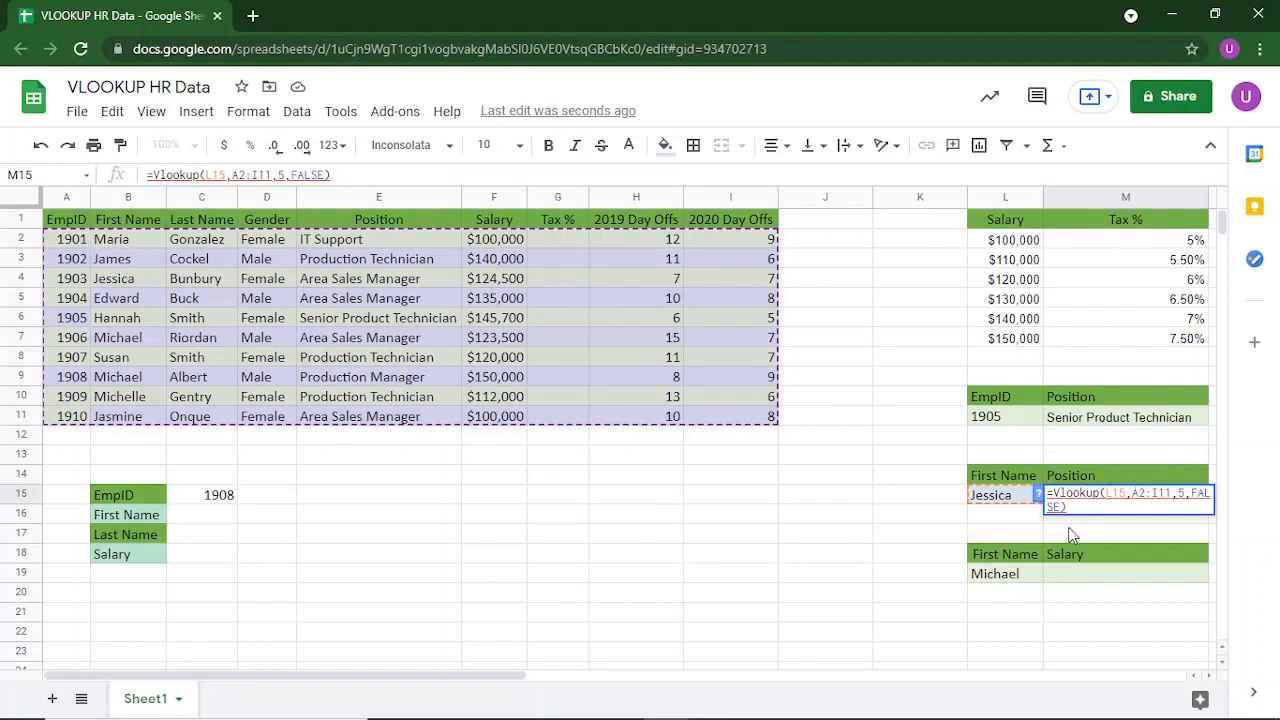
{"action": "left_click", "coordinate": [1137, 494]}
{"action": "key", "text": "BackSpace"}
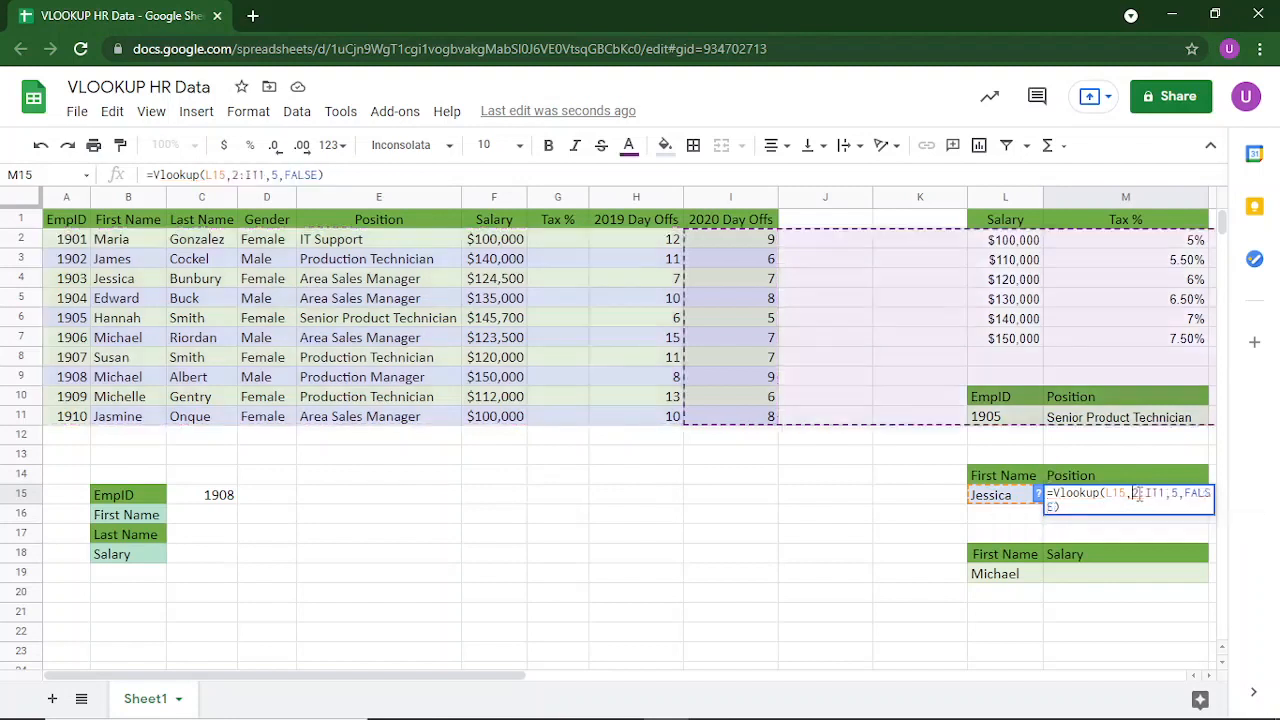
{"action": "type", "text": "B"}
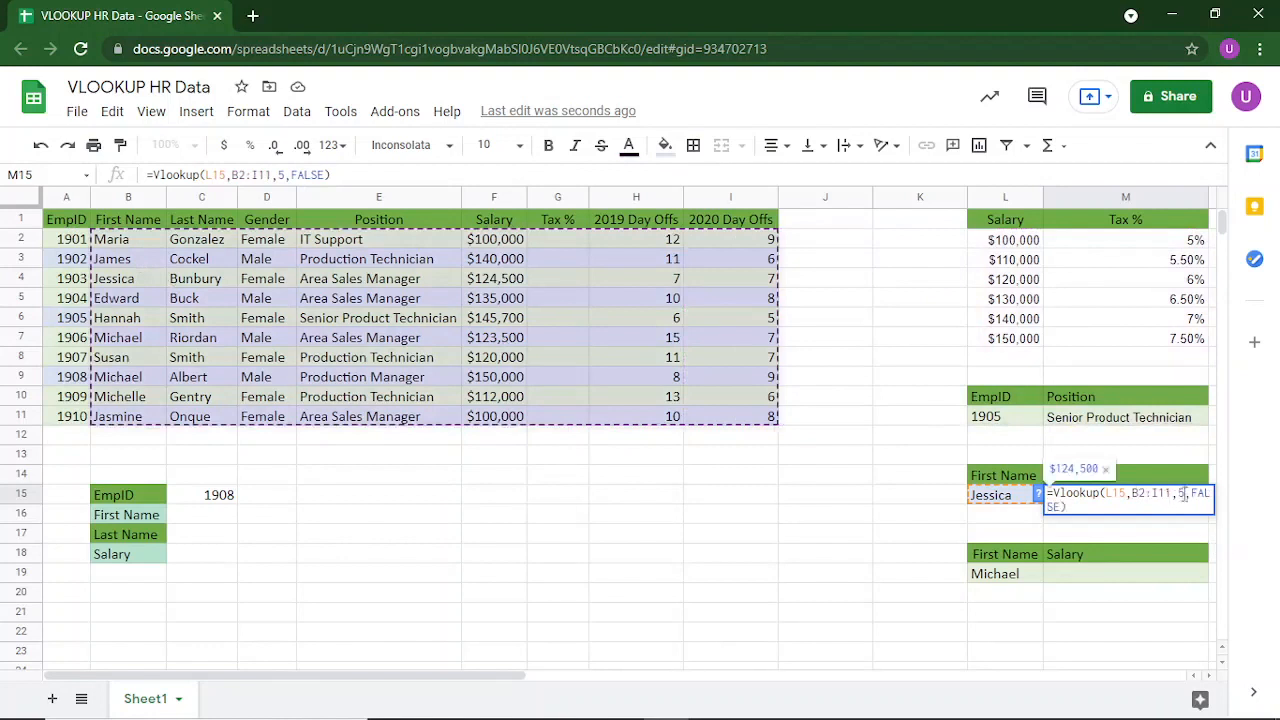
Step: Set the column index in the M15 formula to 4 and check the result against the matching employee's row
{"action": "left_click", "coordinate": [1184, 494]}
{"action": "key", "text": "BackSpace"}
{"action": "type", "text": "4"}
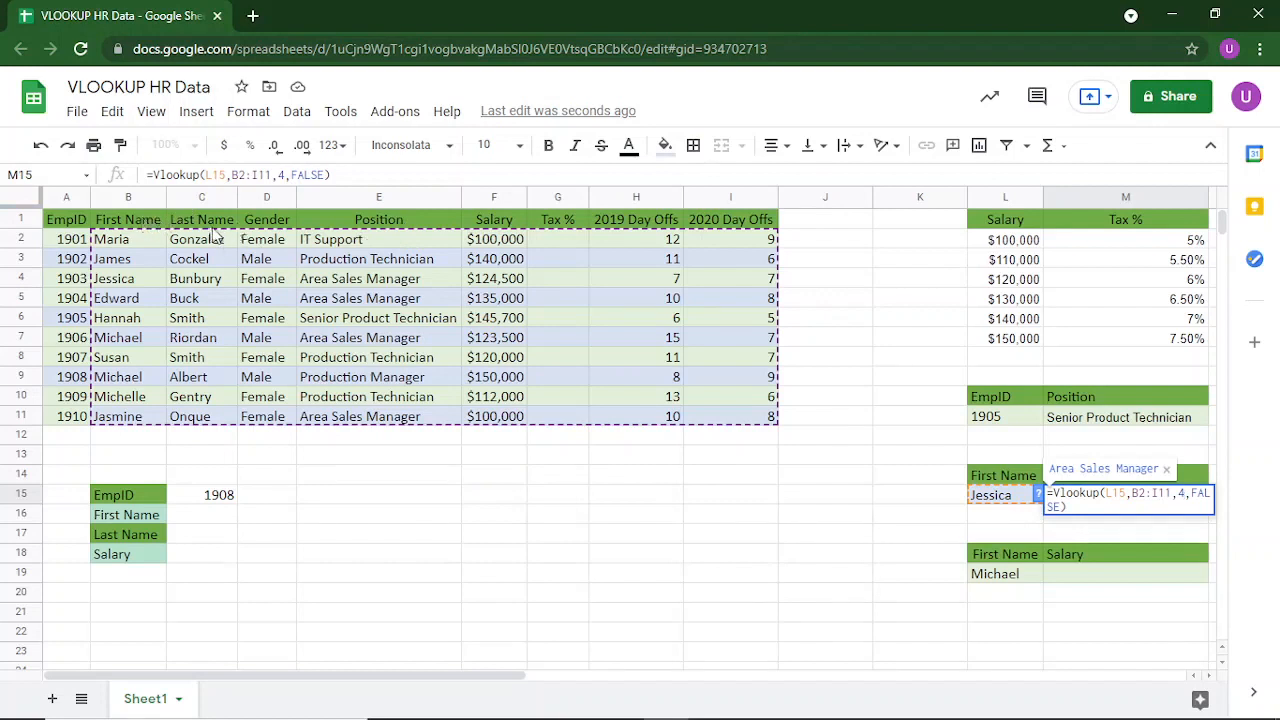
{"action": "left_click", "coordinate": [1087, 506]}
{"action": "key", "text": "Return"}
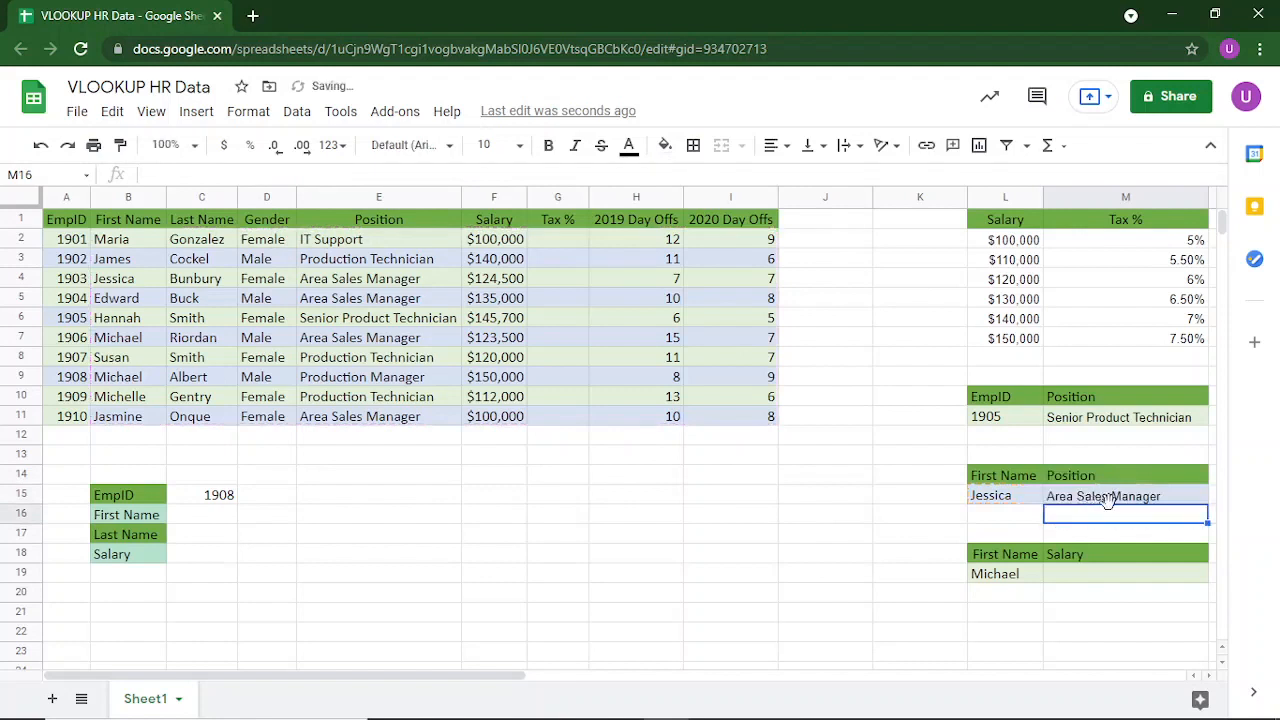
{"action": "key", "text": "ctrl+c"}
{"action": "left_click", "coordinate": [1116, 502]}
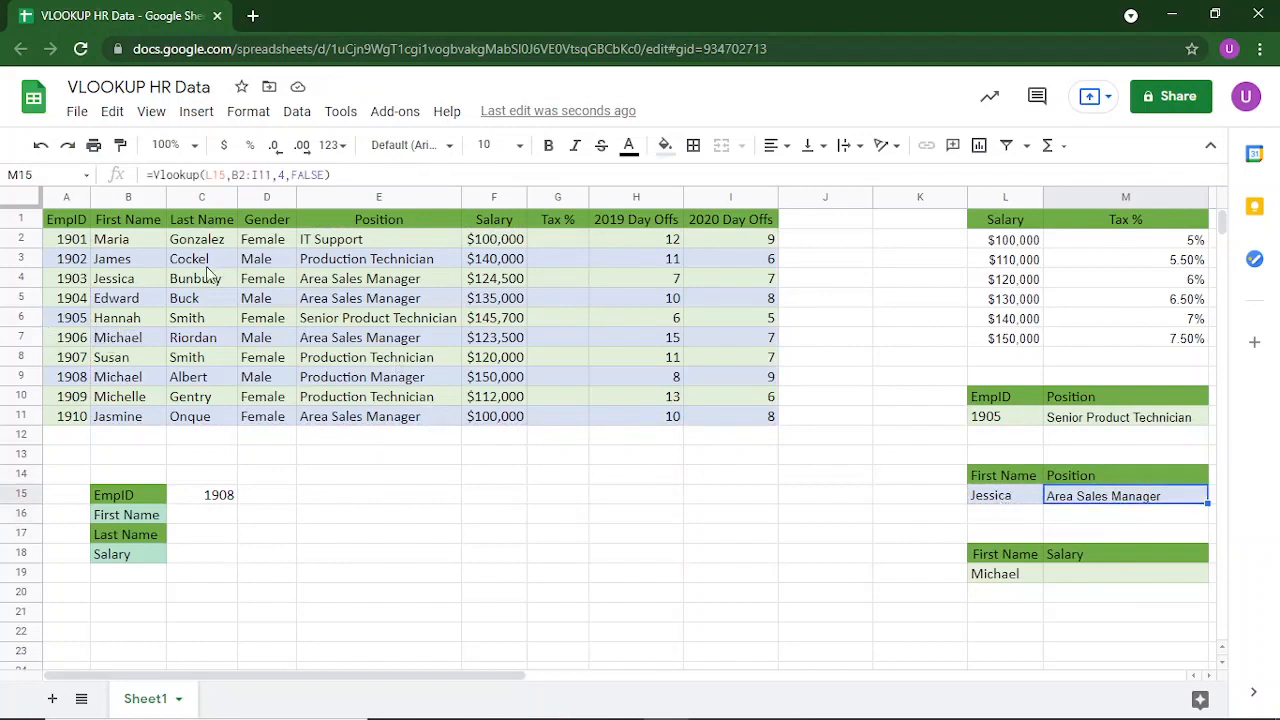
{"action": "left_click", "coordinate": [143, 285]}
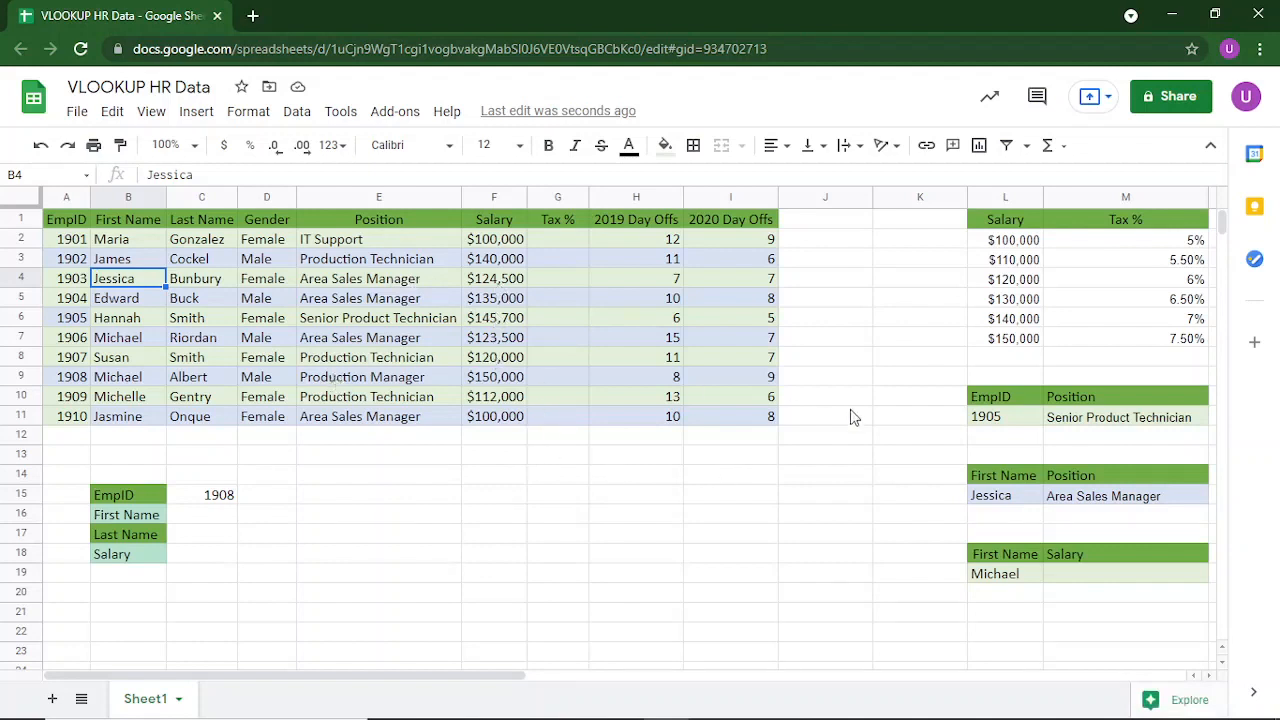
Step: Rewrite the first name in L15 in all capital letters and check the lookup in M15
{"action": "left_click", "coordinate": [1011, 494]}
{"action": "double_click", "coordinate": [1011, 494]}
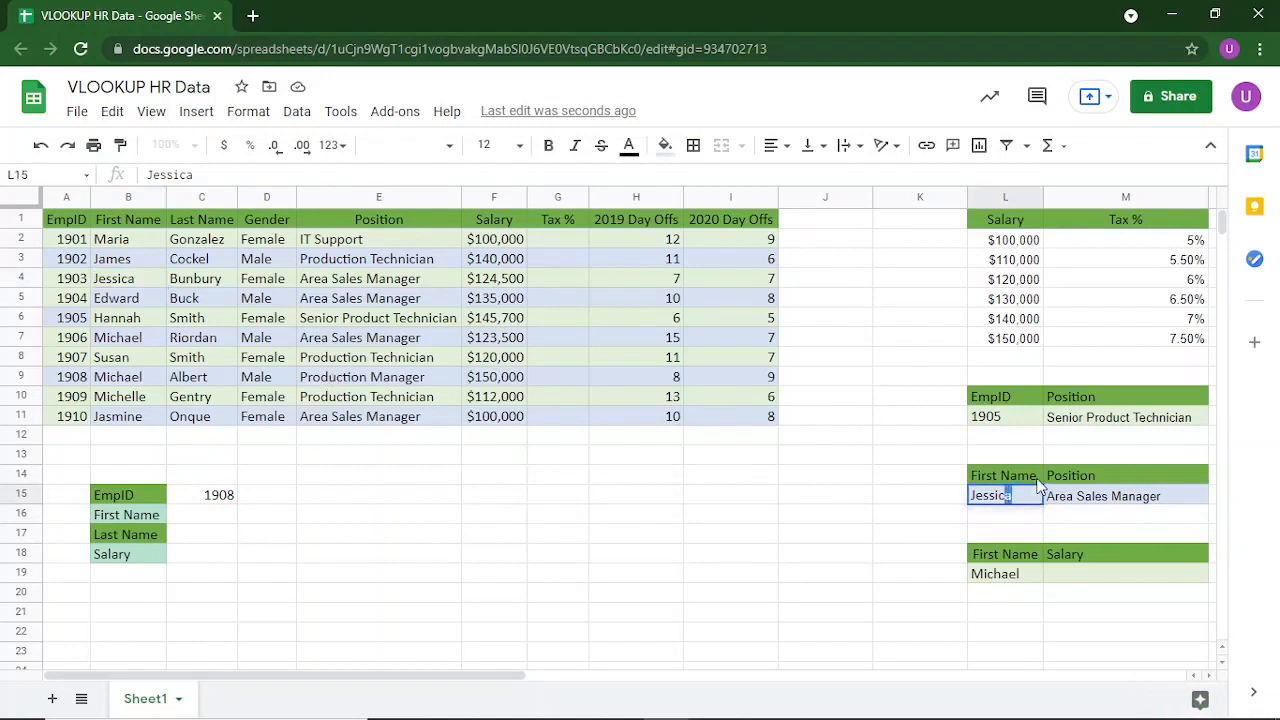
{"action": "key", "text": "shift+Left"}
{"action": "key", "text": "shift+Left"}
{"action": "key", "text": "shift+Left"}
{"action": "key", "text": "shift+Left"}
{"action": "key", "text": "shift+Left"}
{"action": "key", "text": "shift+Left"}
{"action": "type", "text": "JESSIC"}
{"action": "key", "text": "Return"}
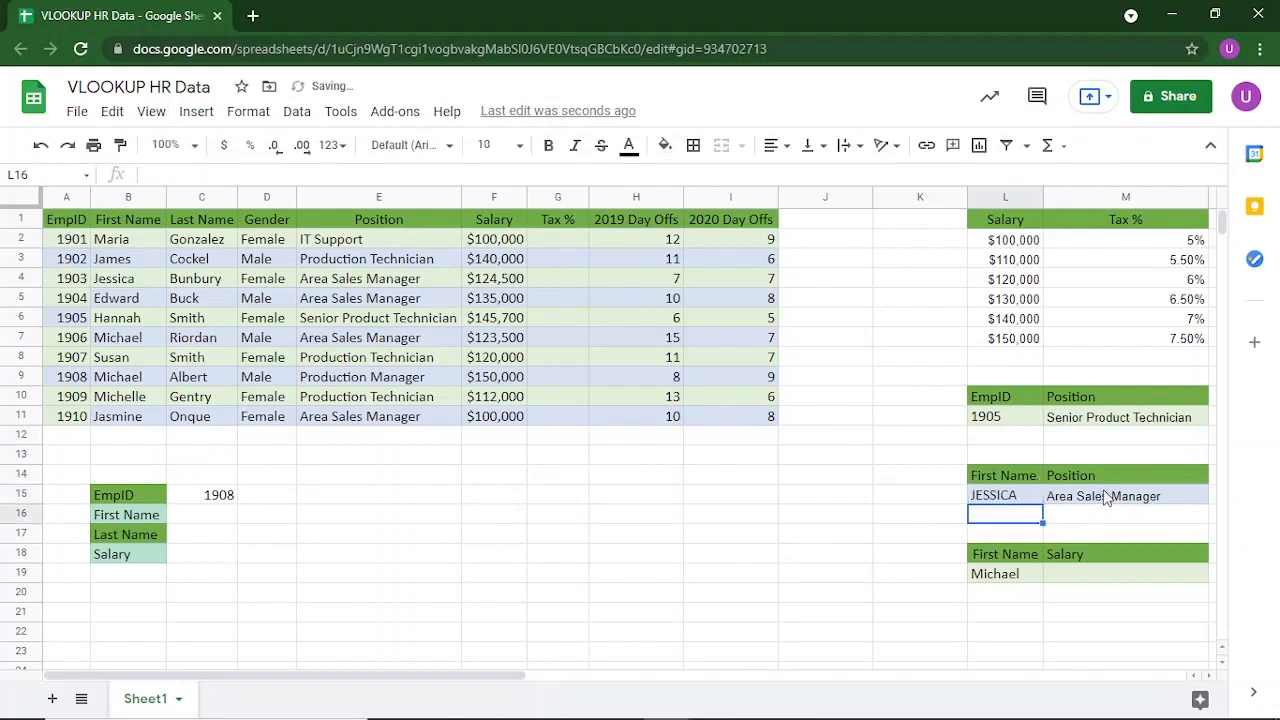
{"action": "left_click", "coordinate": [1105, 497]}
{"action": "left_click", "coordinate": [1010, 503]}
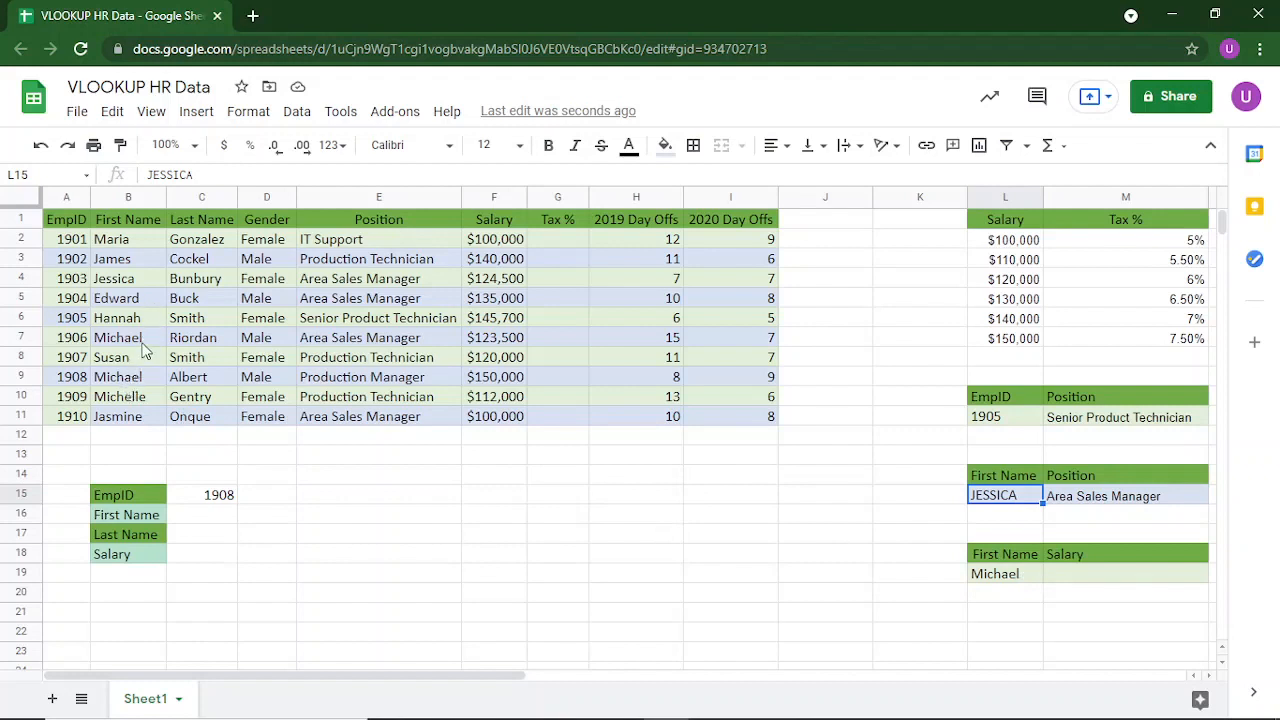
Step: Start a VLOOKUP formula in the Salary cell M19, using the first name in L19 as the search key
{"action": "left_click", "coordinate": [230, 344]}
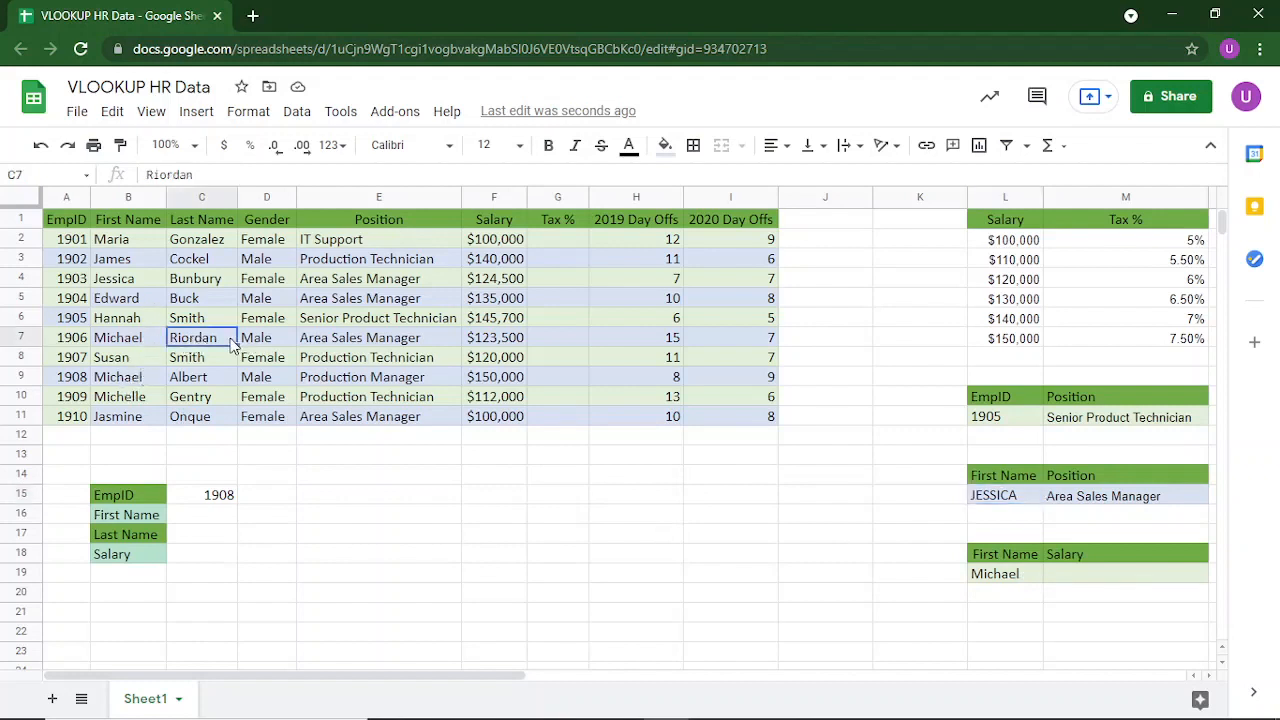
{"action": "left_click", "coordinate": [141, 345]}
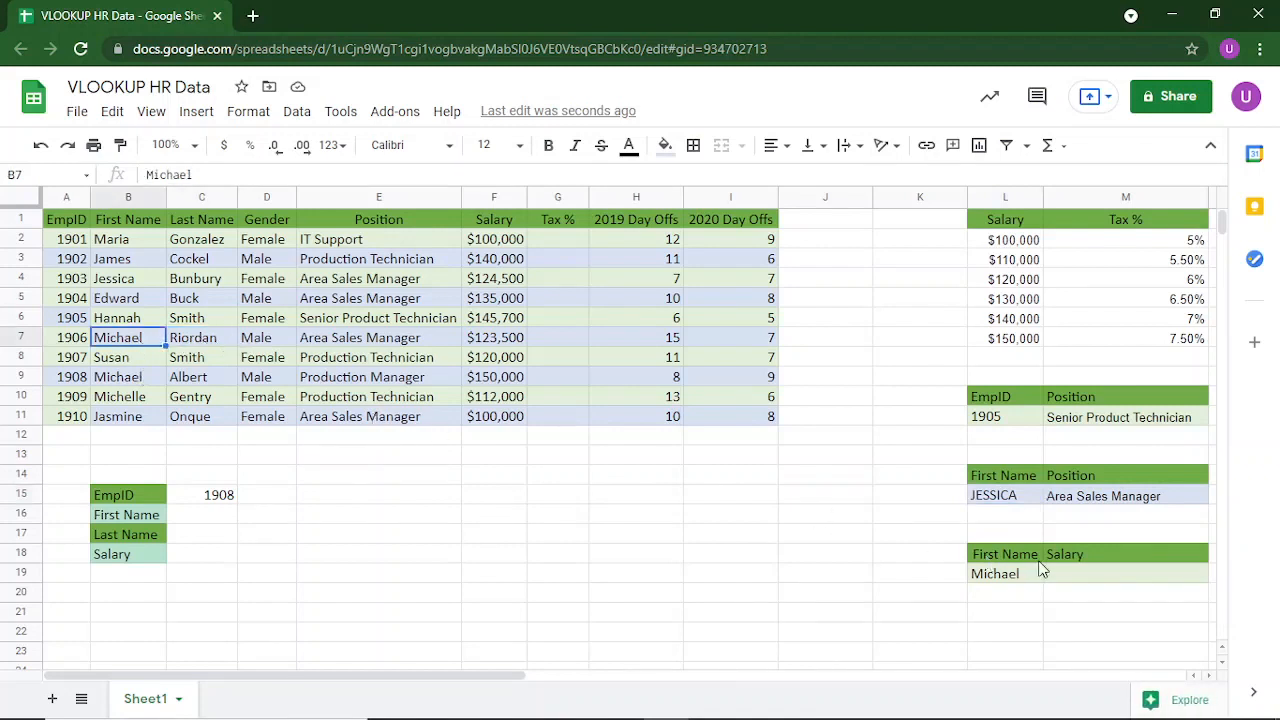
{"action": "left_click", "coordinate": [1080, 574]}
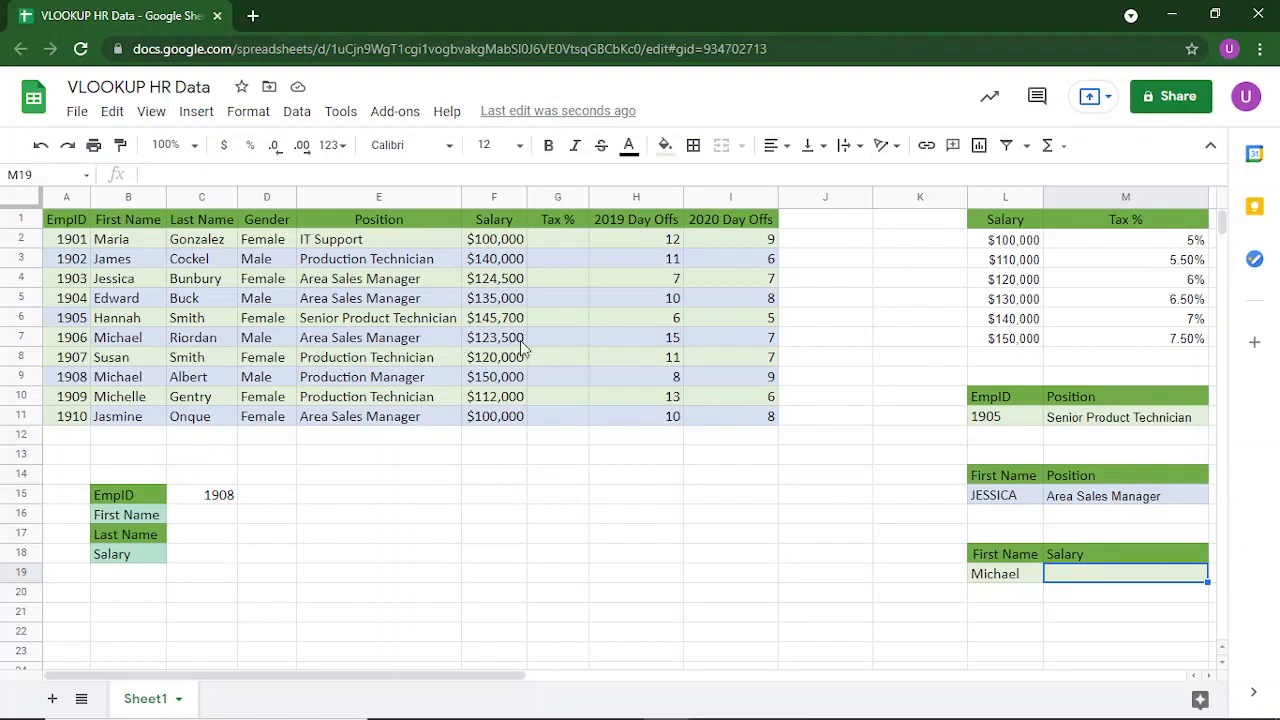
{"action": "double_click", "coordinate": [1104, 571]}
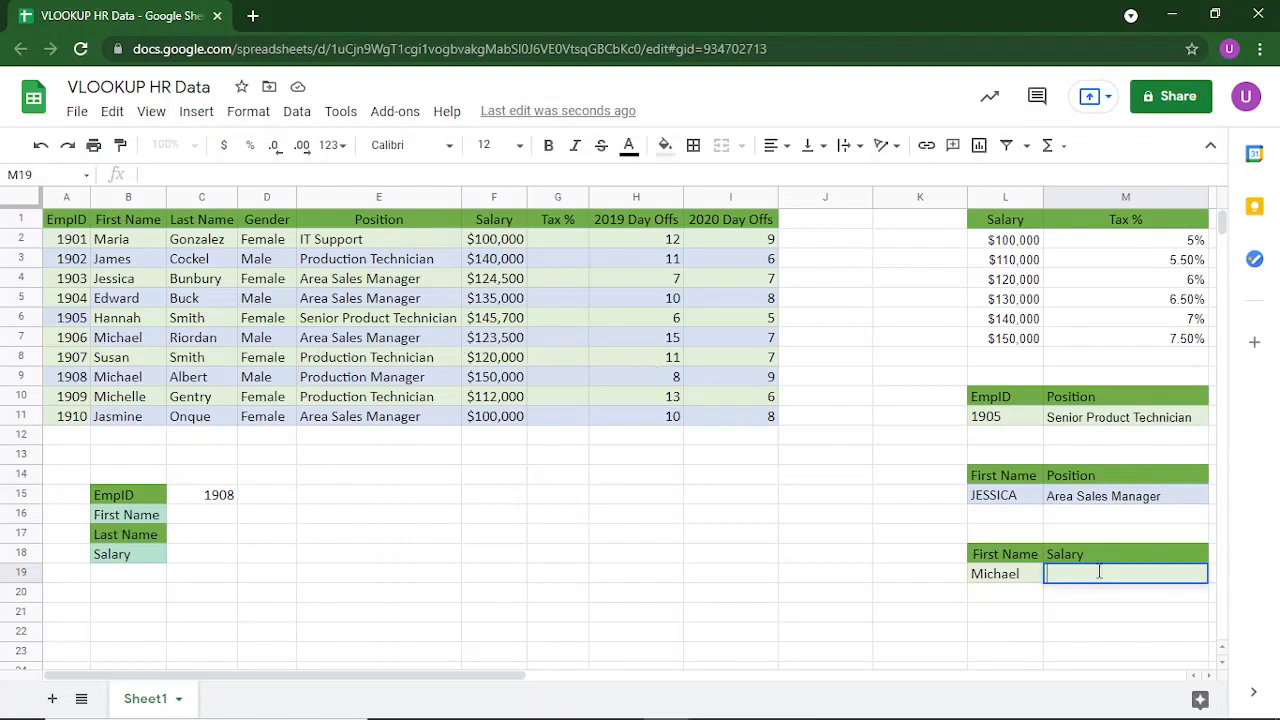
{"action": "type", "text": "=VLOOKU"}
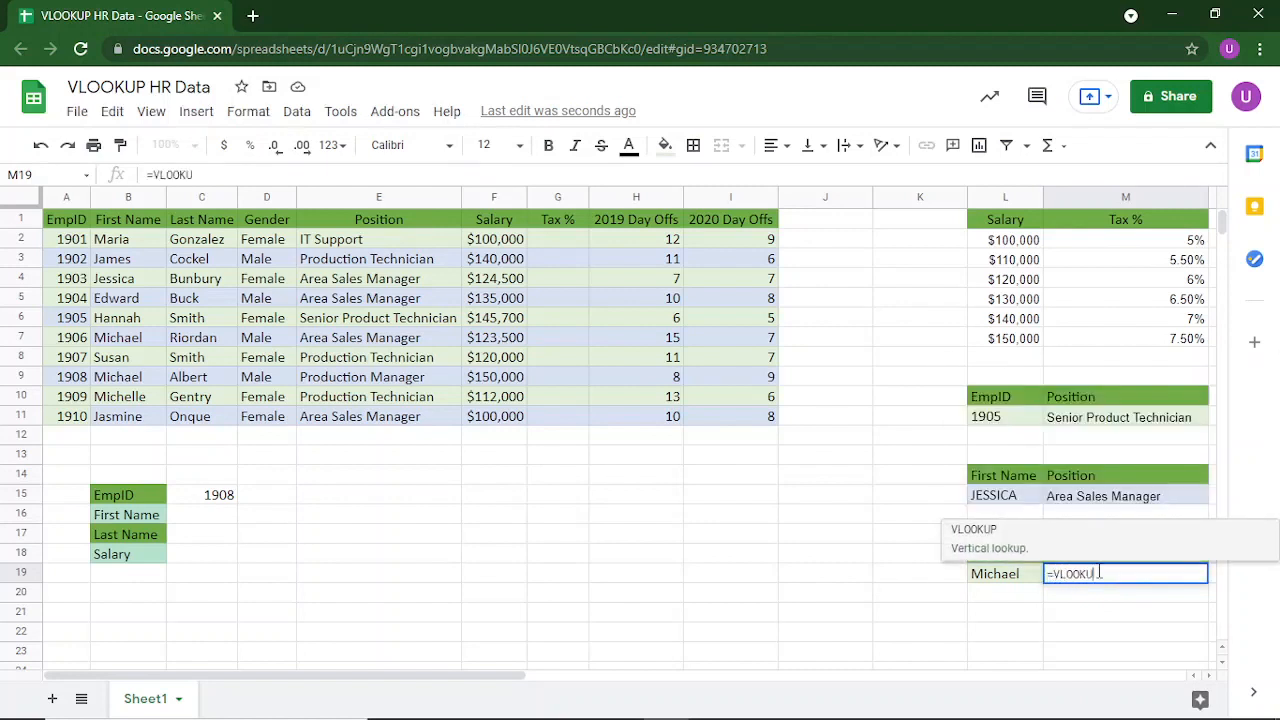
{"action": "type", "text": "P("}
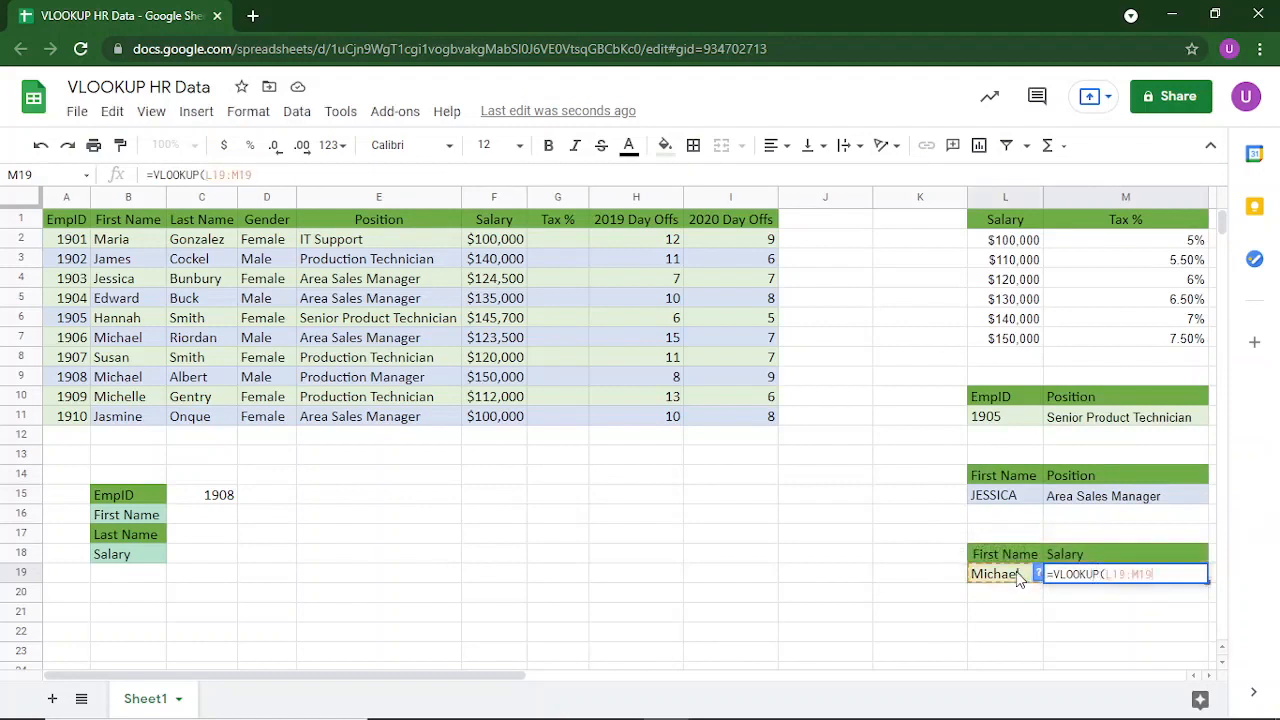
{"action": "left_click", "coordinate": [1015, 571]}
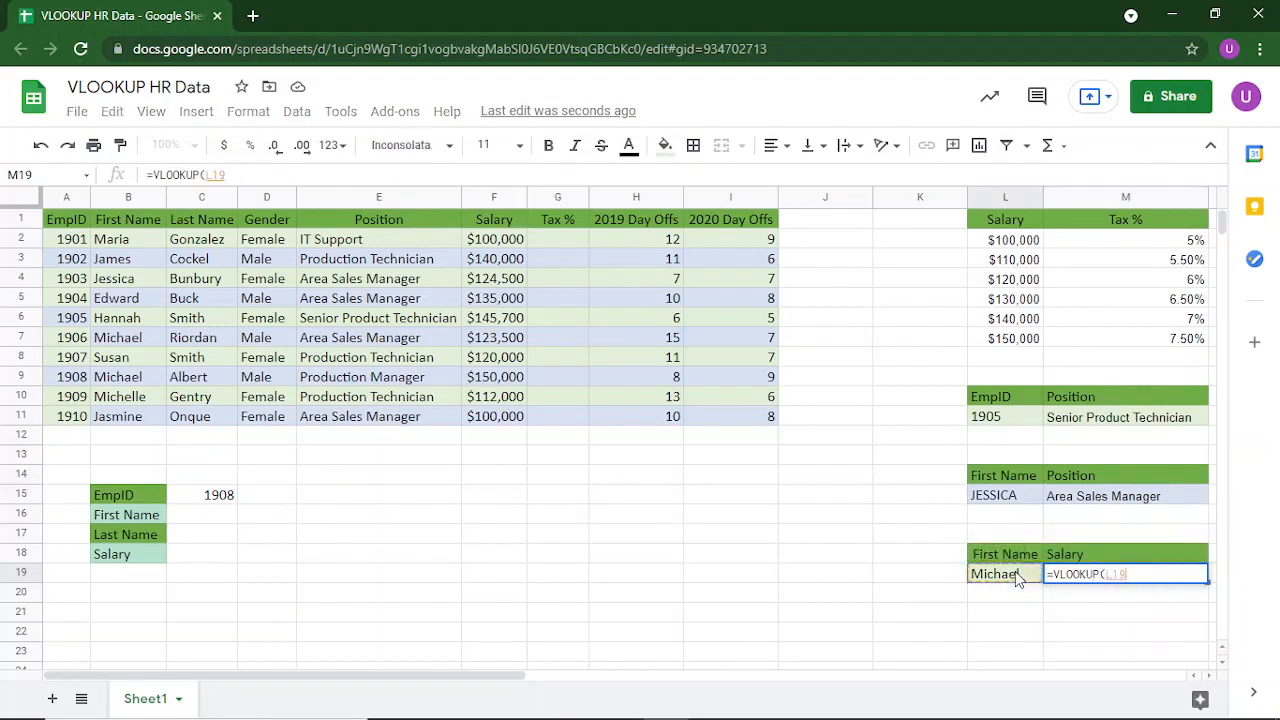
Step: Complete the VLOOKUP formula in M19 with range B2:F11, column index 5 and FALSE
{"action": "type", "text": ","}
{"action": "left_click_drag", "start_coordinate": [126, 245], "coordinate": [485, 421]}
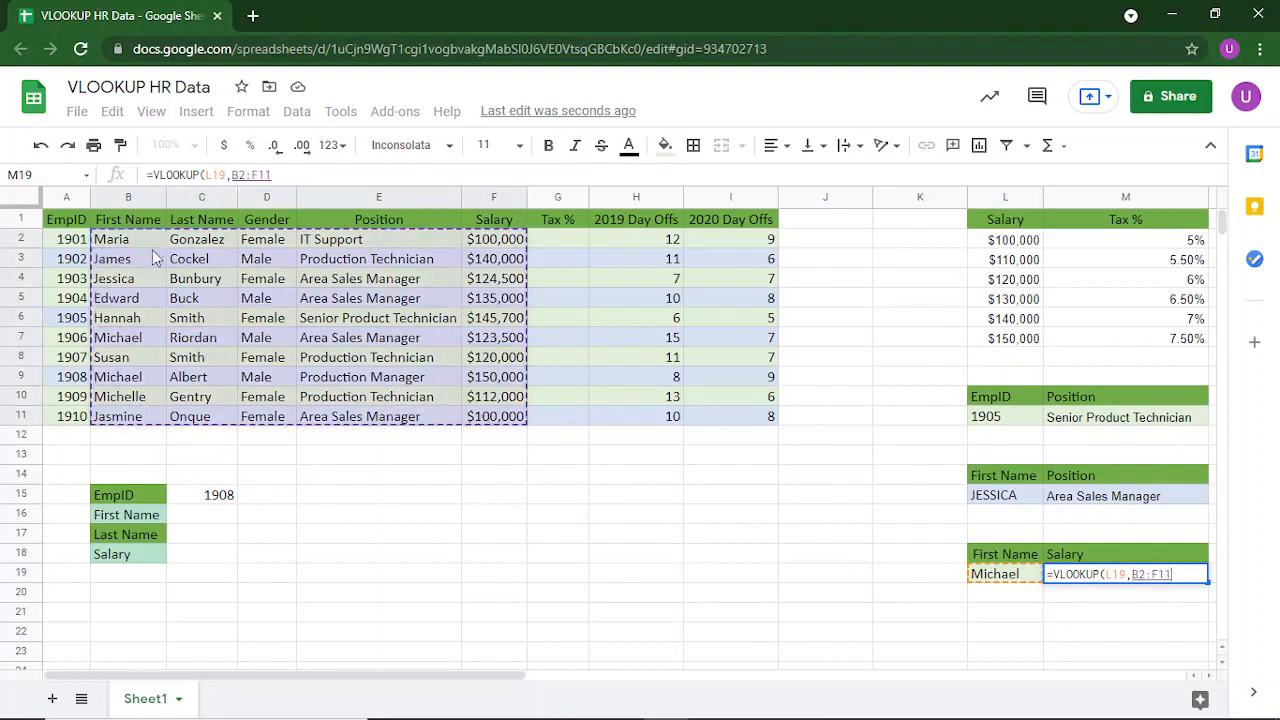
{"action": "type", "text": ","}
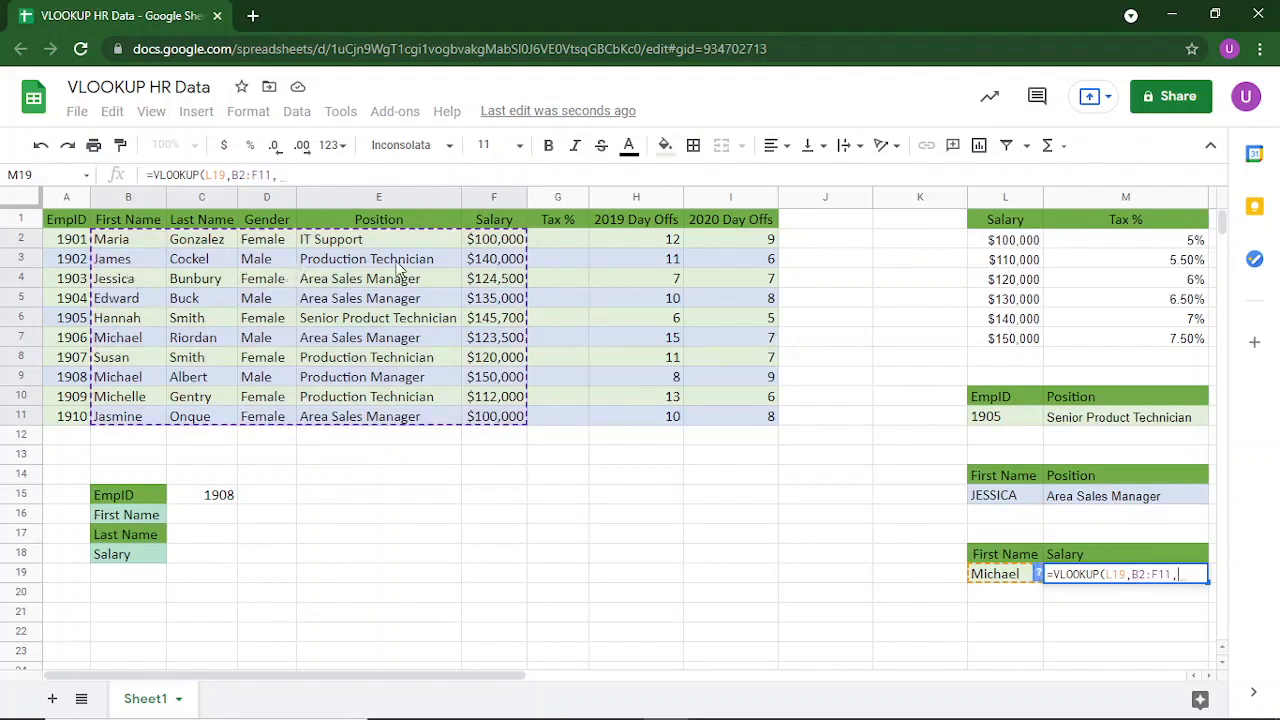
{"action": "type", "text": "5"}
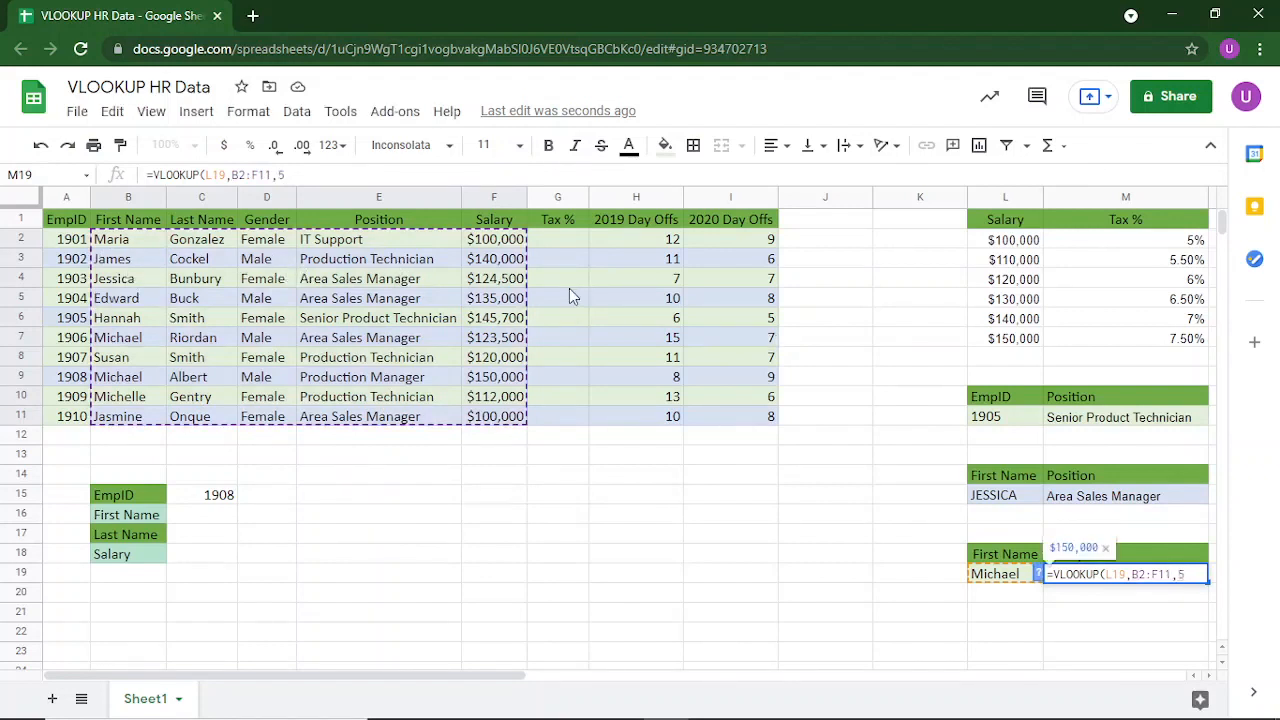
{"action": "type", "text": ","}
{"action": "type", "text": "FALSE"}
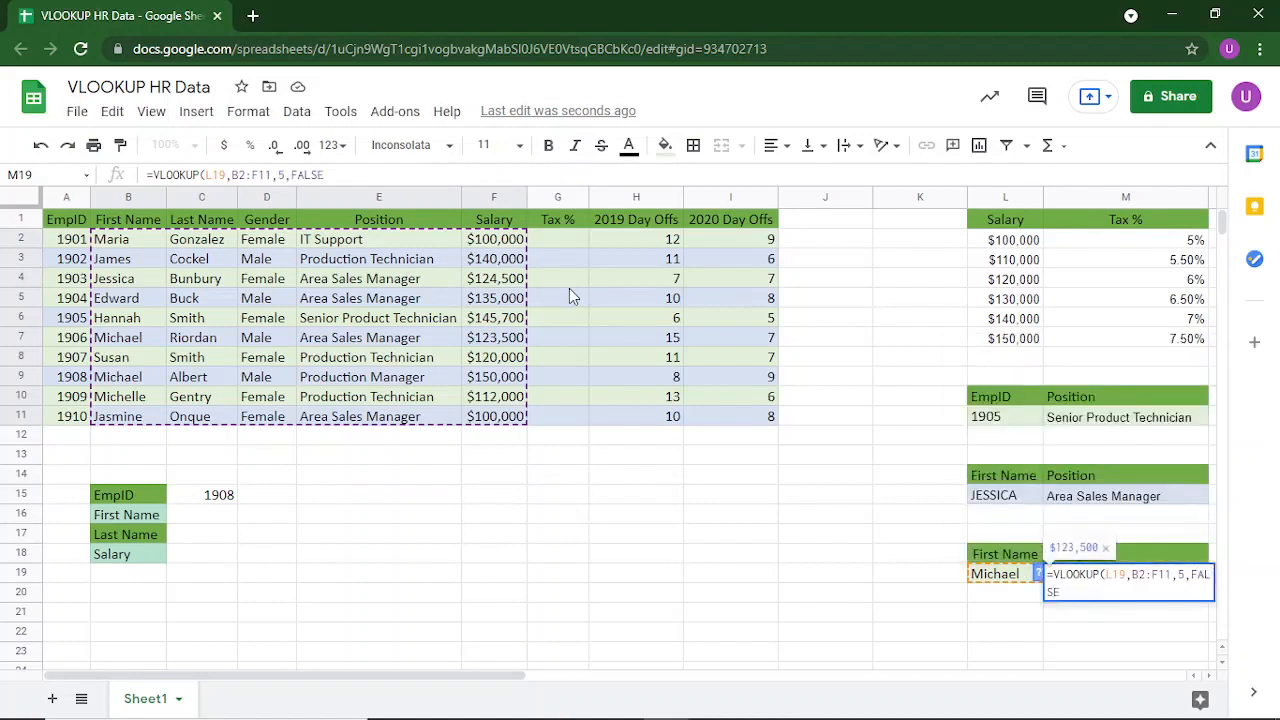
{"action": "key", "text": "Return"}
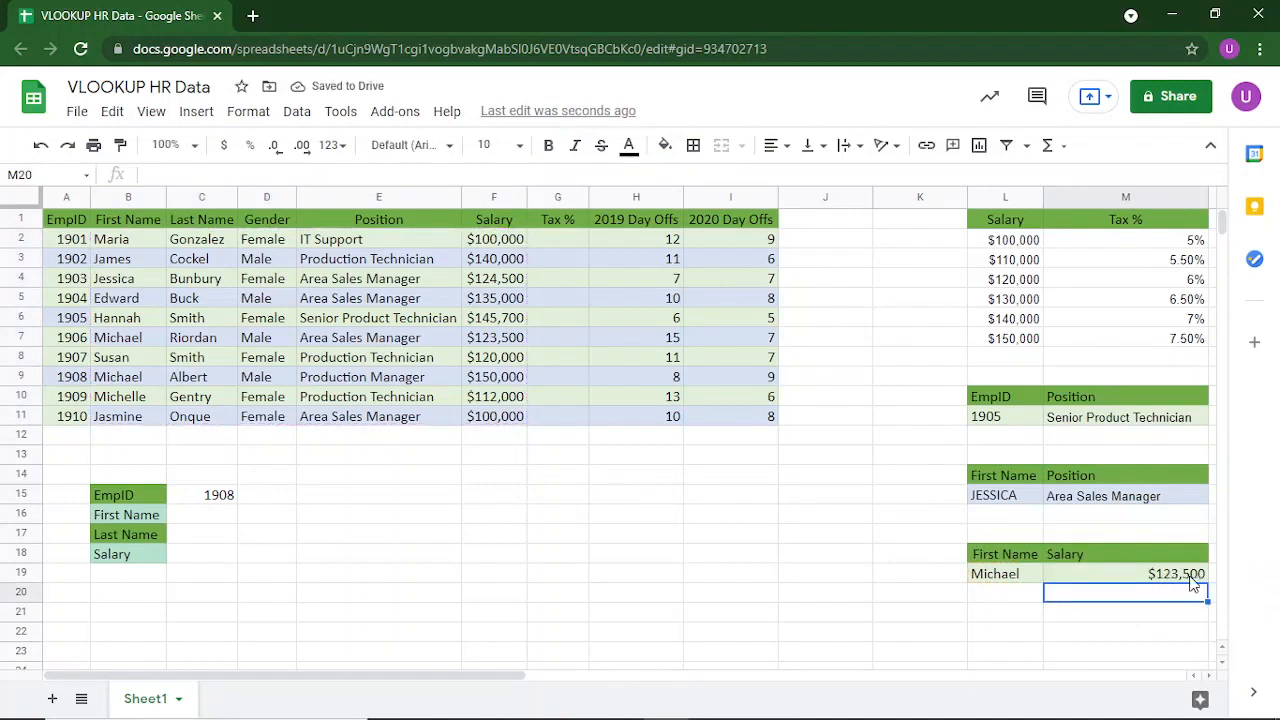
{"action": "key", "text": "Left"}
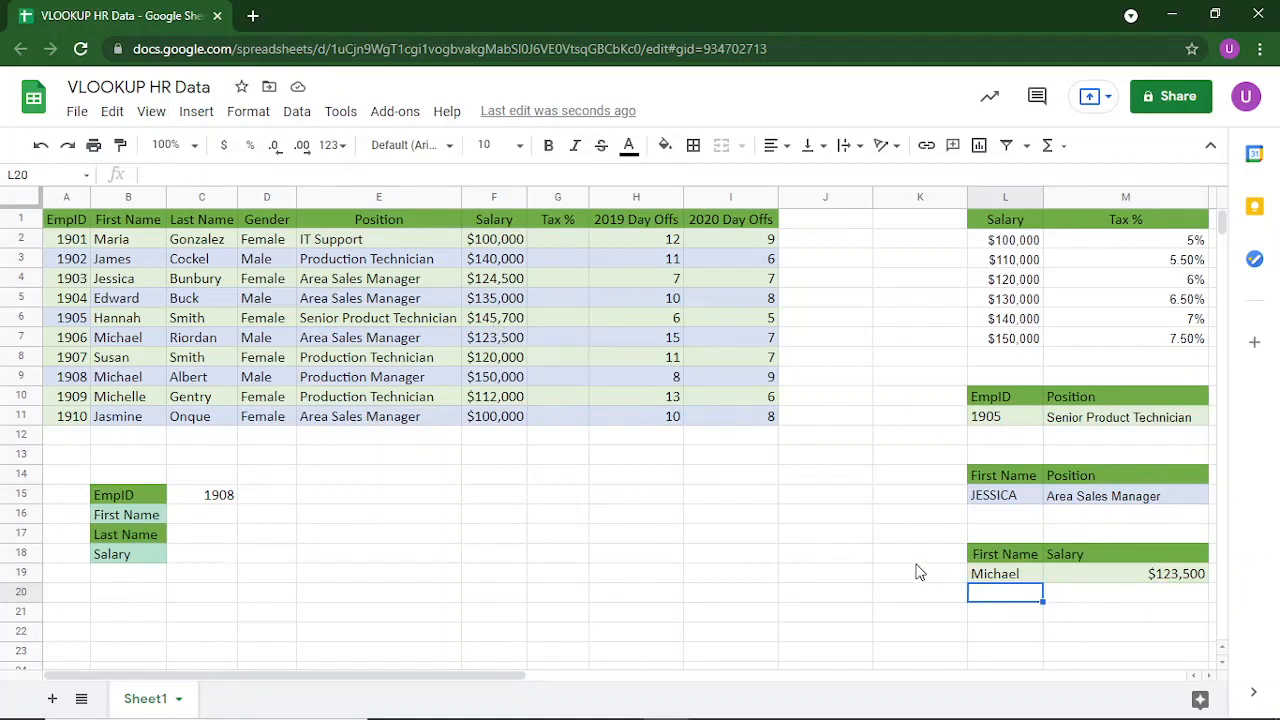
Step: Start a VLOOKUP formula in the First Name cell C16, using the employee ID in C15 as the search key
{"action": "left_click", "coordinate": [210, 503]}
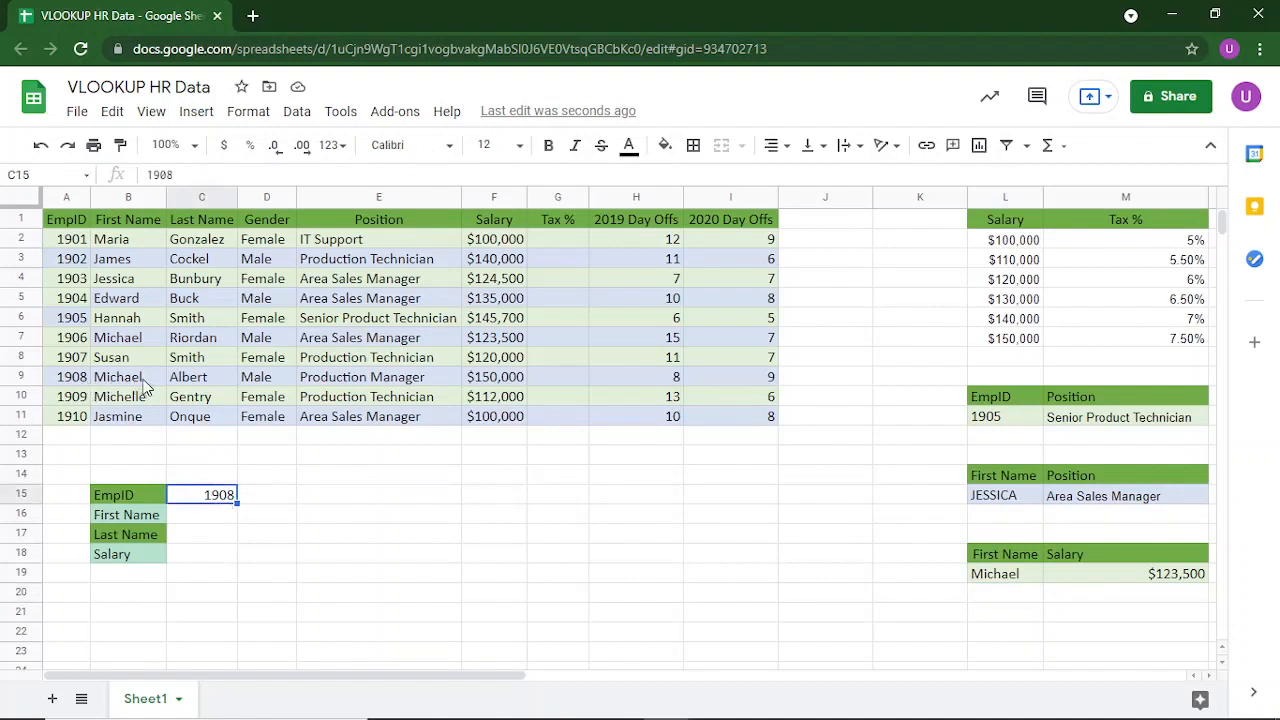
{"action": "left_click", "coordinate": [194, 524]}
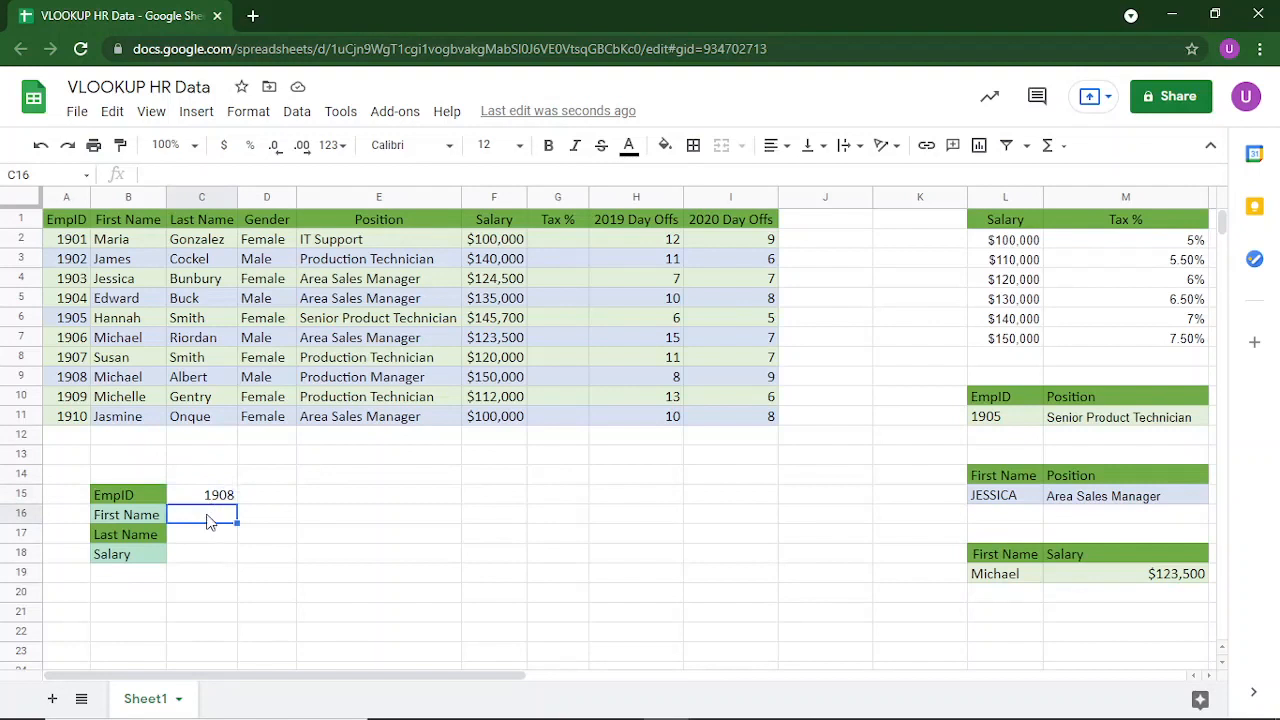
{"action": "type", "text": "="}
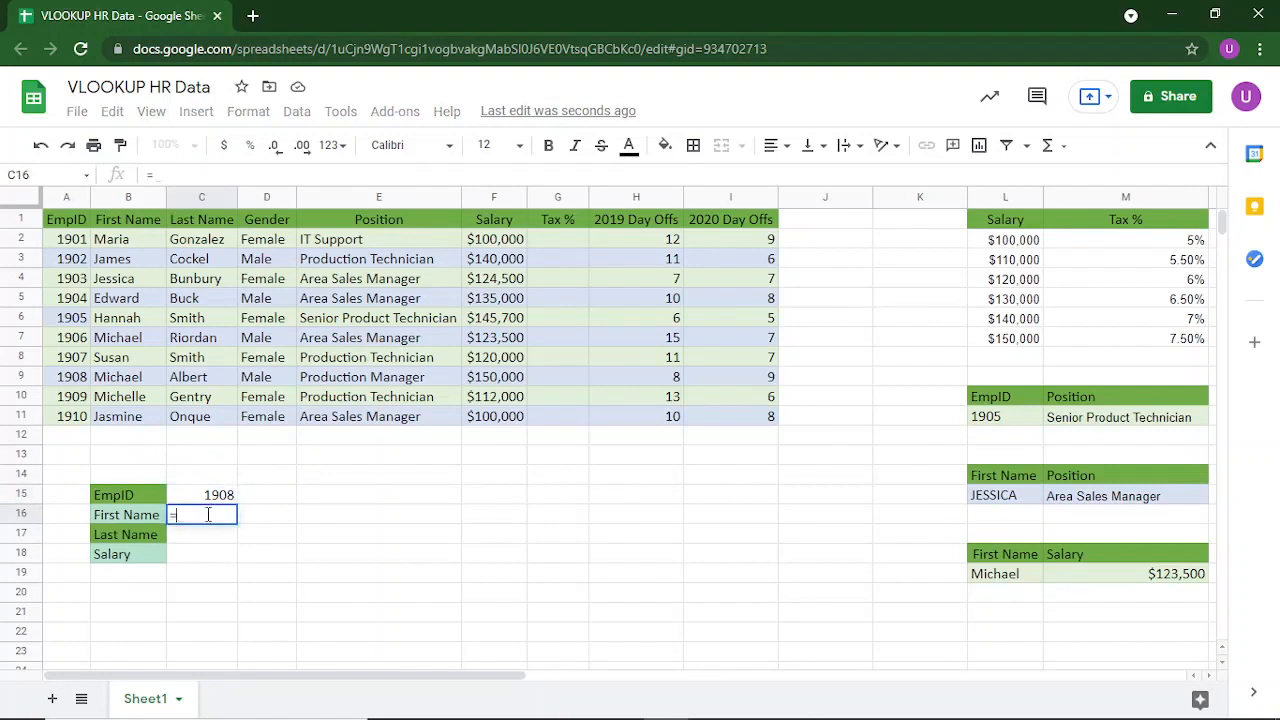
{"action": "type", "text": "VLOOKUP("}
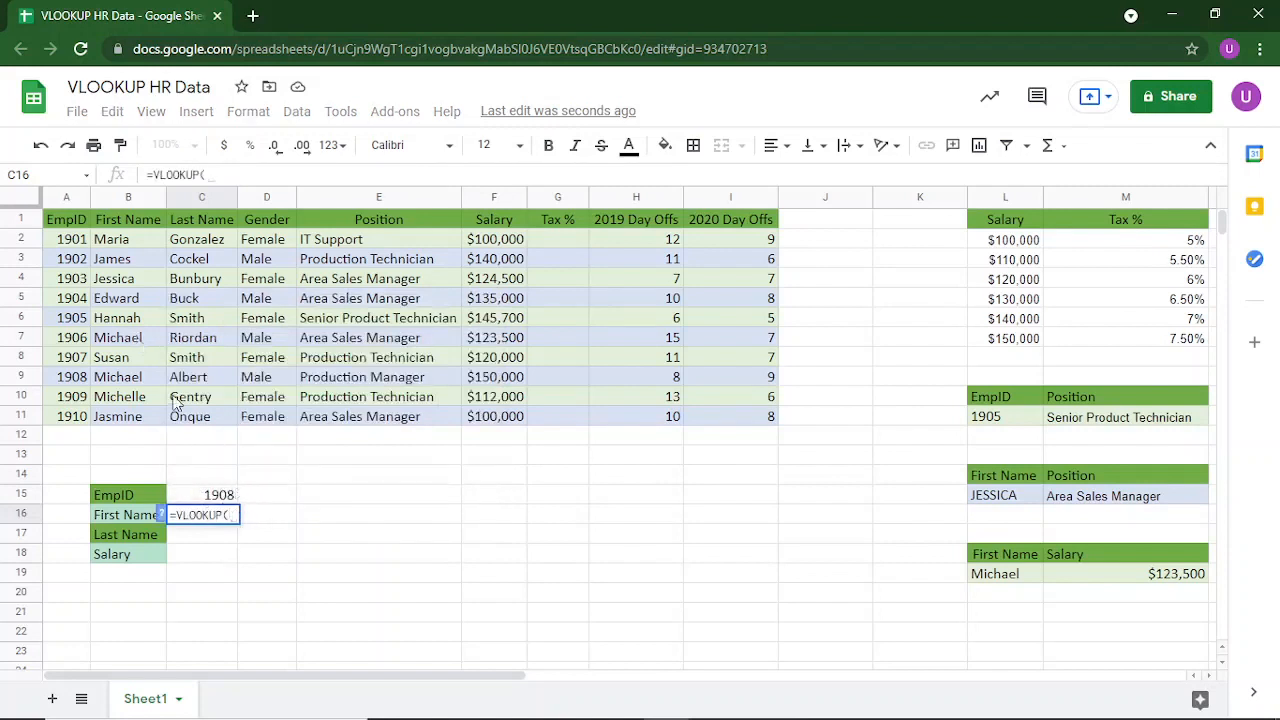
{"action": "left_click", "coordinate": [203, 497]}
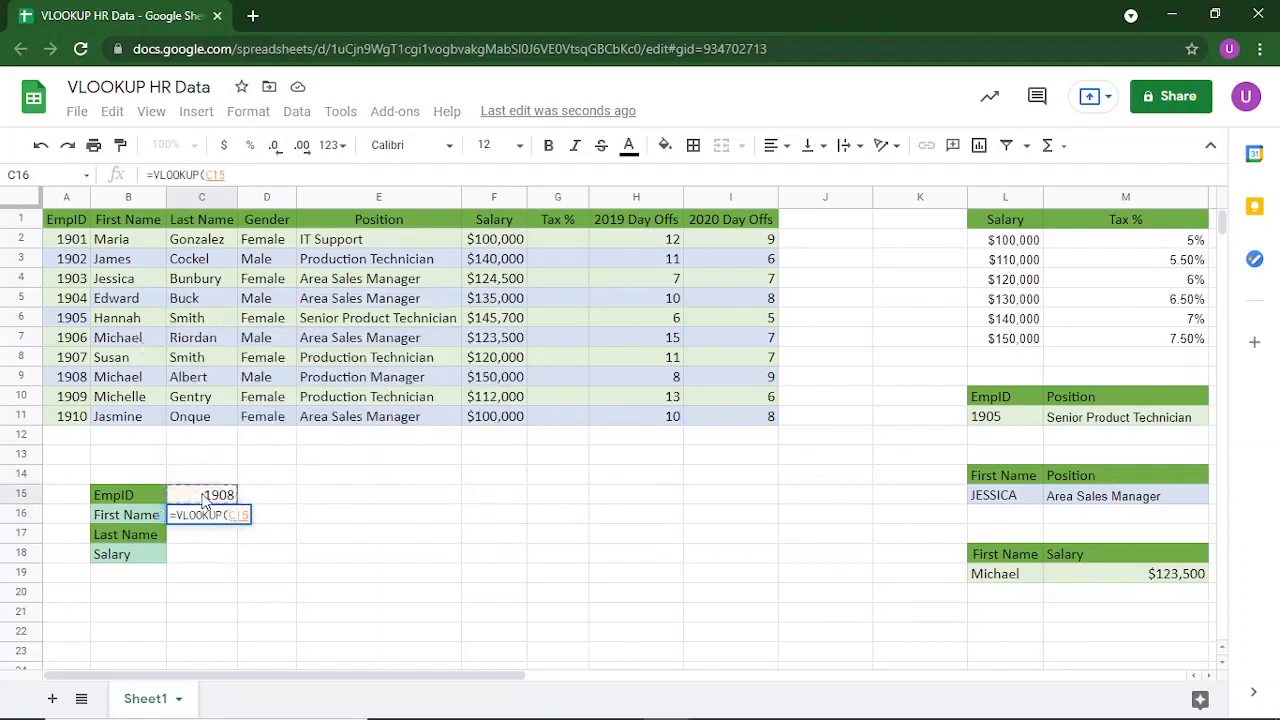
{"action": "type", "text": ","}
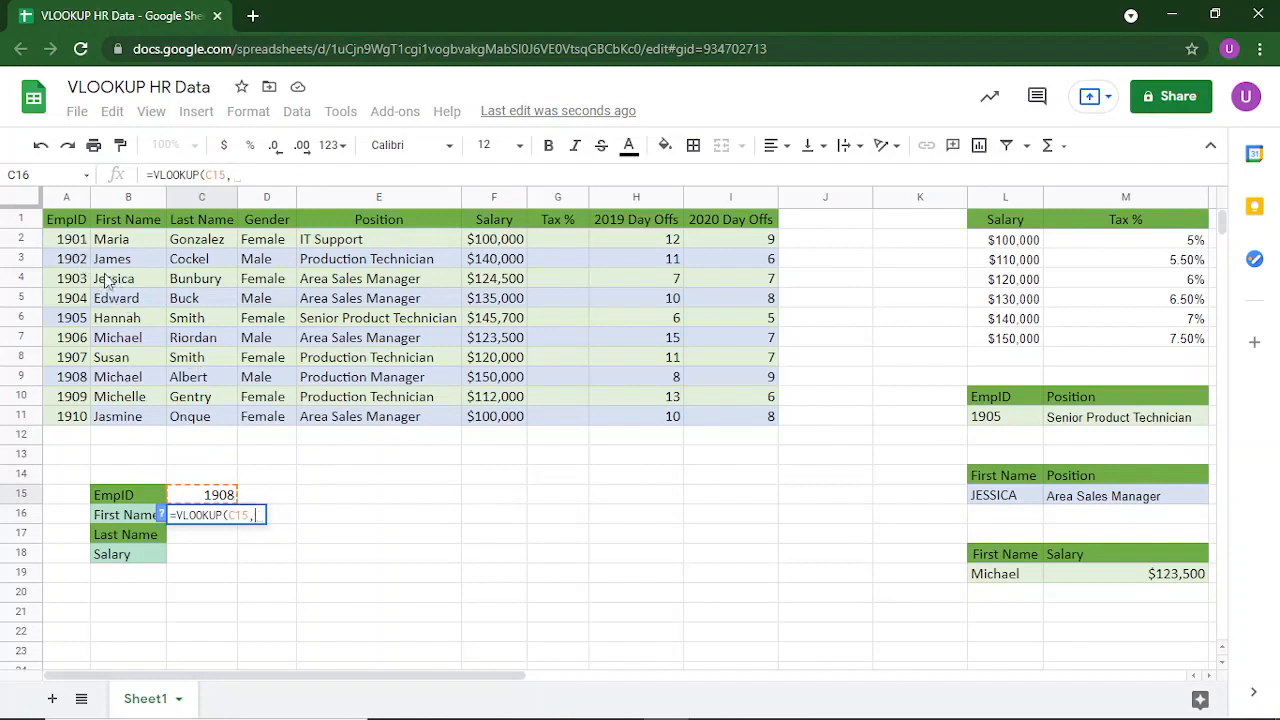
Step: Complete the VLOOKUP formula in C16 with range A2:F11, column index 2 and FALSE, and review it
{"action": "left_click_drag", "start_coordinate": [69, 249], "coordinate": [503, 426]}
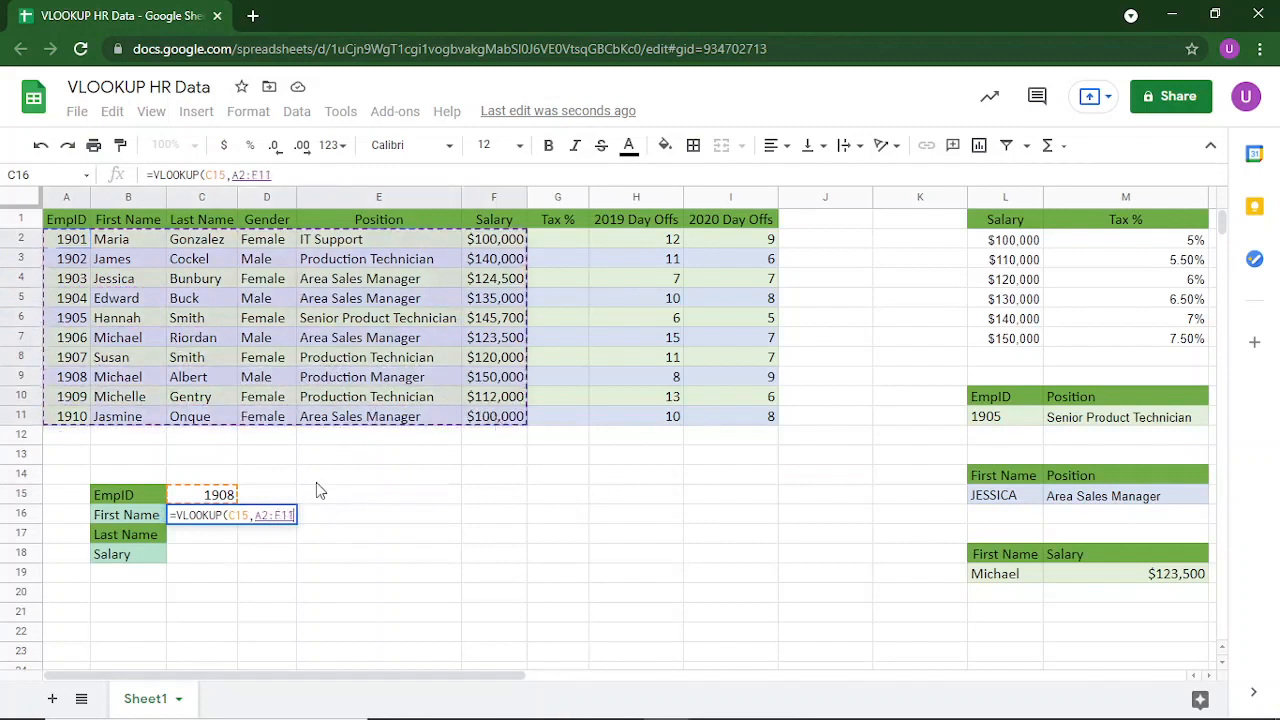
{"action": "type", "text": ","}
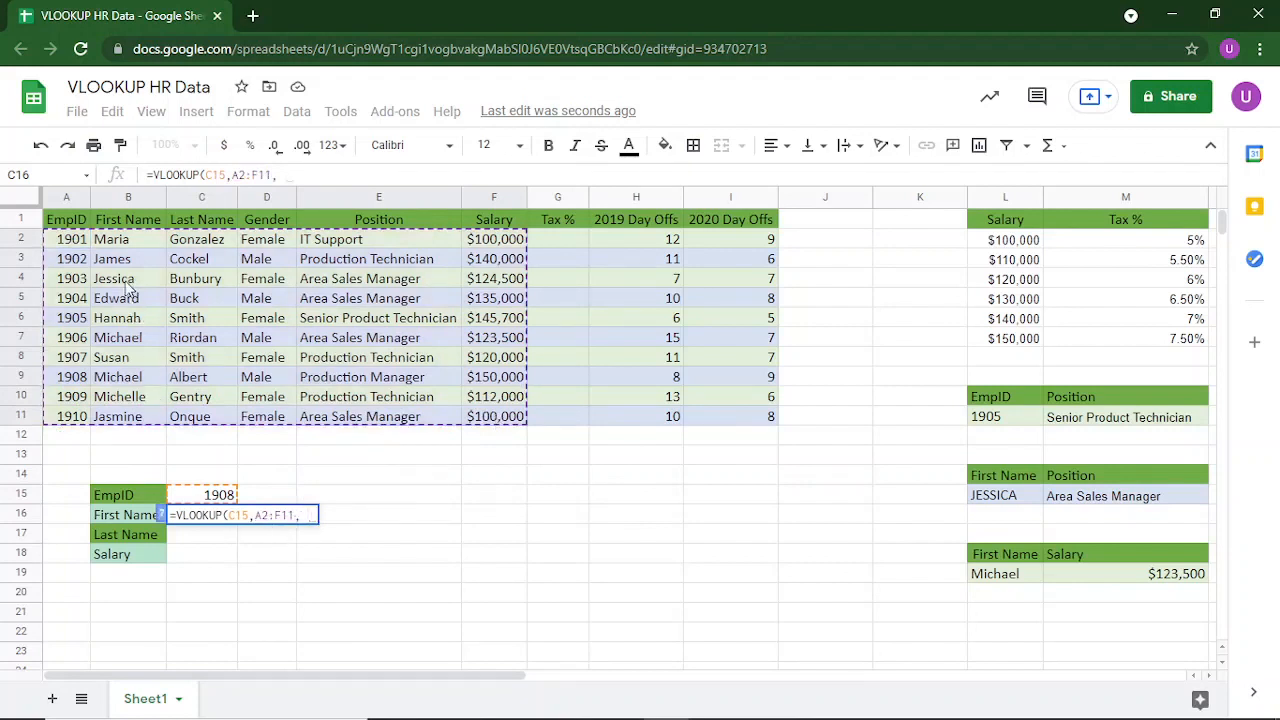
{"action": "type", "text": " 2"}
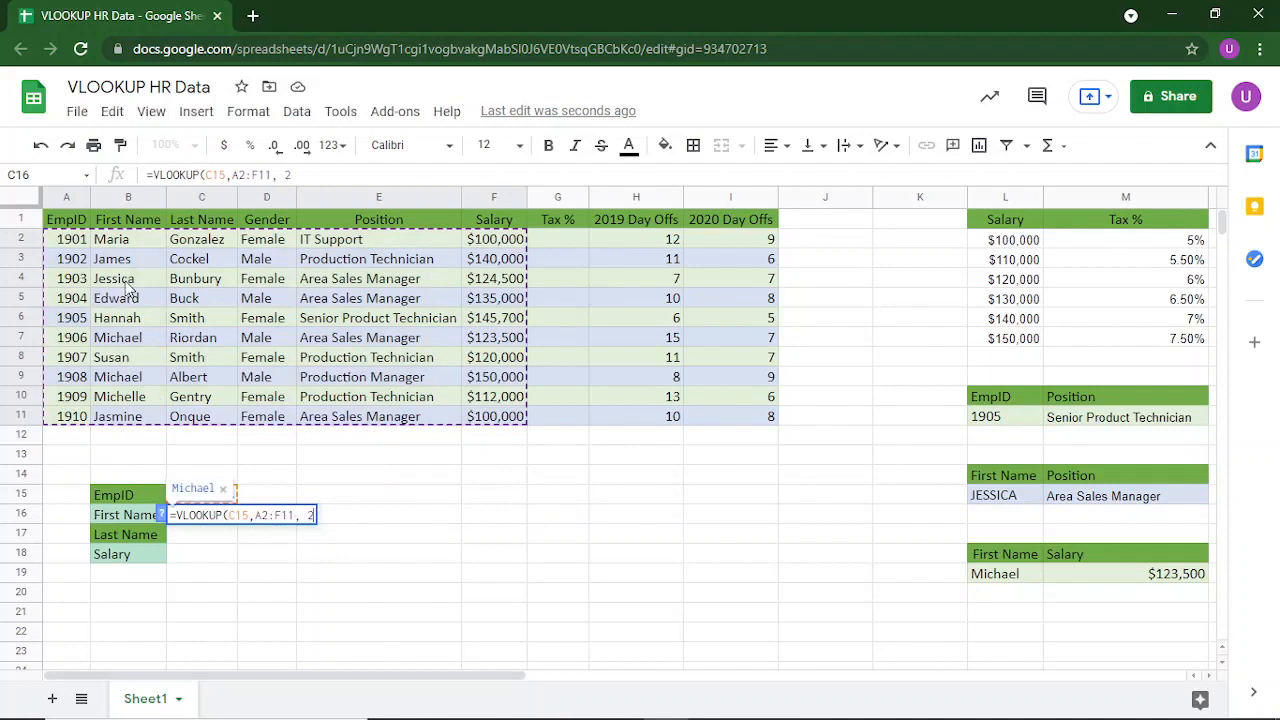
{"action": "type", "text": ","}
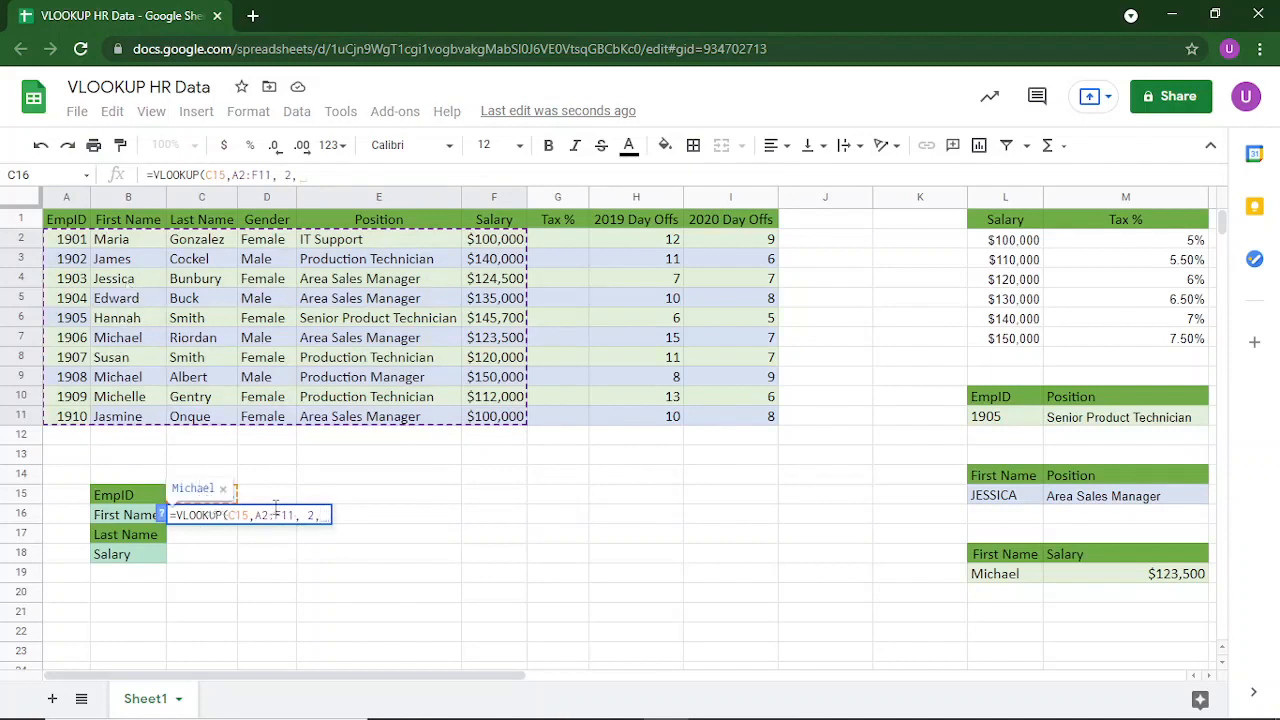
{"action": "type", "text": "FALSE)"}
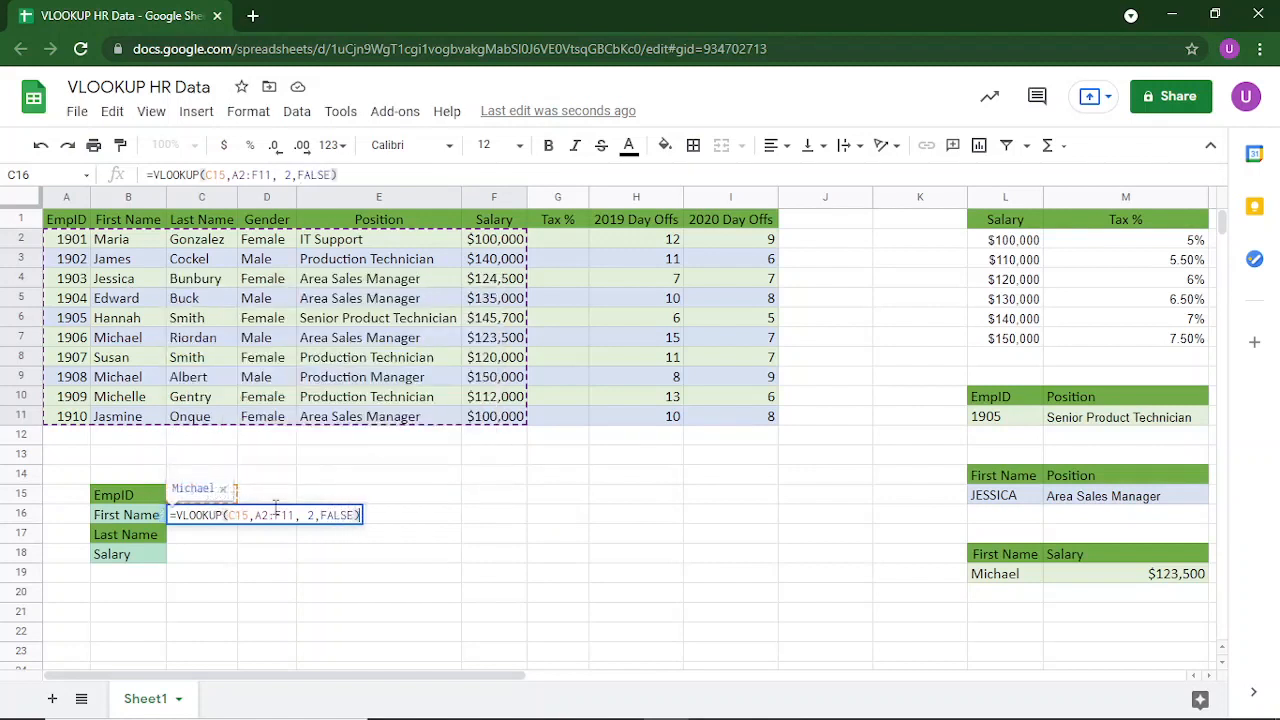
{"action": "key", "text": "Return"}
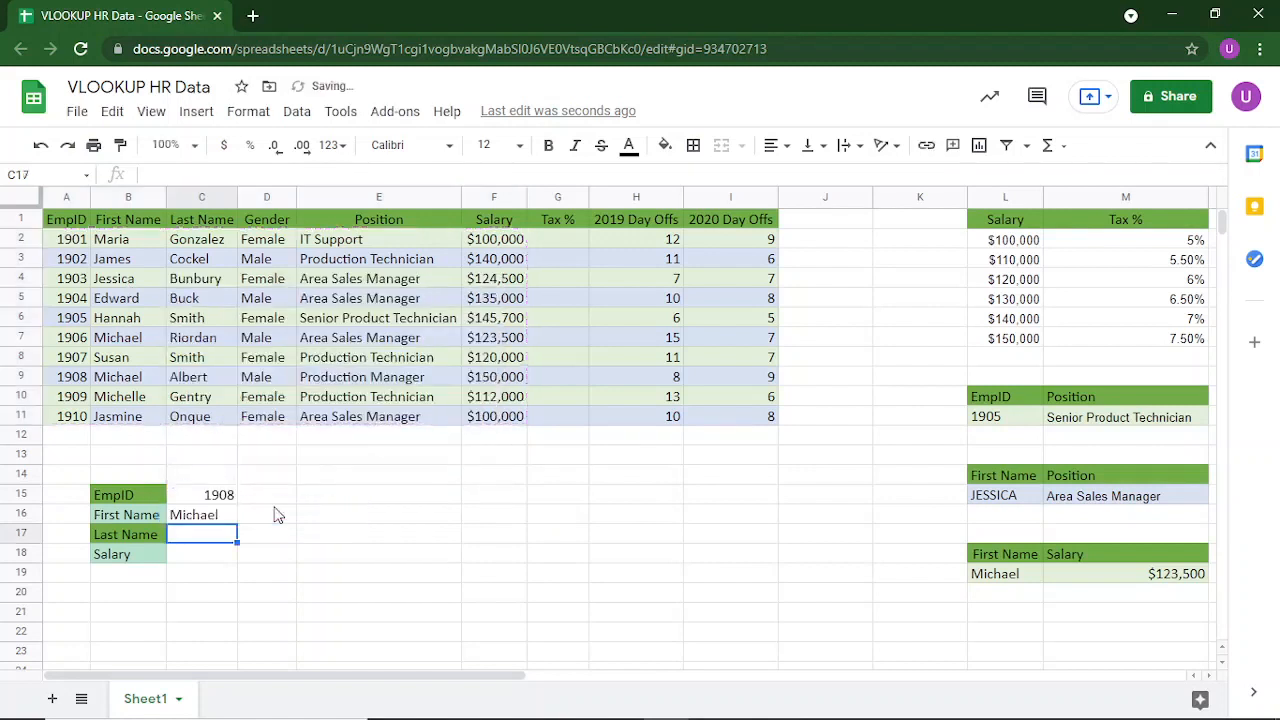
{"action": "left_click", "coordinate": [212, 520]}
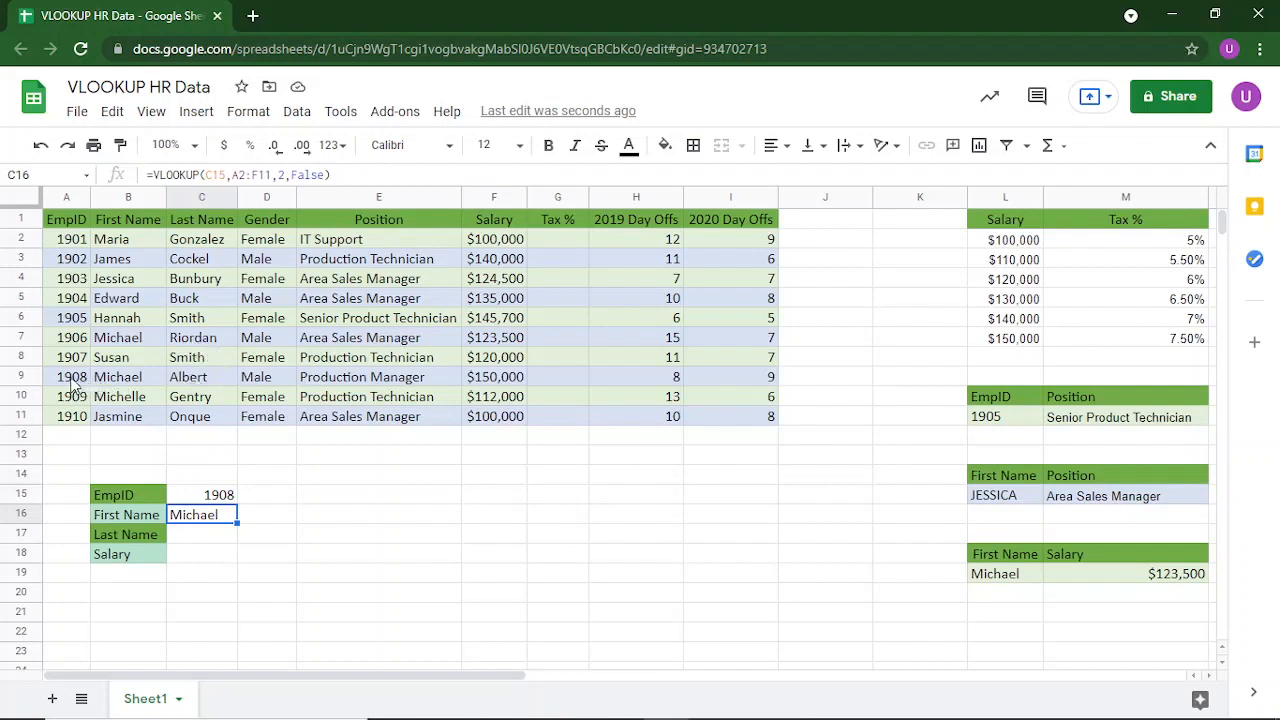
Step: Start a VLOOKUP formula in the Last Name cell C17, using the employee ID in C15 as the search key
{"action": "left_click", "coordinate": [212, 540]}
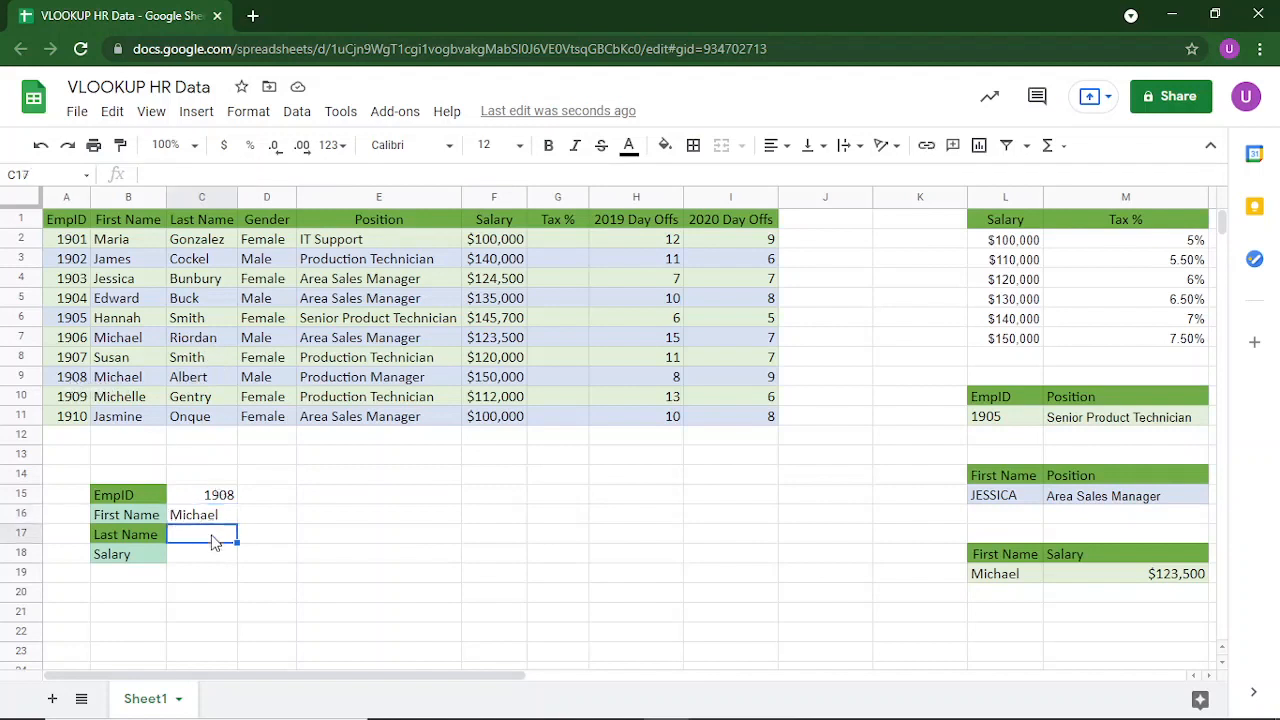
{"action": "type", "text": "="}
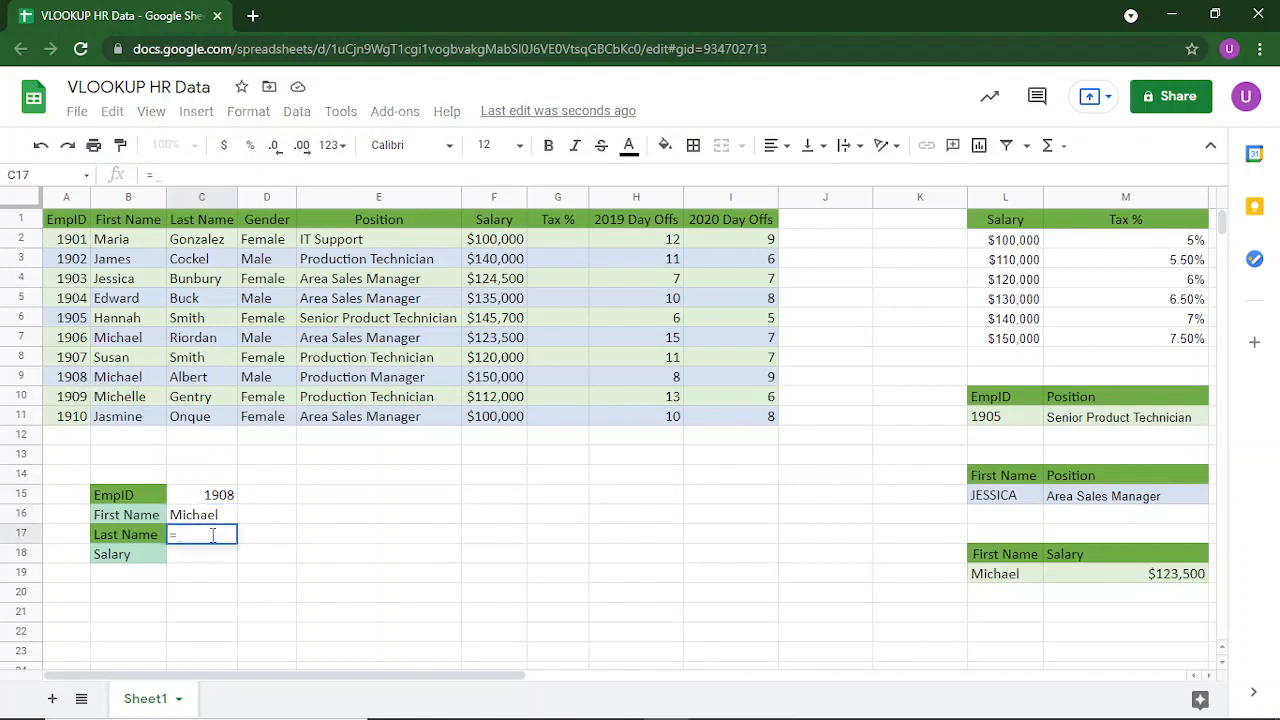
{"action": "type", "text": "Vlook"}
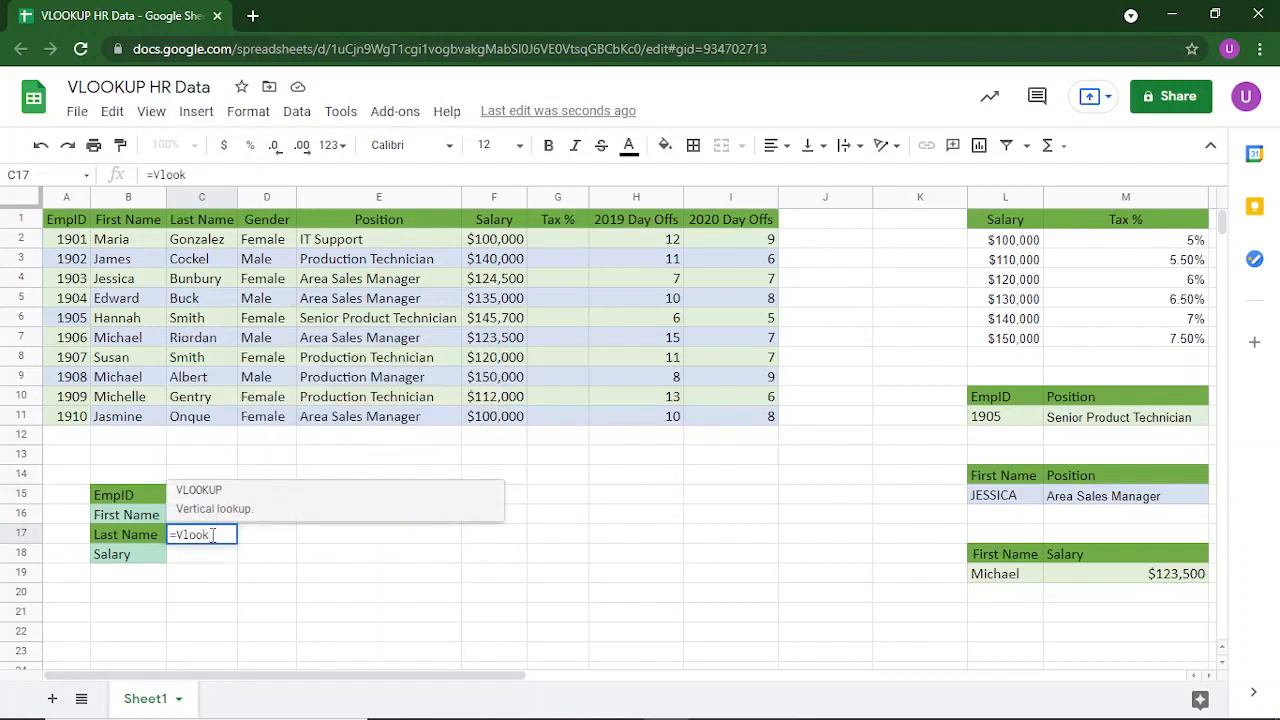
{"action": "type", "text": "up("}
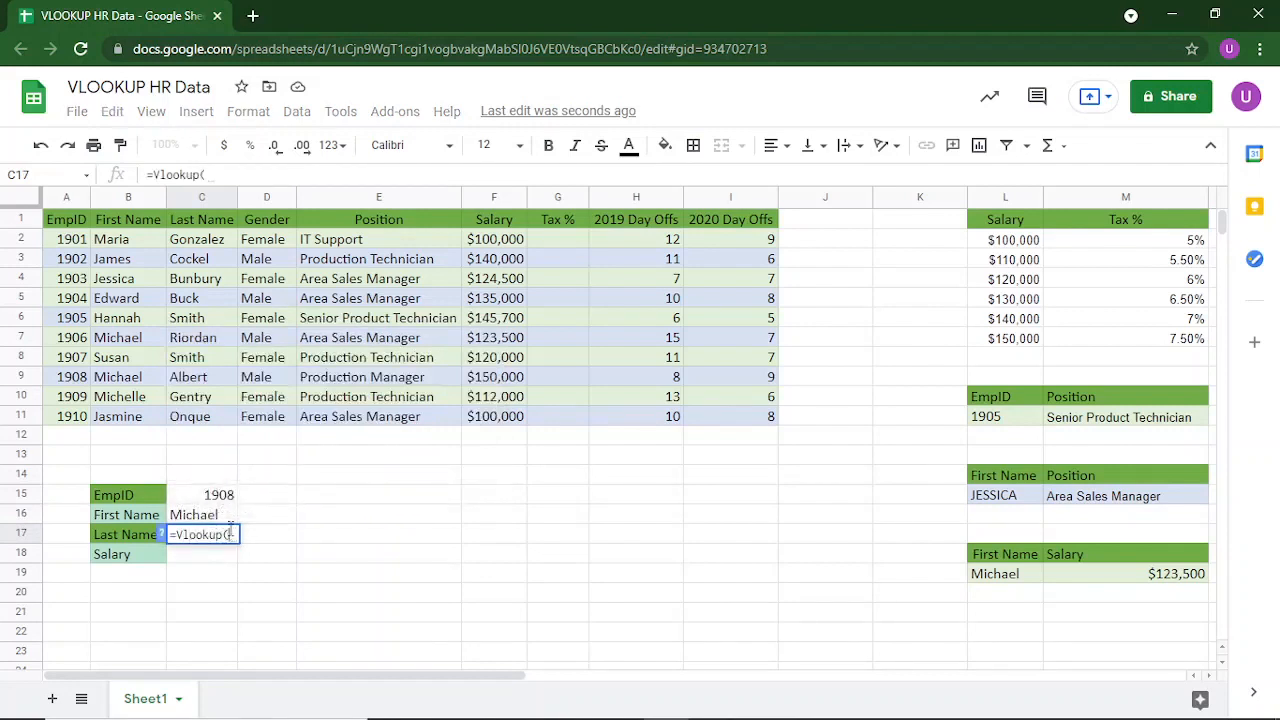
{"action": "left_click", "coordinate": [213, 500]}
{"action": "type", "text": ","}
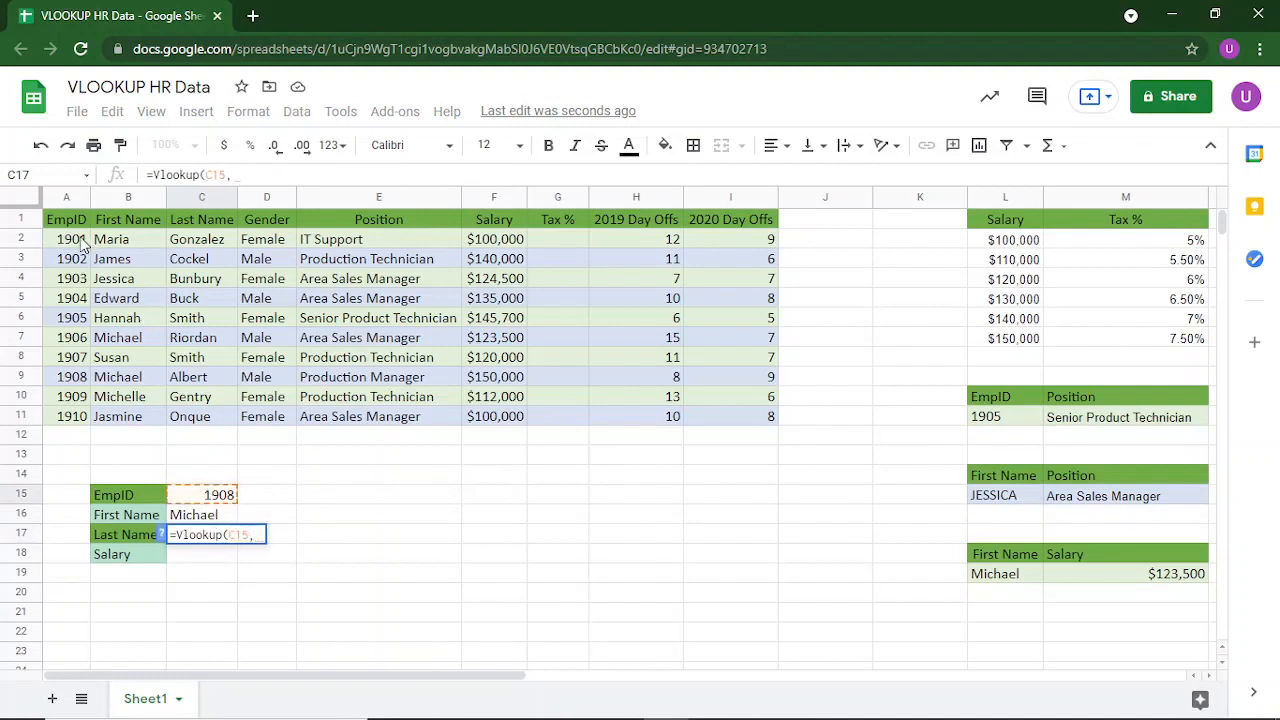
Step: Complete the VLOOKUP formula in C17 with range A2:C11, column index 3 and FALSE, and dismiss the autofill suggestion
{"action": "left_click_drag", "start_coordinate": [83, 245], "coordinate": [212, 420]}
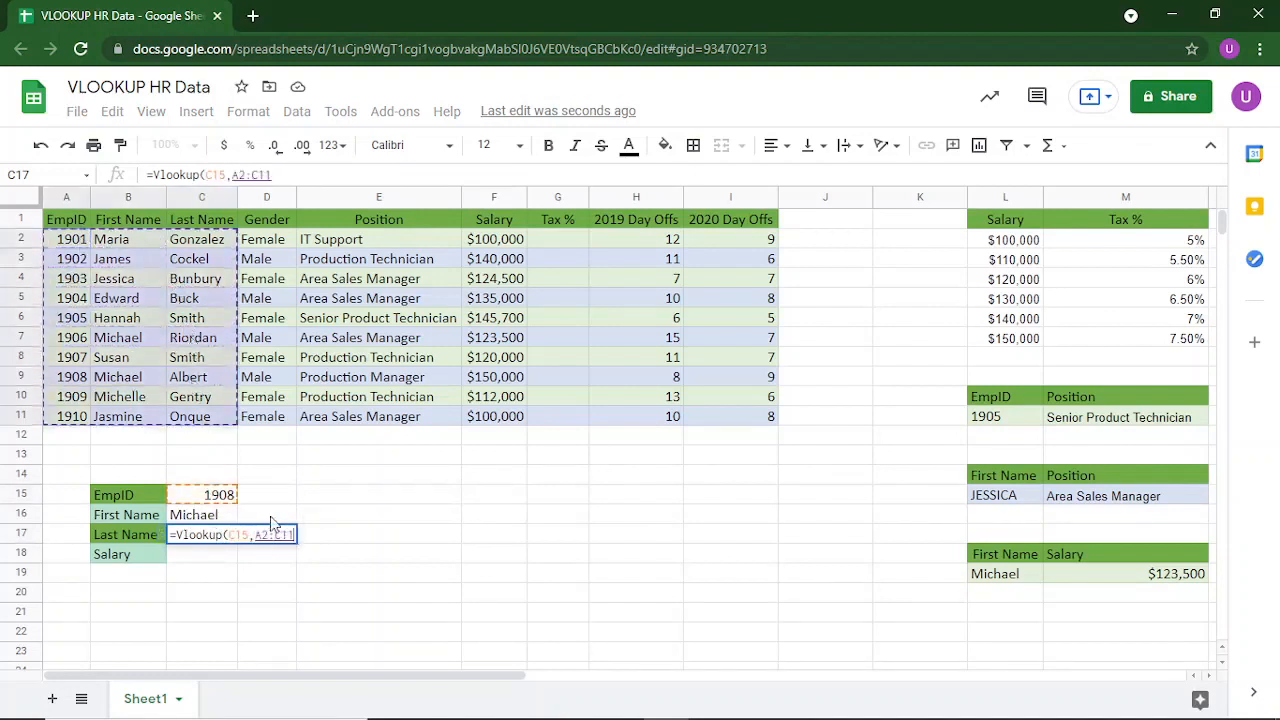
{"action": "type", "text": ","}
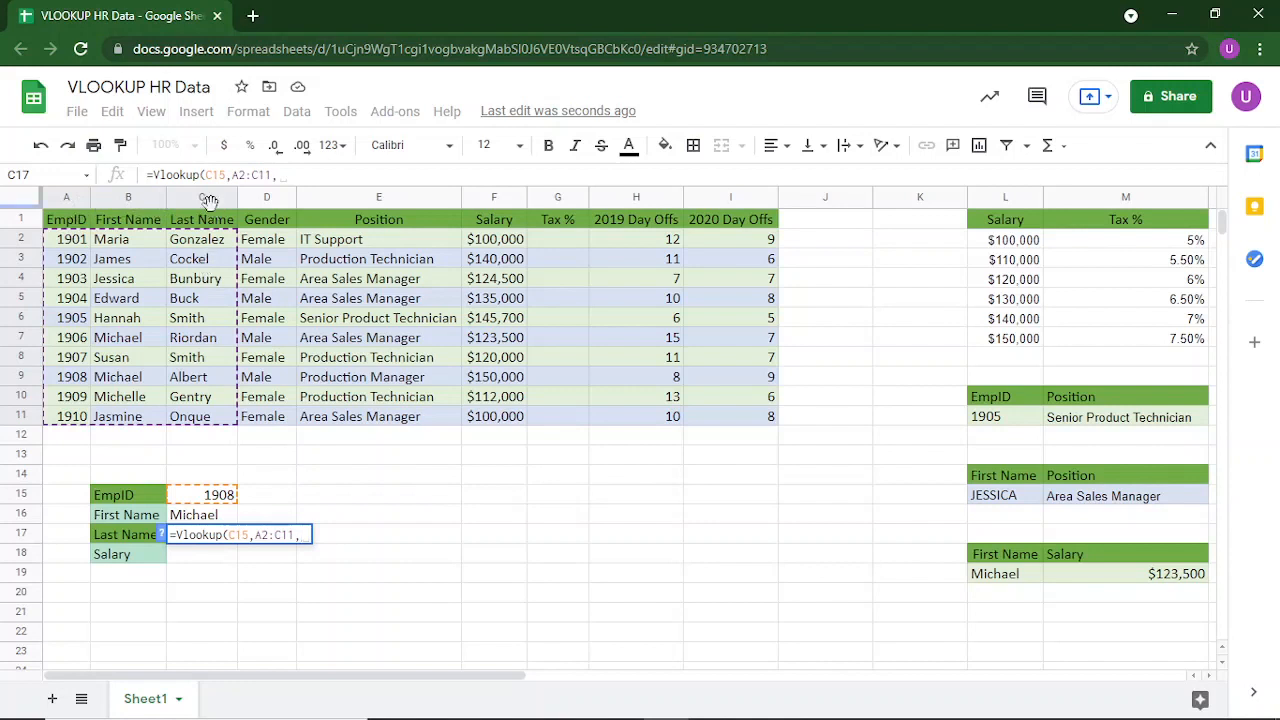
{"action": "type", "text": "3"}
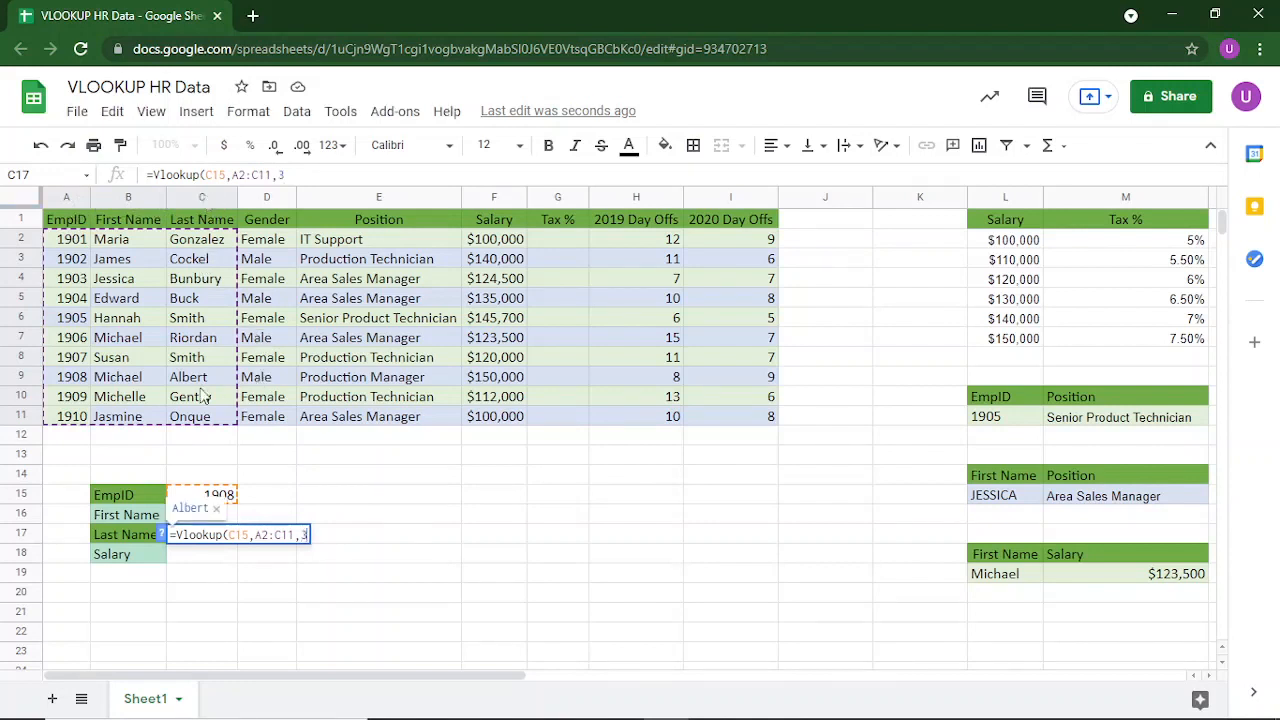
{"action": "type", "text": ","}
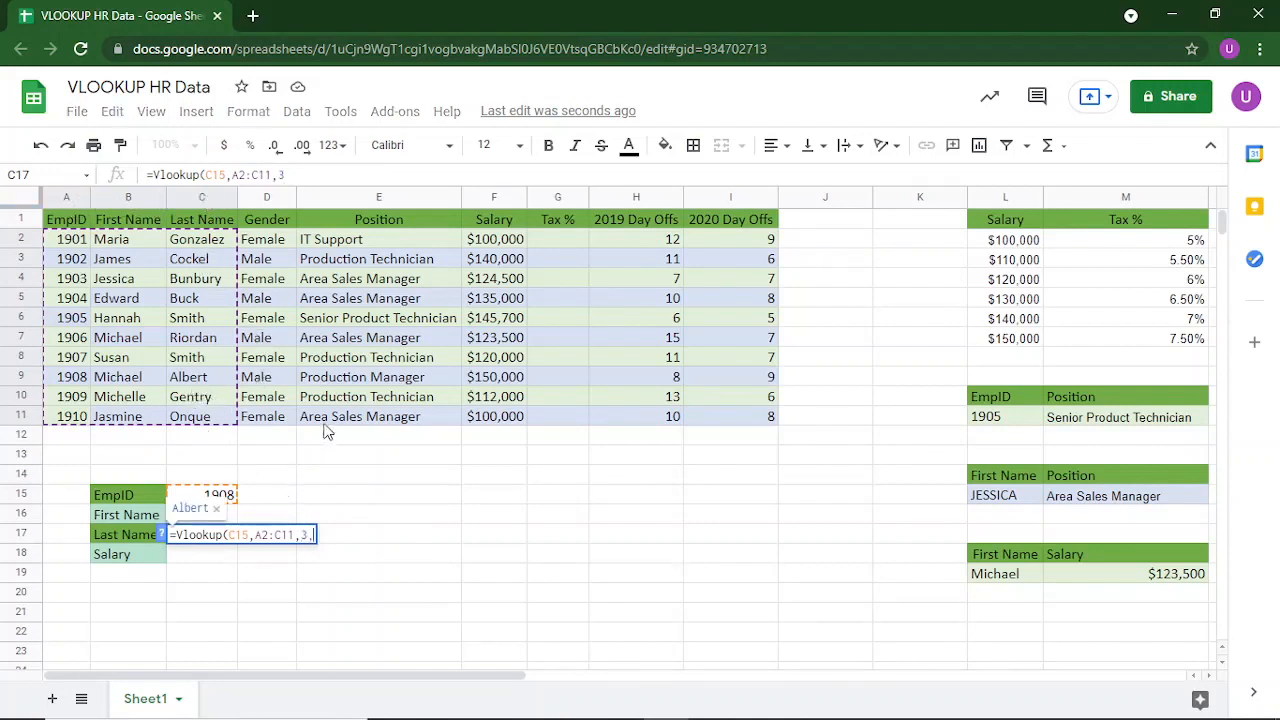
{"action": "type", "text": " FALSE)"}
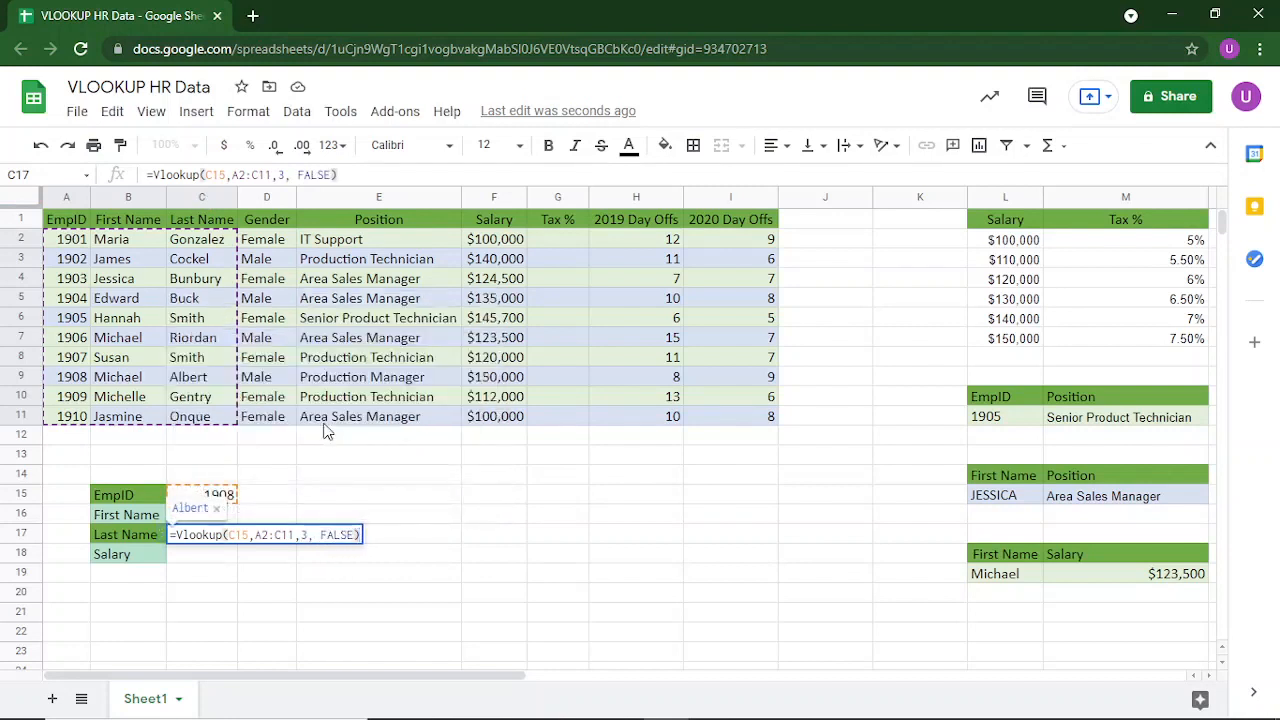
{"action": "key", "text": "Return"}
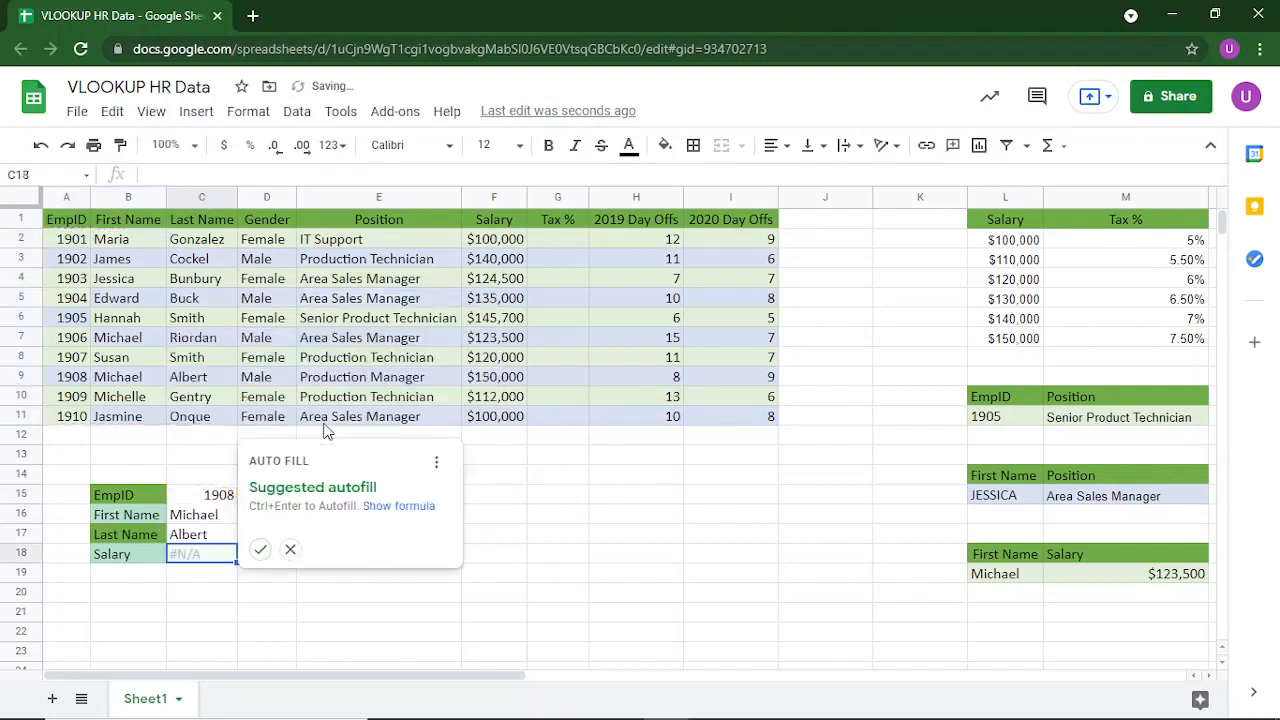
{"action": "left_click", "coordinate": [290, 552]}
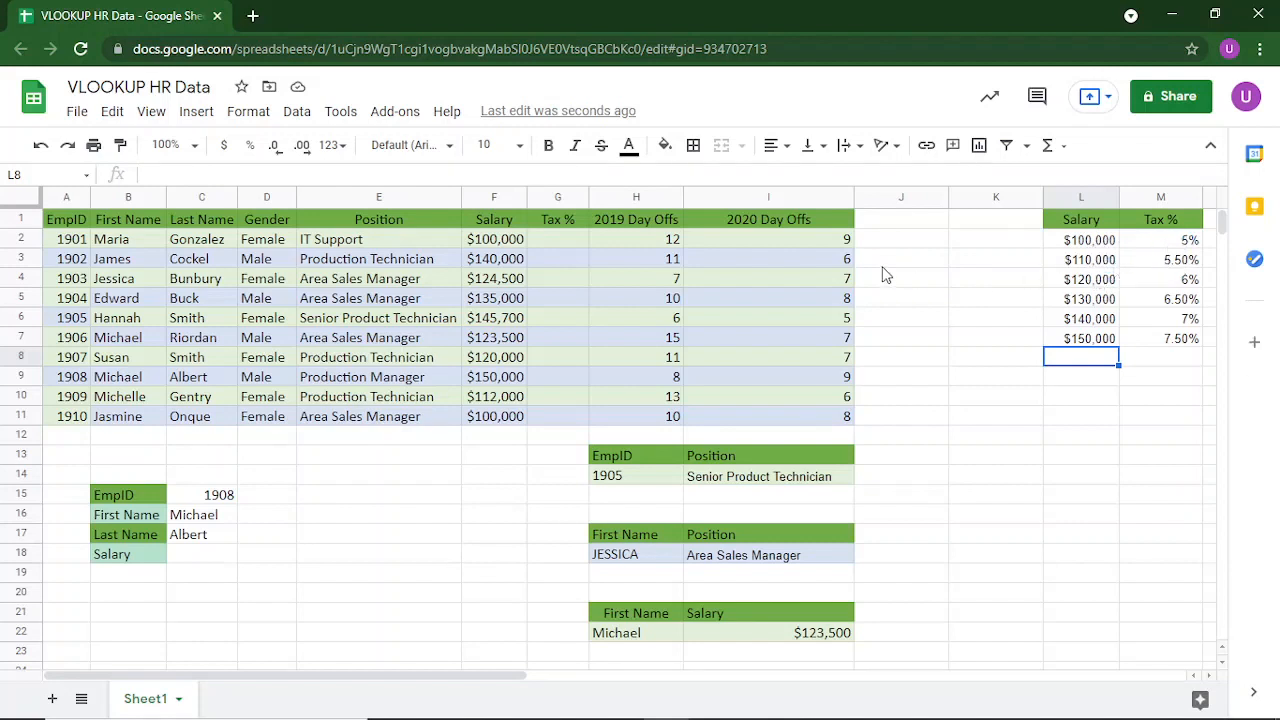
Step: Look through the upper cells of the Tax % column, starting from G2 and returning to it
{"action": "left_click", "coordinate": [567, 240]}
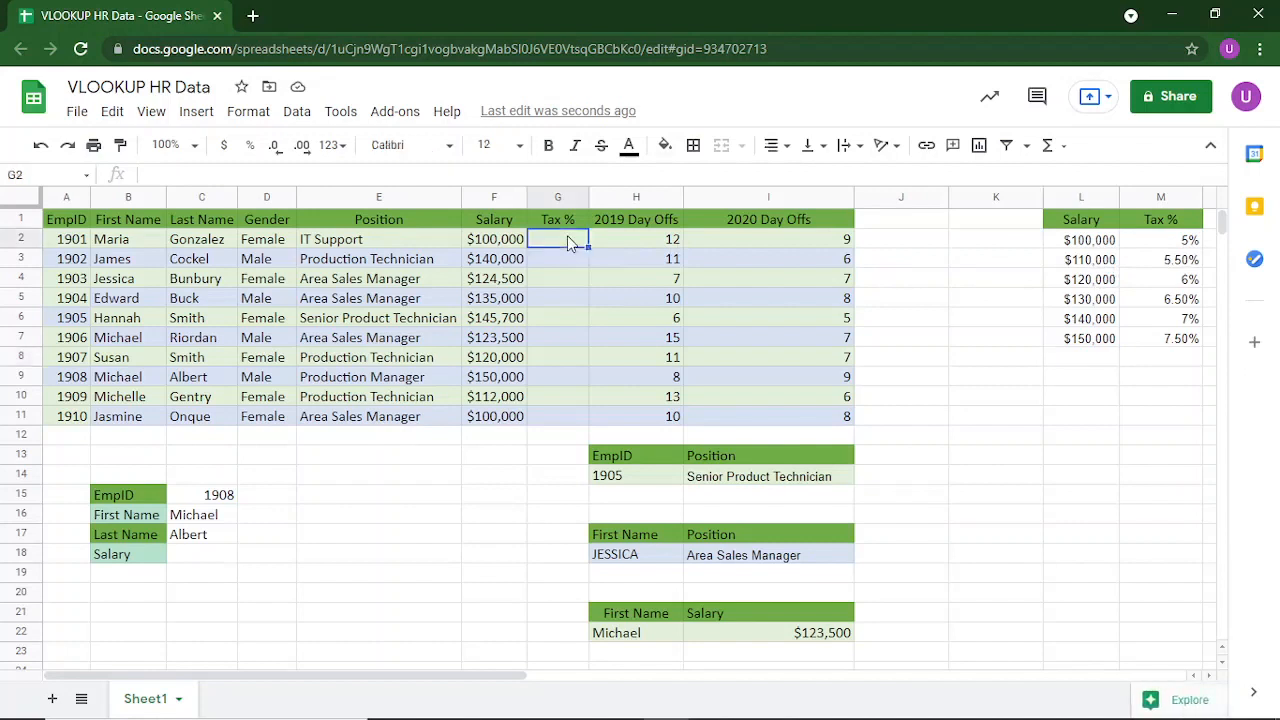
{"action": "key", "text": "Down"}
{"action": "key", "text": "Down"}
{"action": "key", "text": "Down"}
{"action": "key", "text": "Down"}
{"action": "key", "text": "Up"}
{"action": "key", "text": "Up"}
{"action": "key", "text": "Up"}
{"action": "key", "text": "Up"}
Step: Start a VLOOKUP formula in the Tax % cell G2, using the salary in F2 as the search key
{"action": "type", "text": "="}
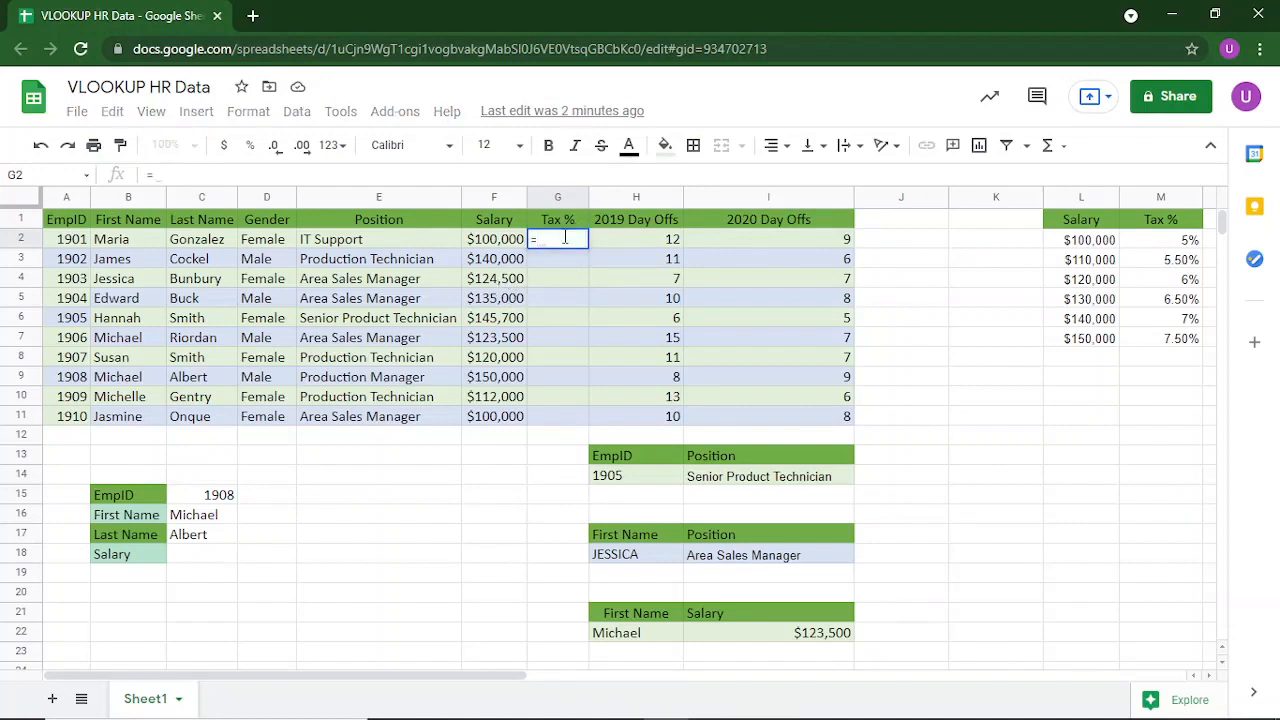
{"action": "type", "text": "VLOO"}
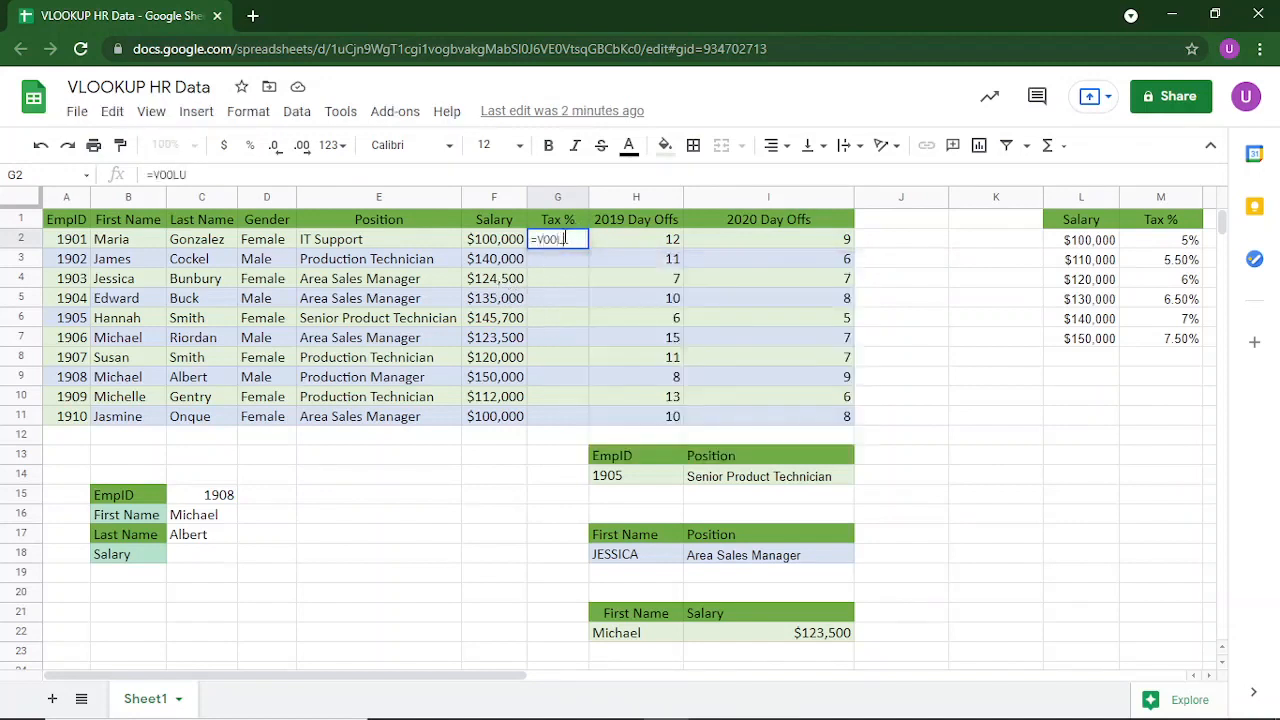
{"action": "key", "text": "BackSpace"}
{"action": "key", "text": "BackSpace"}
{"action": "key", "text": "BackSpace"}
{"action": "key", "text": "BackSpace"}
{"action": "type", "text": "LOOK"}
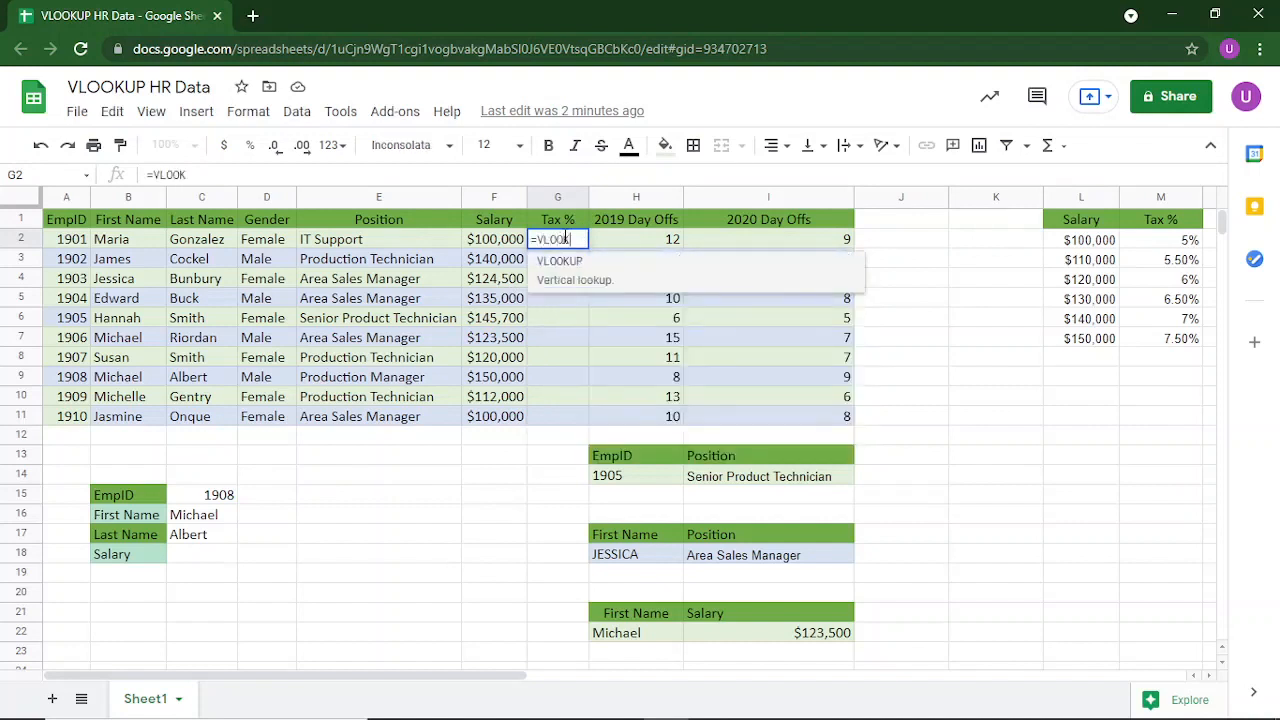
{"action": "type", "text": "UP("}
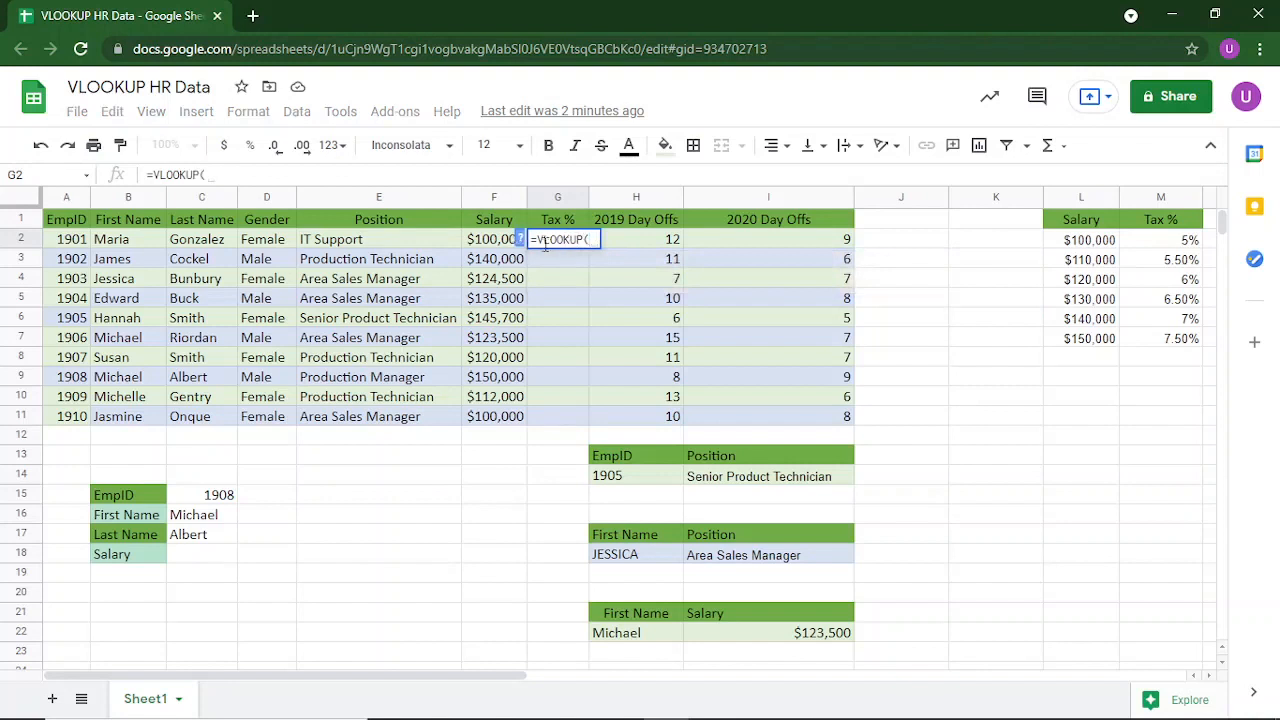
{"action": "left_click", "coordinate": [500, 245]}
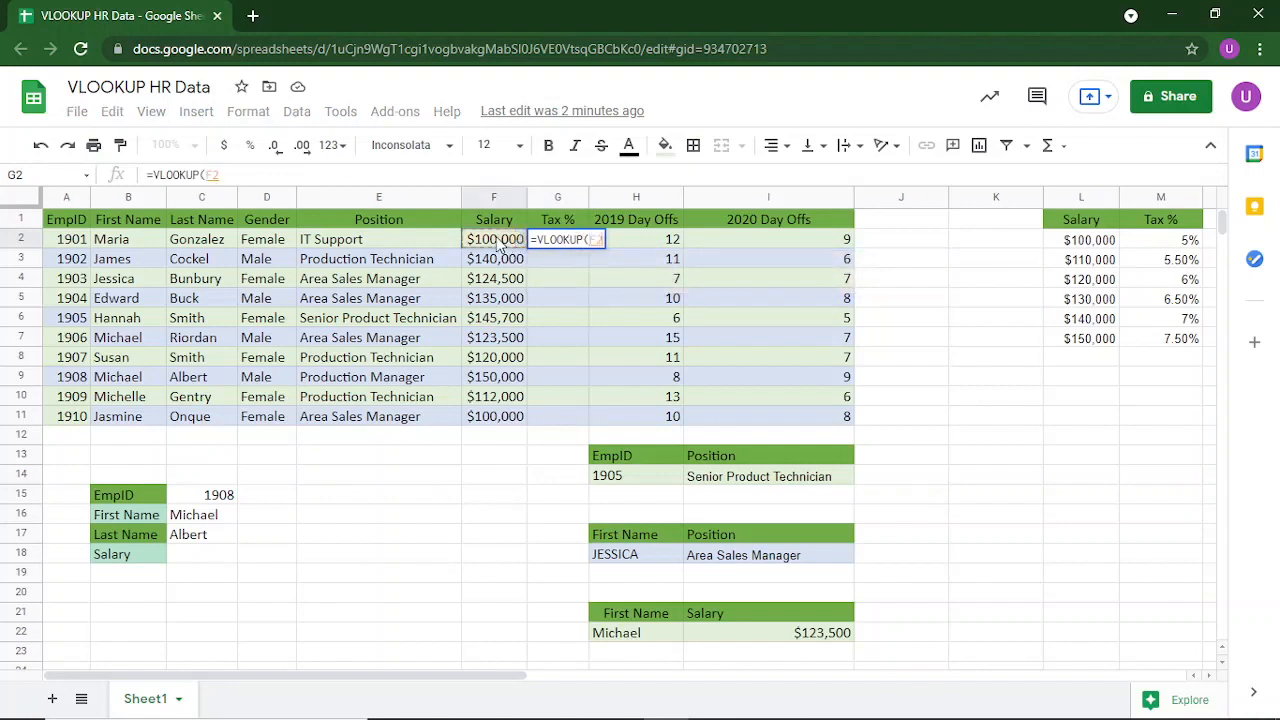
{"action": "type", "text": ","}
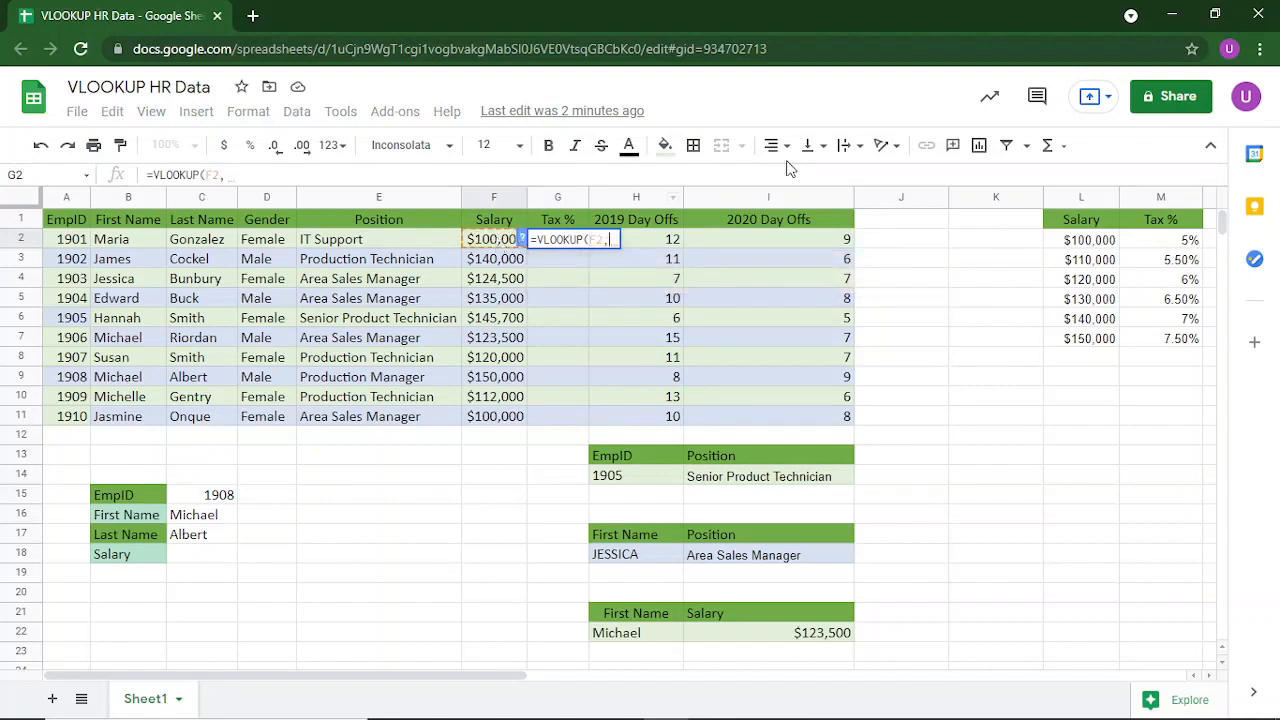
Step: Complete the VLOOKUP formula in G2 with range L2:M7, column index 2 and TRUE for an approximate match
{"action": "left_click", "coordinate": [1063, 242]}
{"action": "left_click_drag", "start_coordinate": [1063, 242], "coordinate": [1178, 340]}
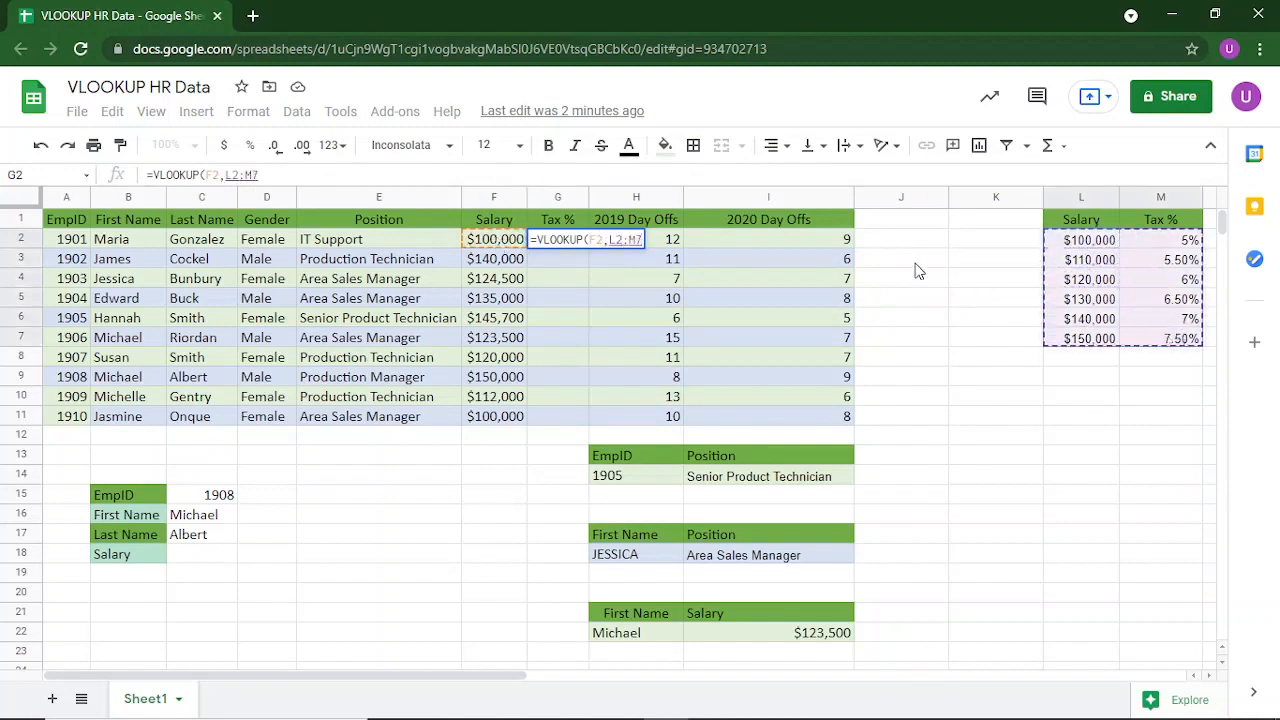
{"action": "type", "text": ","}
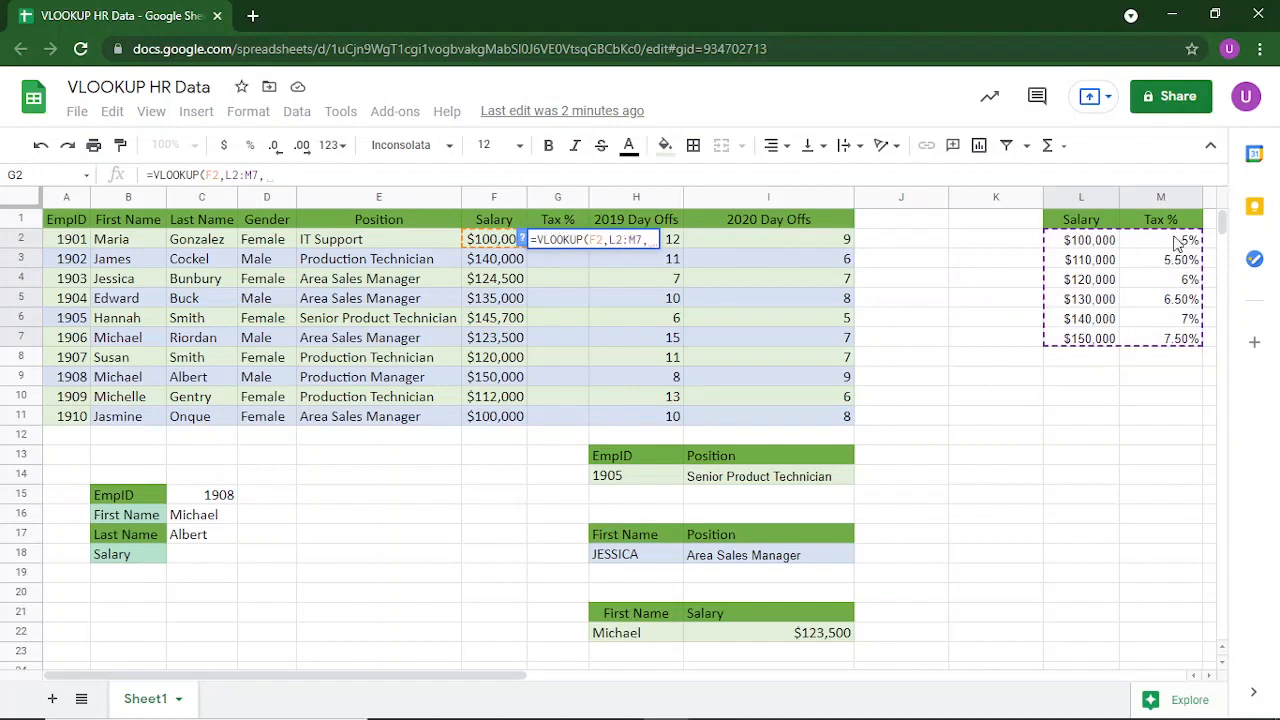
{"action": "type", "text": "2,"}
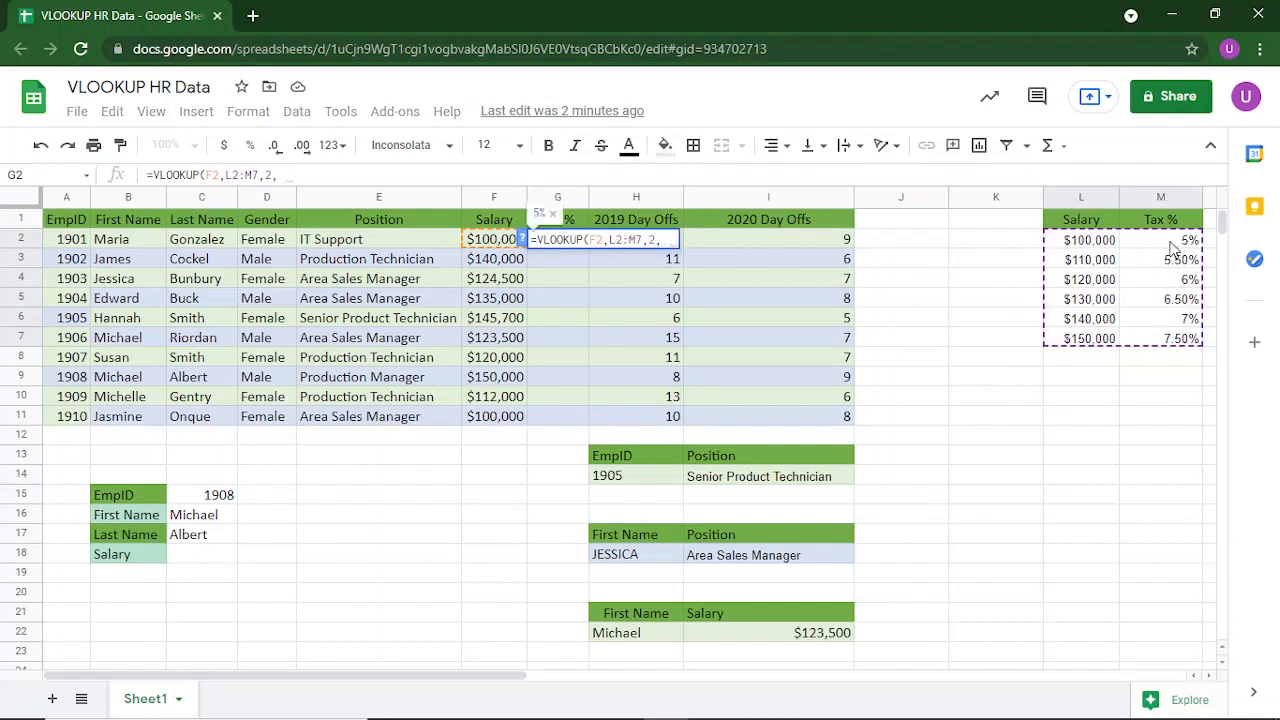
{"action": "type", "text": " TRUE"}
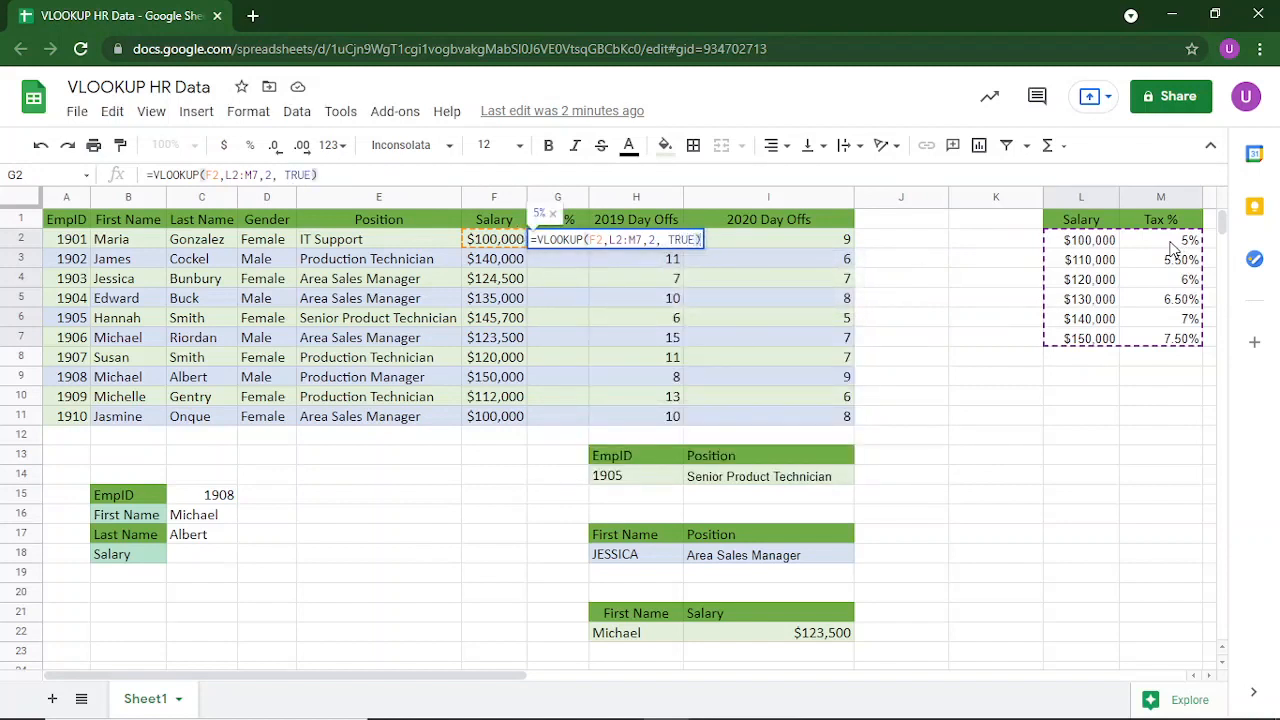
{"action": "key", "text": "Return"}
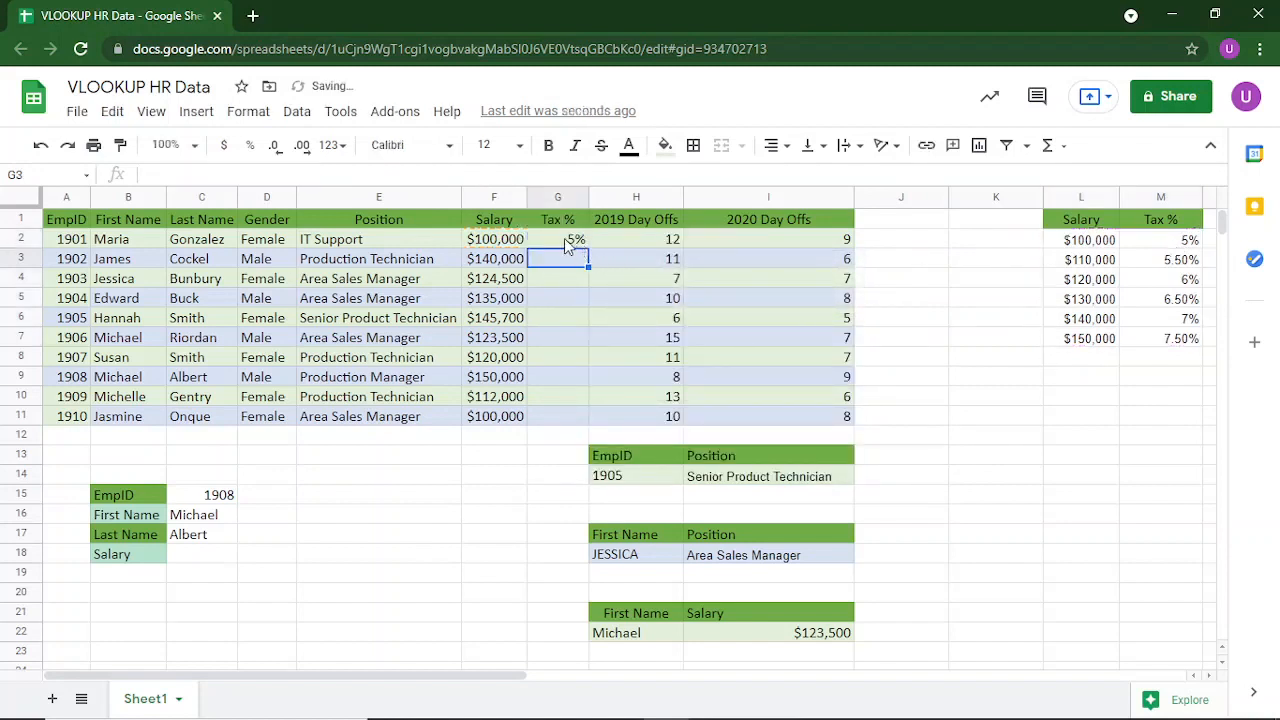
Step: Fill the G2 formula down the Tax % column through G11 and inspect the results in the lower rows
{"action": "left_click", "coordinate": [564, 240]}
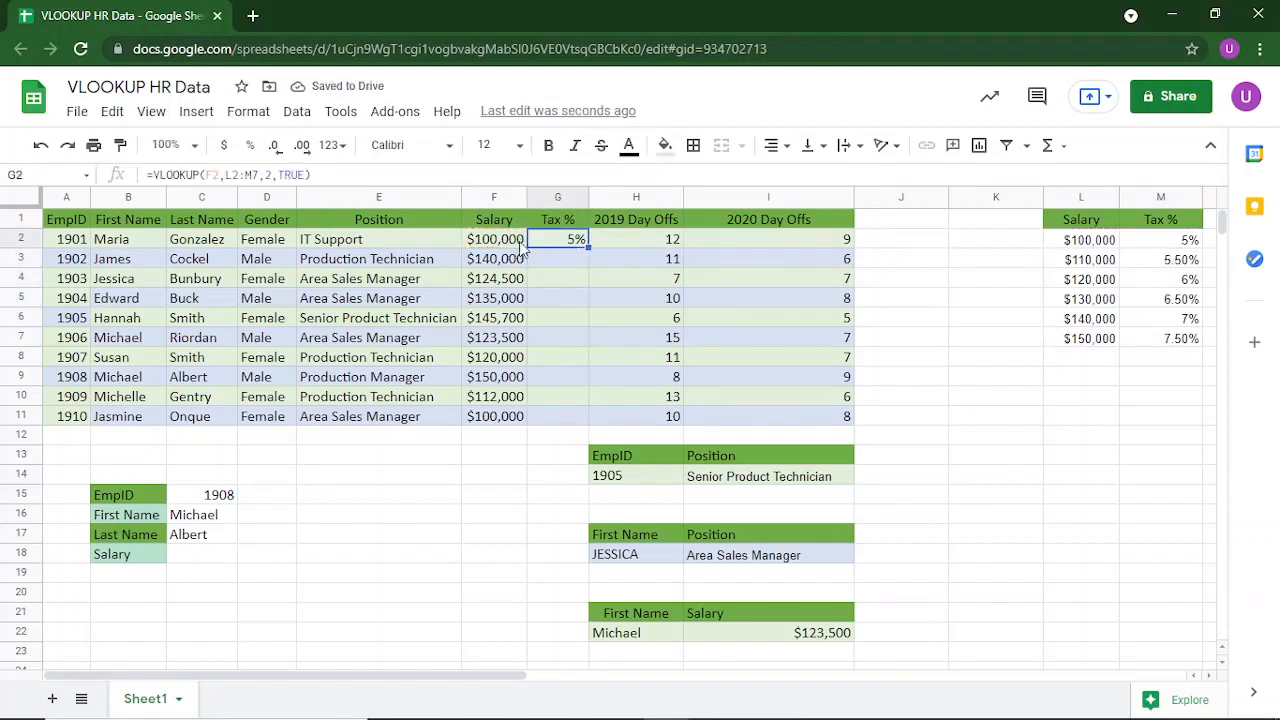
{"action": "double_click", "coordinate": [589, 246]}
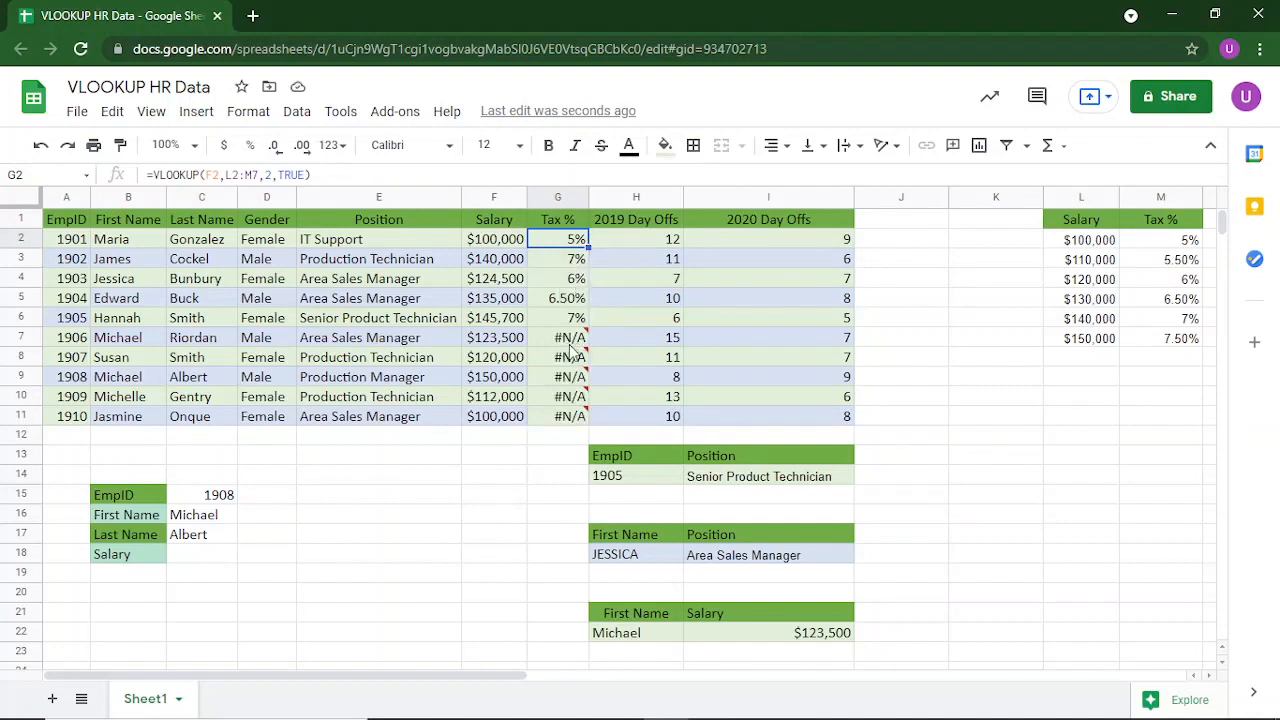
{"action": "mouse_move", "coordinate": [577, 367]}
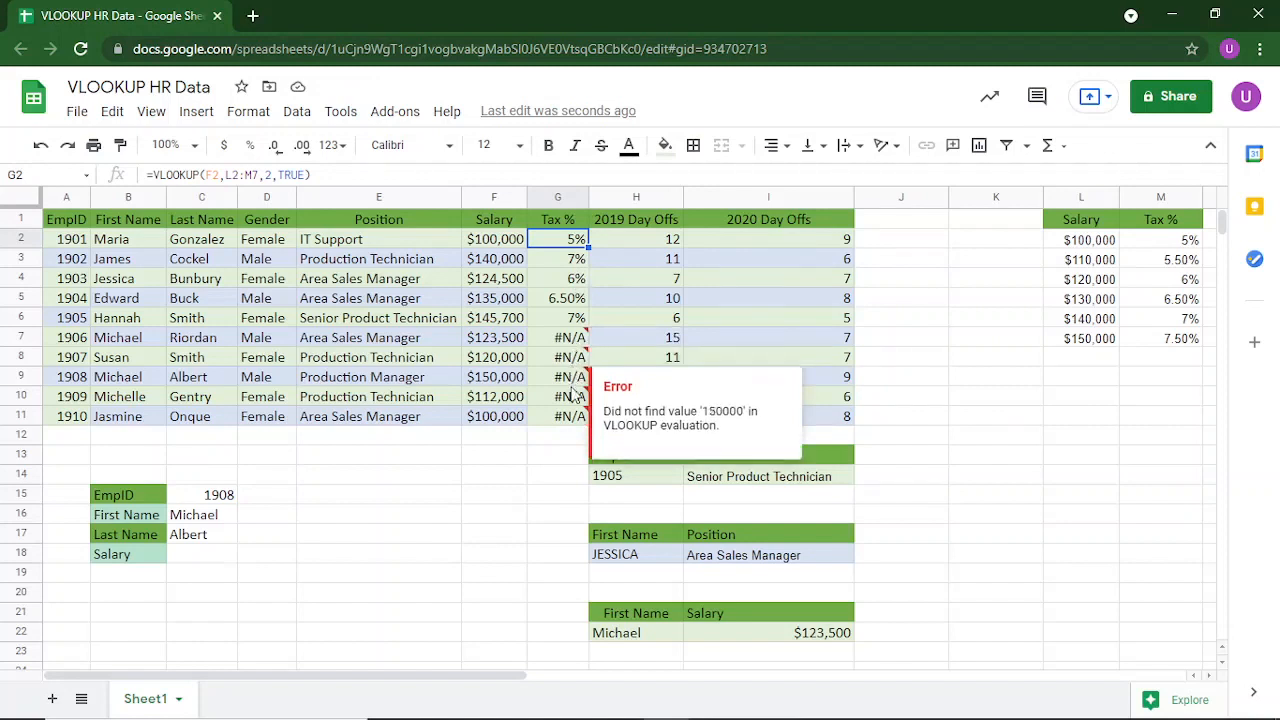
{"action": "mouse_move", "coordinate": [575, 337]}
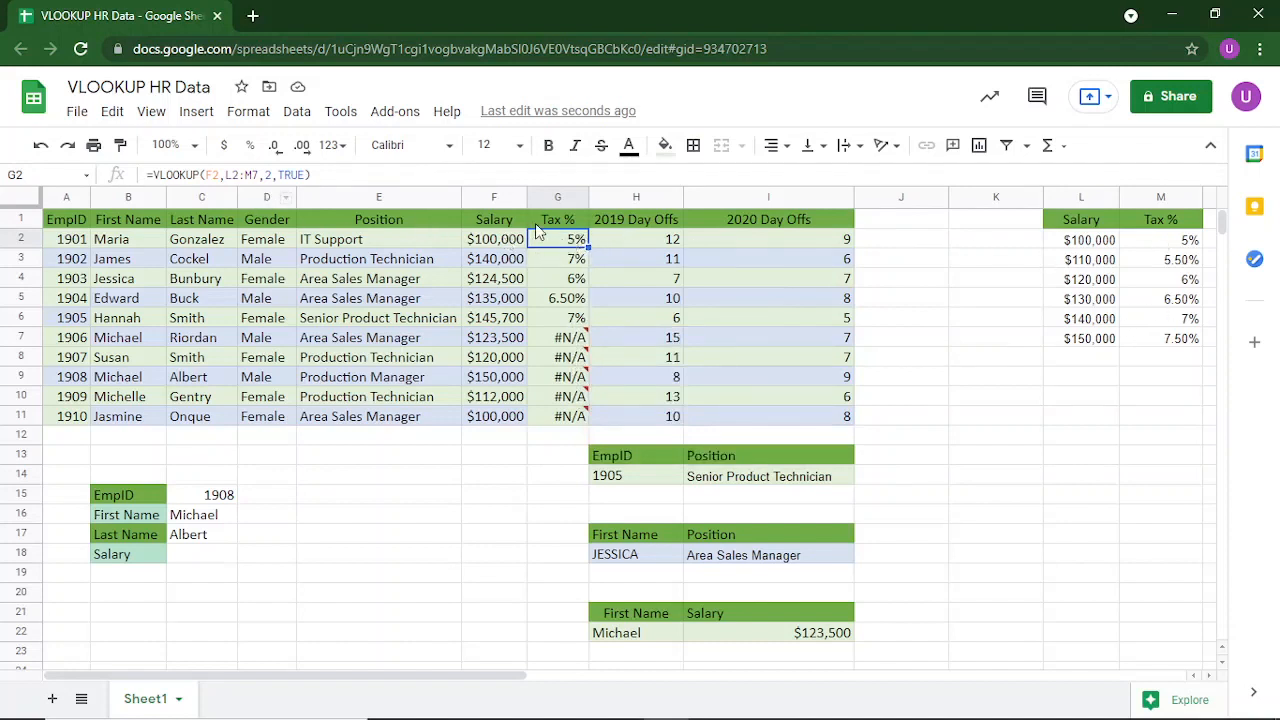
Step: Check the VLOOKUP formula in G2 and undo its fill down the Tax % column
{"action": "left_click", "coordinate": [225, 175]}
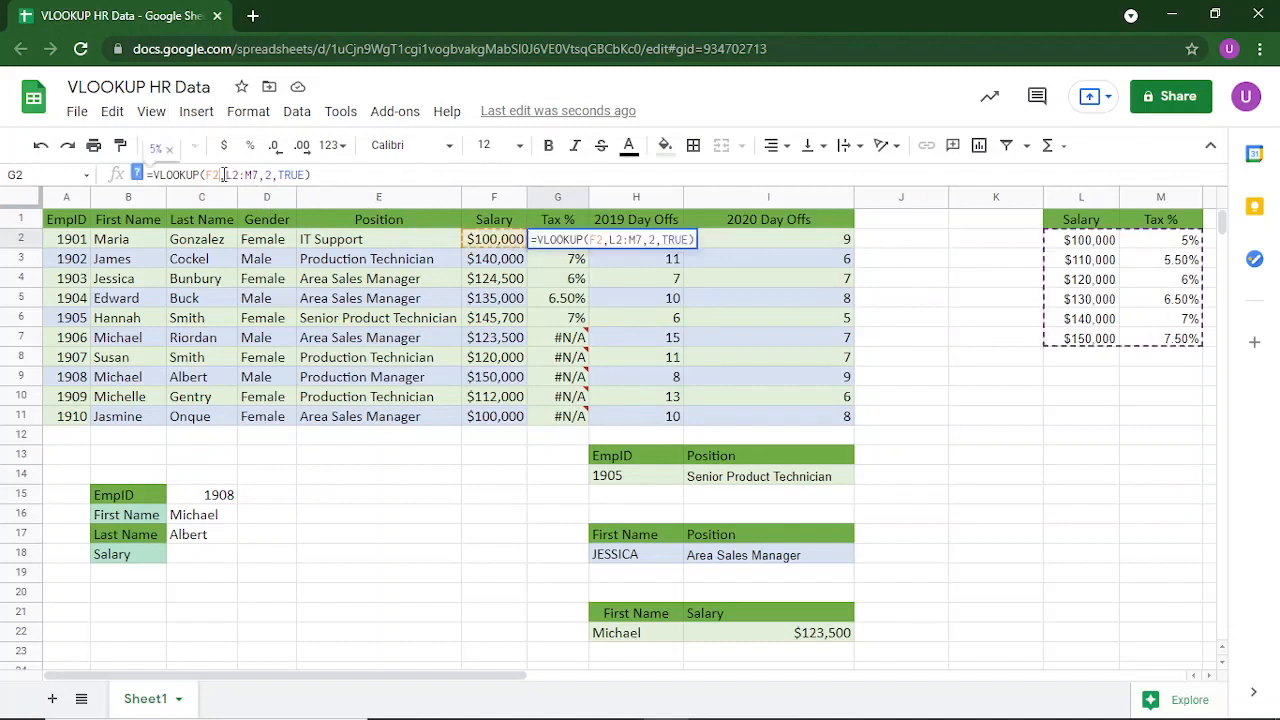
{"action": "left_click", "coordinate": [567, 284]}
{"action": "key", "text": "ctrl+z"}
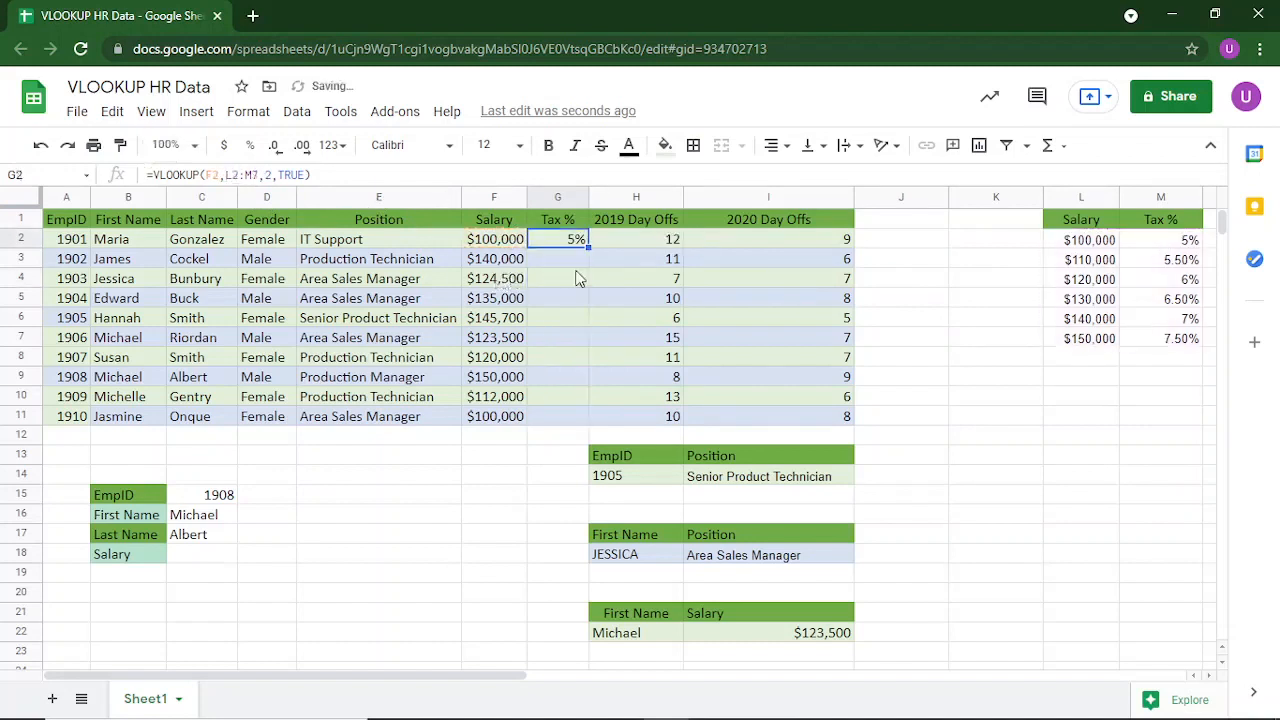
Step: Make the lookup range in the G2 formula absolute as $L$2:$M$7
{"action": "left_click", "coordinate": [234, 175]}
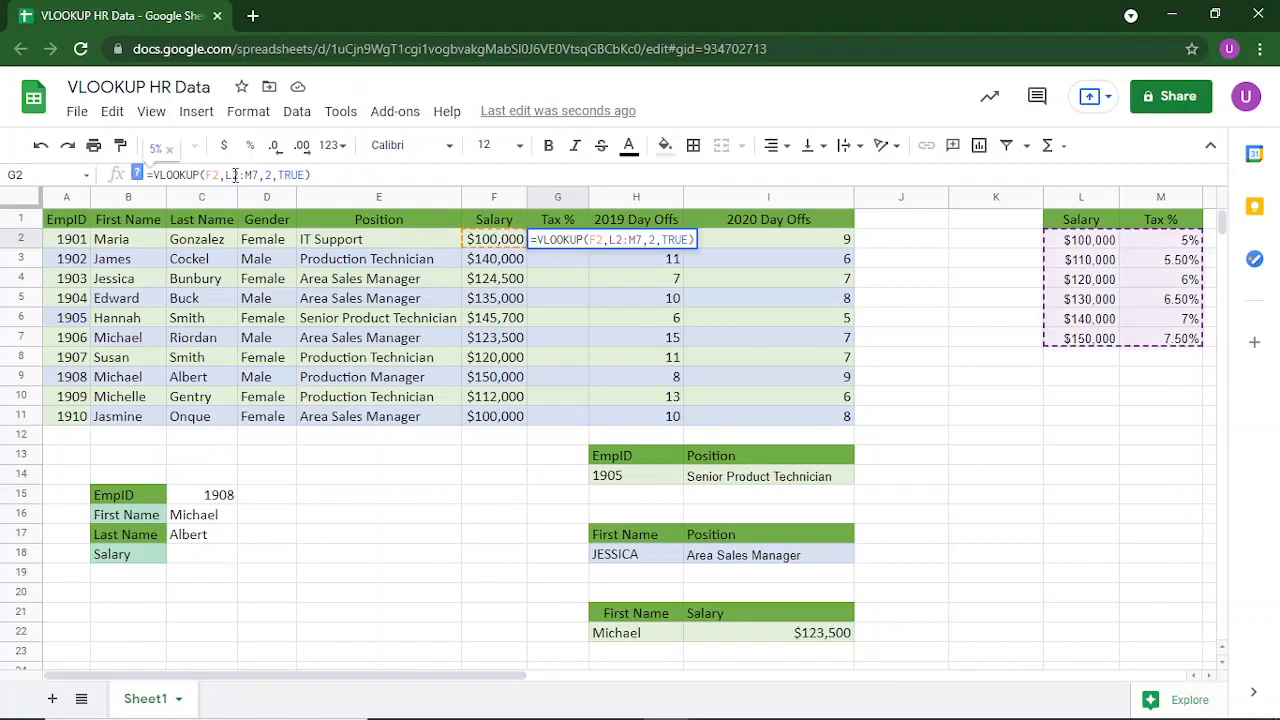
{"action": "type", "text": "$L"}
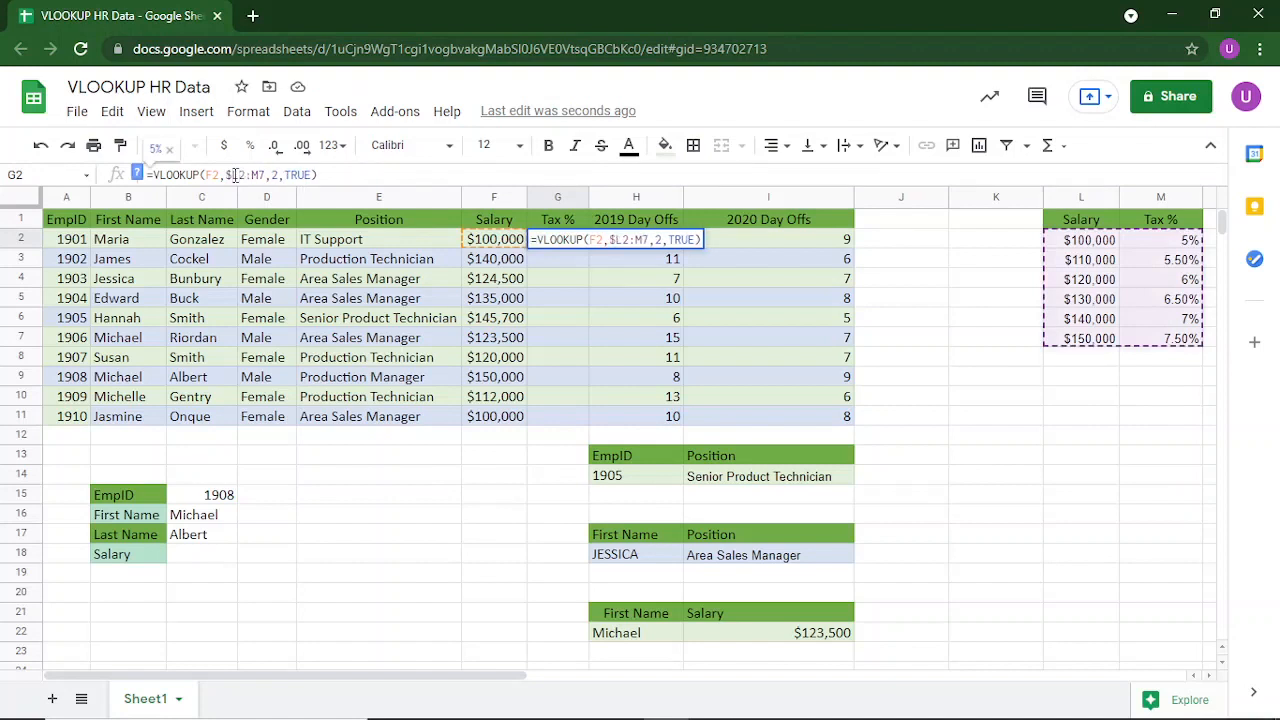
{"action": "type", "text": "$2:"}
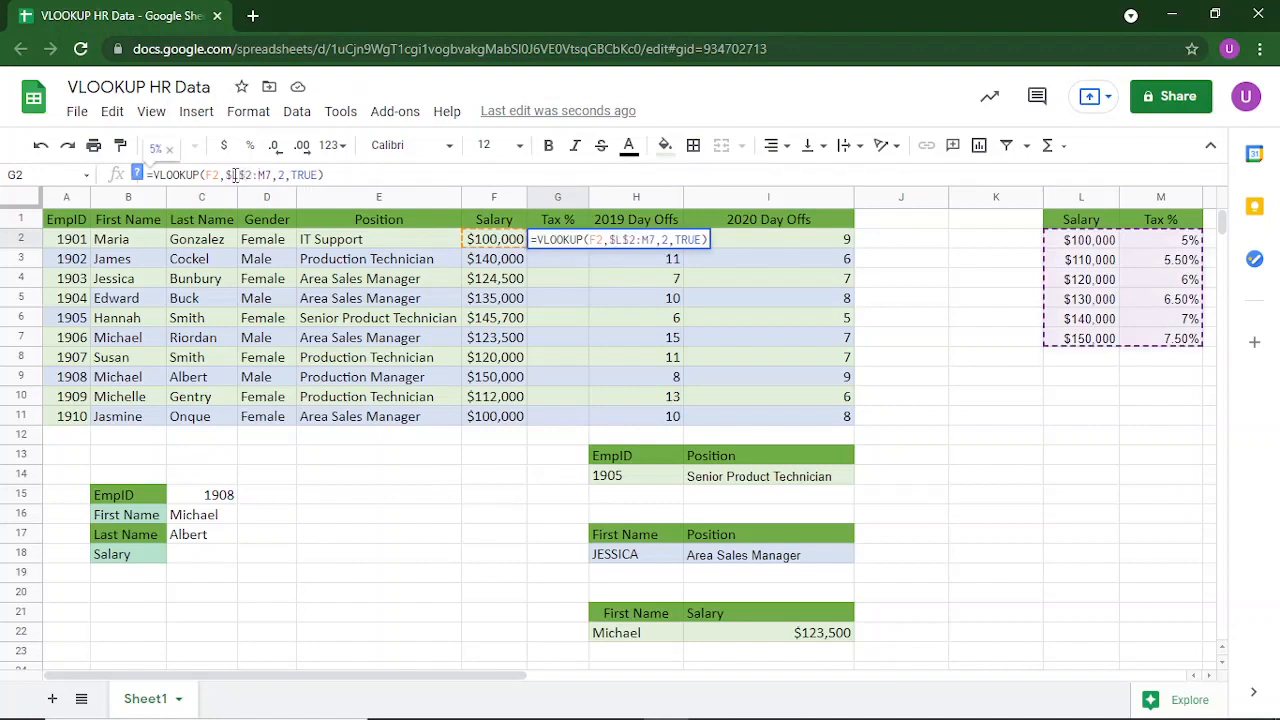
{"action": "type", "text": "$M"}
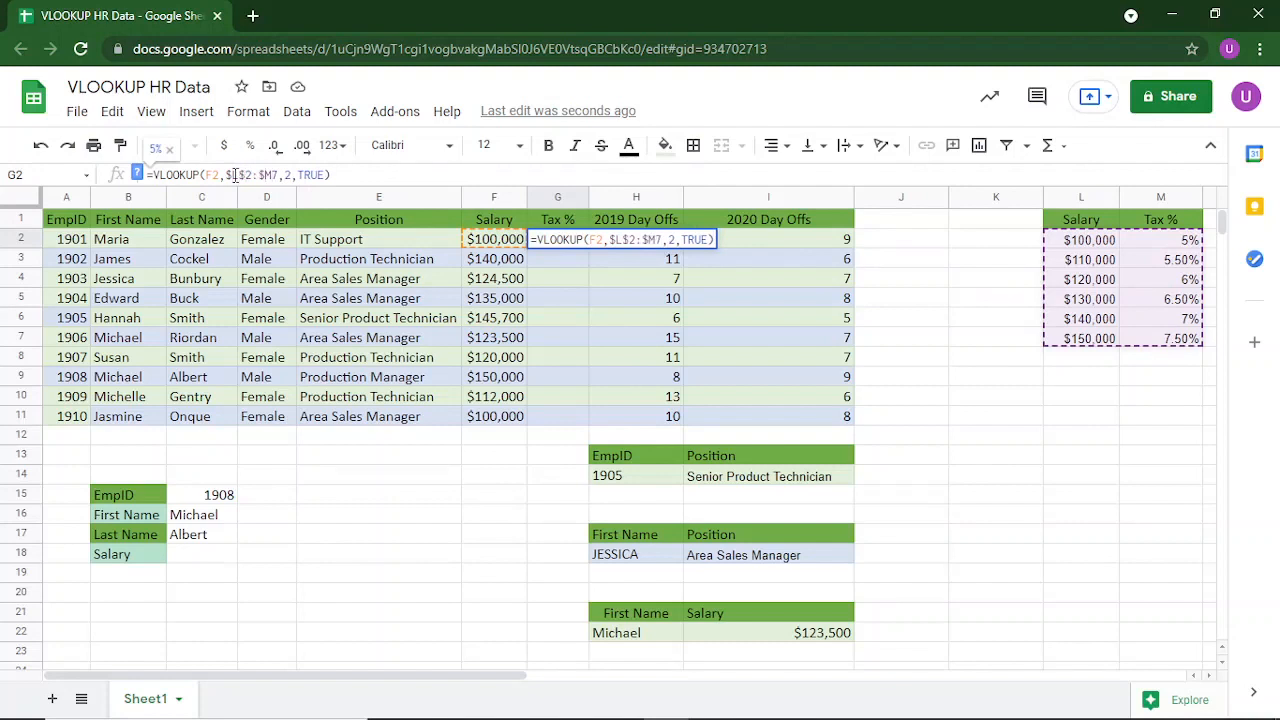
{"action": "type", "text": "$"}
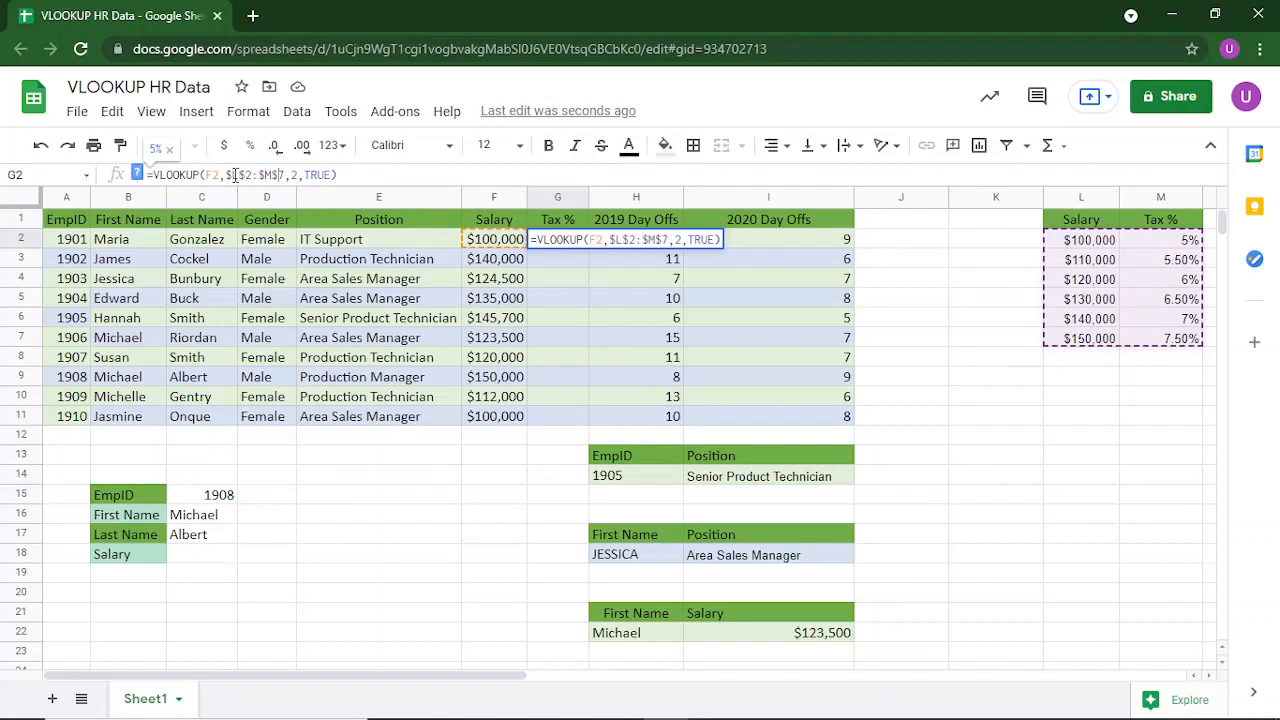
{"action": "key", "text": "Return"}
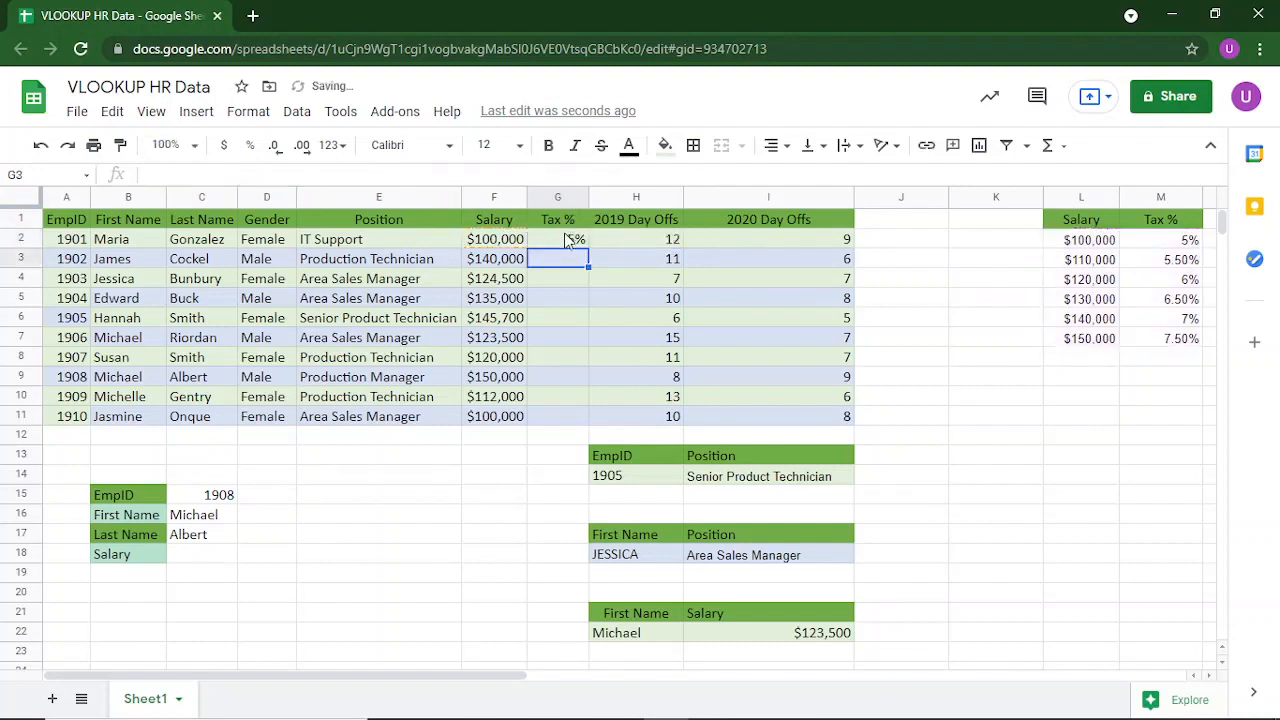
Step: Fill the G2 formula down the Tax % column through G11 and check the copied formula in G4
{"action": "left_click", "coordinate": [567, 240]}
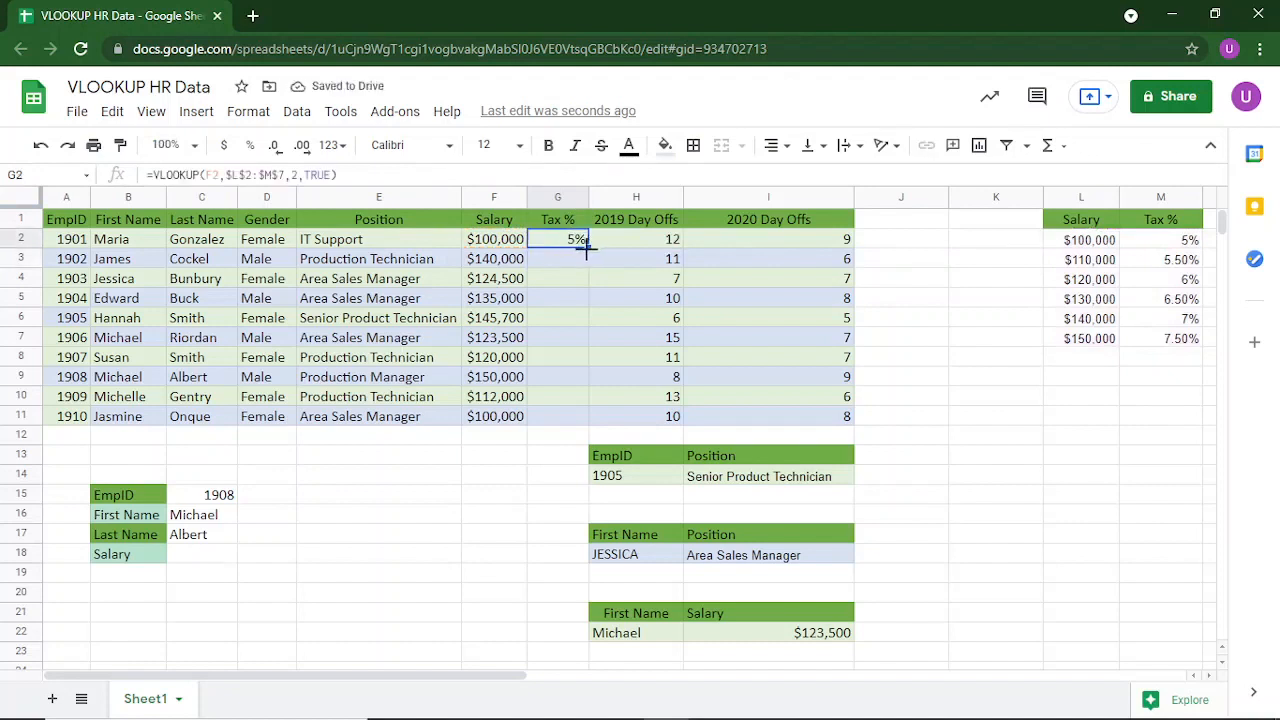
{"action": "double_click", "coordinate": [587, 248]}
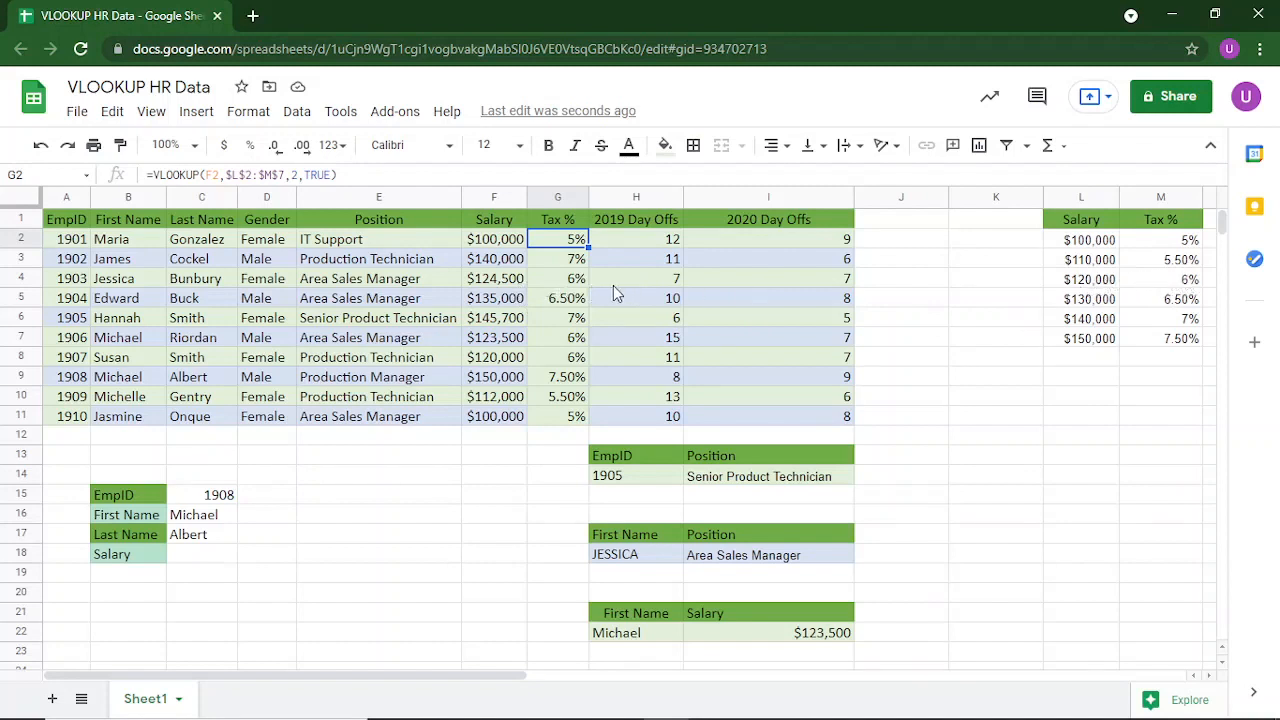
{"action": "left_click", "coordinate": [558, 284]}
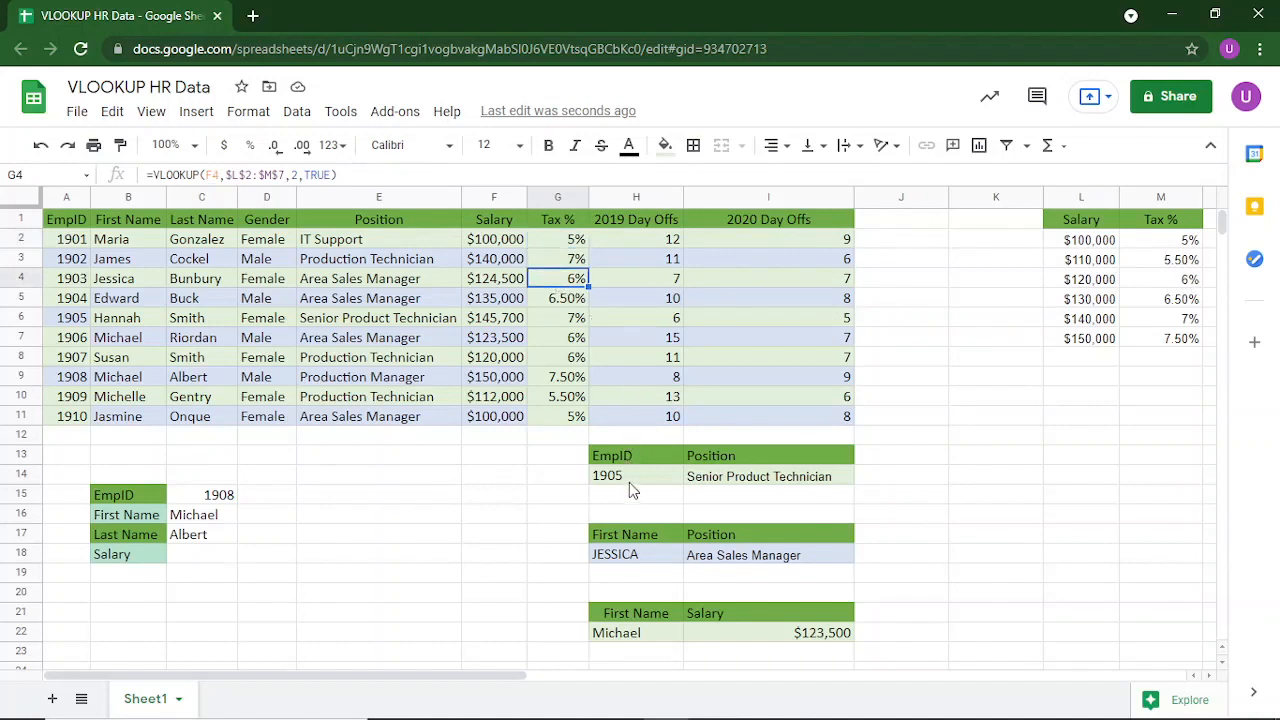
Step: Shorten the first name in the lookup cell H18 to its first four letters
{"action": "scroll", "coordinate": [629, 502], "scroll_direction": "down", "scroll_amount": 1}
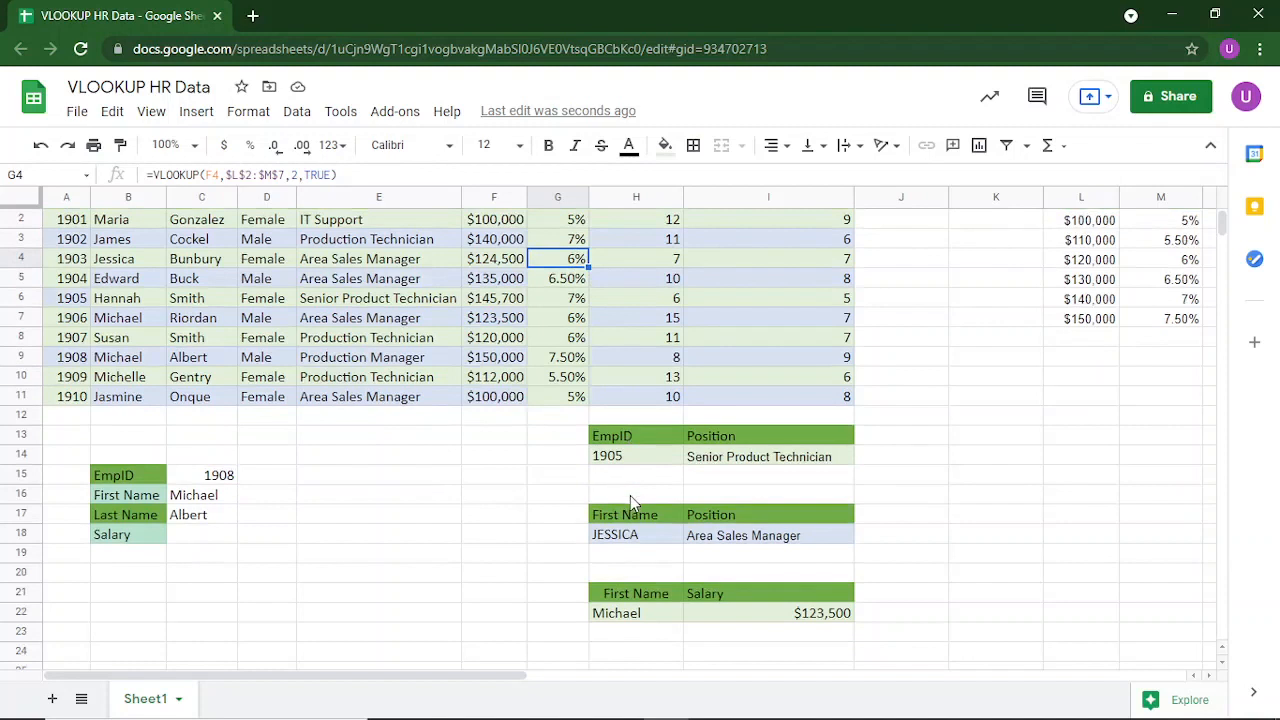
{"action": "left_click", "coordinate": [655, 543]}
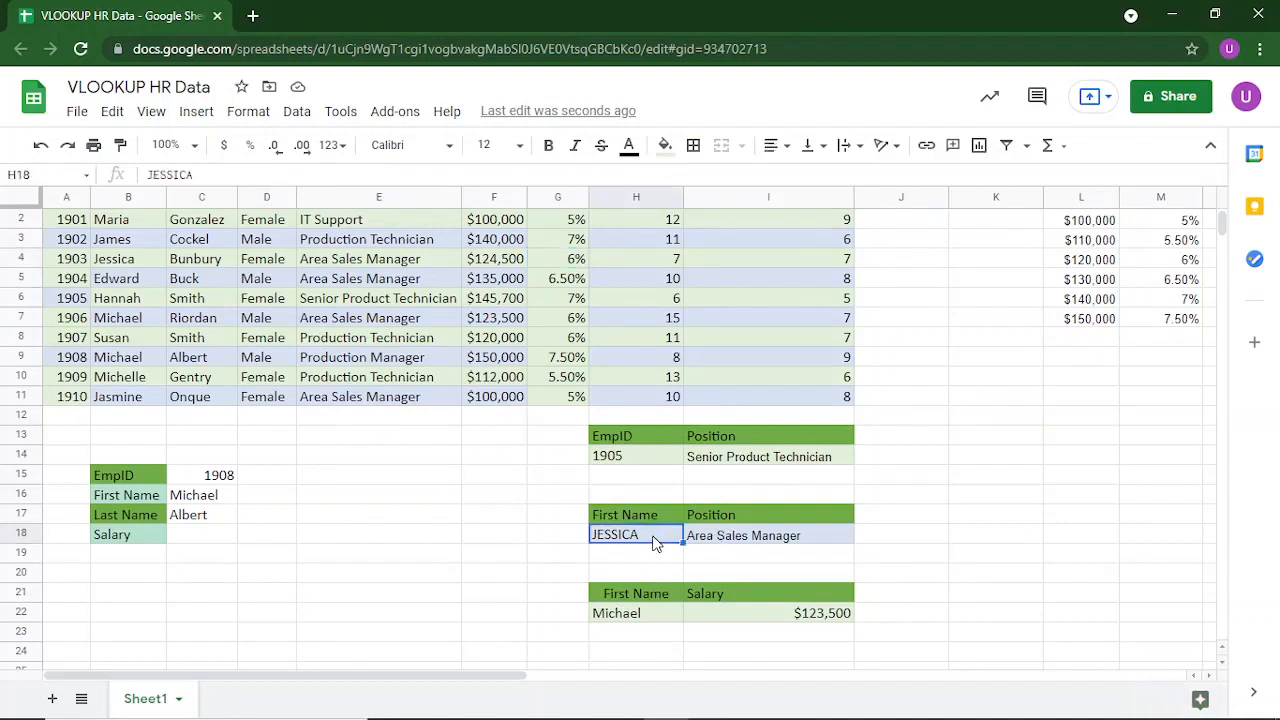
{"action": "scroll", "coordinate": [655, 543], "scroll_direction": "up", "scroll_amount": 1}
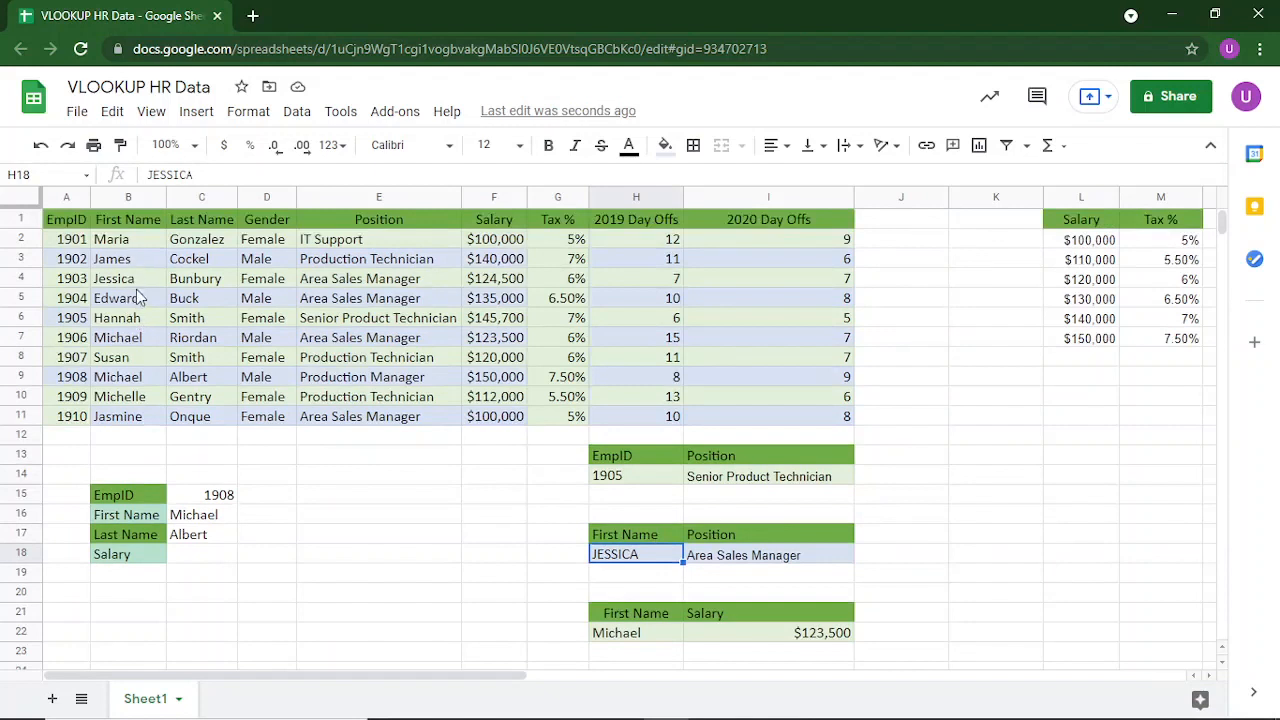
{"action": "double_click", "coordinate": [660, 557]}
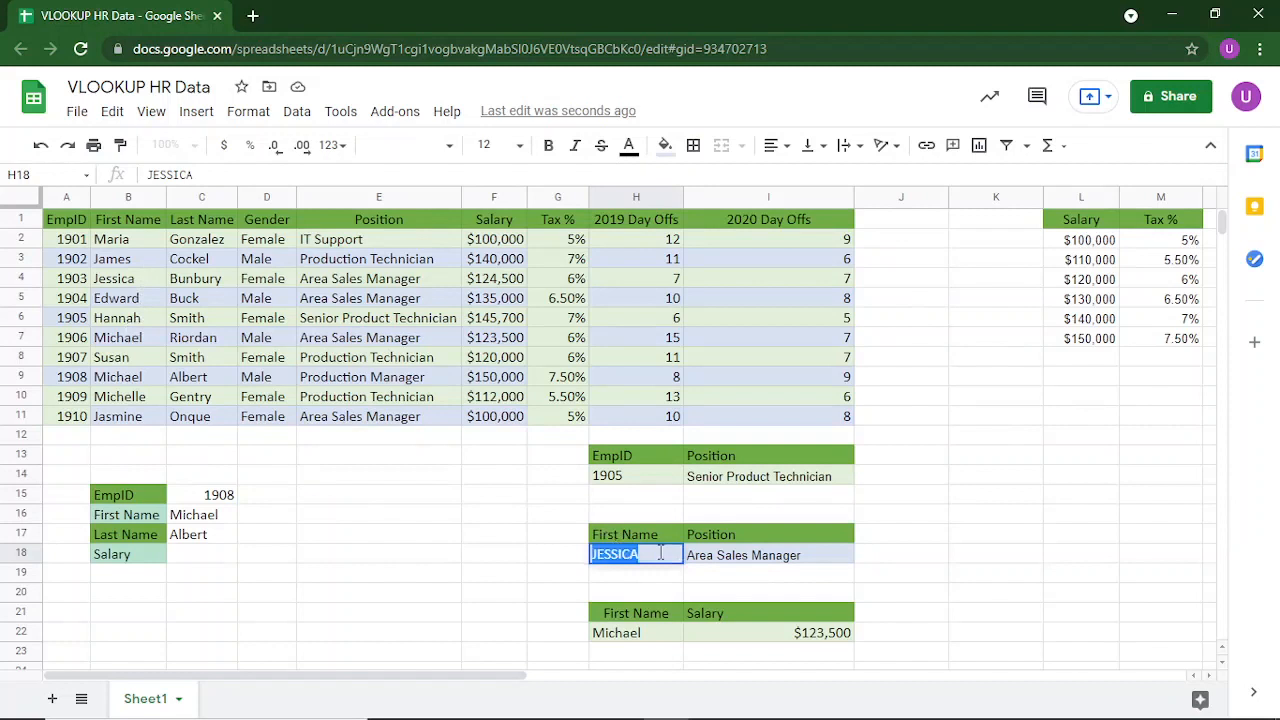
{"action": "key", "text": "Right"}
{"action": "key", "text": "BackSpace"}
{"action": "key", "text": "BackSpace"}
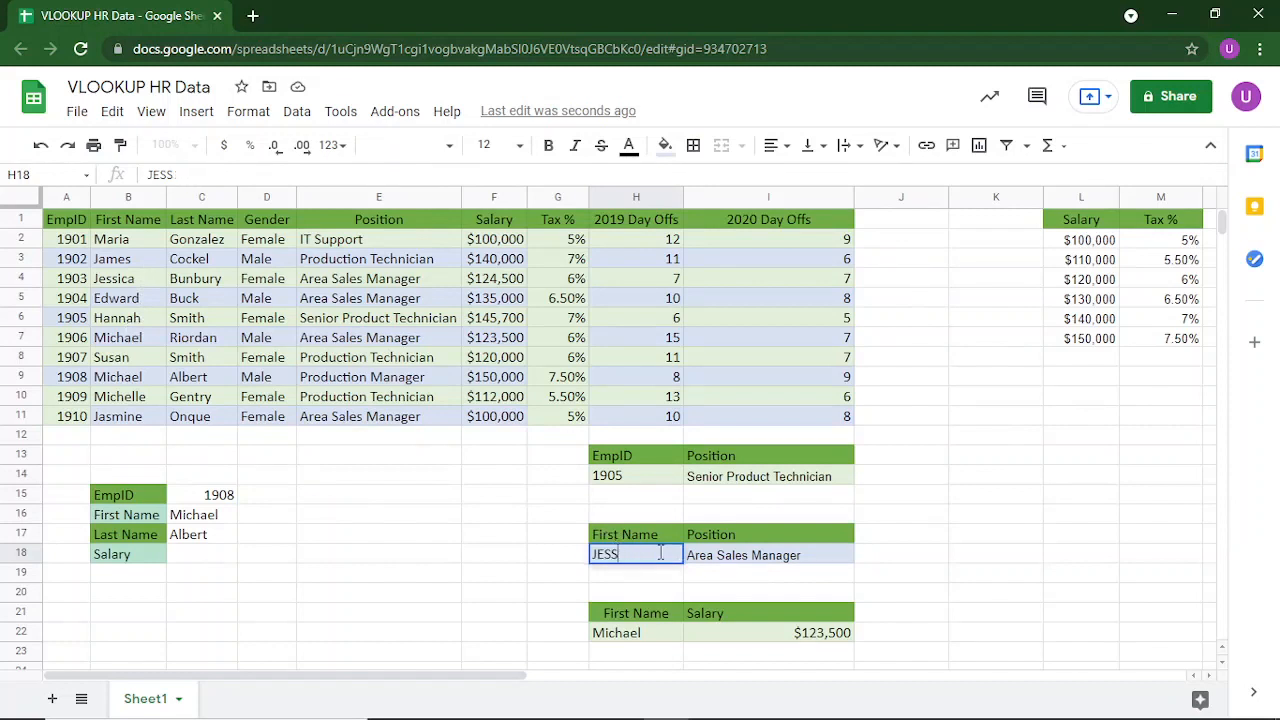
{"action": "key", "text": "Return"}
Step: Change the search key of the Position formula in I18 to H18 & "*" so it matches names by their beginning
{"action": "left_click", "coordinate": [757, 558]}
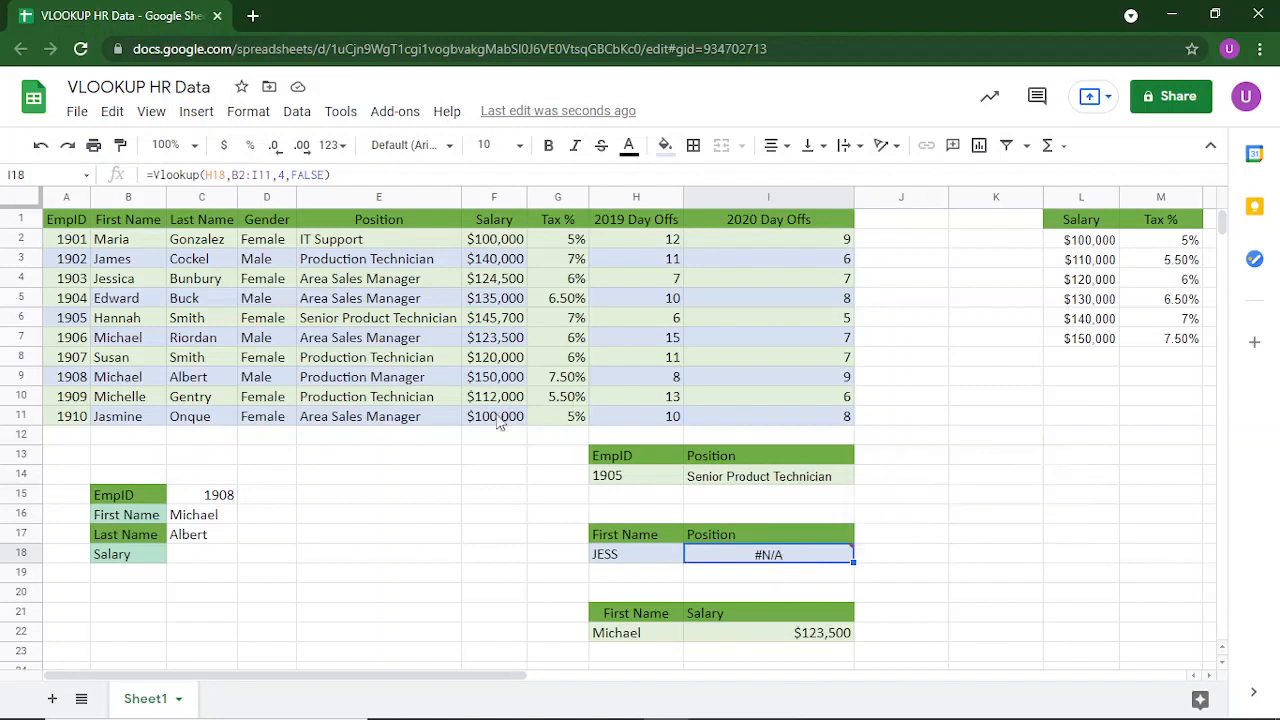
{"action": "left_click", "coordinate": [228, 175]}
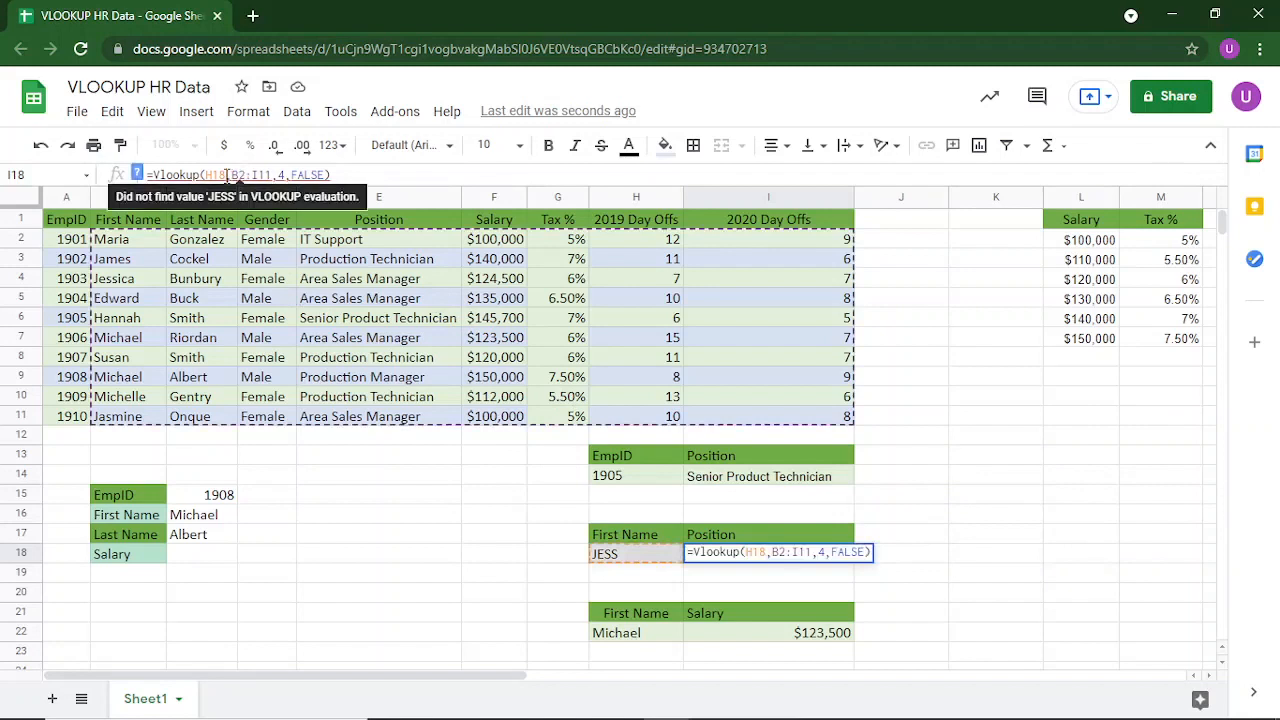
{"action": "type", "text": "& \""}
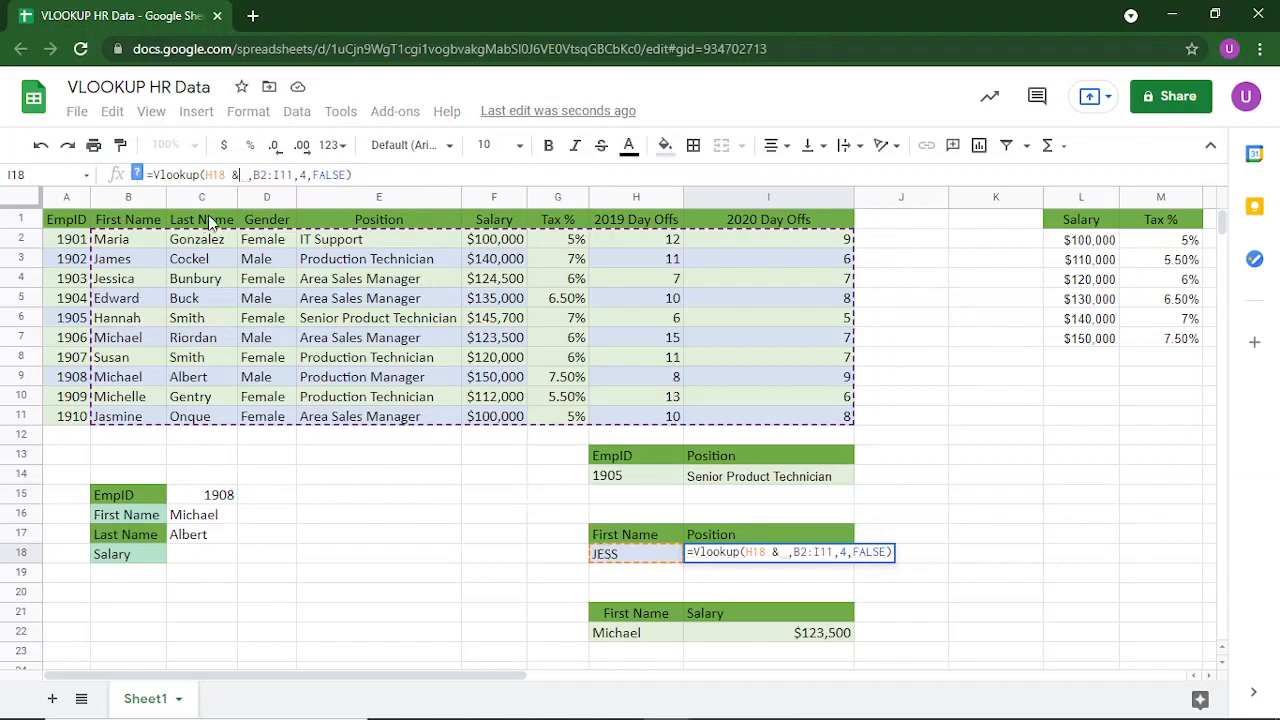
{"action": "type", "text": "\""}
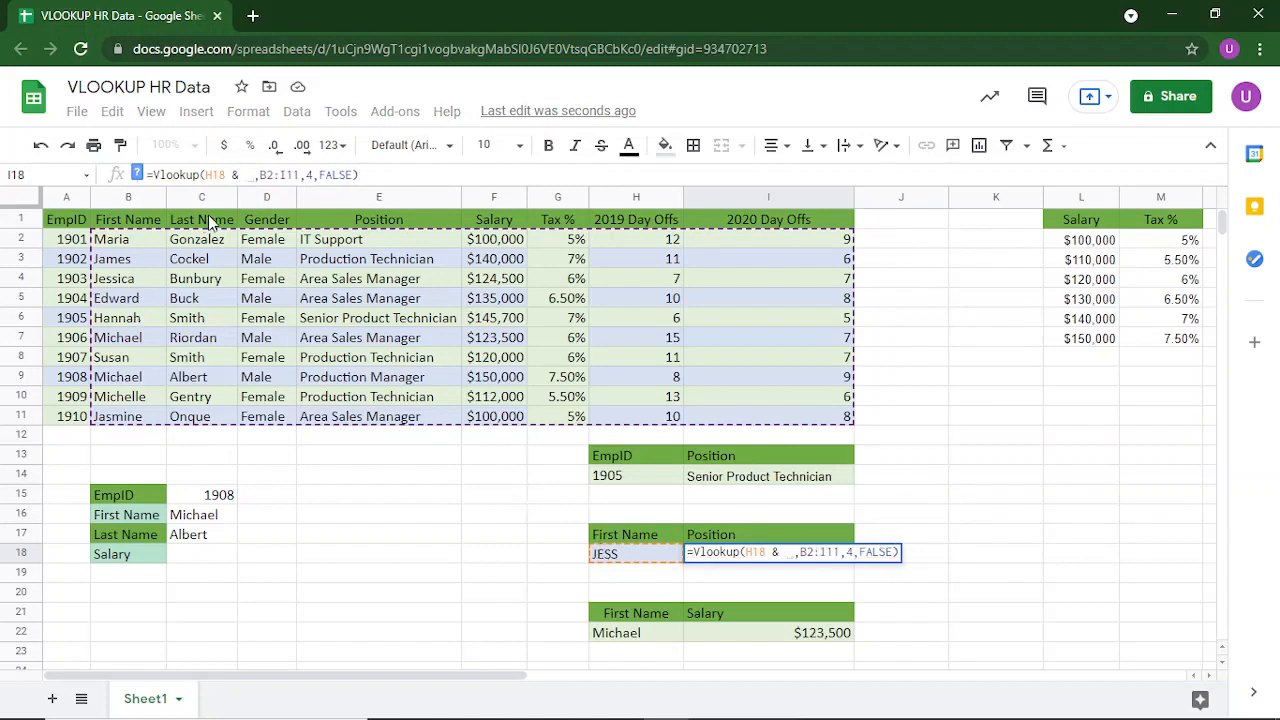
{"action": "type", "text": "\""}
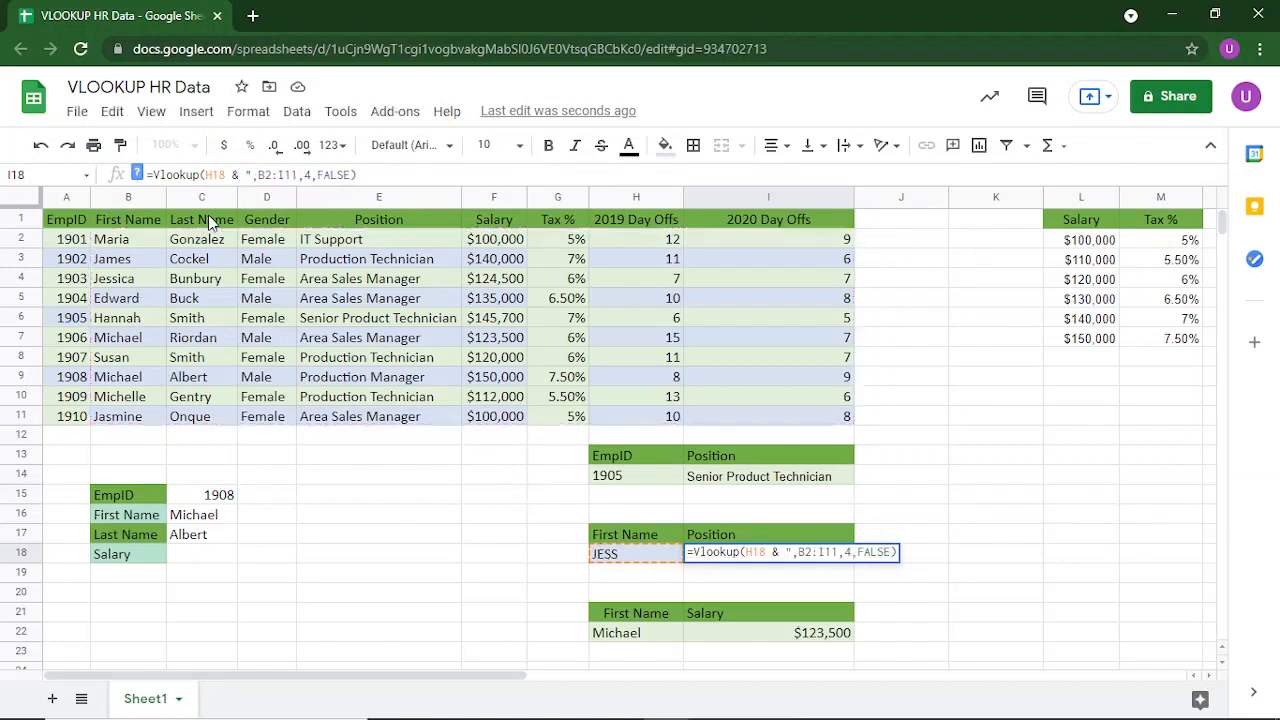
{"action": "type", "text": "*"}
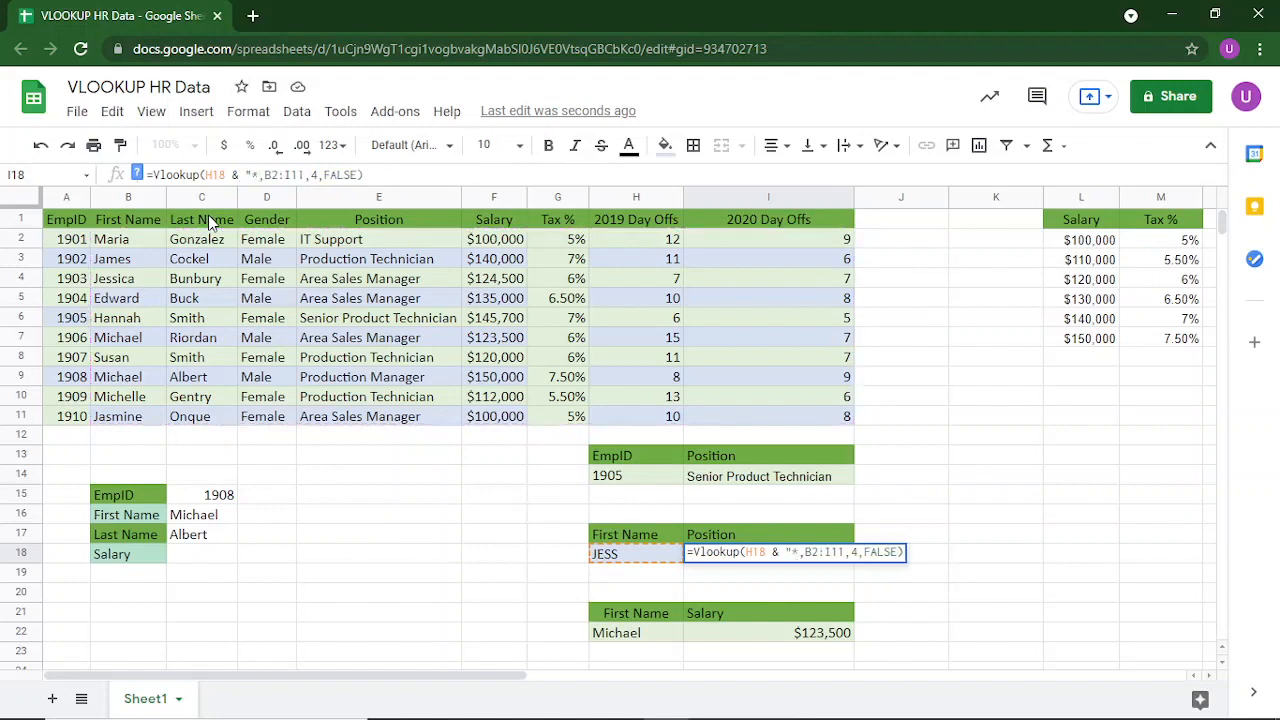
{"action": "type", "text": "\""}
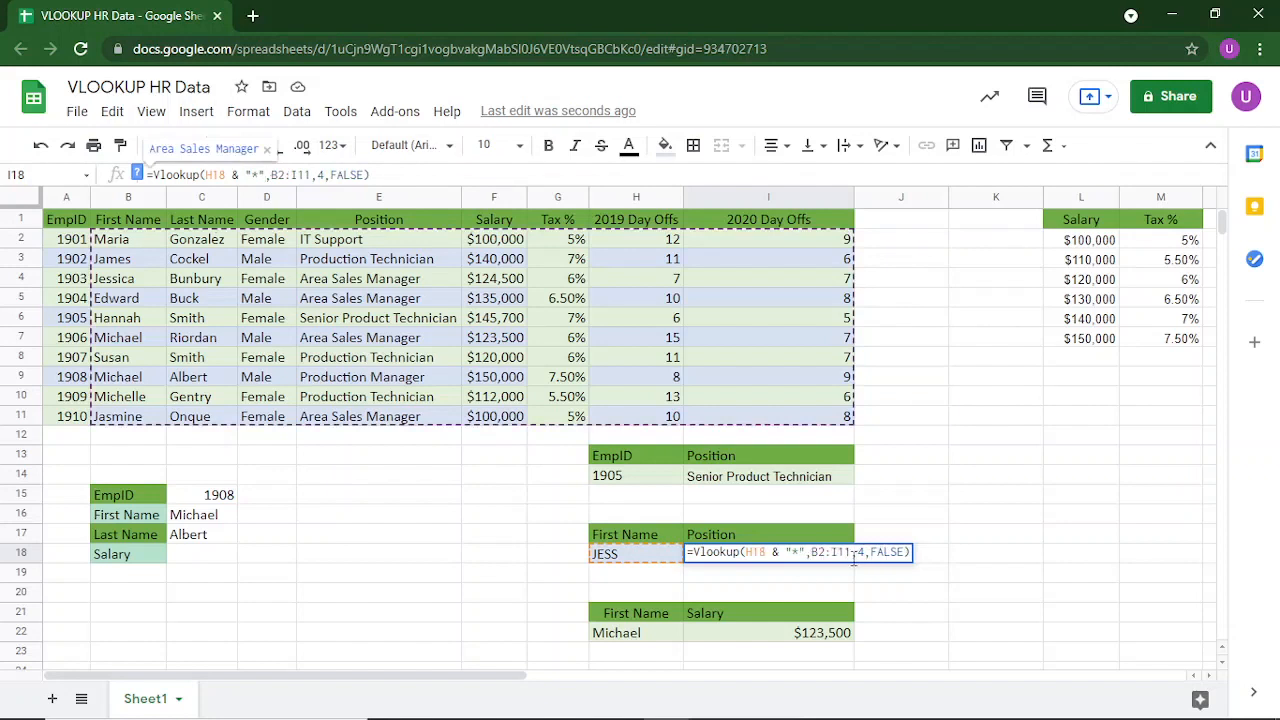
{"action": "key", "text": "Return"}
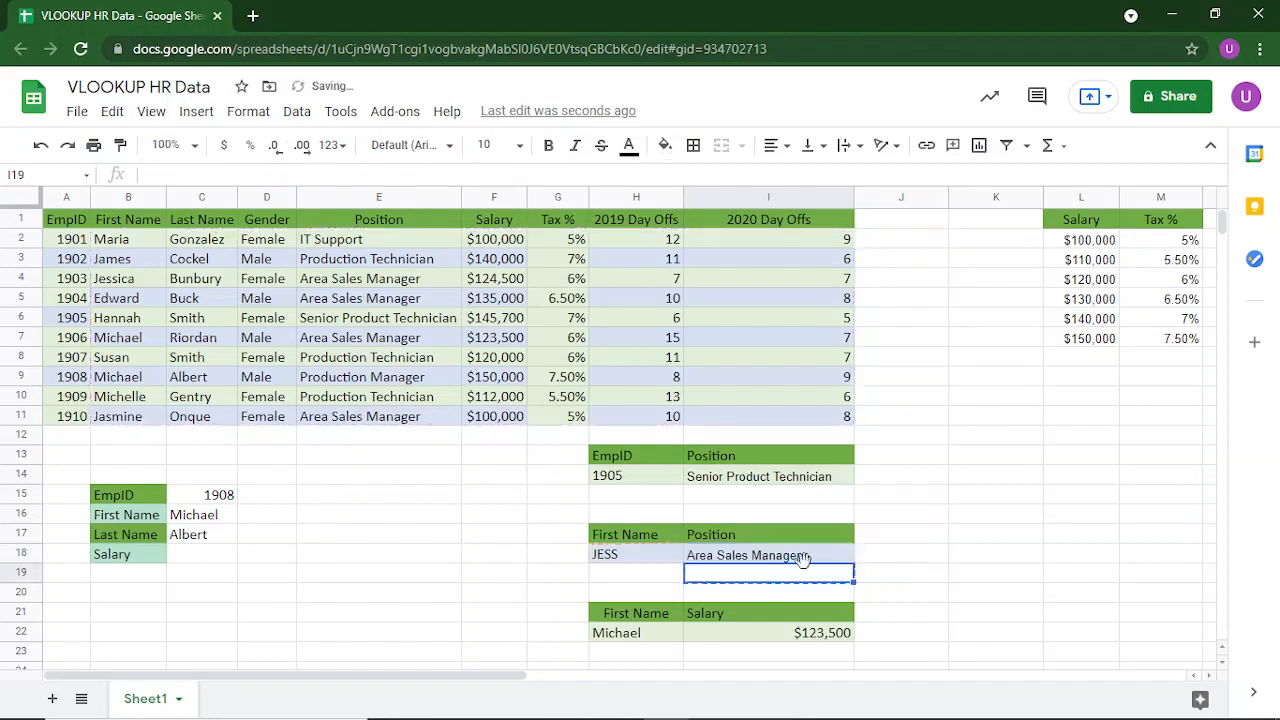
{"action": "left_click", "coordinate": [784, 560]}
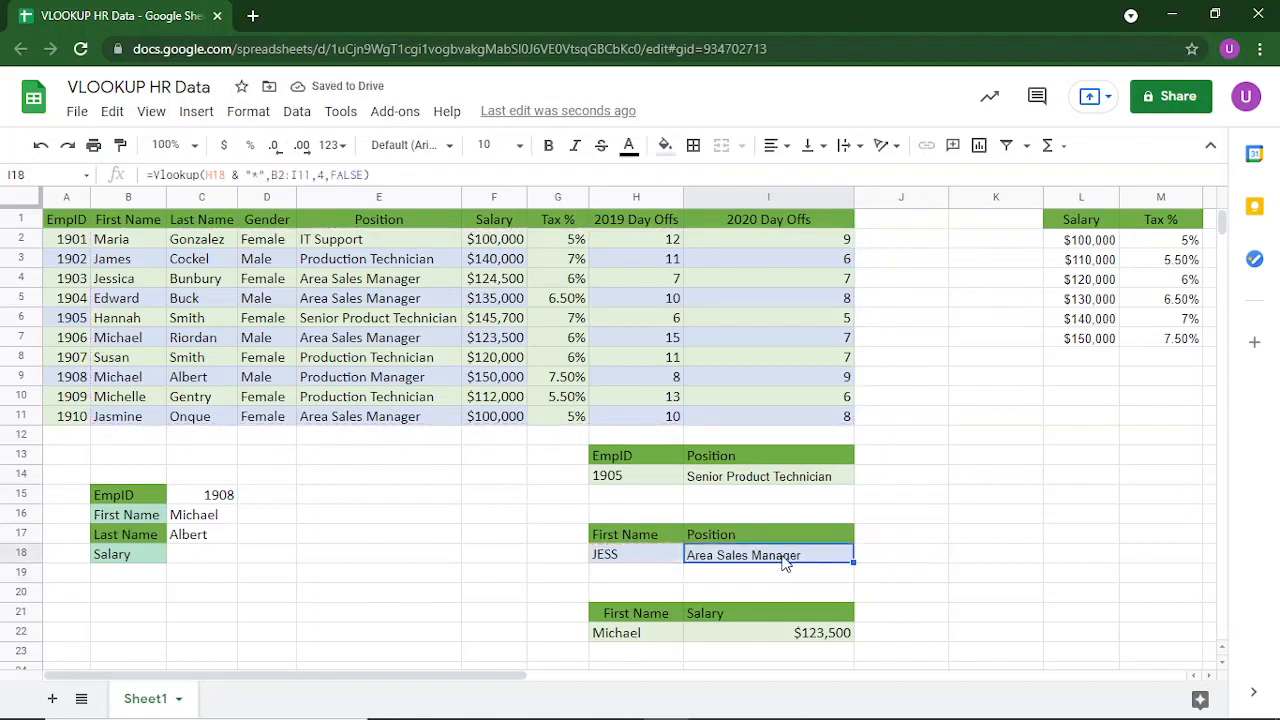
Step: Replace the partial first name in H18 with the name ending ICA
{"action": "left_click", "coordinate": [655, 554]}
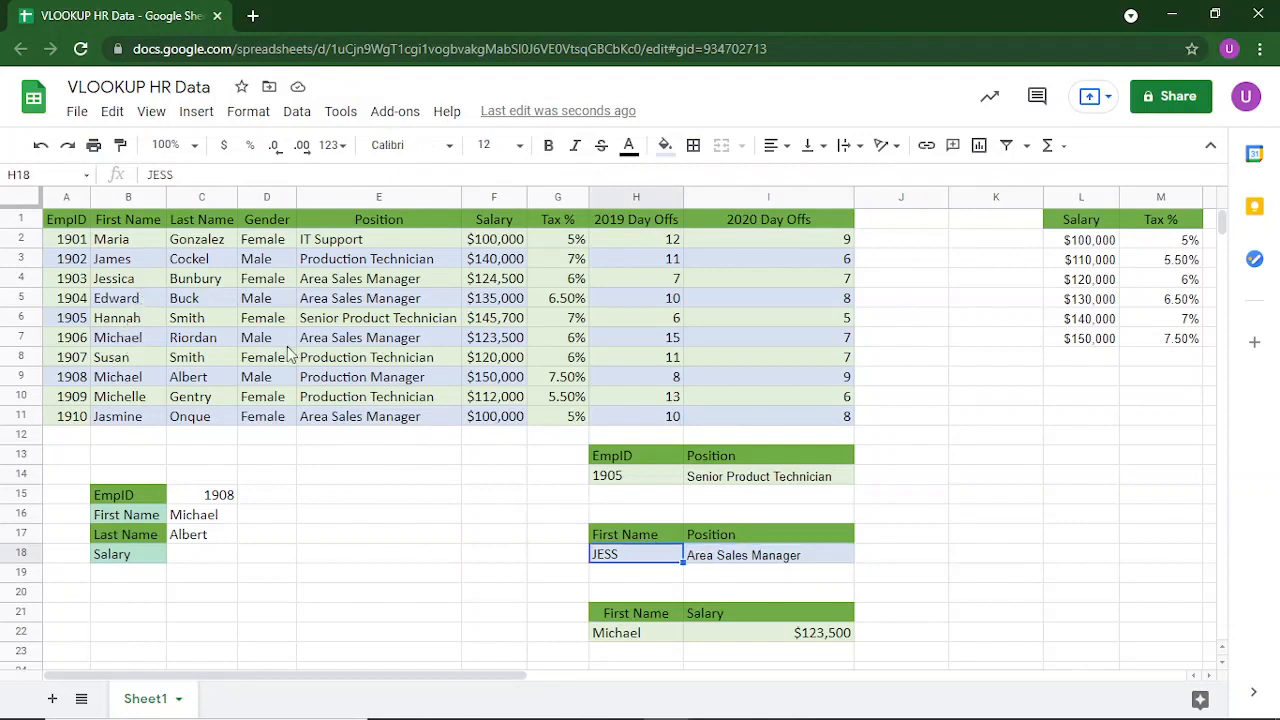
{"action": "double_click", "coordinate": [638, 555]}
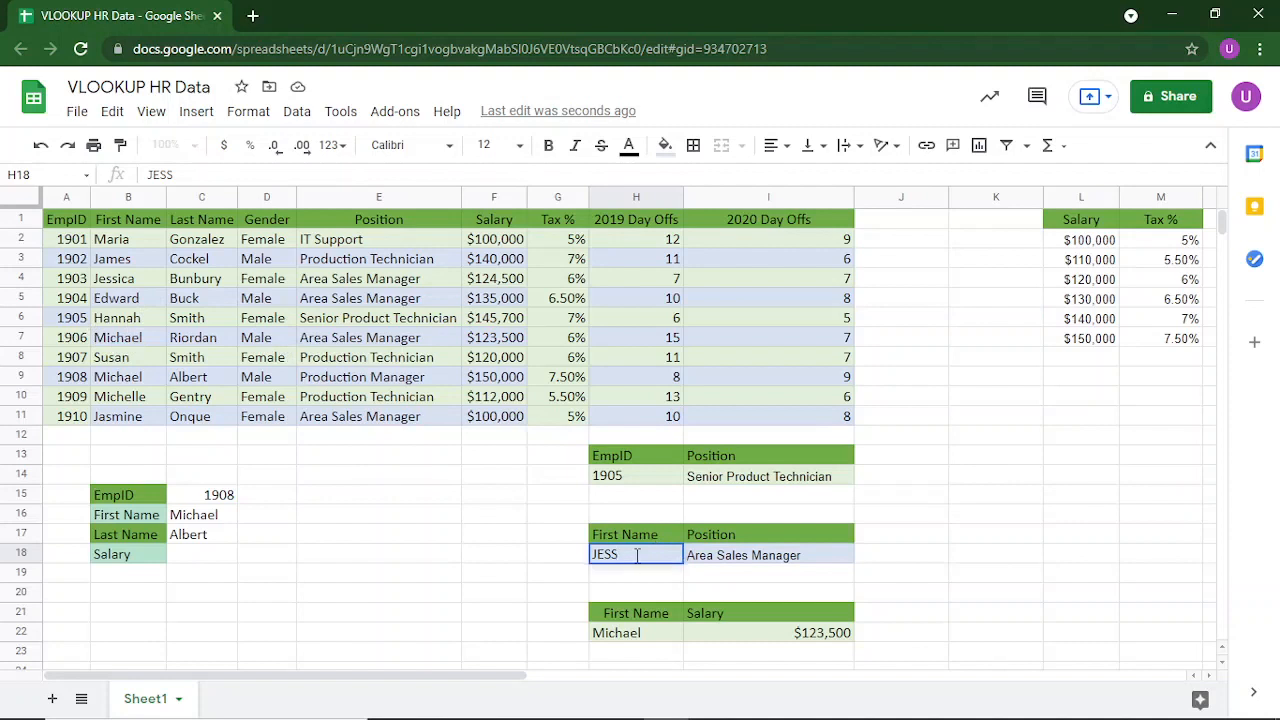
{"action": "key", "text": "BackSpace"}
{"action": "key", "text": "BackSpace"}
{"action": "key", "text": "BackSpace"}
{"action": "key", "text": "BackSpace"}
{"action": "type", "text": "ICA"}
Step: Change the search key of the Position formula in I18 to "*" & H18 so it matches names by their ending
{"action": "left_click", "coordinate": [770, 561]}
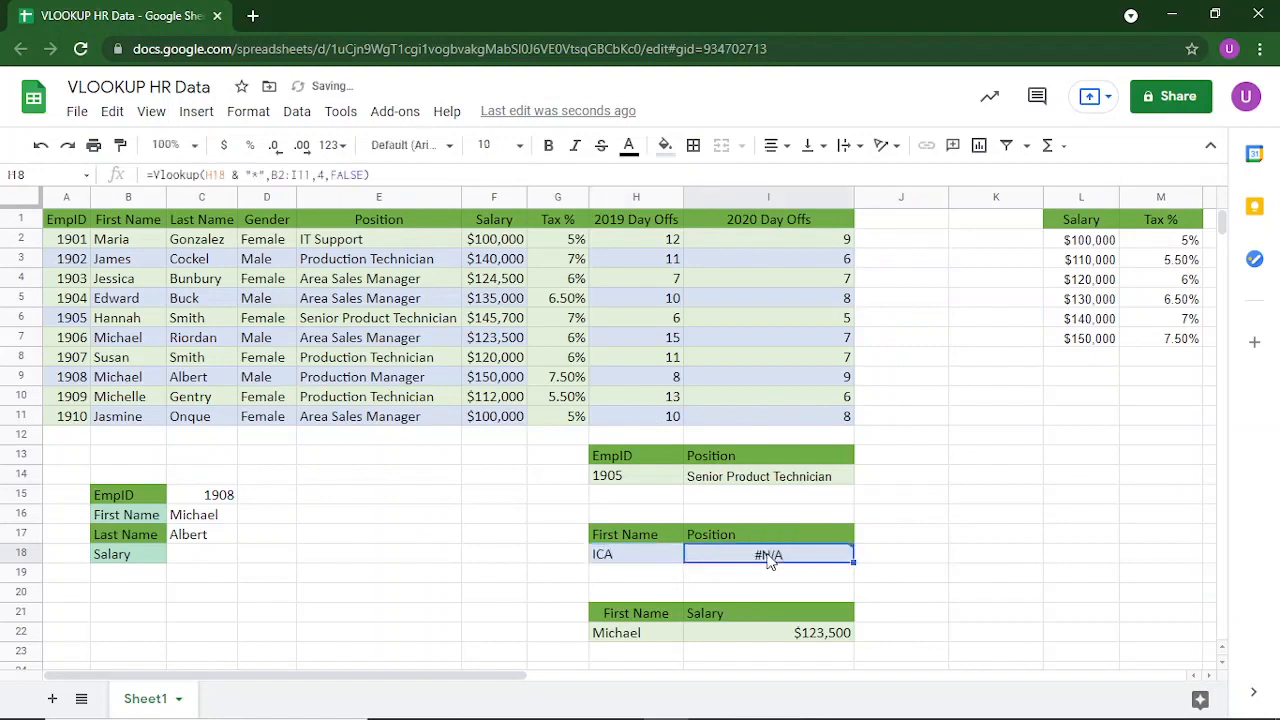
{"action": "left_click", "coordinate": [245, 176]}
{"action": "left_click_drag", "start_coordinate": [245, 176], "coordinate": [264, 174]}
{"action": "key", "text": "BackSpace"}
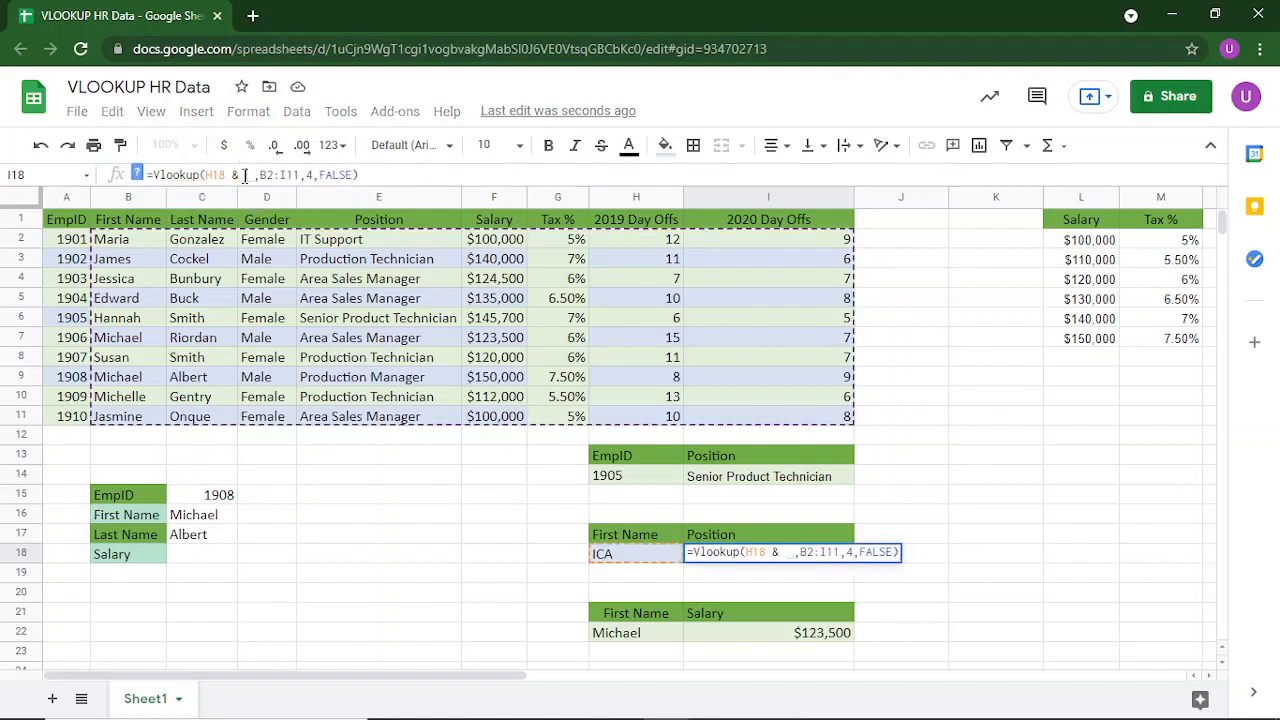
{"action": "key", "text": "BackSpace"}
{"action": "key", "text": "BackSpace"}
{"action": "key", "text": "BackSpace"}
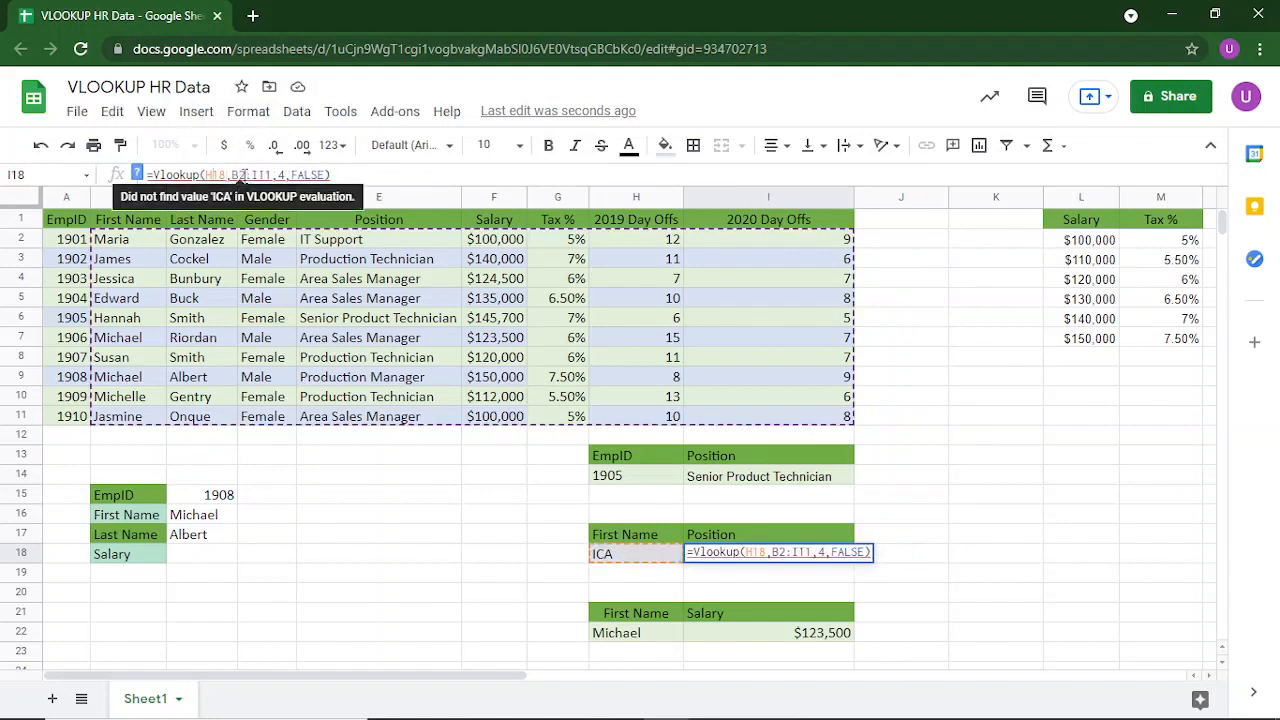
{"action": "key", "text": "Left"}
{"action": "type", "text": "\""}
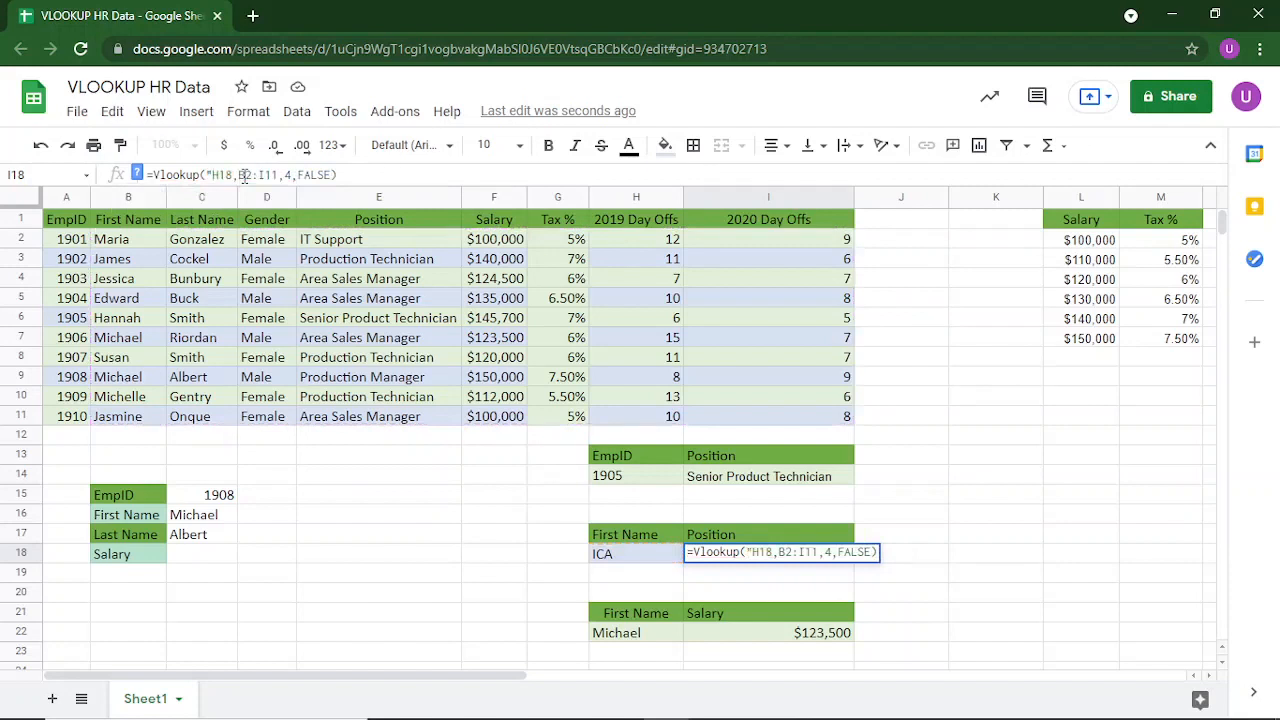
{"action": "type", "text": "*"}
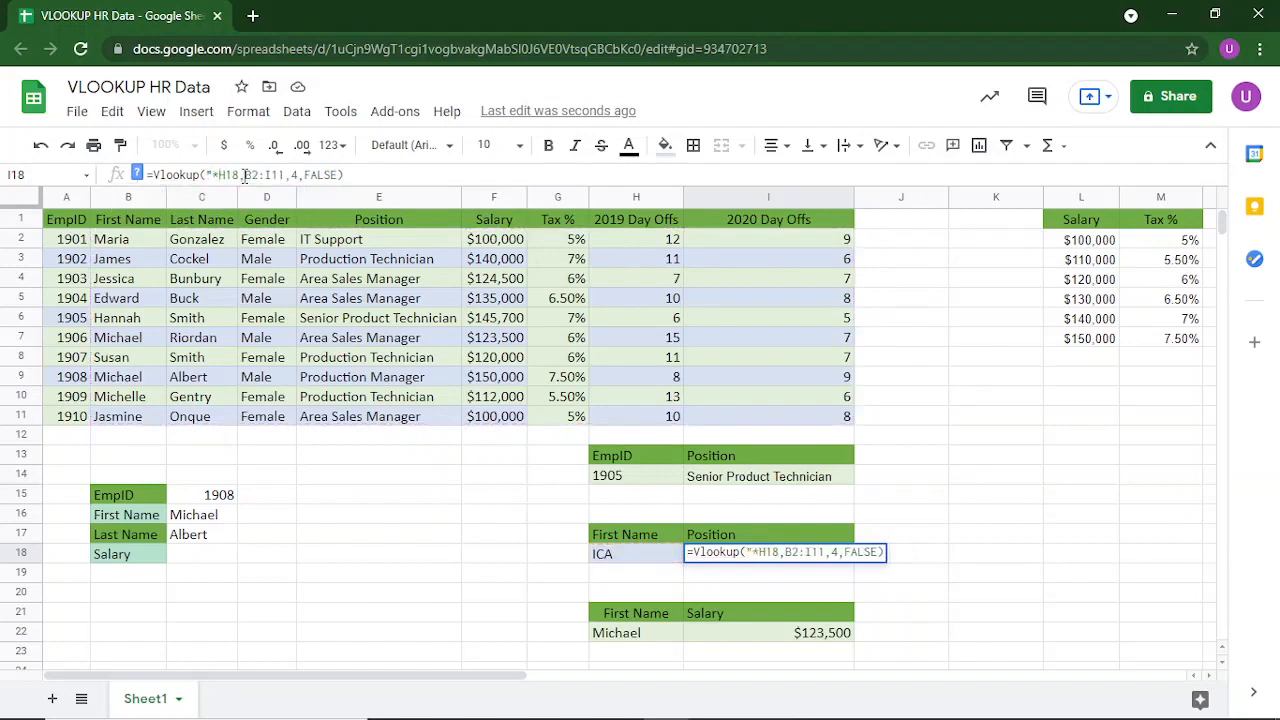
{"action": "type", "text": "\" "}
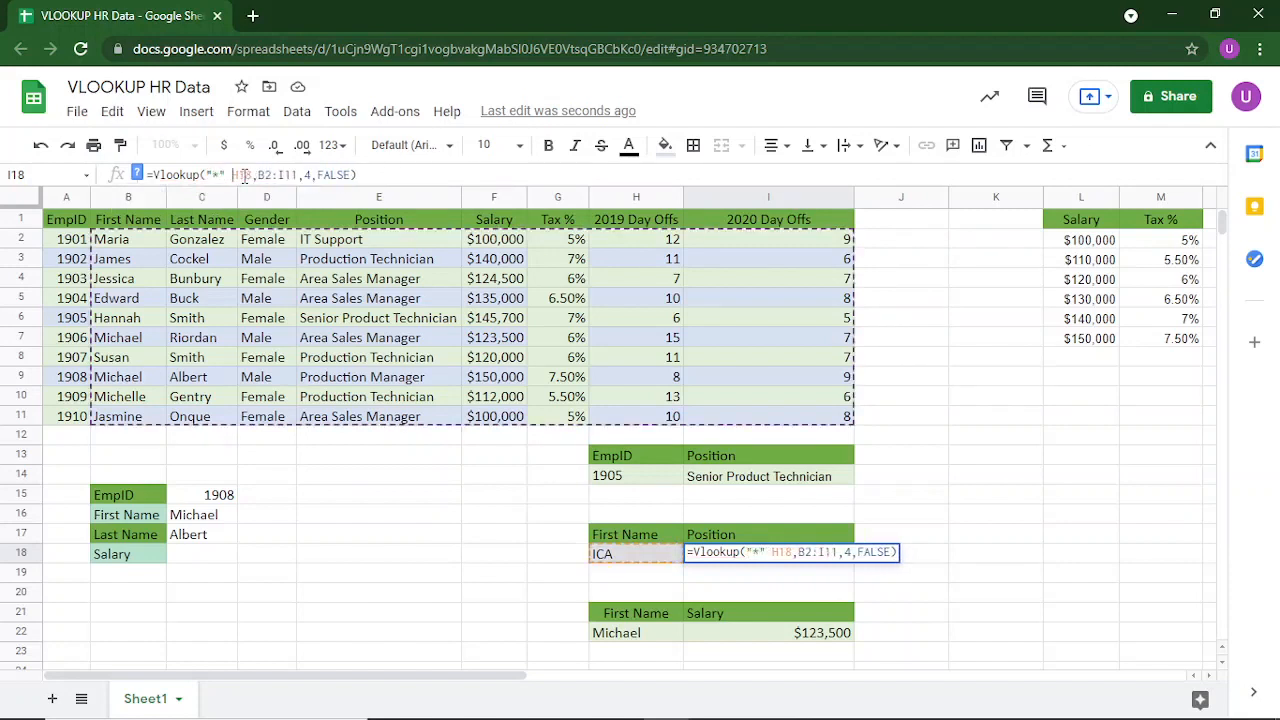
{"action": "type", "text": "&"}
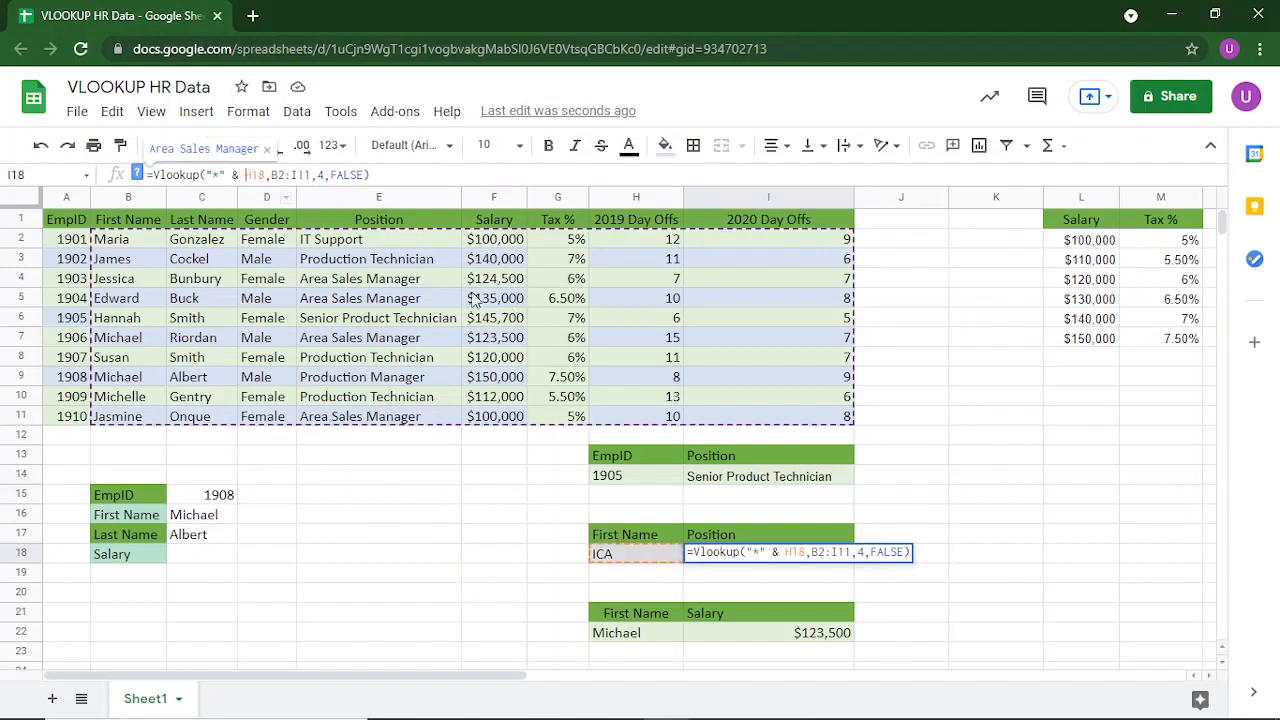
{"action": "key", "text": "Return"}
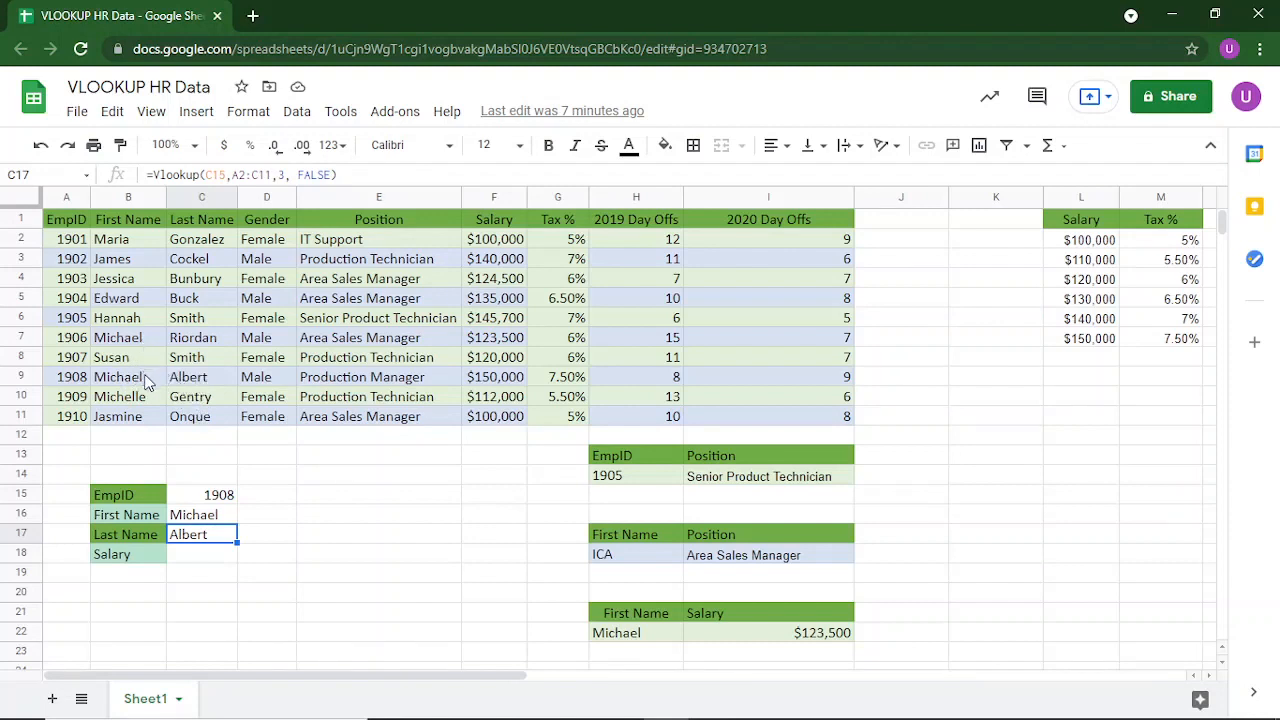
Step: Insert one blank column between the EmpID and First Name columns
{"action": "left_click", "coordinate": [109, 199]}
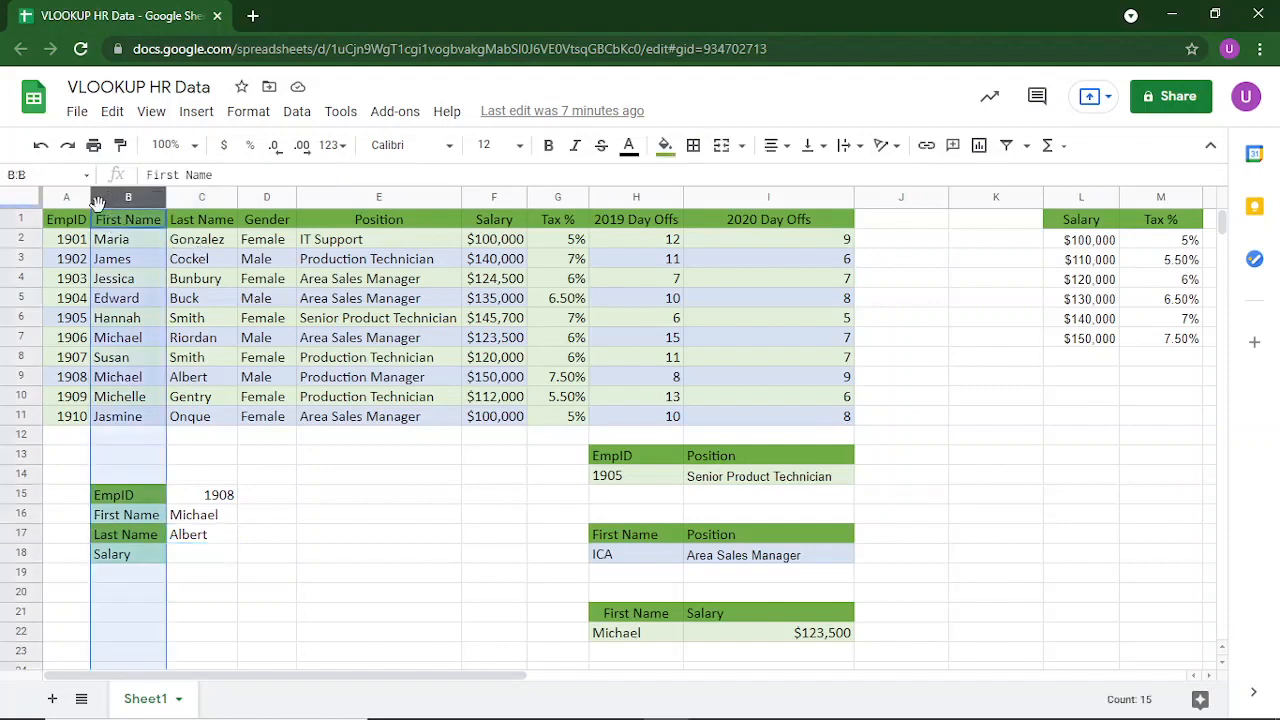
{"action": "right_click", "coordinate": [97, 203]}
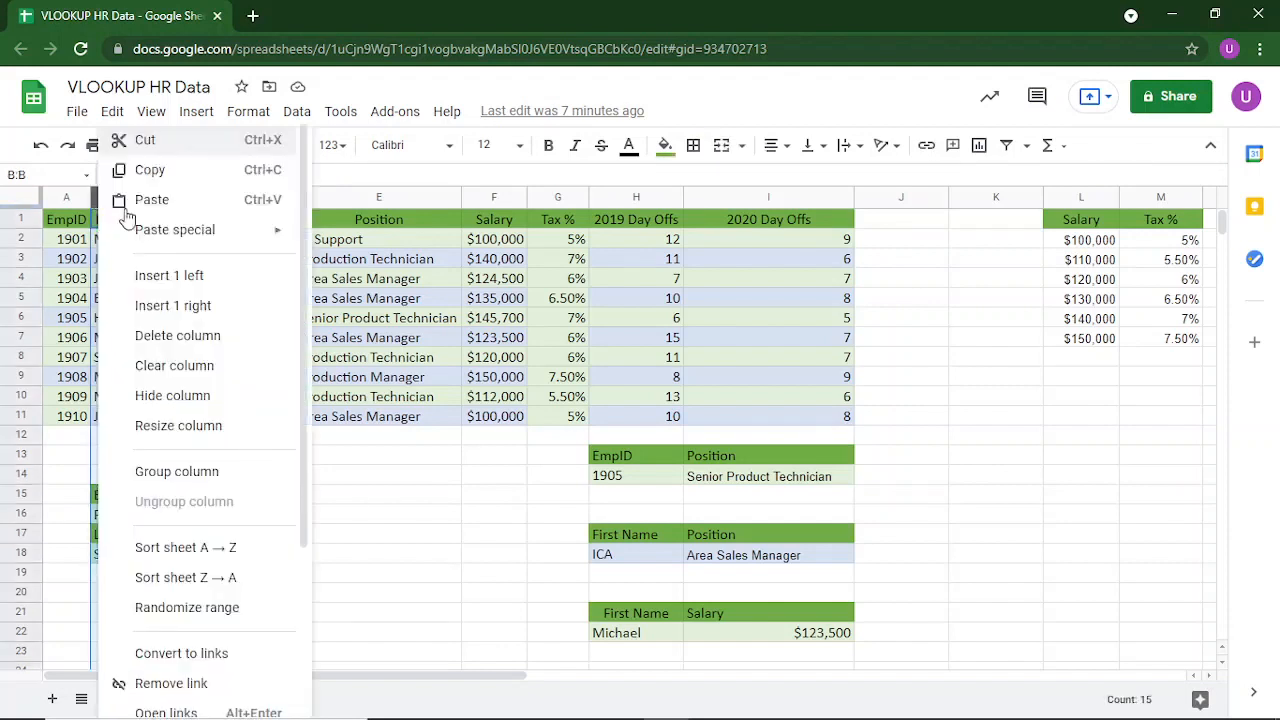
{"action": "left_click", "coordinate": [190, 276]}
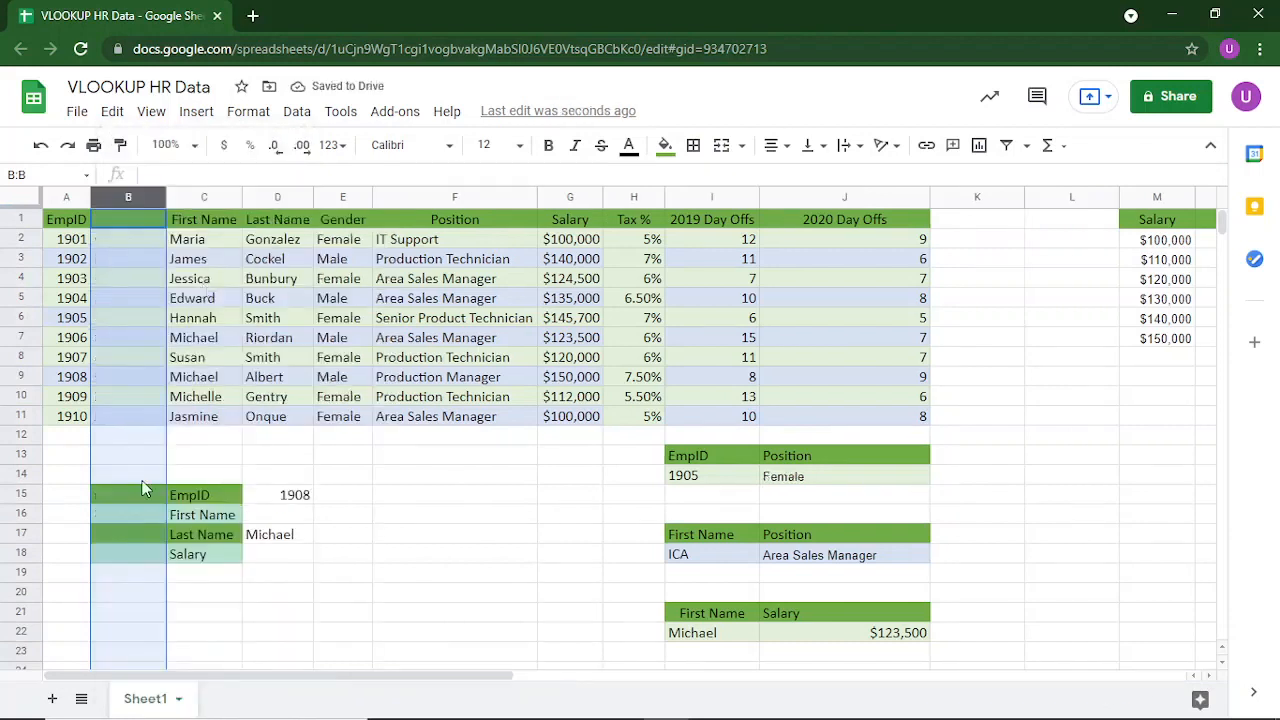
Step: Delete the blank coloured cells B15:B18 beside the EmpID lookup block, shifting cells up
{"action": "left_click", "coordinate": [137, 497]}
{"action": "key", "text": "shift+Down"}
{"action": "key", "text": "shift+Down"}
{"action": "key", "text": "shift+Down"}
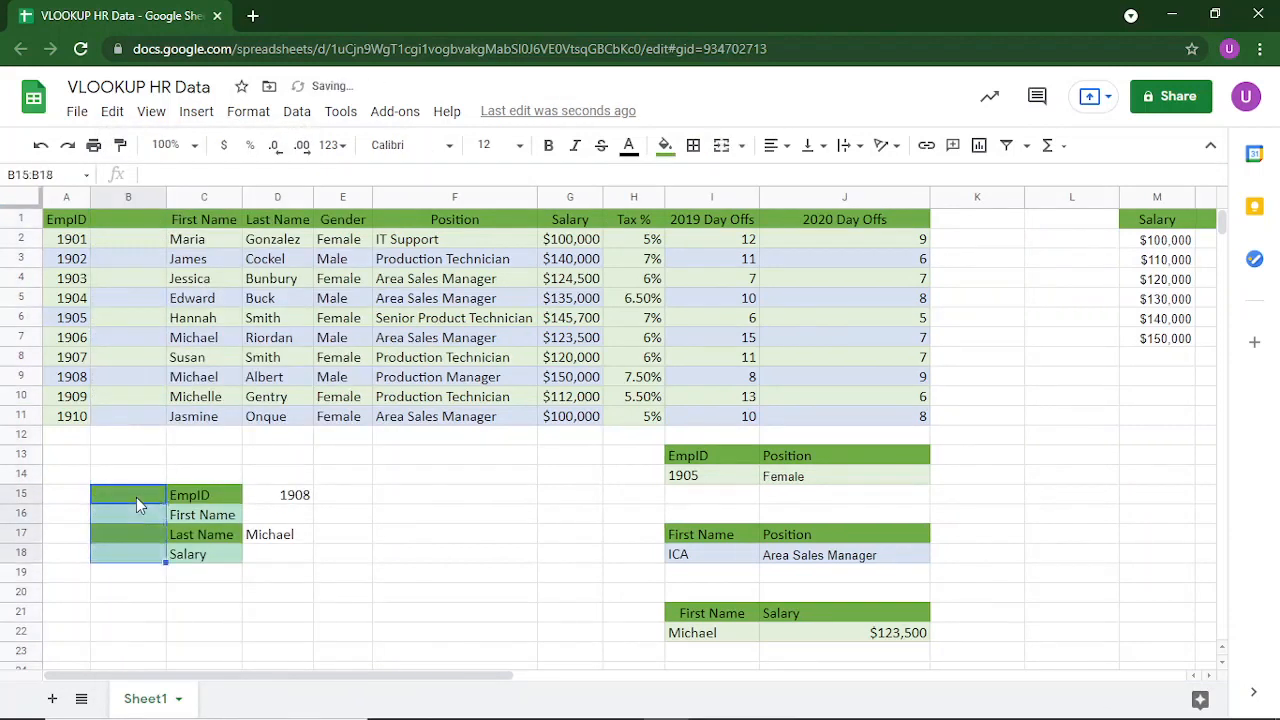
{"action": "right_click", "coordinate": [136, 497]}
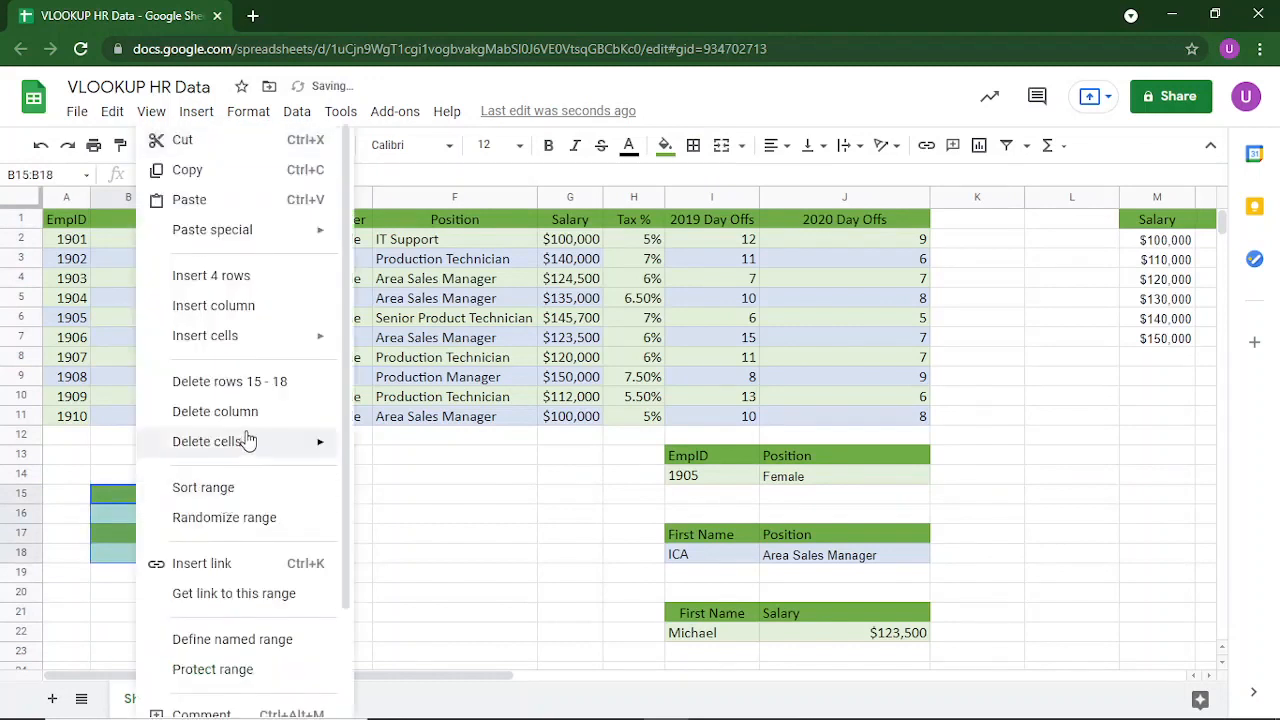
{"action": "mouse_move", "coordinate": [249, 441]}
{"action": "left_click", "coordinate": [370, 478]}
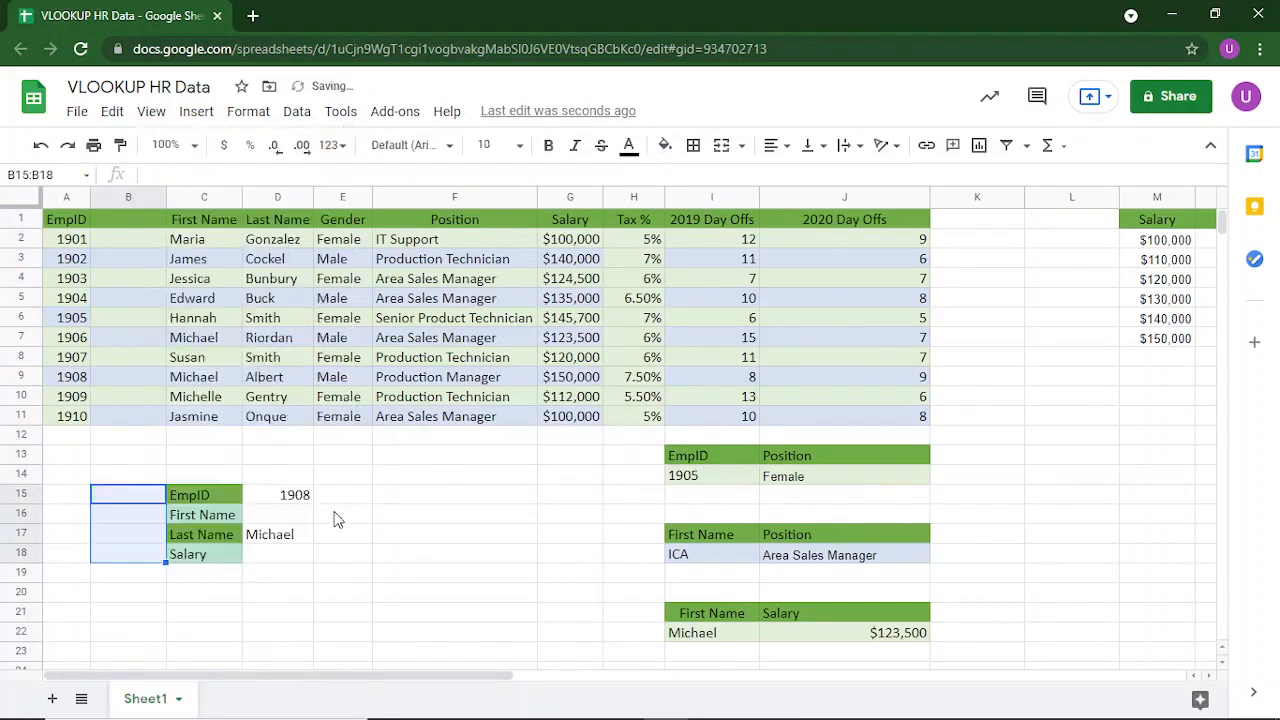
{"action": "left_click", "coordinate": [270, 577]}
Step: Enter the header HelperColumn in B1 and fit the width of column B to its content
{"action": "left_click", "coordinate": [130, 245]}
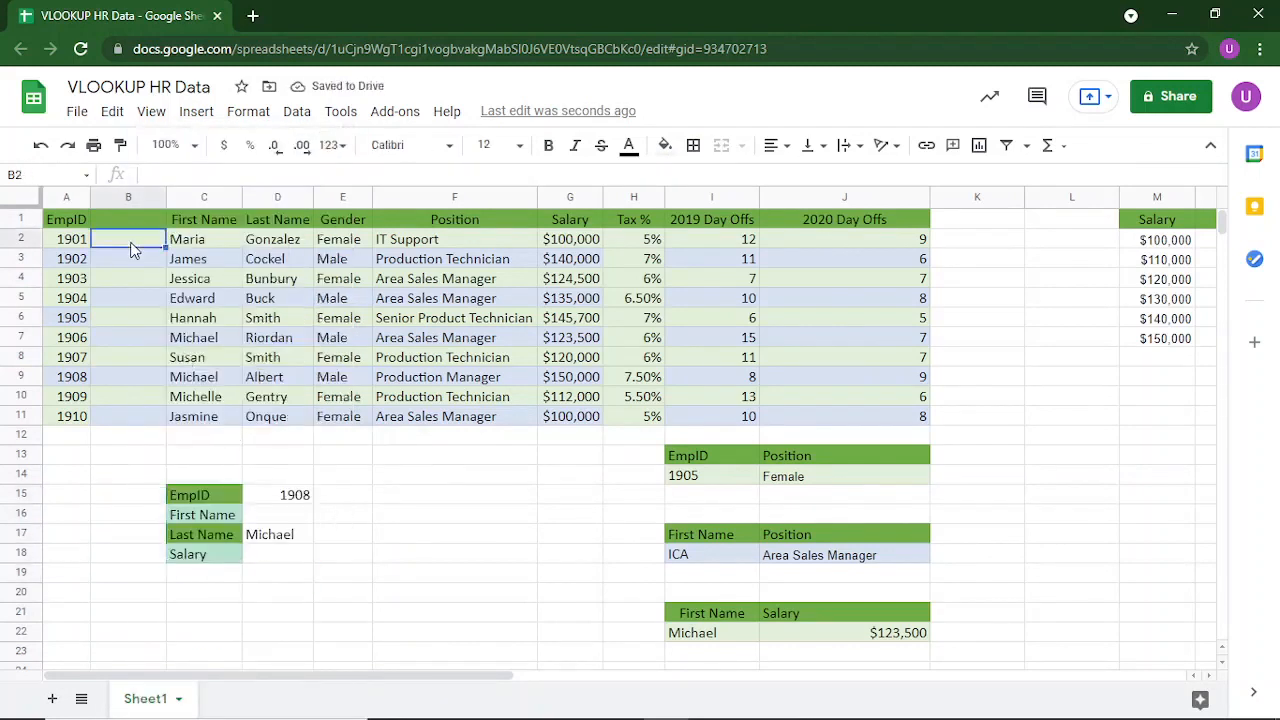
{"action": "left_click", "coordinate": [130, 215]}
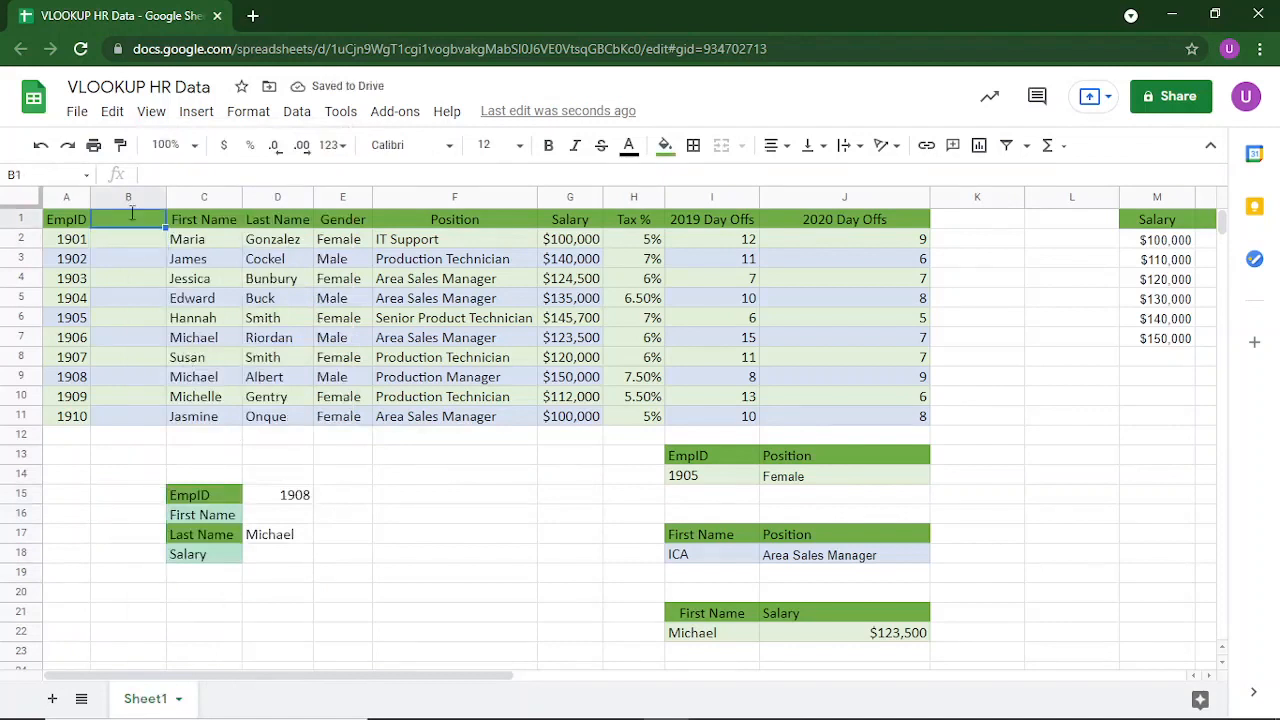
{"action": "type", "text": "Helper"}
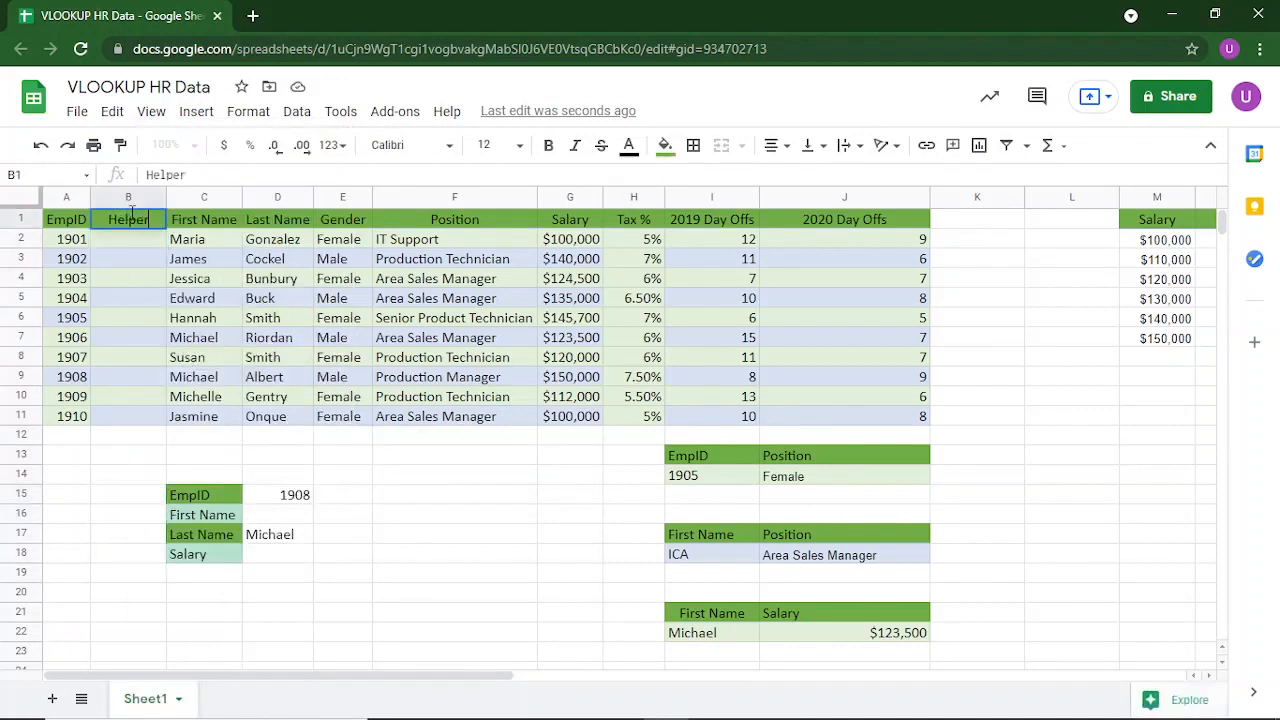
{"action": "type", "text": "Column"}
{"action": "key", "text": "Return"}
{"action": "double_click", "coordinate": [166, 197]}
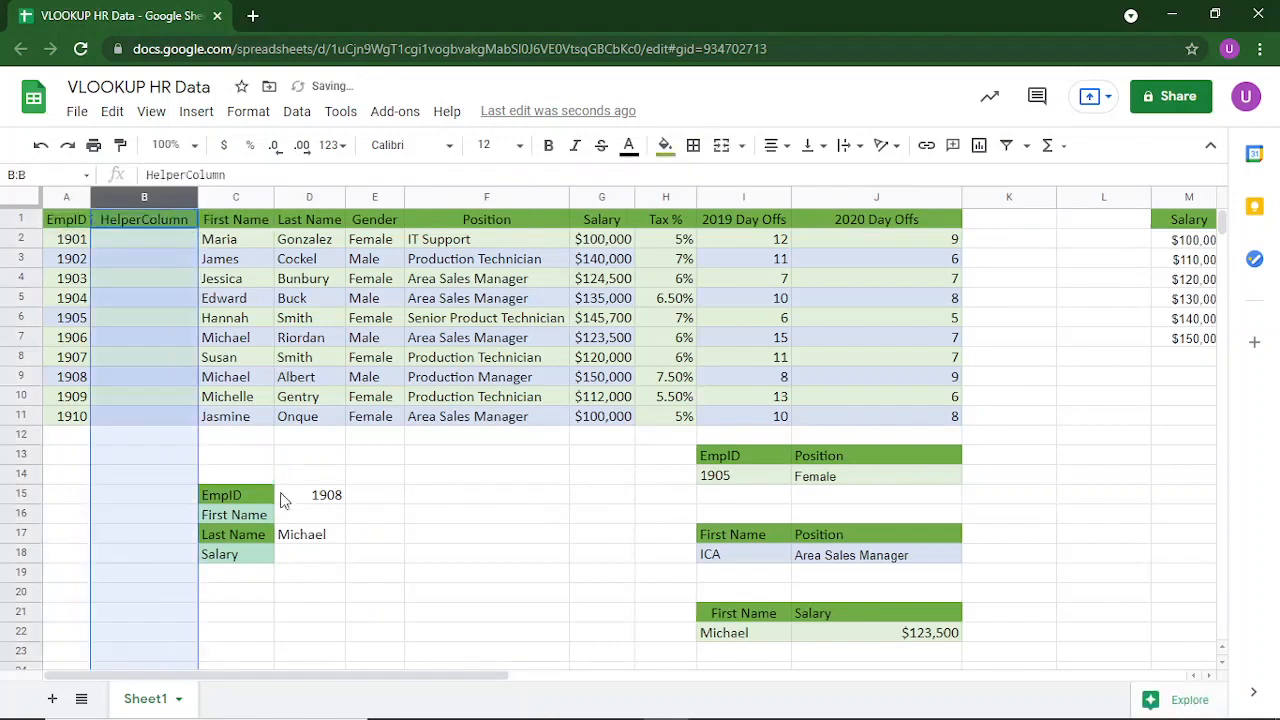
Step: Change the column index of the First Name VLOOKUP formula in D16 to 3
{"action": "left_click", "coordinate": [316, 518]}
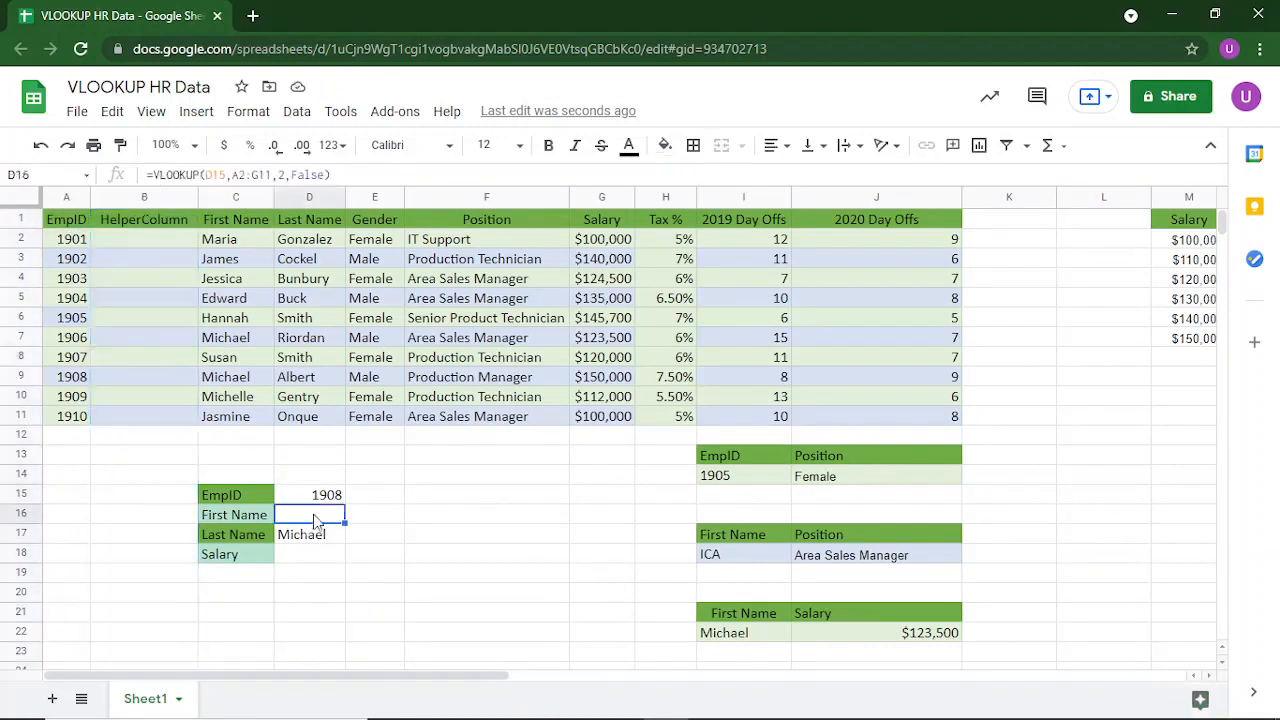
{"action": "left_click", "coordinate": [240, 175]}
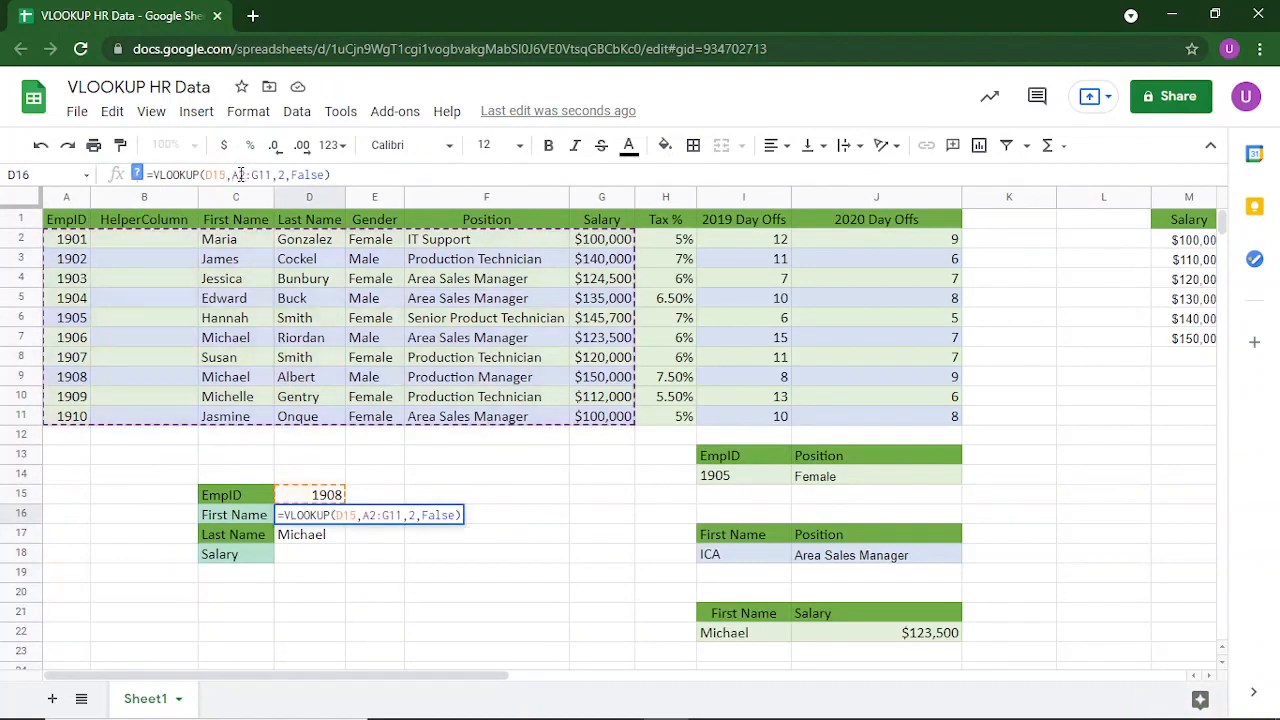
{"action": "left_click", "coordinate": [240, 175]}
{"action": "key", "text": "Right"}
{"action": "key", "text": "Right"}
{"action": "key", "text": "BackSpace"}
{"action": "type", "text": "3"}
{"action": "key", "text": "Return"}
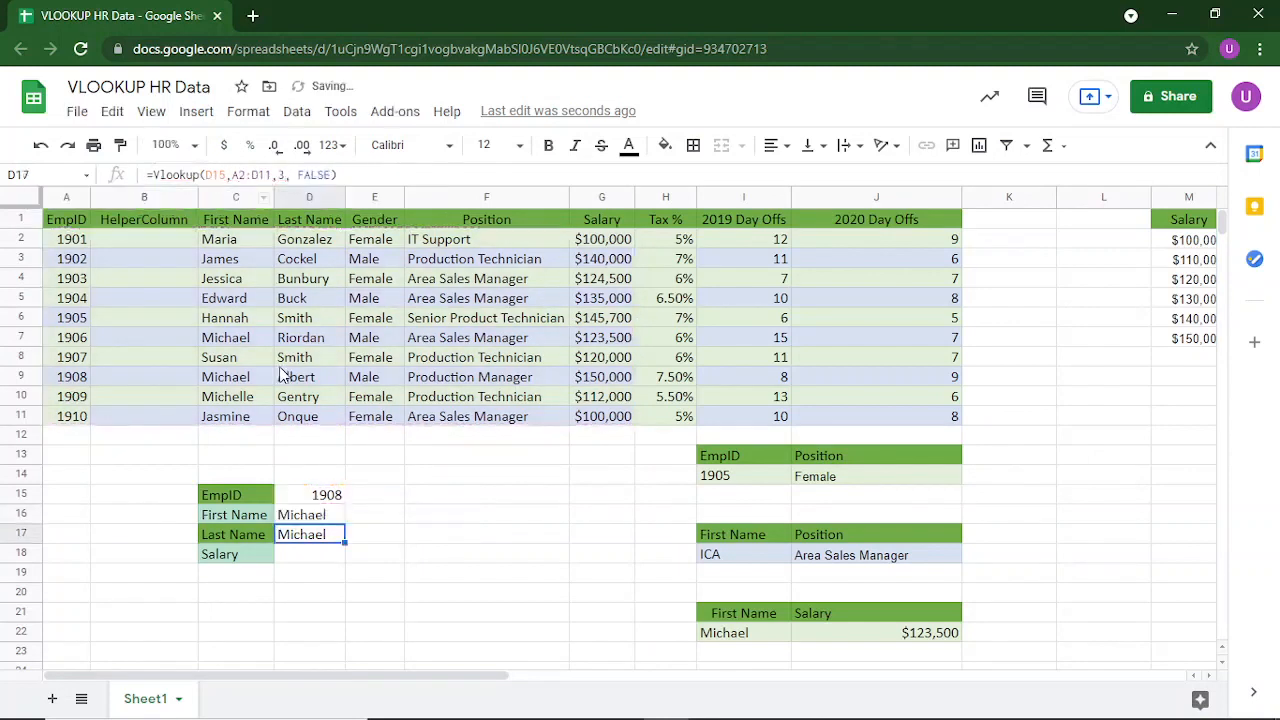
Step: Change the column index of the Last Name VLOOKUP formula in D17 to 4 and dismiss the autofill suggestion
{"action": "double_click", "coordinate": [308, 535]}
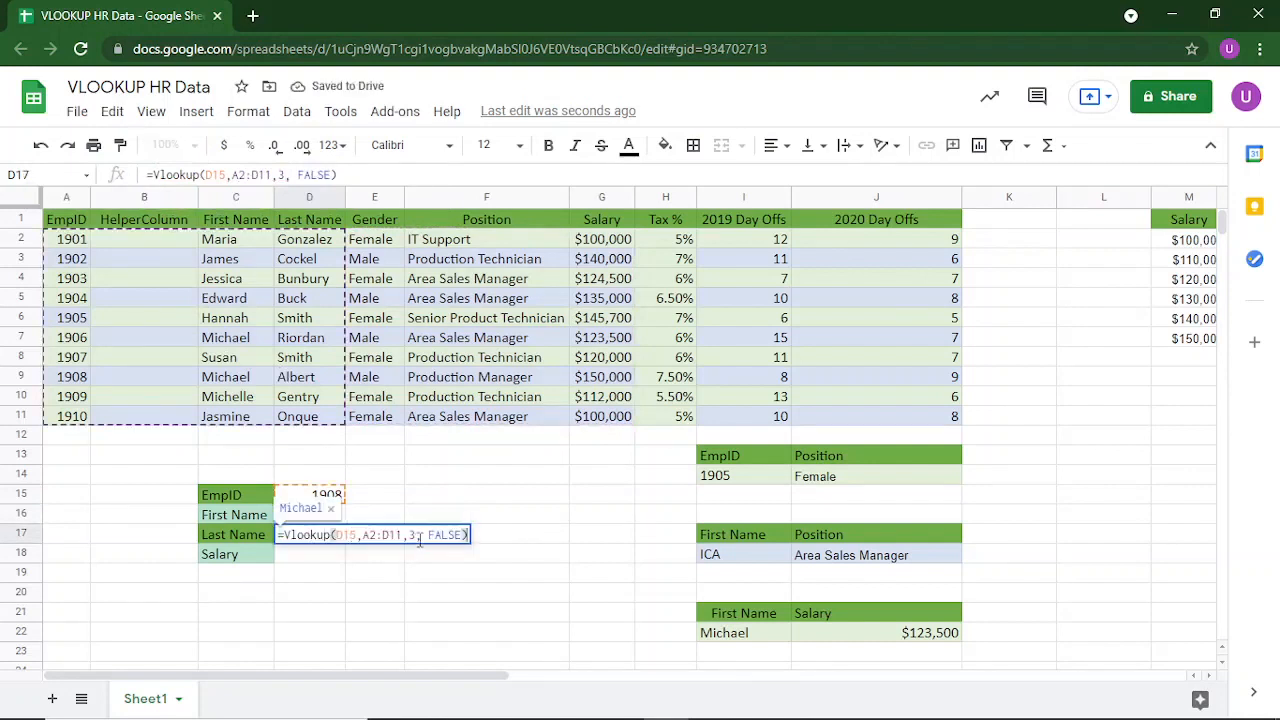
{"action": "key", "text": "BackSpace"}
{"action": "type", "text": "4"}
{"action": "key", "text": "Return"}
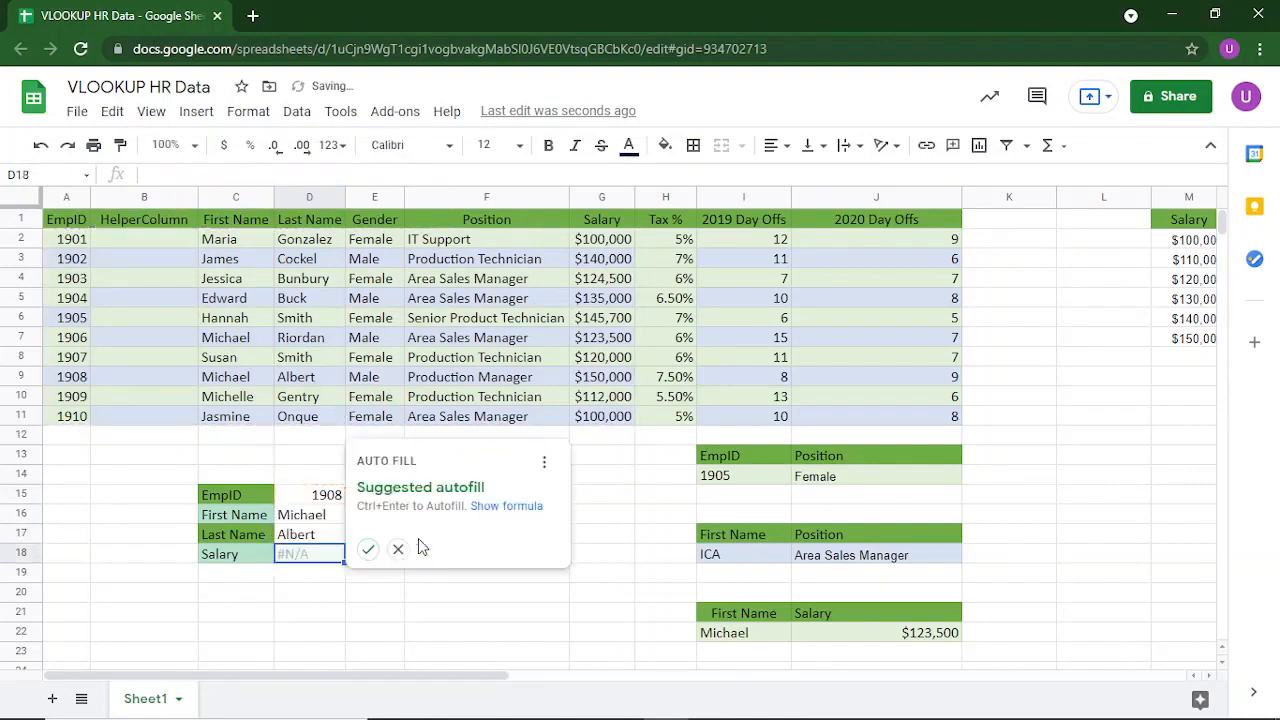
{"action": "left_click", "coordinate": [398, 553]}
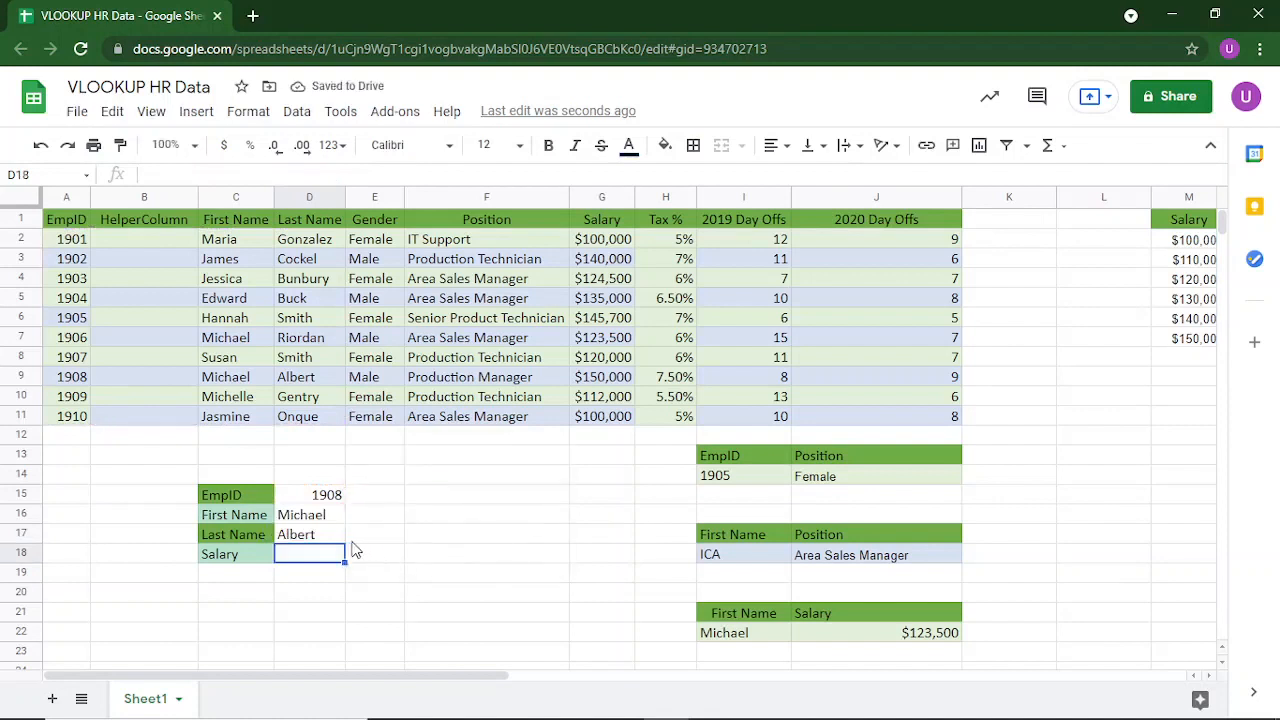
Step: Enter the formula =(C2 &" "&D2 ) in B2 to join the first and last name with a space
{"action": "left_click", "coordinate": [153, 240]}
{"action": "type", "text": "="}
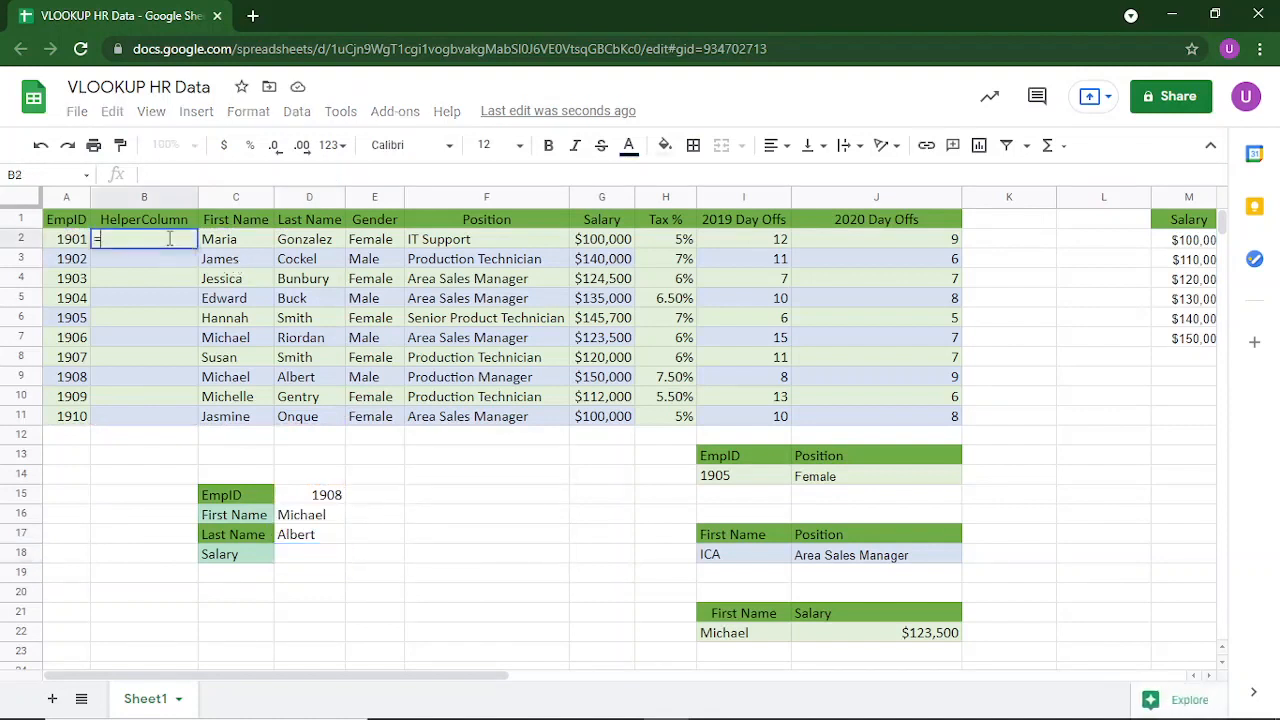
{"action": "type", "text": "("}
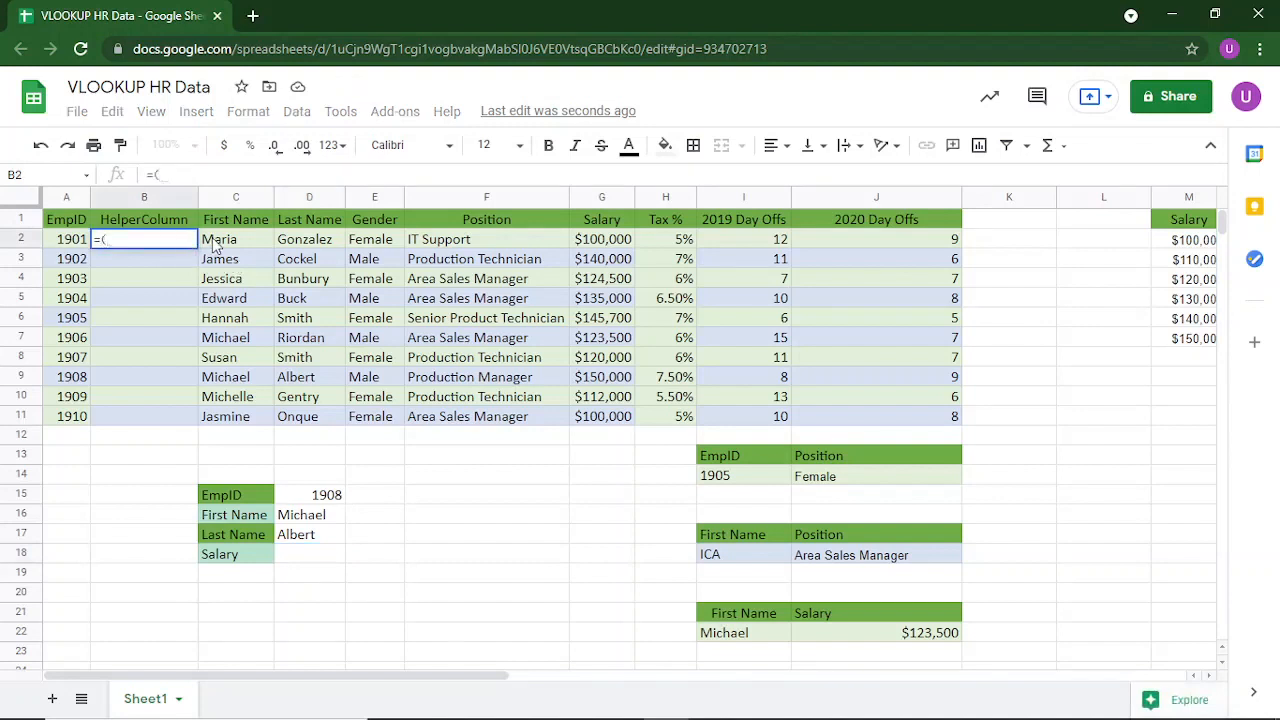
{"action": "left_click", "coordinate": [215, 245]}
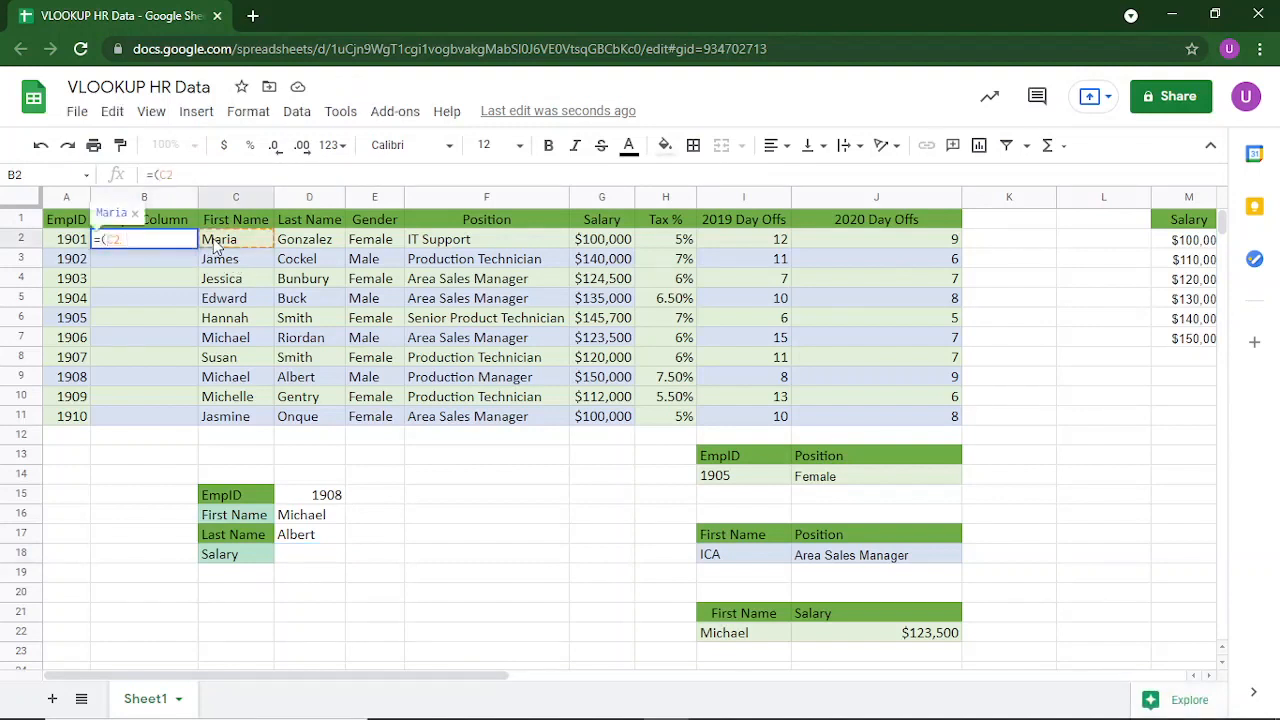
{"action": "type", "text": "\""}
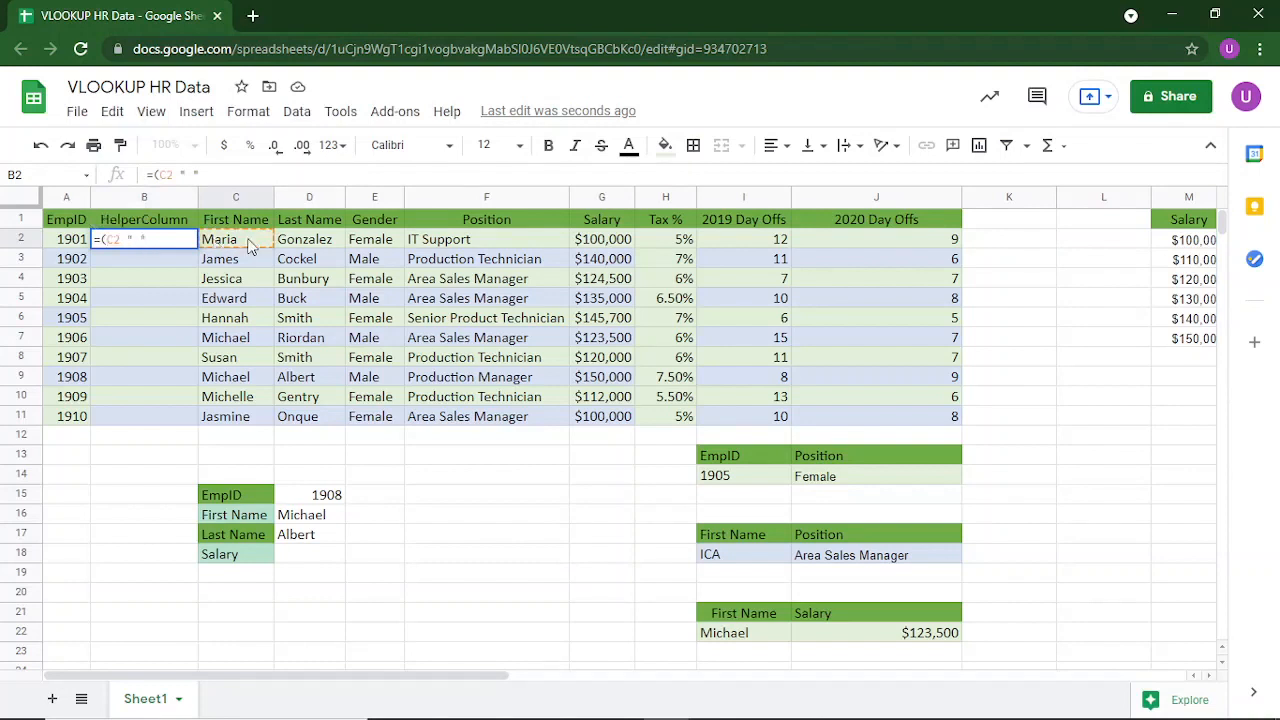
{"action": "left_click", "coordinate": [291, 245], "text": "shift"}
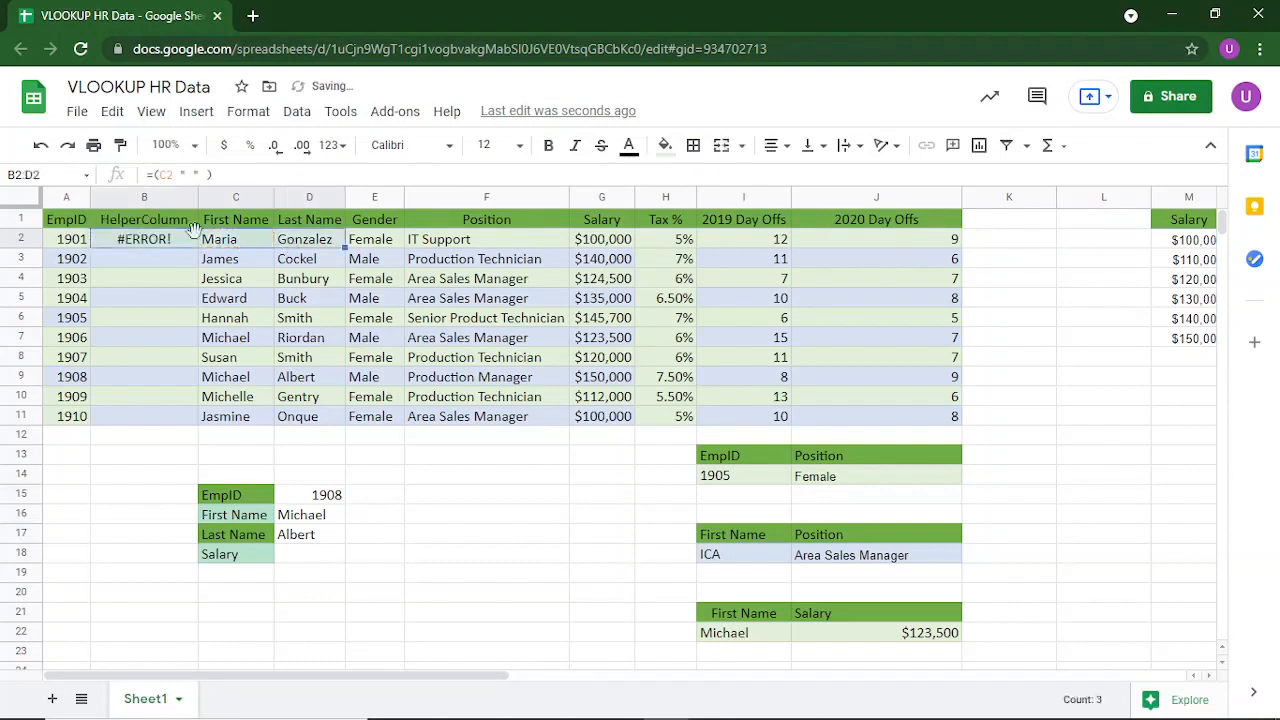
{"action": "left_click", "coordinate": [180, 174]}
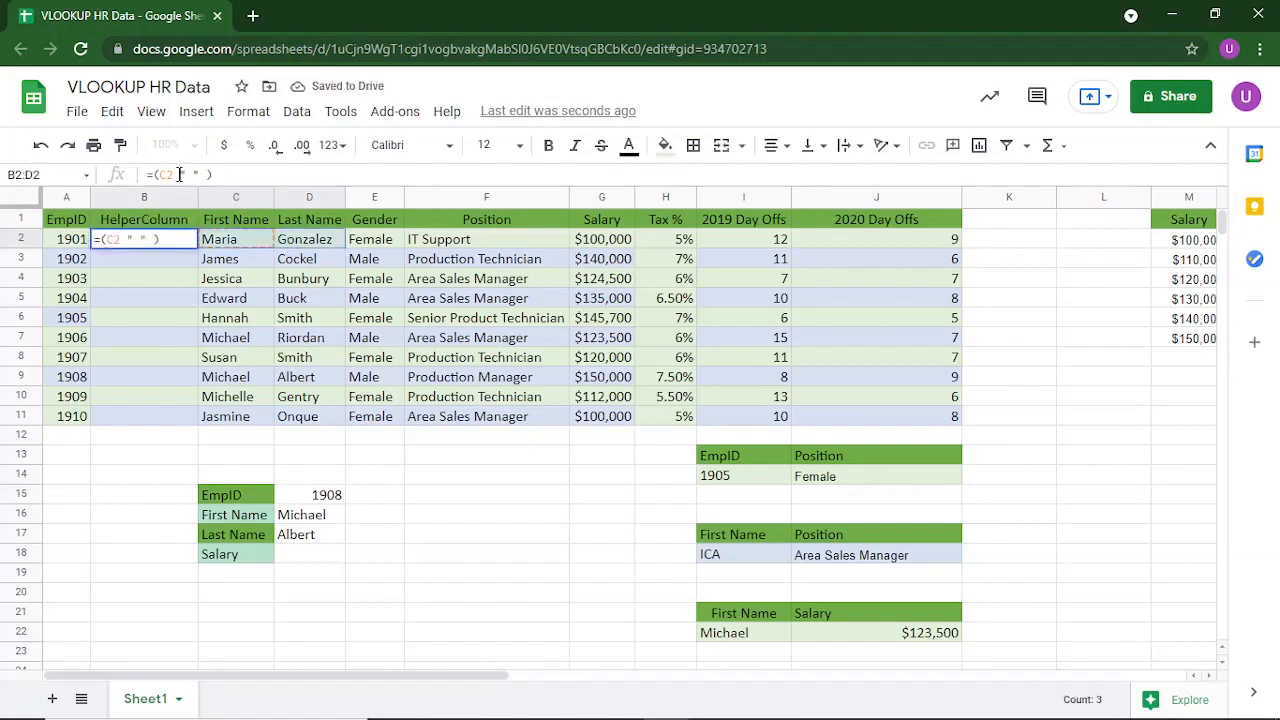
{"action": "type", "text": "&\" \""}
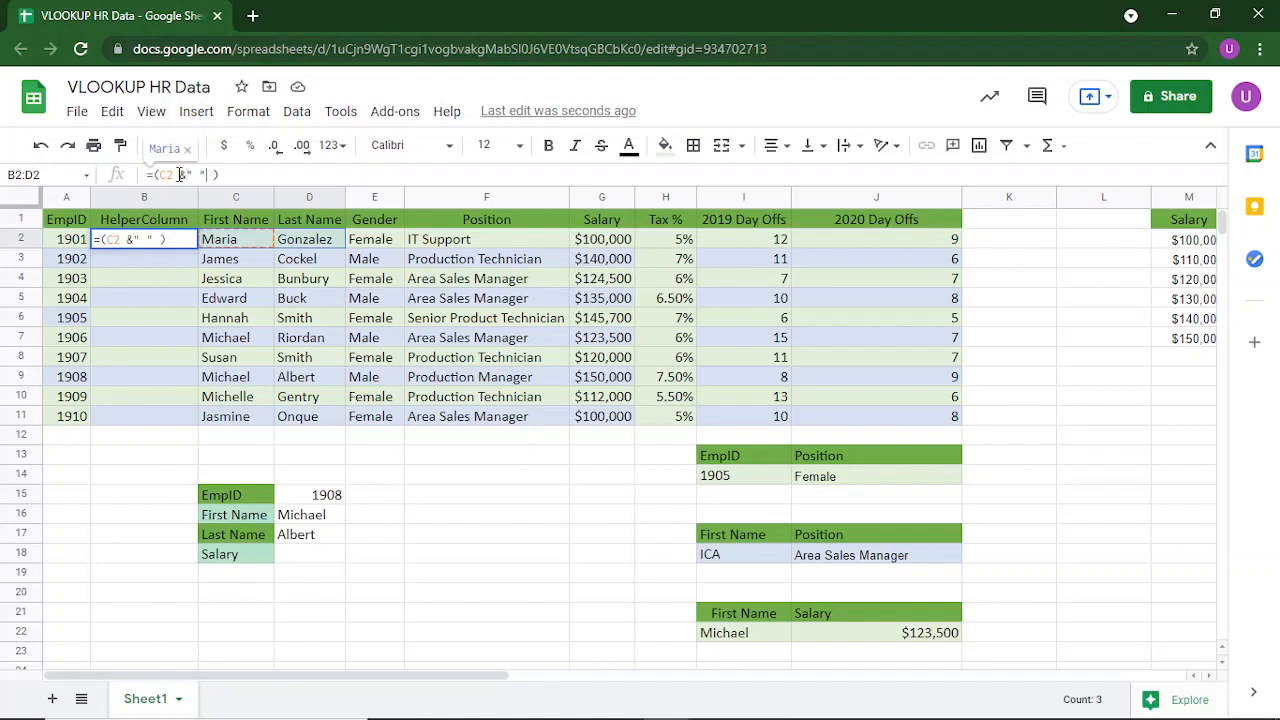
{"action": "type", "text": "&"}
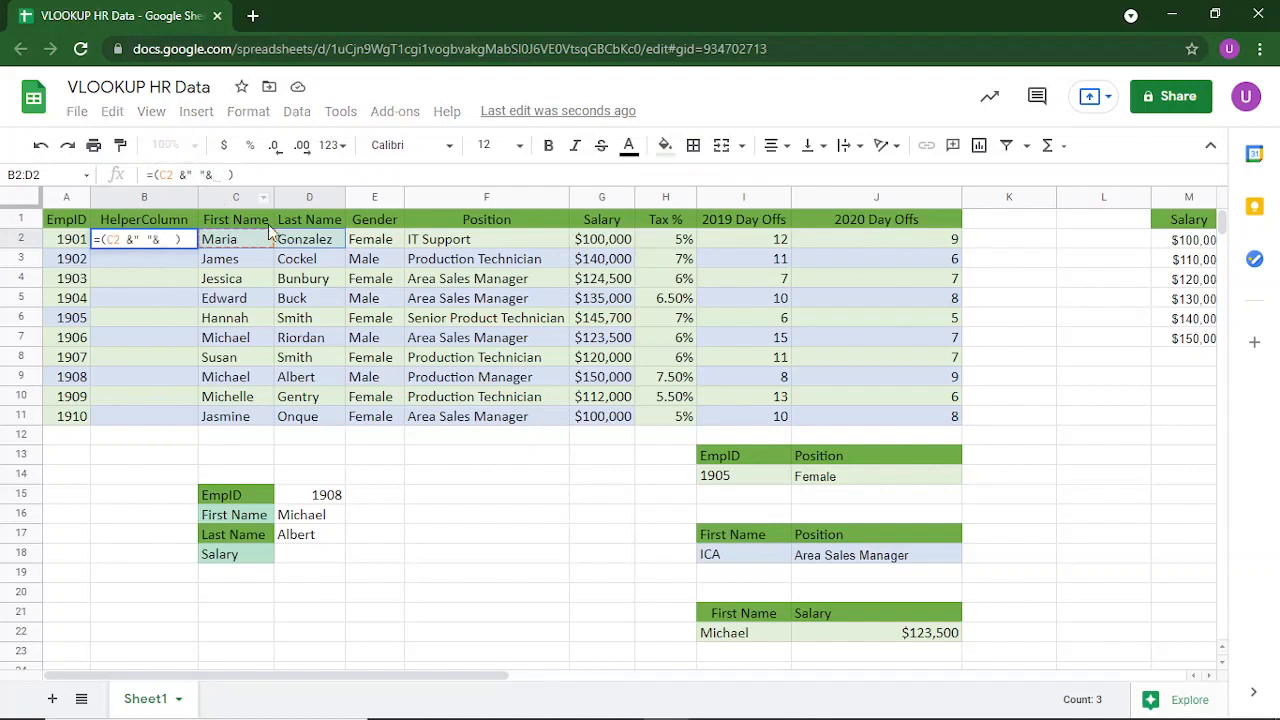
{"action": "left_click", "coordinate": [300, 244]}
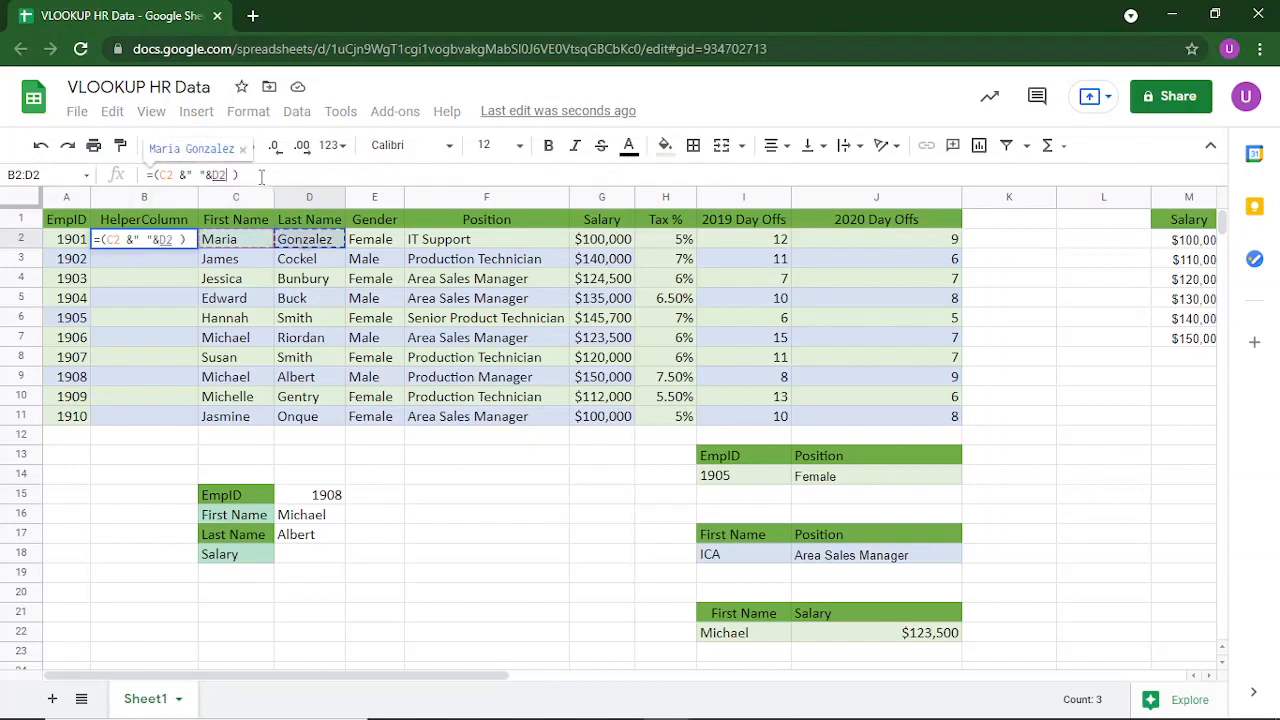
{"action": "key", "text": "Return"}
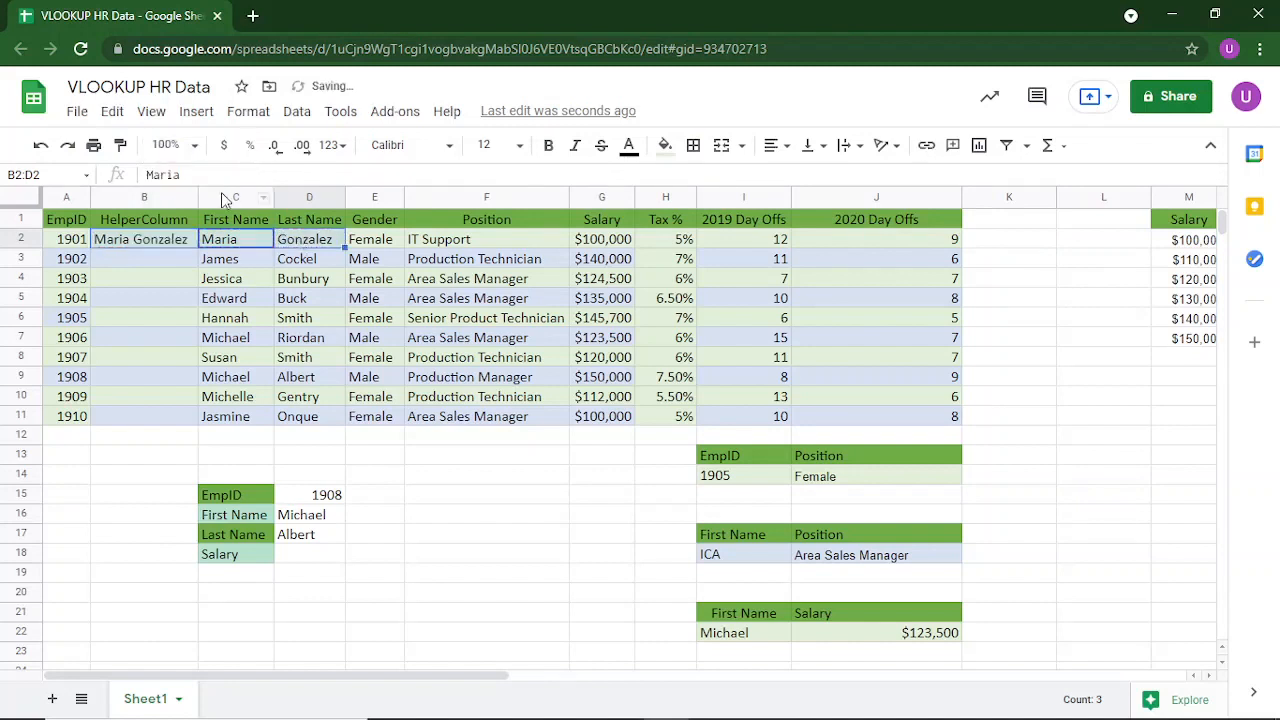
Step: Fill the name-joining formula from B2 down the helper column to row 11
{"action": "left_click", "coordinate": [158, 245]}
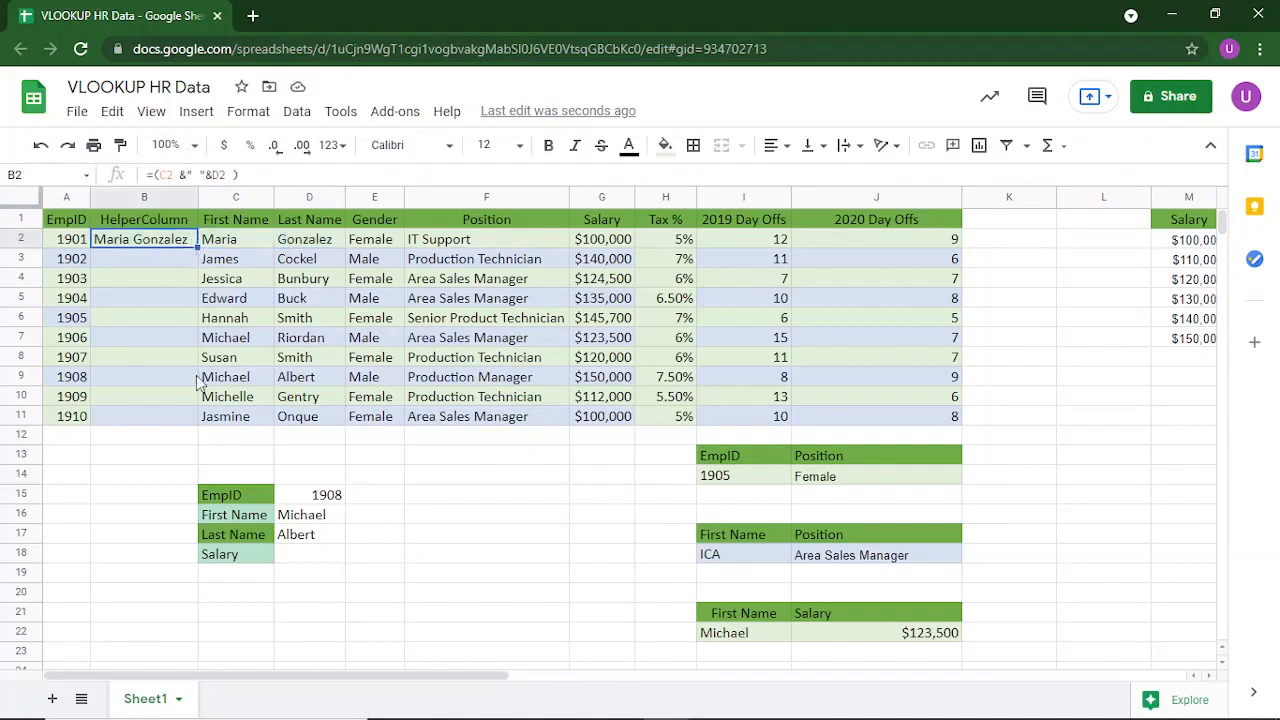
{"action": "double_click", "coordinate": [197, 247]}
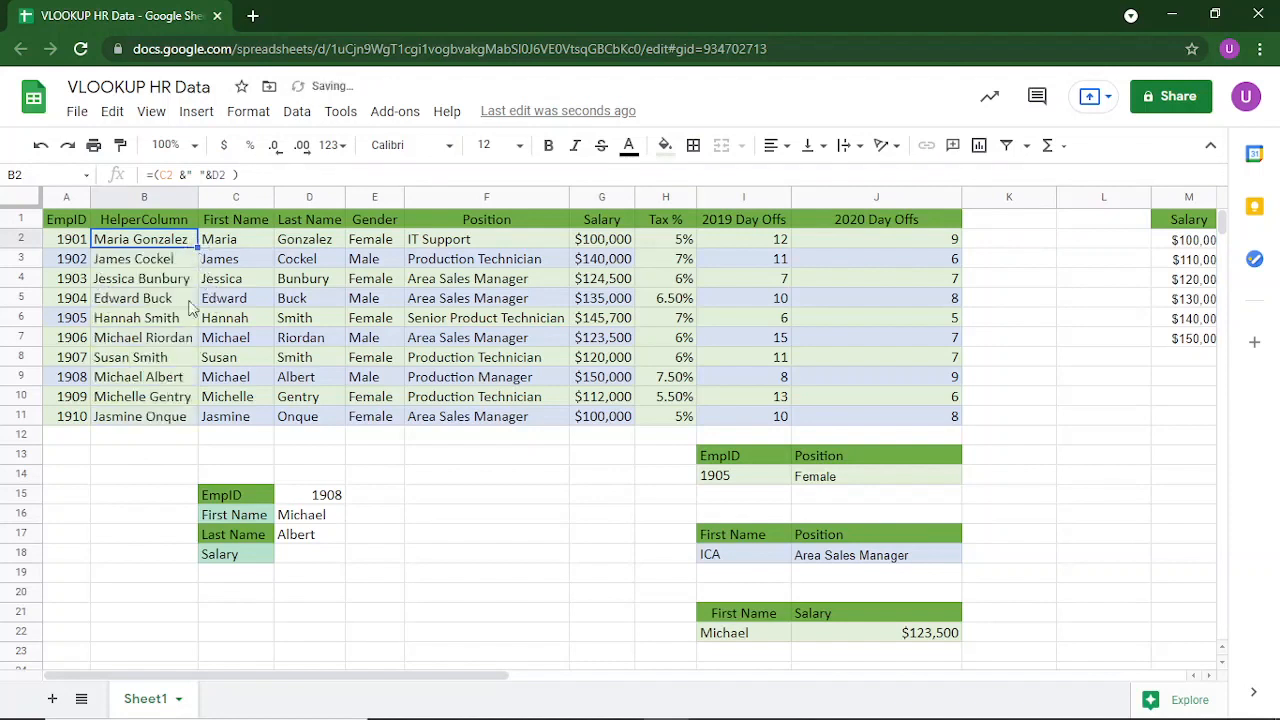
{"action": "left_click", "coordinate": [150, 377]}
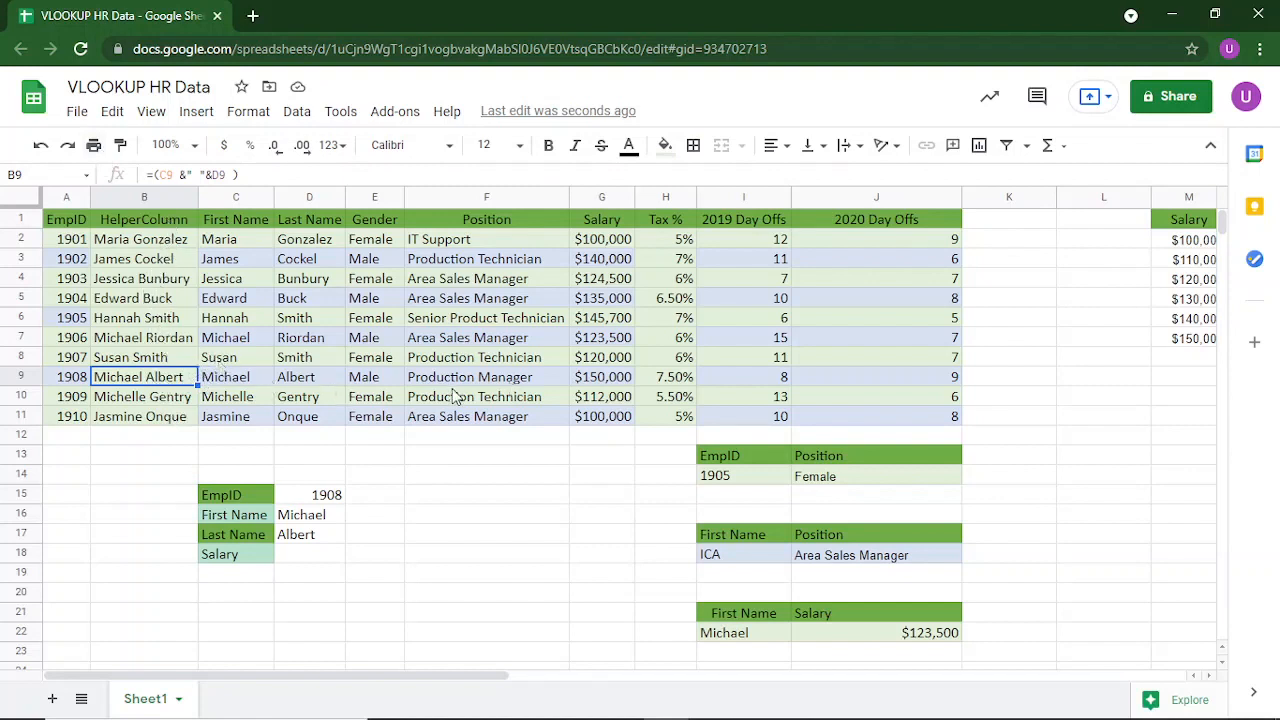
Step: Enter the formula =VLOOKUP(B9,B2:G11,6,False) in D18 to look up the salary by the full name in the helper column
{"action": "left_click", "coordinate": [312, 557]}
{"action": "type", "text": "="}
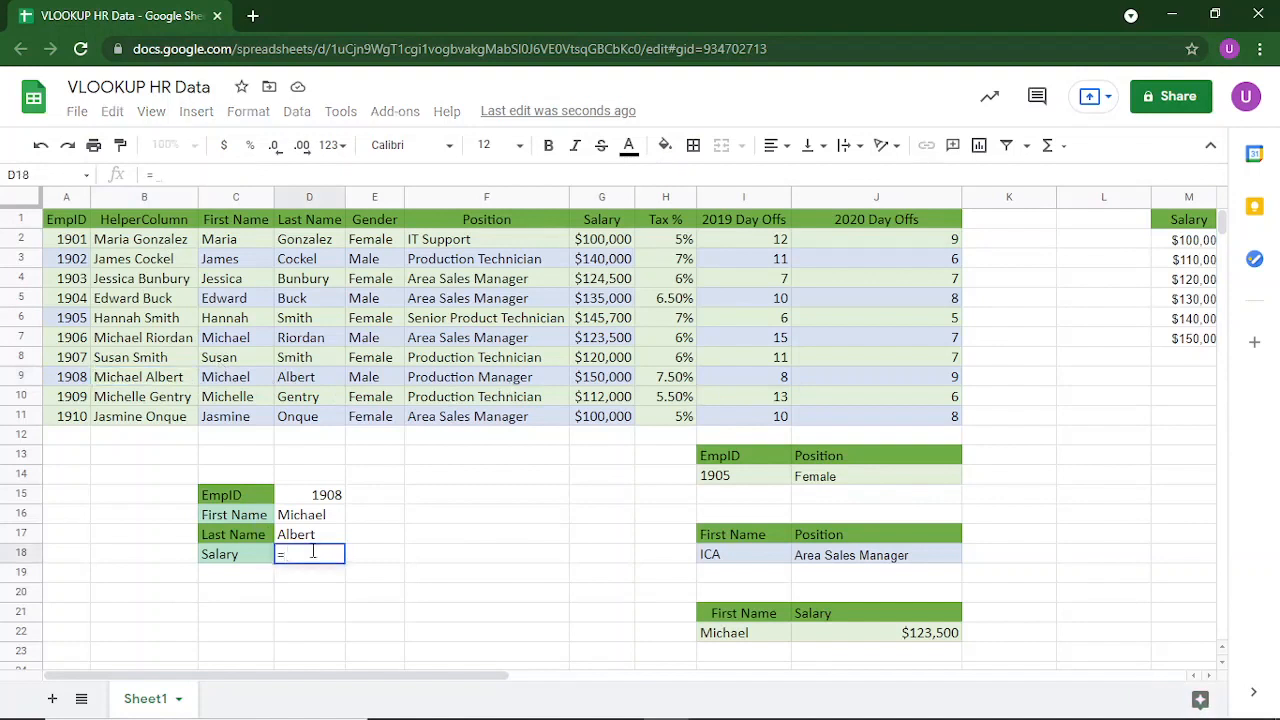
{"action": "type", "text": "Vloo"}
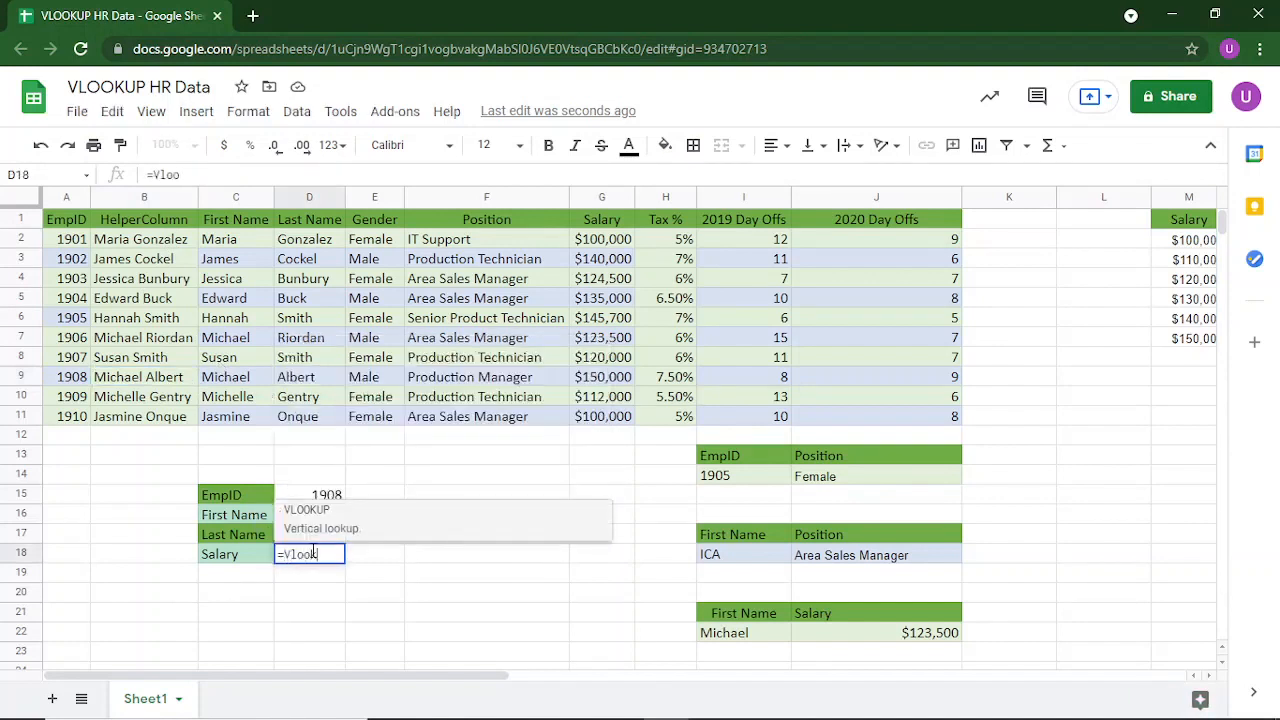
{"action": "type", "text": "k"}
{"action": "key", "text": "Tab"}
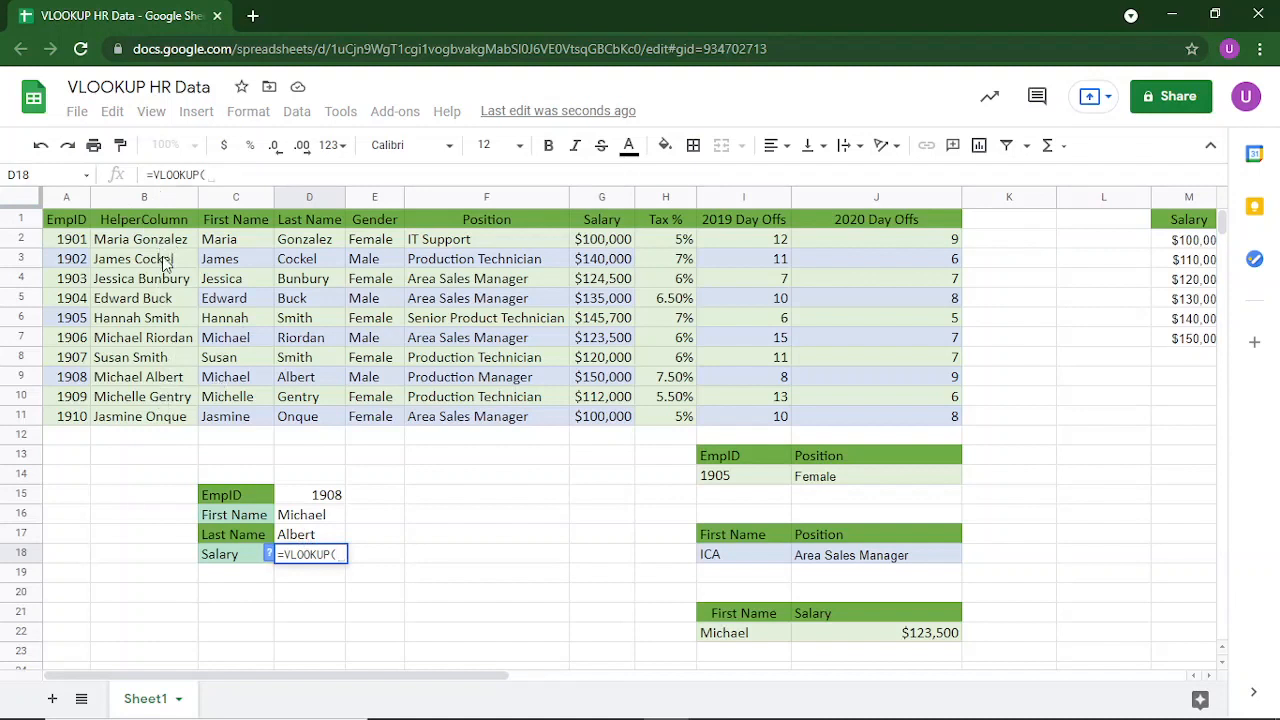
{"action": "left_click", "coordinate": [160, 377]}
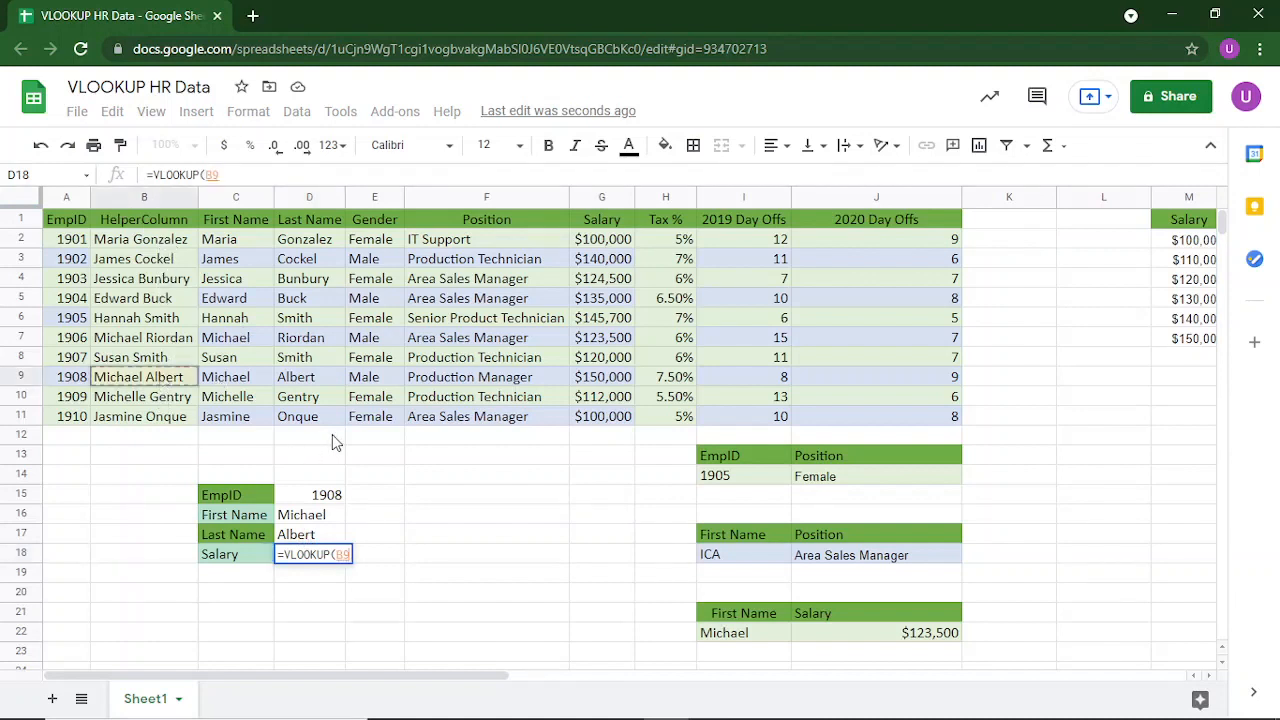
{"action": "type", "text": ","}
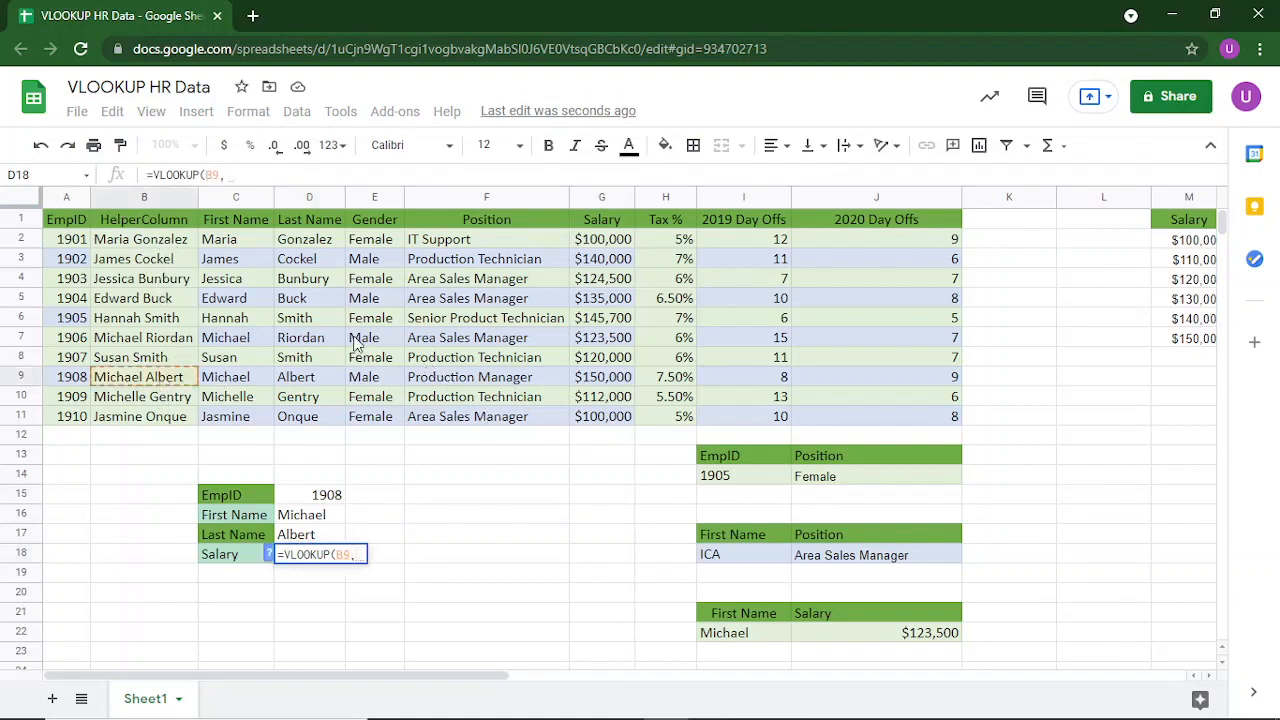
{"action": "left_click_drag", "start_coordinate": [155, 243], "coordinate": [607, 425]}
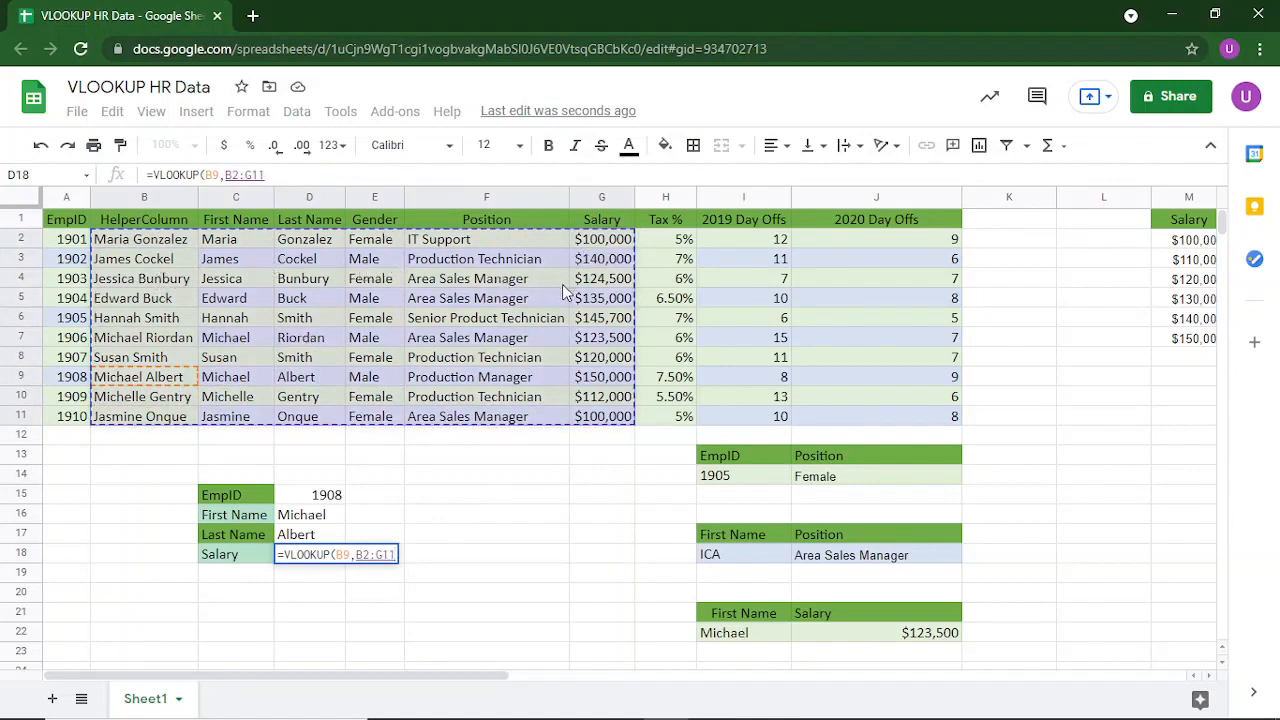
{"action": "type", "text": ",6"}
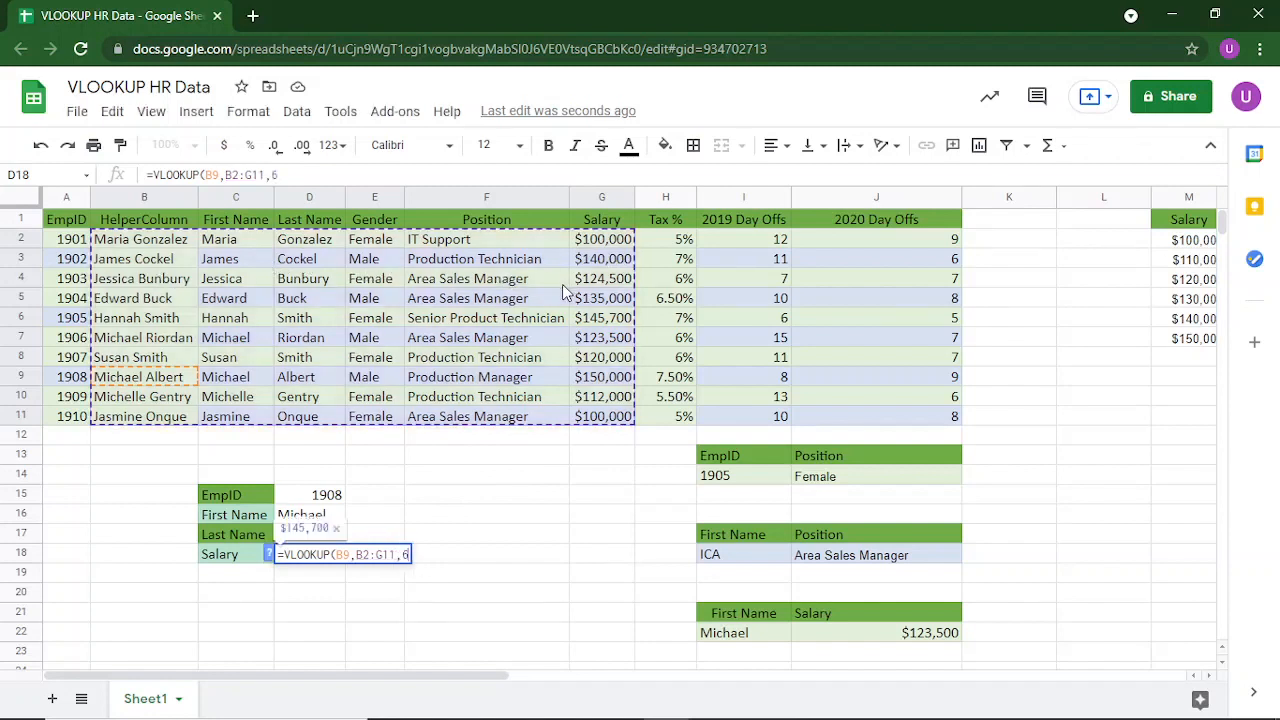
{"action": "type", "text": ","}
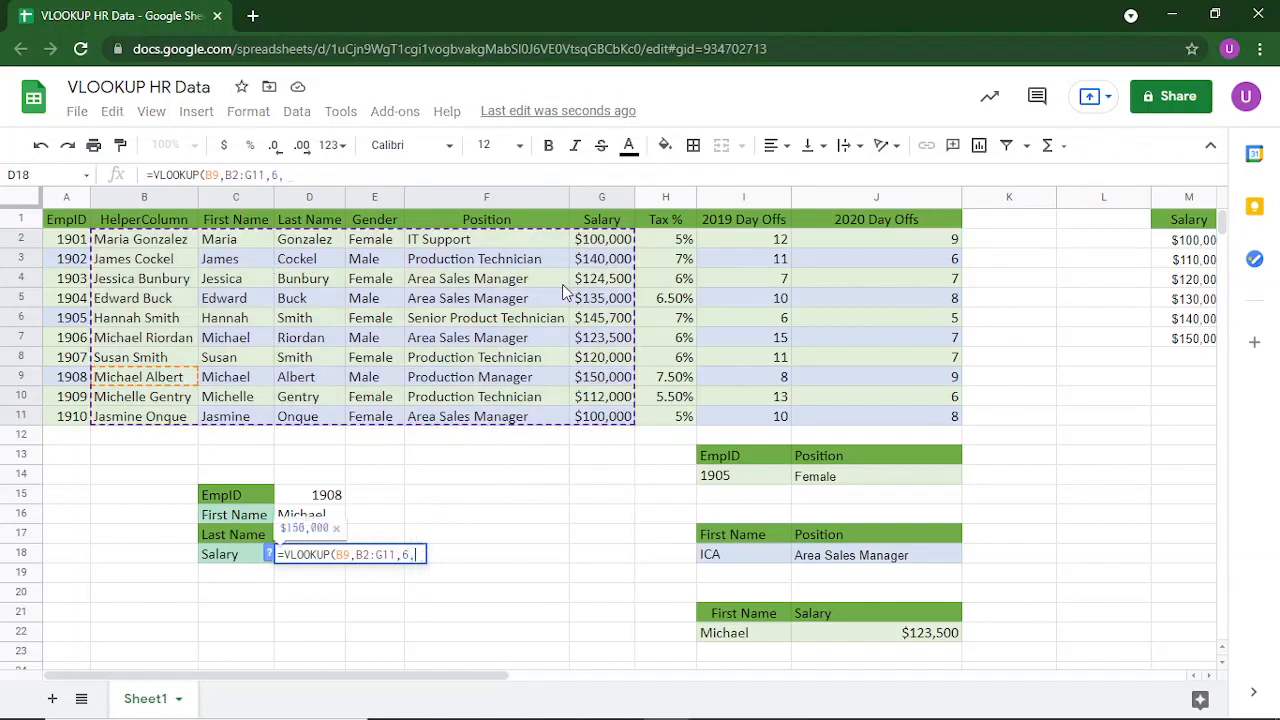
{"action": "type", "text": "FALSE"}
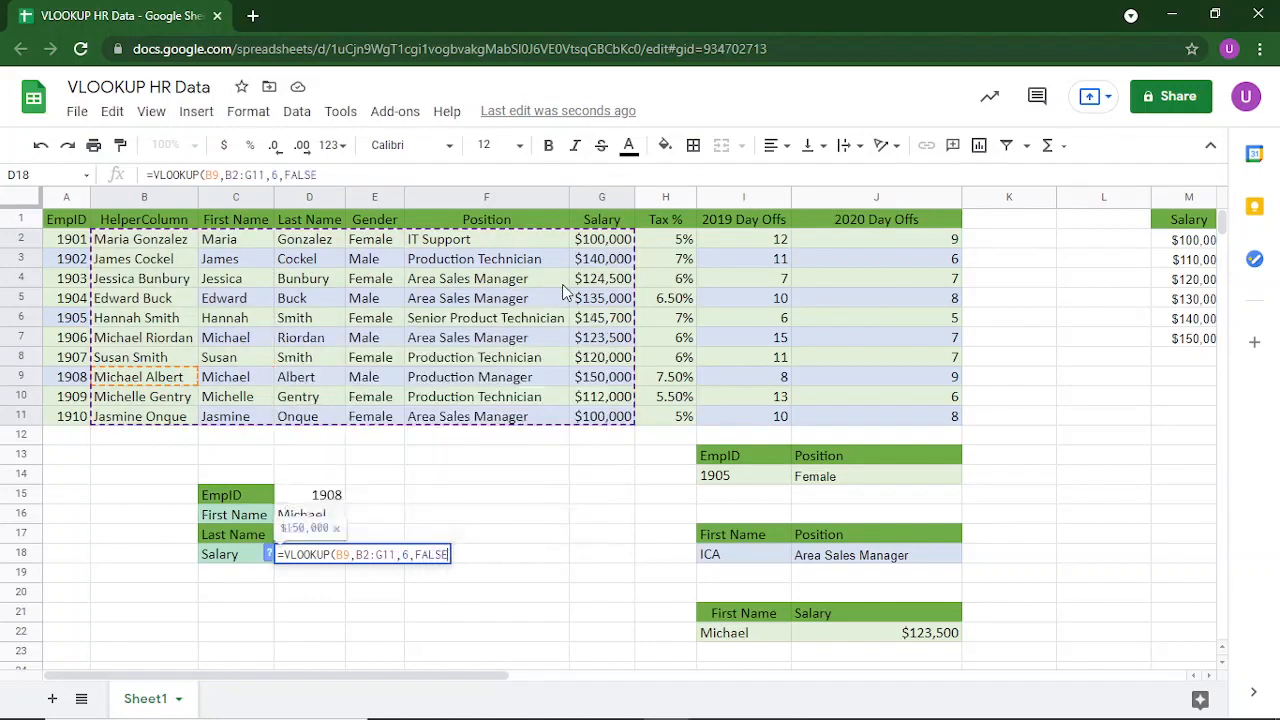
{"action": "type", "text": ")"}
{"action": "key", "text": "Return"}
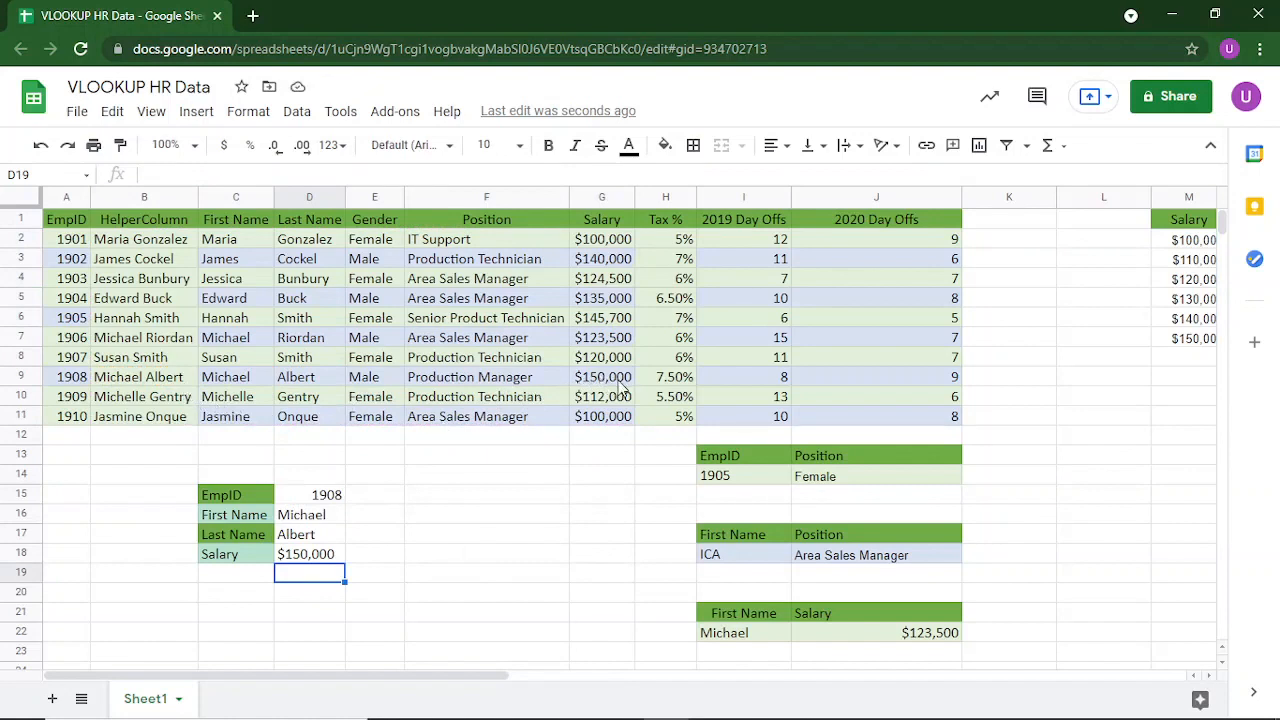
{"action": "left_click", "coordinate": [333, 562]}
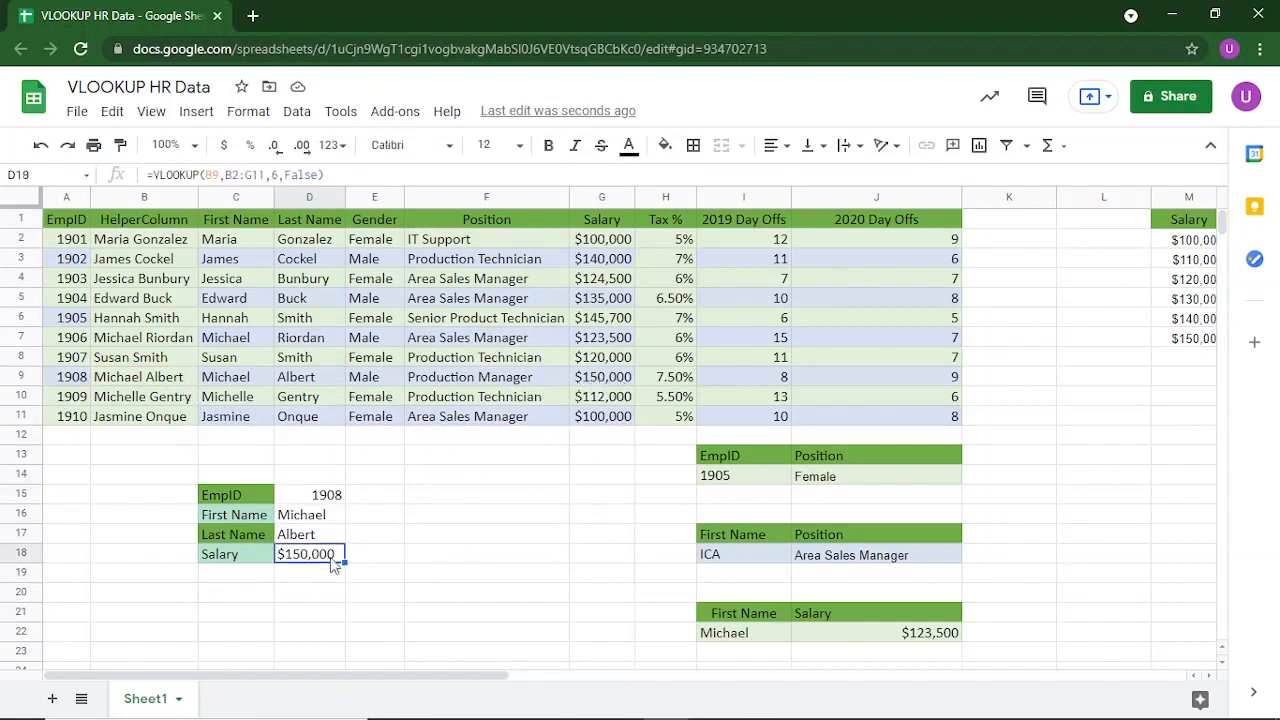
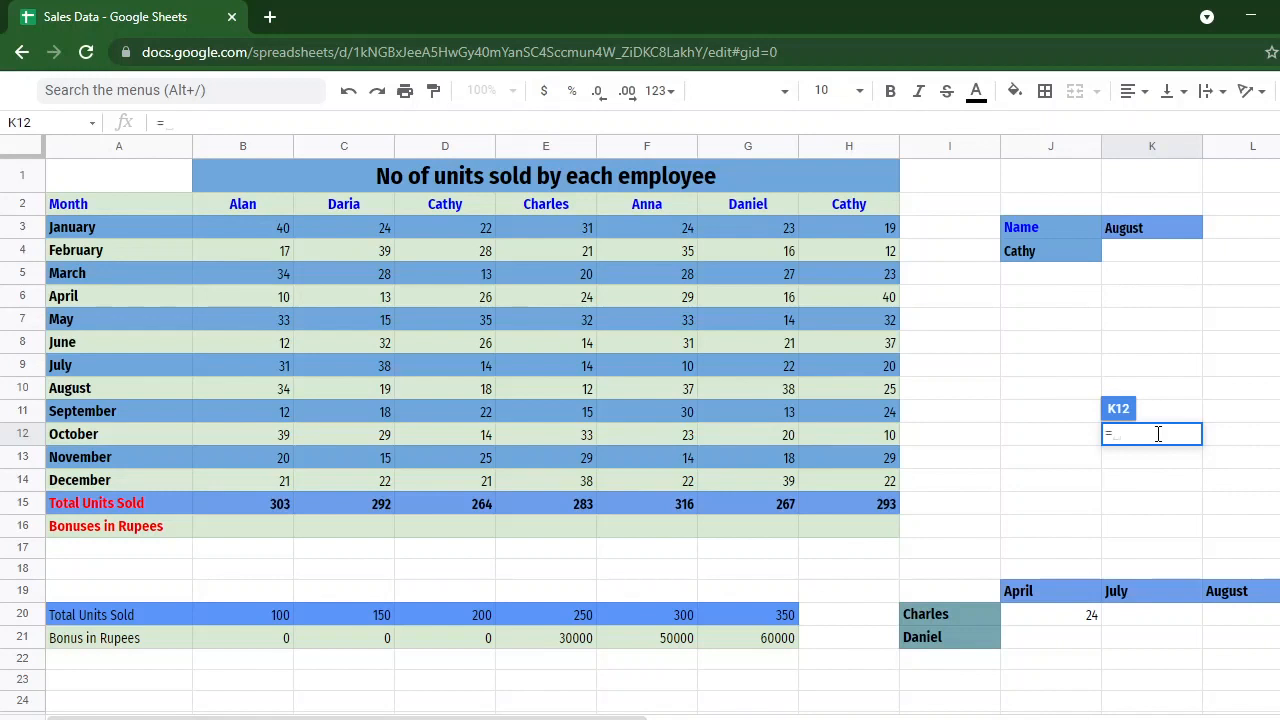
Step: Start an HLOOKUP formula in K12 of the Sales Data sheet and examine the function's syntax help
{"action": "type", "text": "HL"}
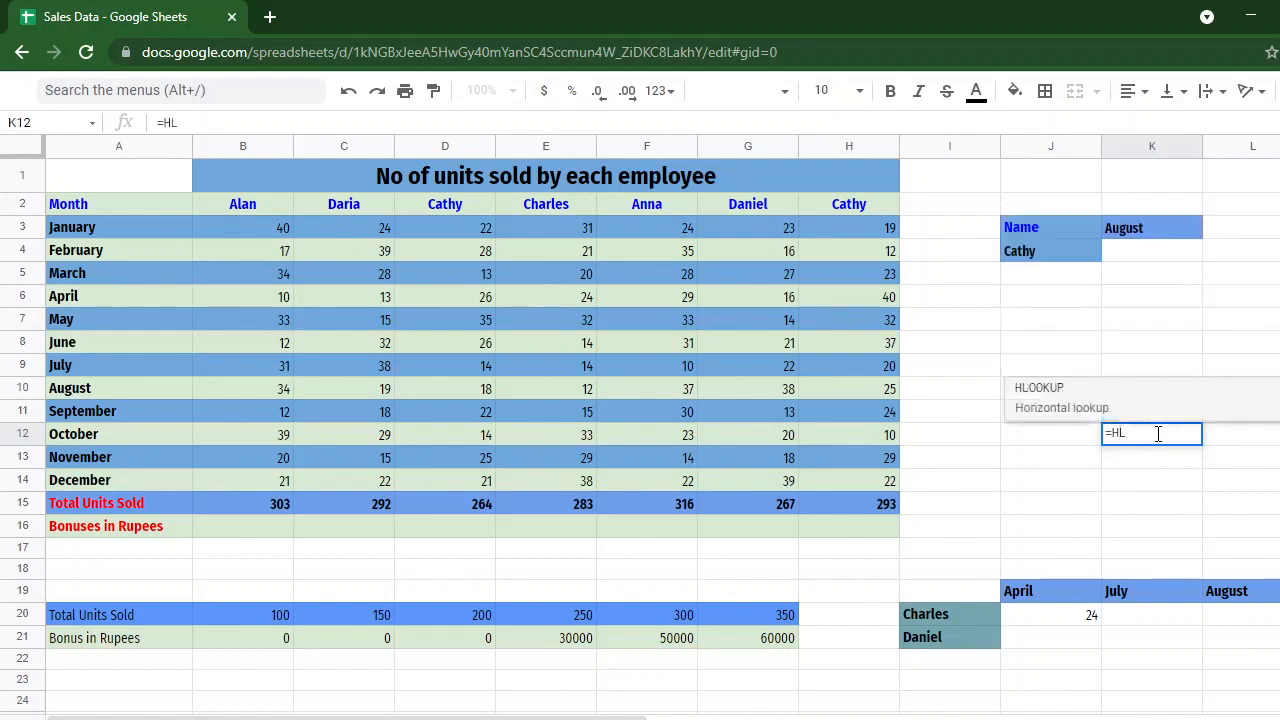
{"action": "left_click", "coordinate": [1150, 409]}
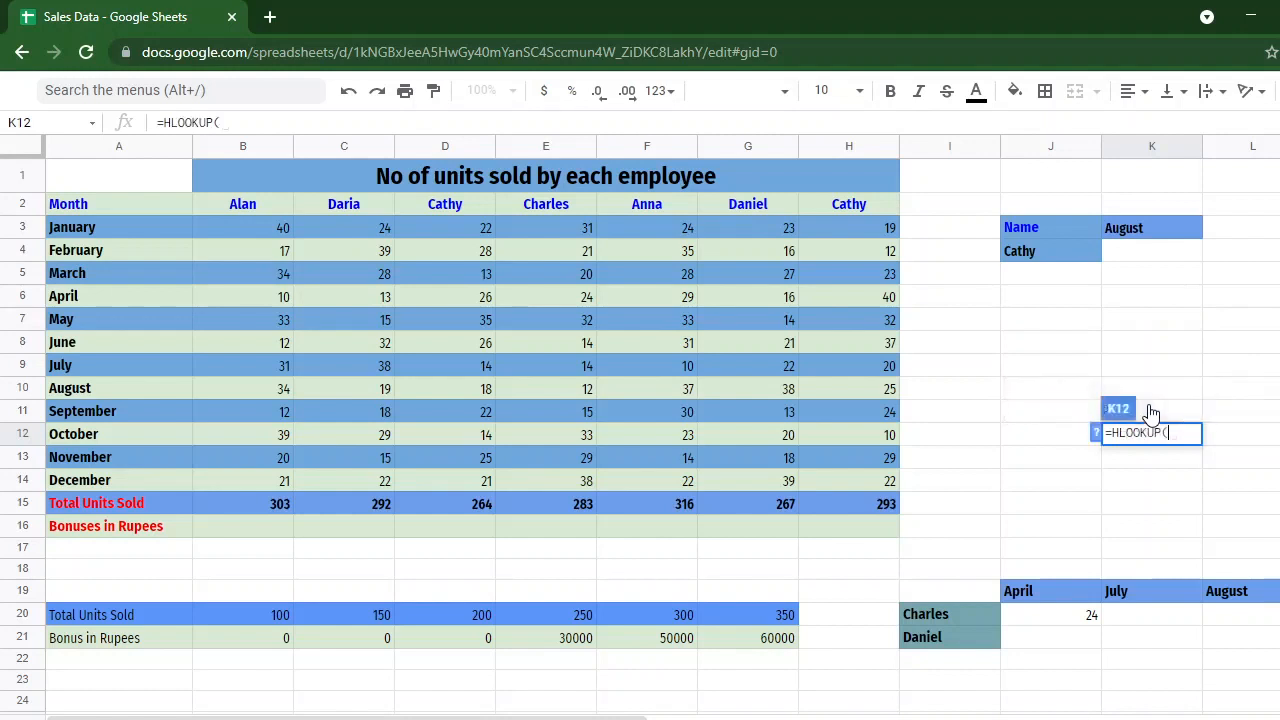
{"action": "left_click", "coordinate": [1093, 435]}
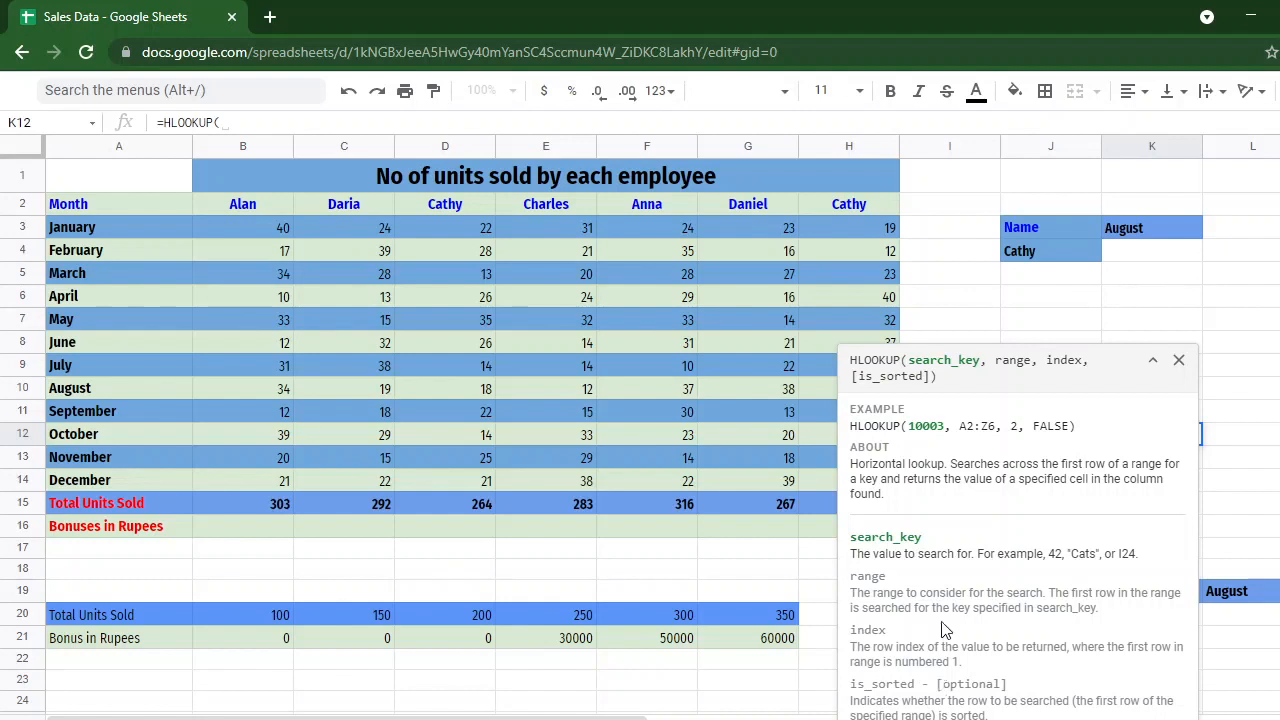
{"action": "left_click", "coordinate": [976, 318]}
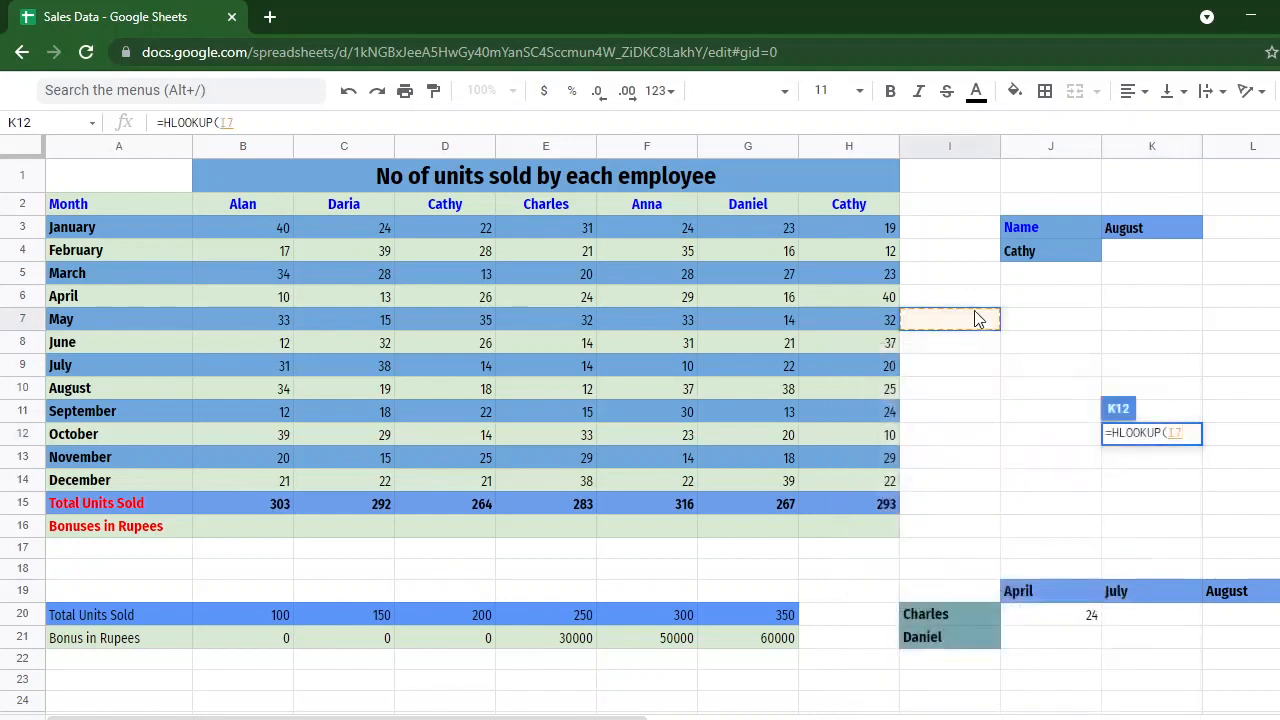
{"action": "left_click", "coordinate": [1191, 434]}
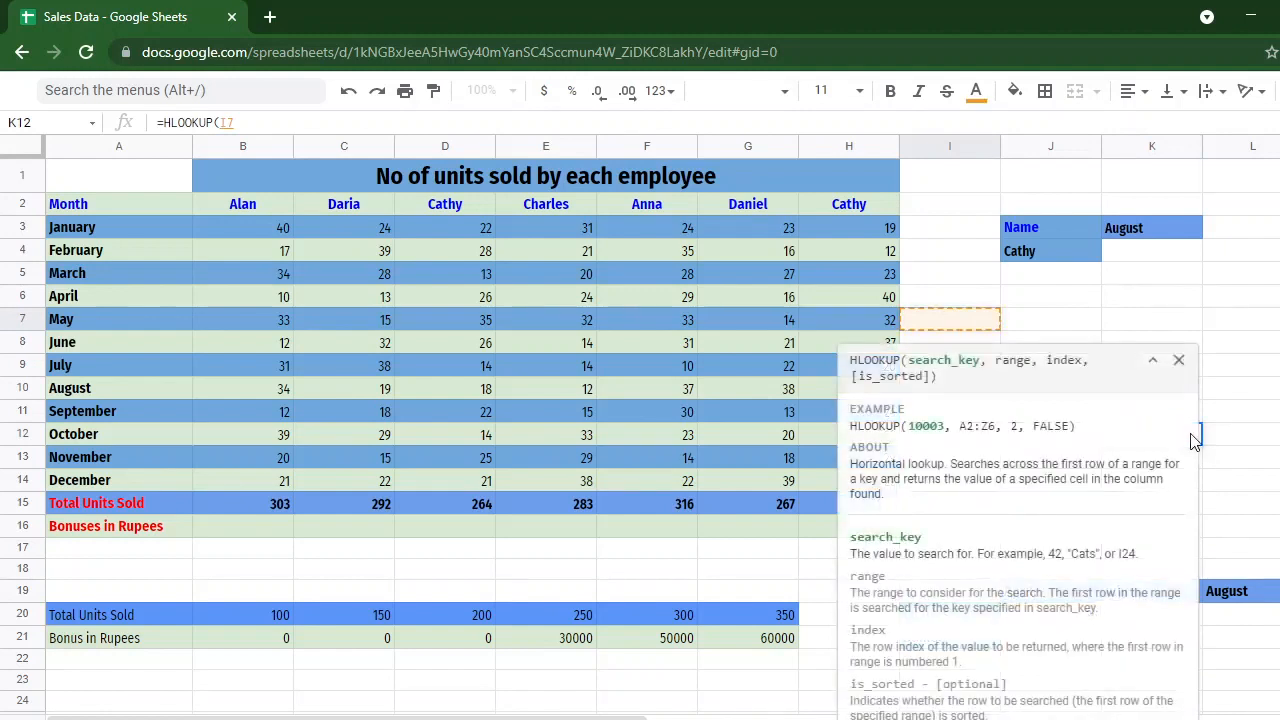
Step: Close the syntax help and delete the trial HLOOKUP formula from K12
{"action": "left_click", "coordinate": [1178, 360]}
{"action": "key", "text": "BackSpace"}
{"action": "key", "text": "BackSpace"}
{"action": "key", "text": "BackSpace"}
{"action": "key", "text": "BackSpace"}
{"action": "key", "text": "BackSpace"}
{"action": "key", "text": "BackSpace"}
{"action": "key", "text": "BackSpace"}
{"action": "key", "text": "BackSpace"}
{"action": "key", "text": "BackSpace"}
{"action": "key", "text": "BackSpace"}
{"action": "key", "text": "BackSpace"}
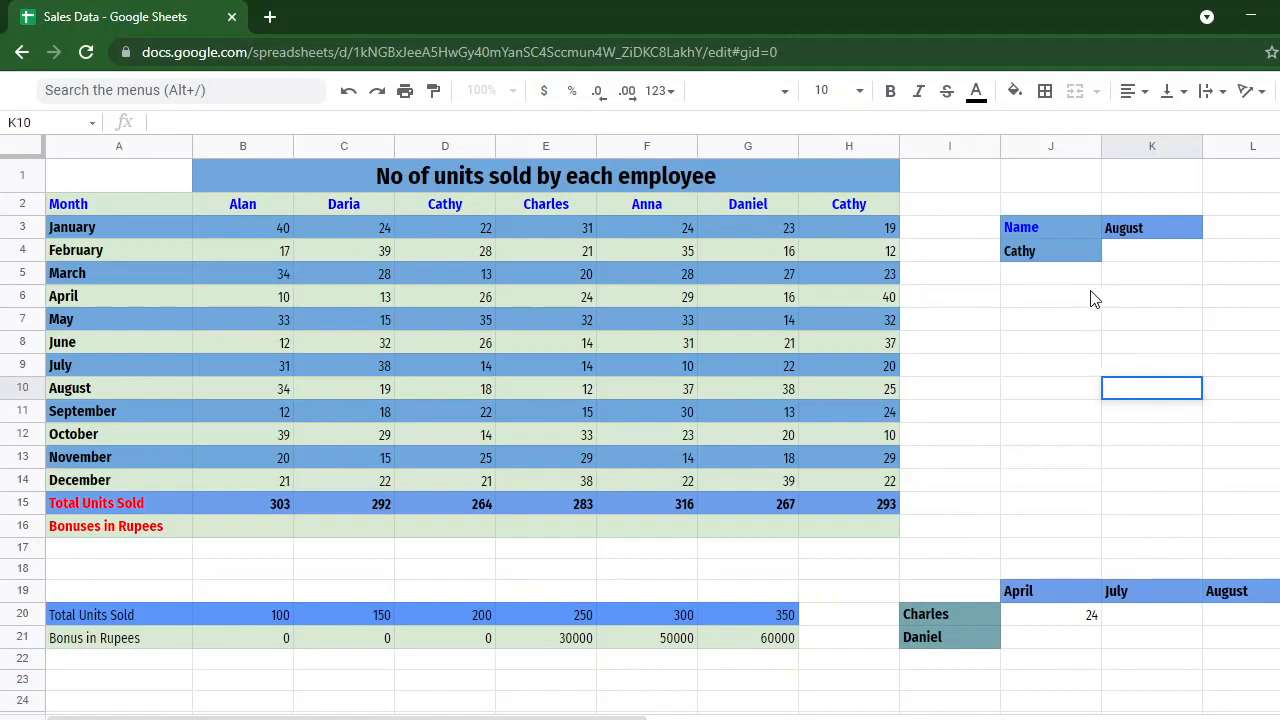
Step: Enter an HLOOKUP formula in K4 with the name from J4 as quoted text, range A2:H14, row index 9 and is_sorted 0
{"action": "left_click", "coordinate": [1147, 251]}
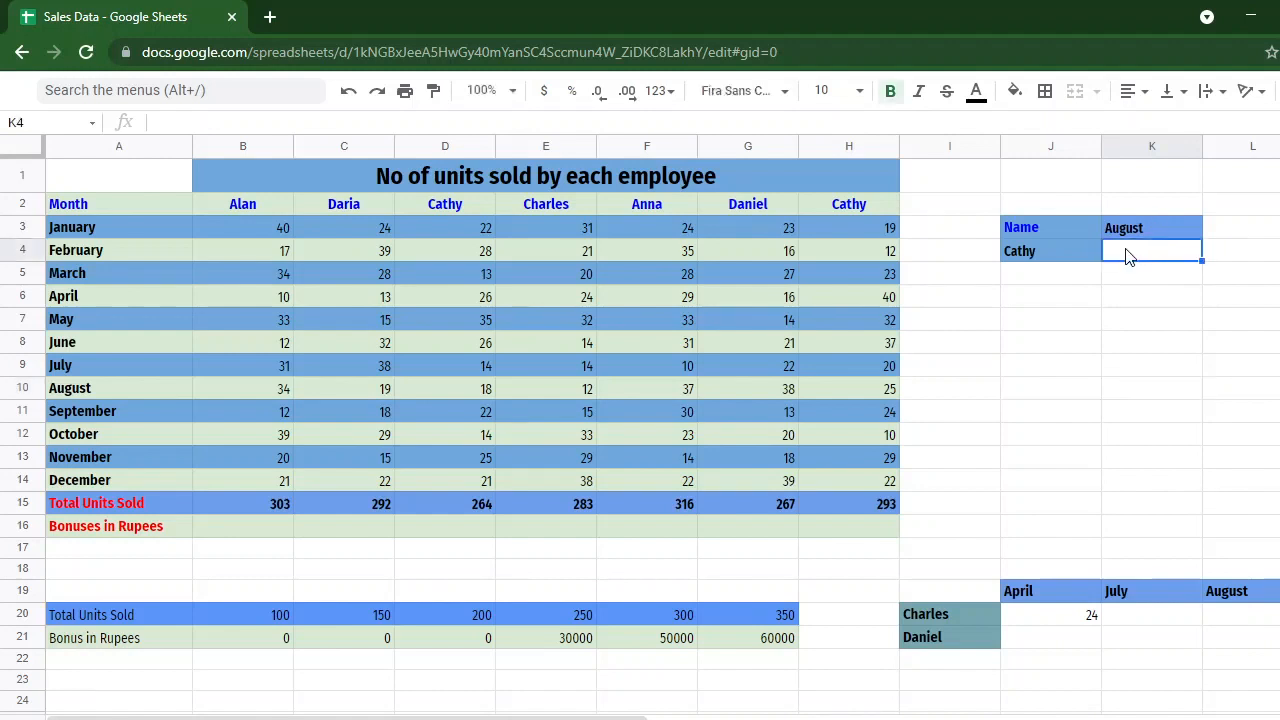
{"action": "double_click", "coordinate": [1134, 252]}
{"action": "type", "text": "=HLOOkup("}
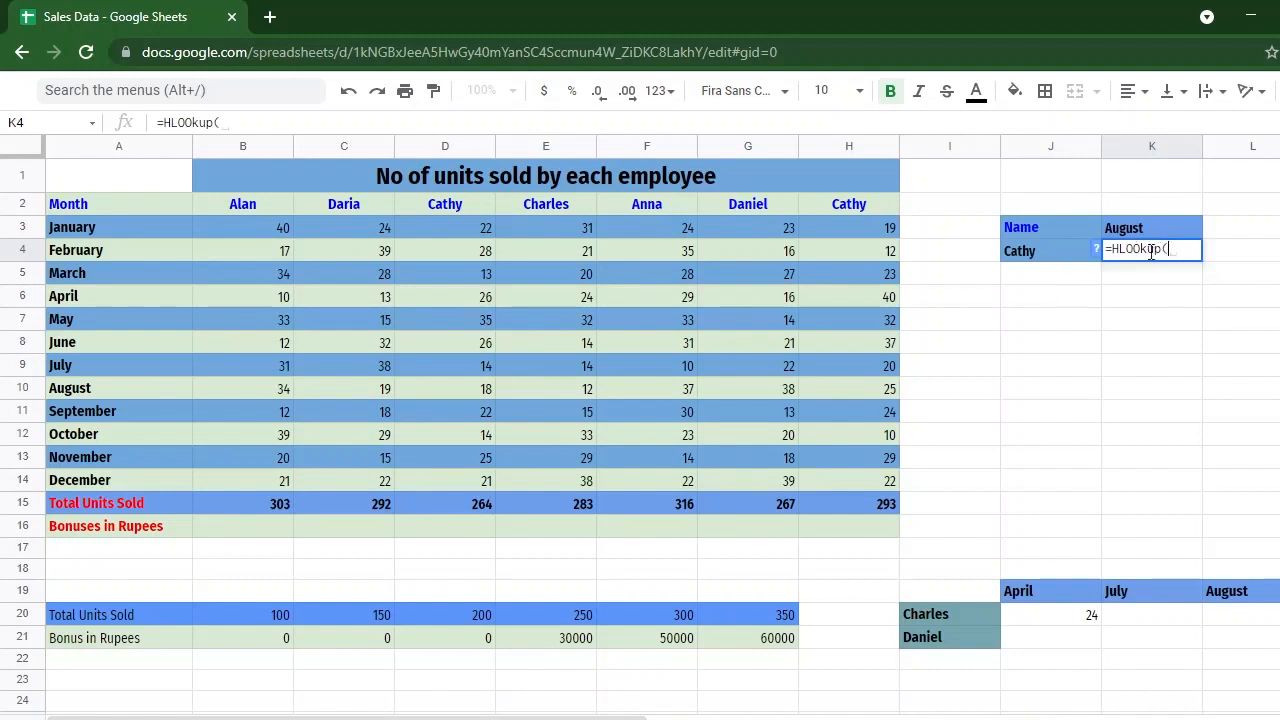
{"action": "type", "text": "\"Cathy"}
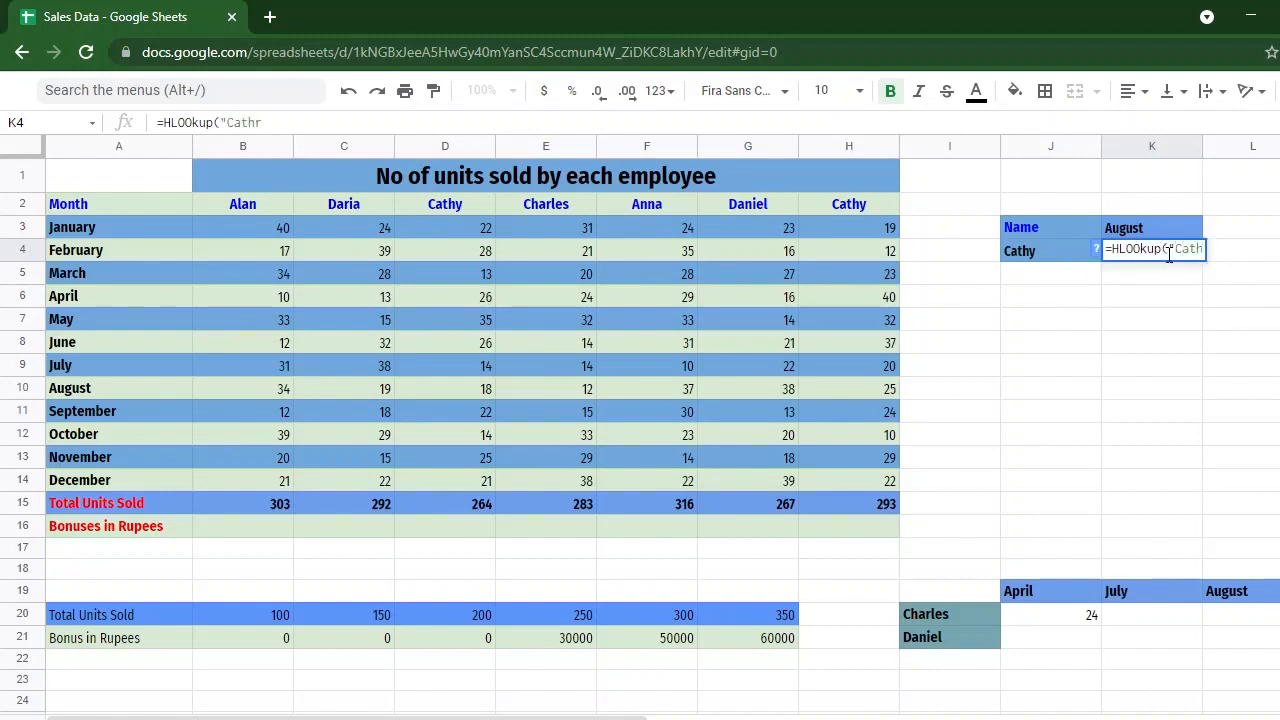
{"action": "type", "text": "\""}
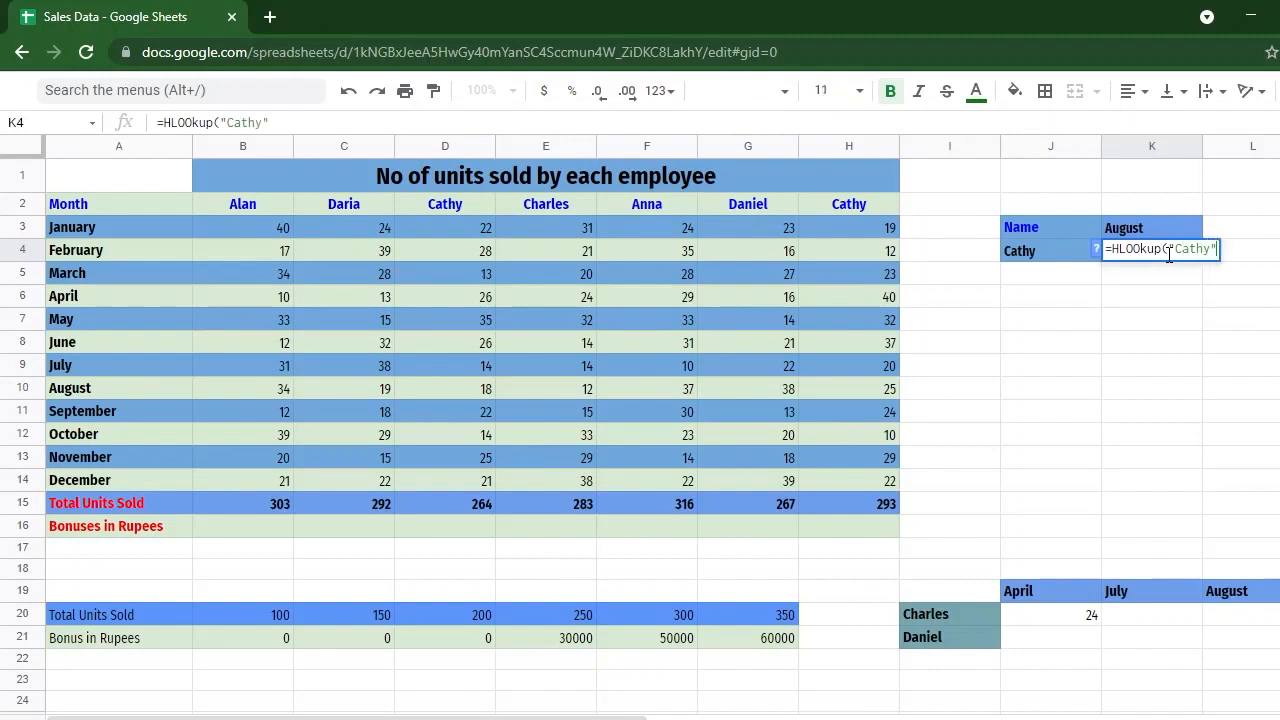
{"action": "type", "text": ","}
{"action": "left_click_drag", "start_coordinate": [105, 202], "coordinate": [847, 487]}
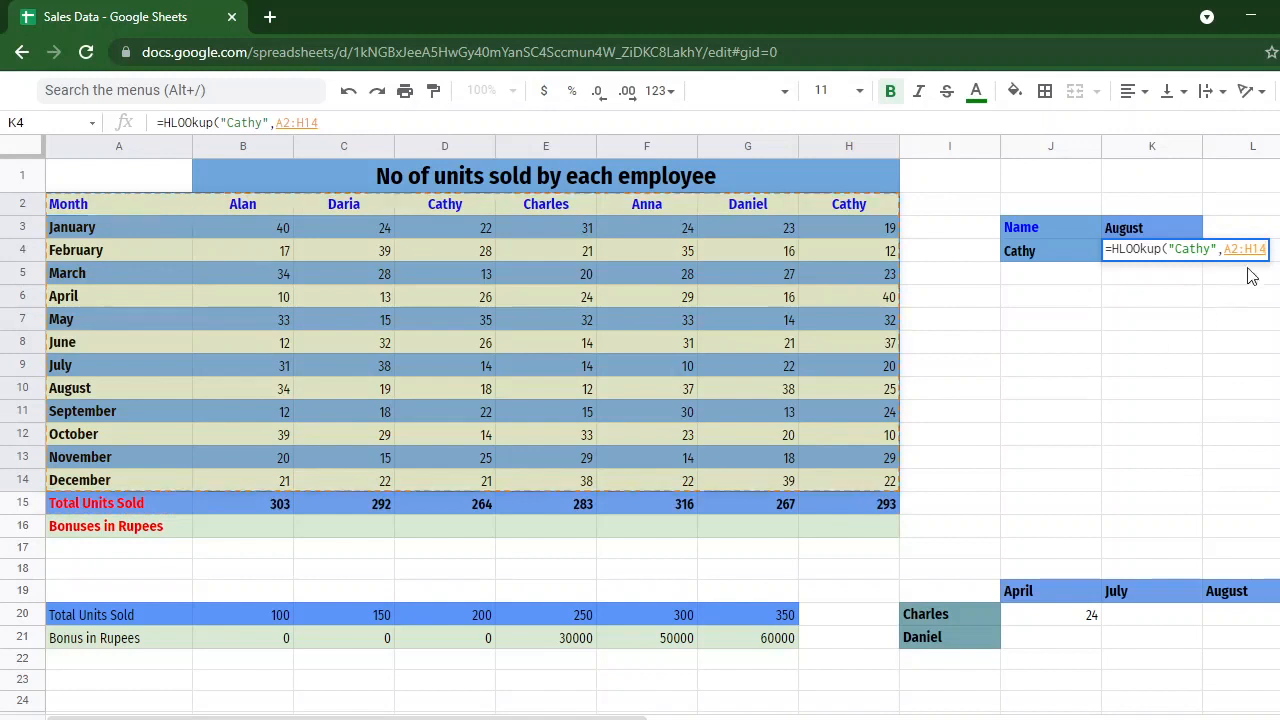
{"action": "type", "text": ","}
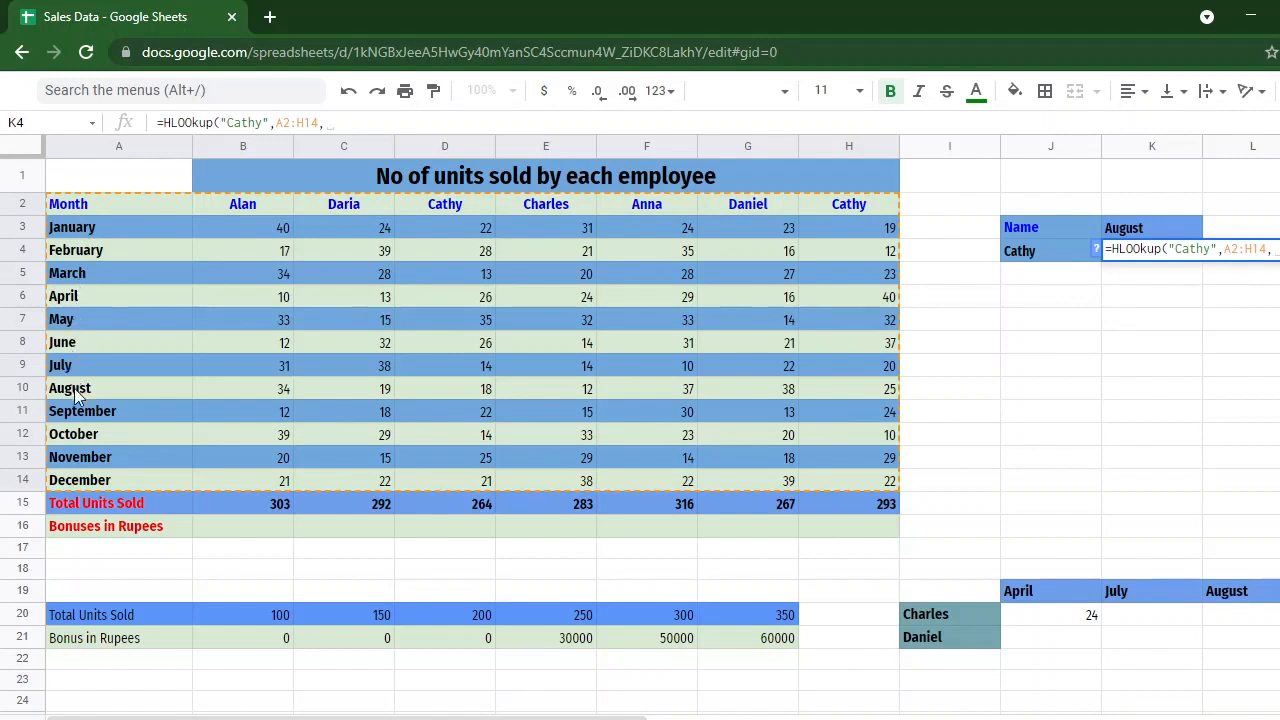
{"action": "type", "text": "9"}
{"action": "type", "text": ","}
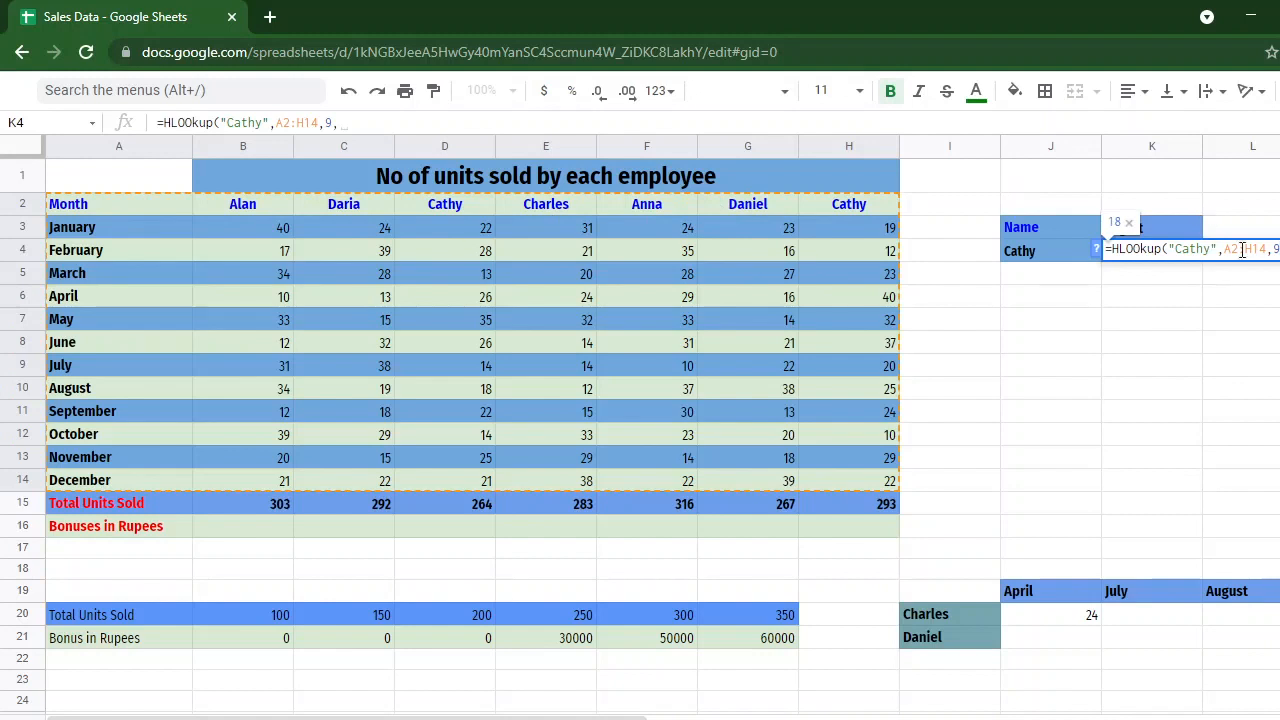
{"action": "type", "text": ")"}
{"action": "type", "text": "0"}
{"action": "key", "text": "Return"}
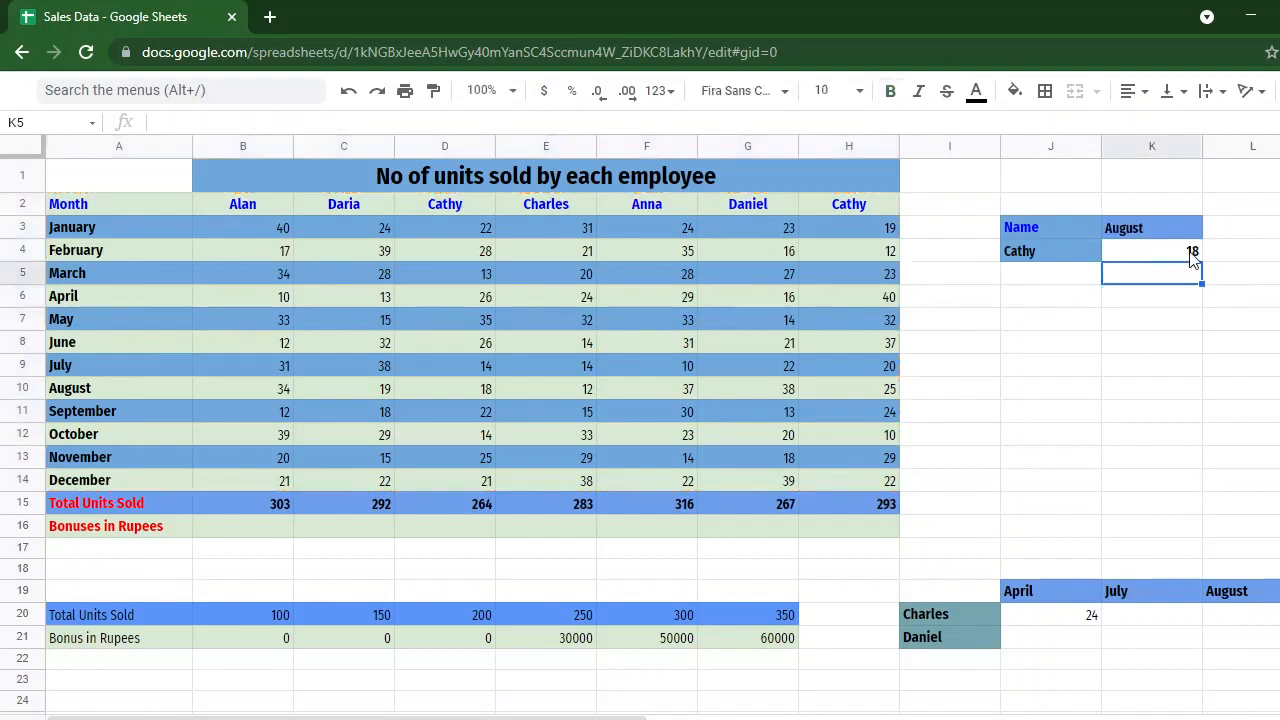
Step: Compare the HLOOKUP result in K4 with the employee's August figure in D10 of the sales table
{"action": "left_click", "coordinate": [1193, 259]}
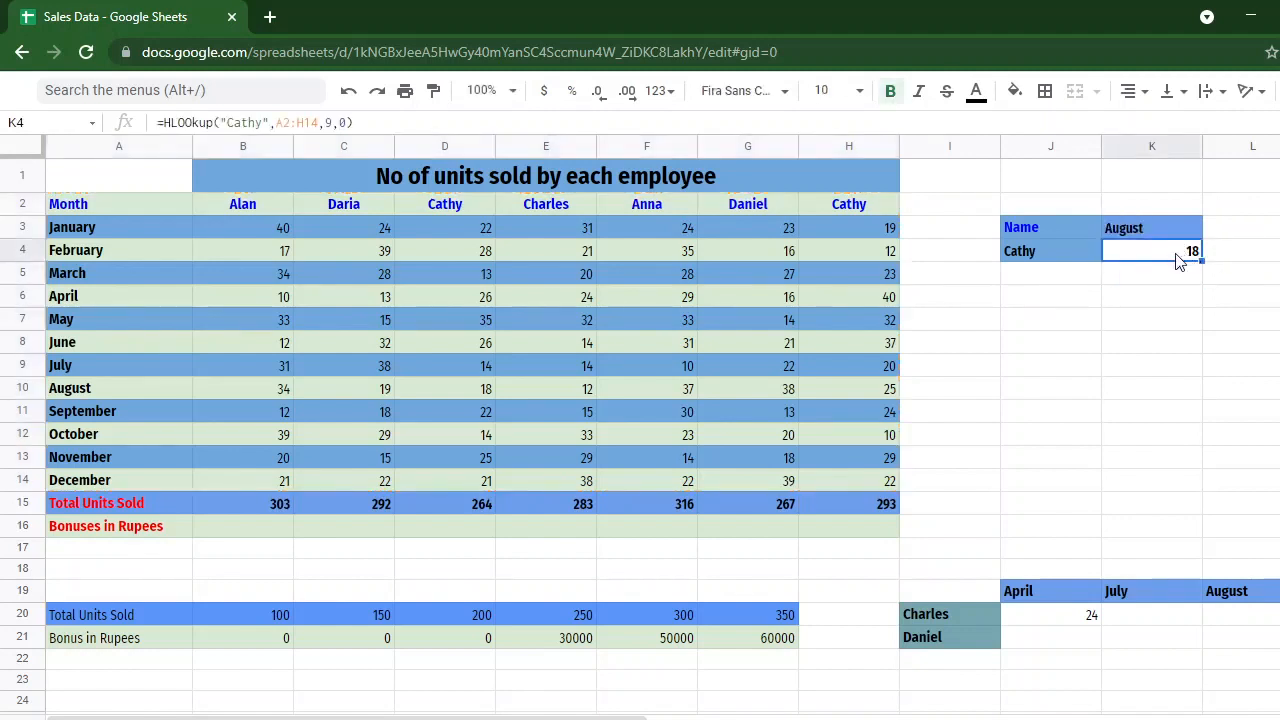
{"action": "left_click", "coordinate": [469, 227]}
{"action": "left_click", "coordinate": [165, 390]}
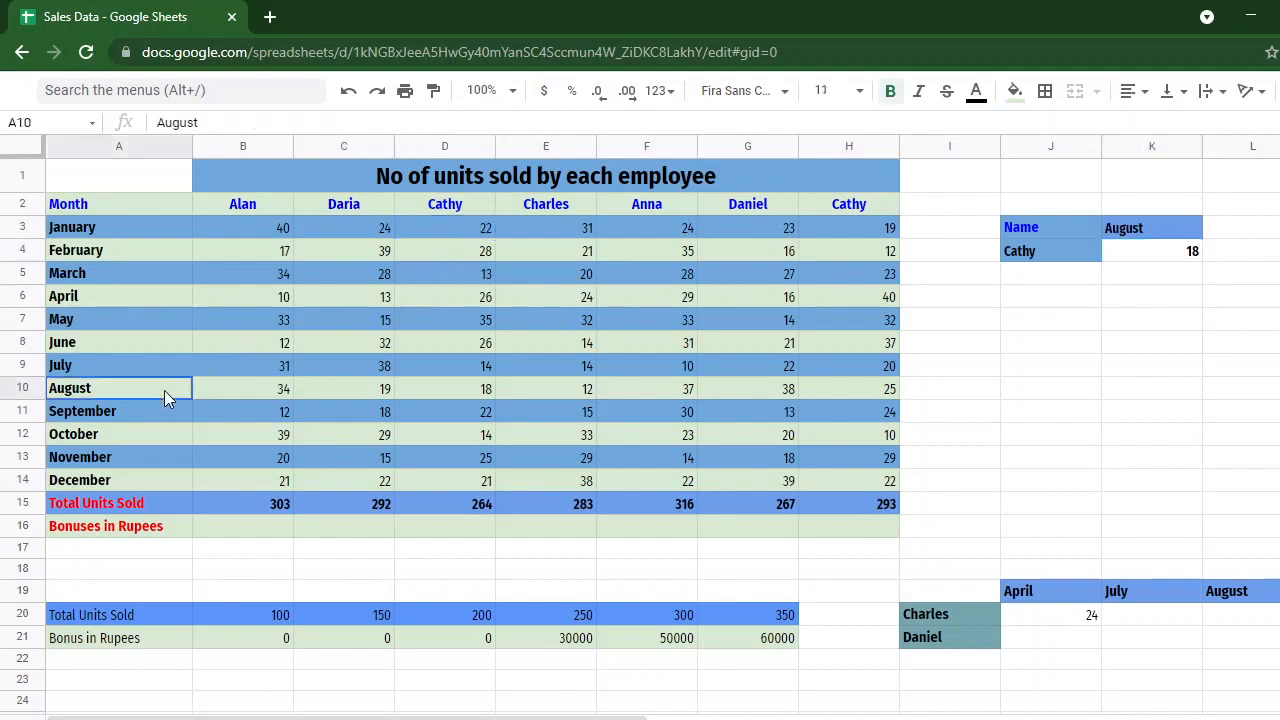
{"action": "left_click", "coordinate": [460, 390]}
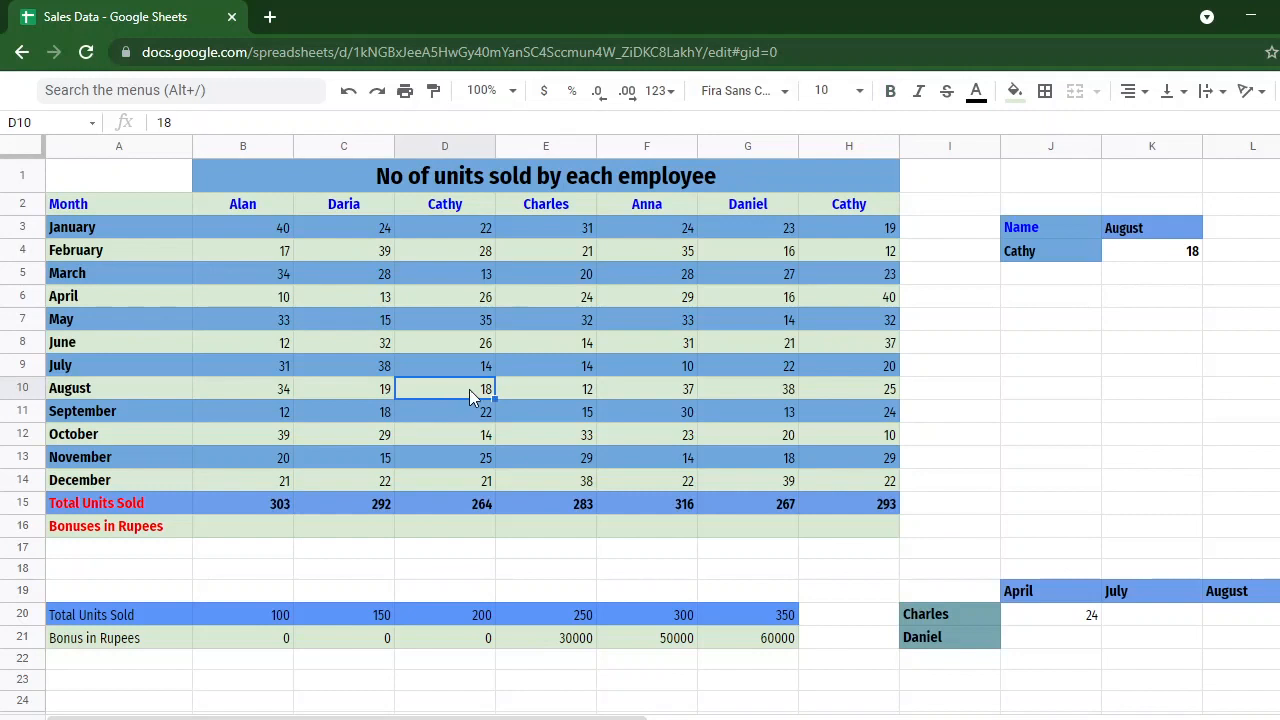
{"action": "left_click", "coordinate": [1083, 253]}
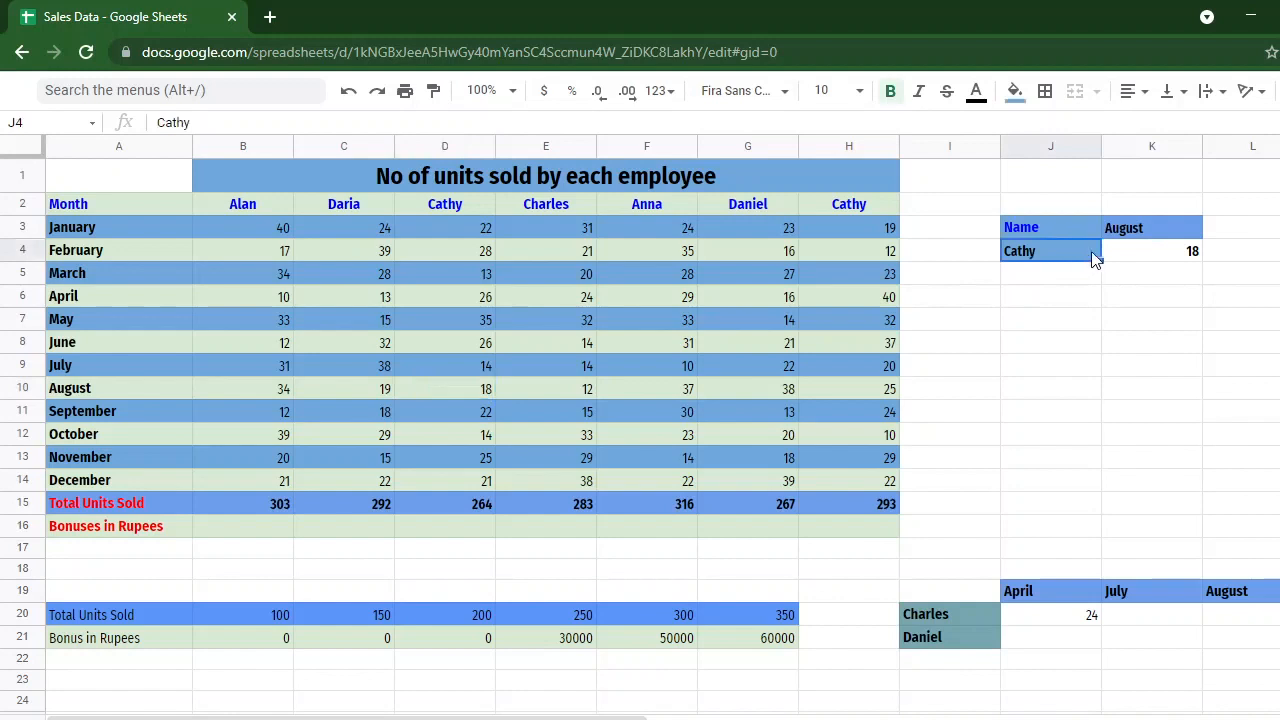
Step: Replace the quoted search name in K4's HLOOKUP formula with a reference to header cell D2
{"action": "left_click", "coordinate": [1110, 255]}
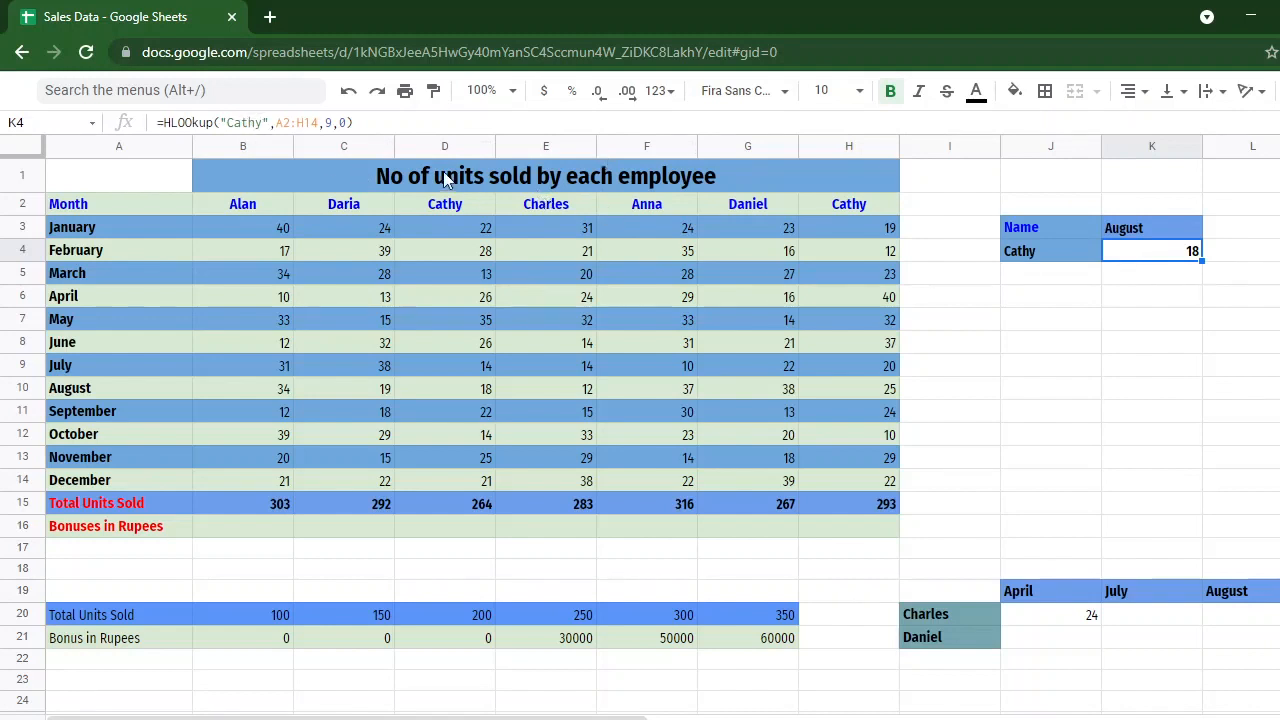
{"action": "left_click", "coordinate": [268, 122]}
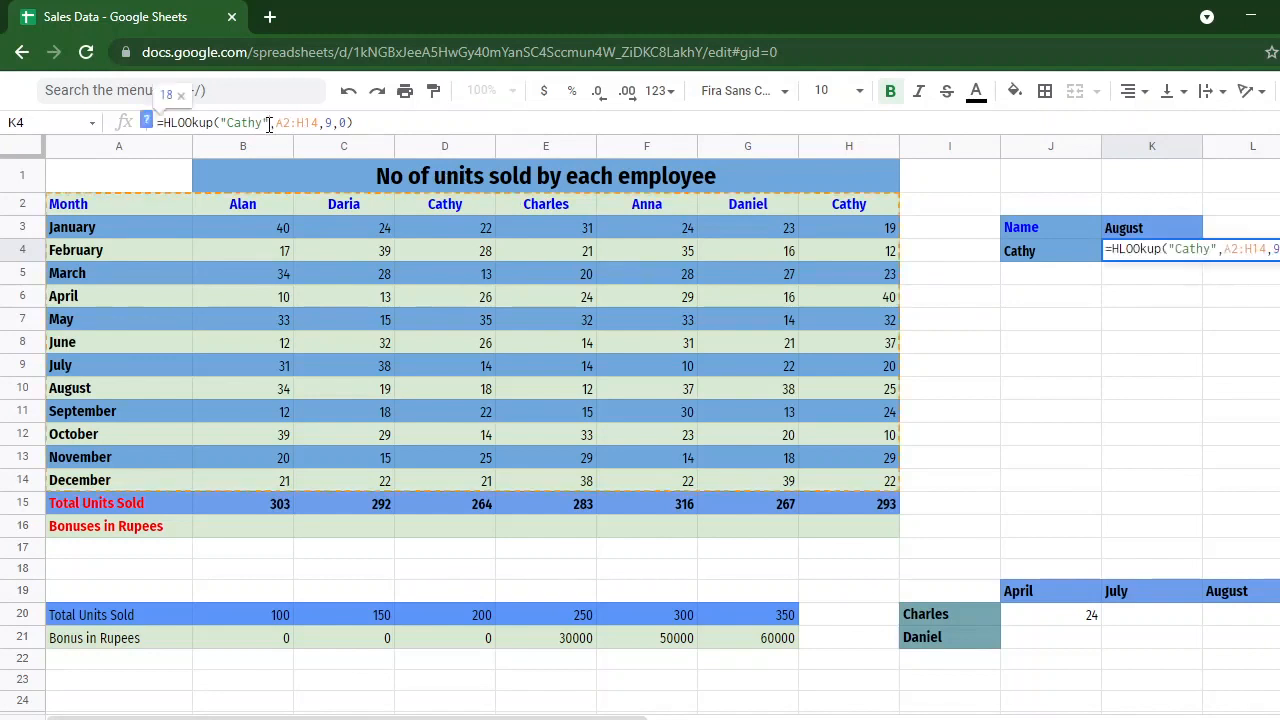
{"action": "key", "text": "BackSpace"}
{"action": "key", "text": "BackSpace"}
{"action": "key", "text": "BackSpace"}
{"action": "key", "text": "BackSpace"}
{"action": "key", "text": "BackSpace"}
{"action": "key", "text": "BackSpace"}
{"action": "key", "text": "BackSpace"}
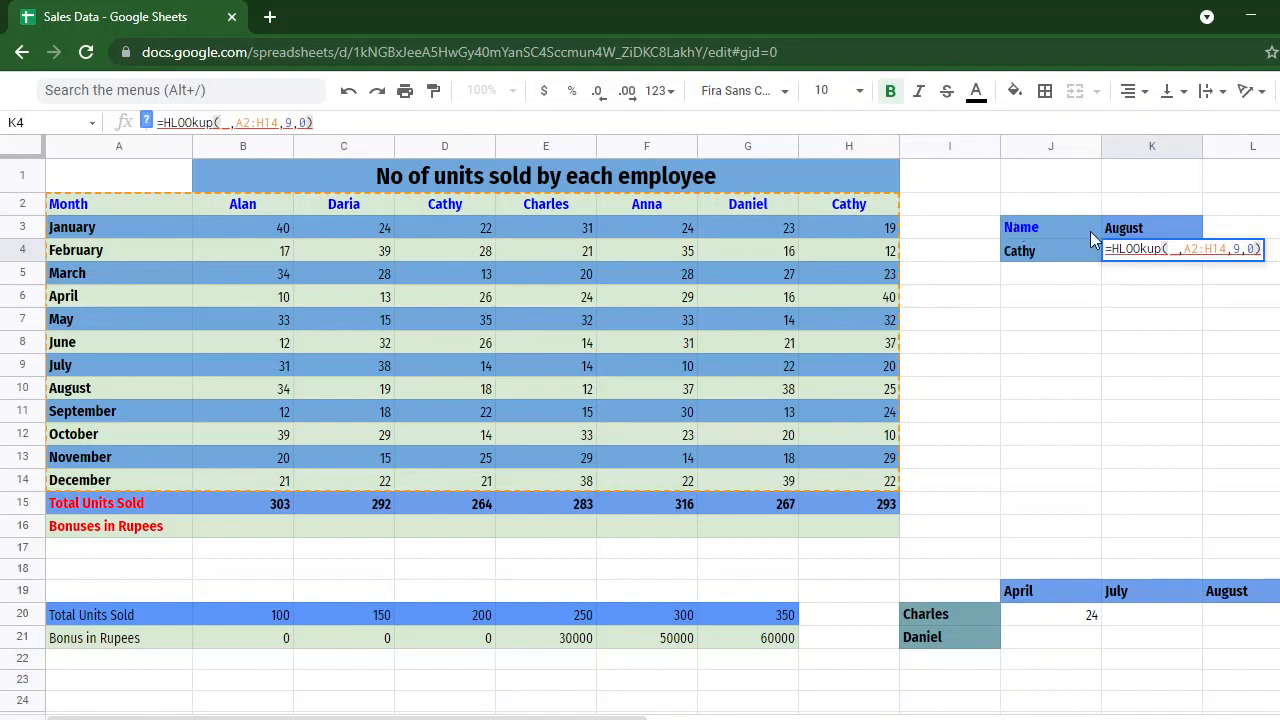
{"action": "left_click", "coordinate": [455, 207]}
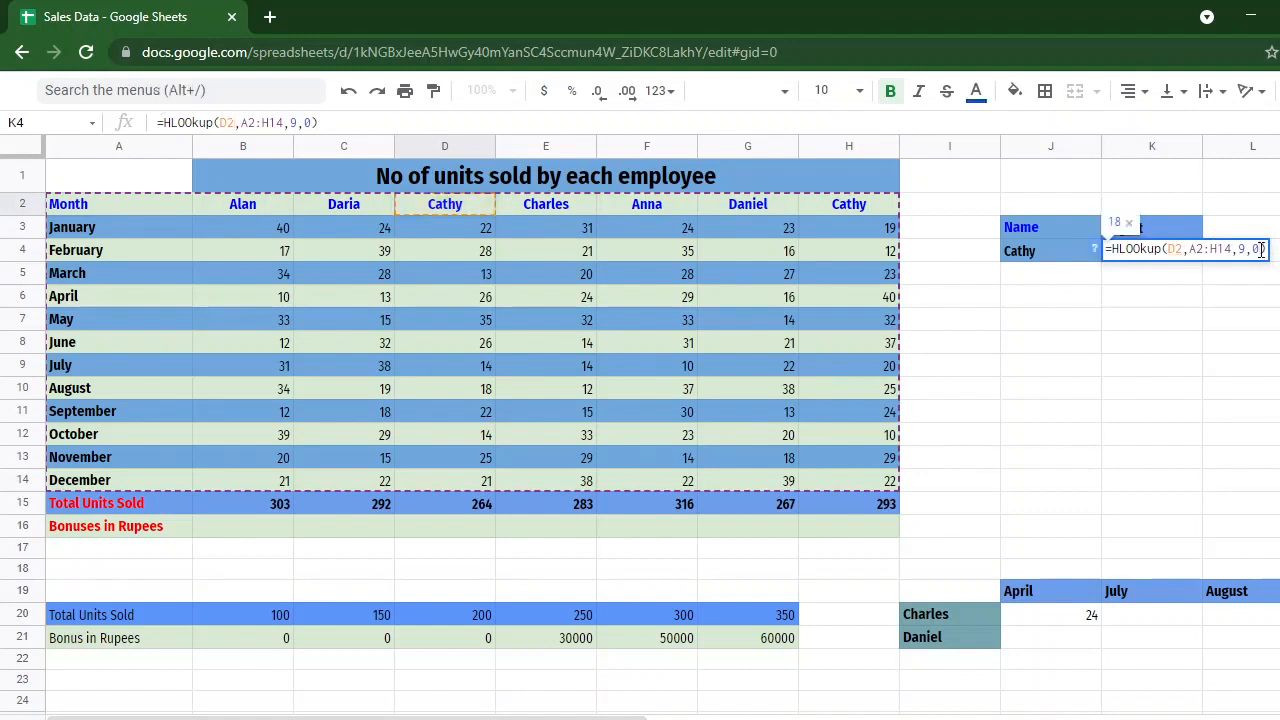
{"action": "key", "text": "Return"}
{"action": "left_click", "coordinate": [1190, 253]}
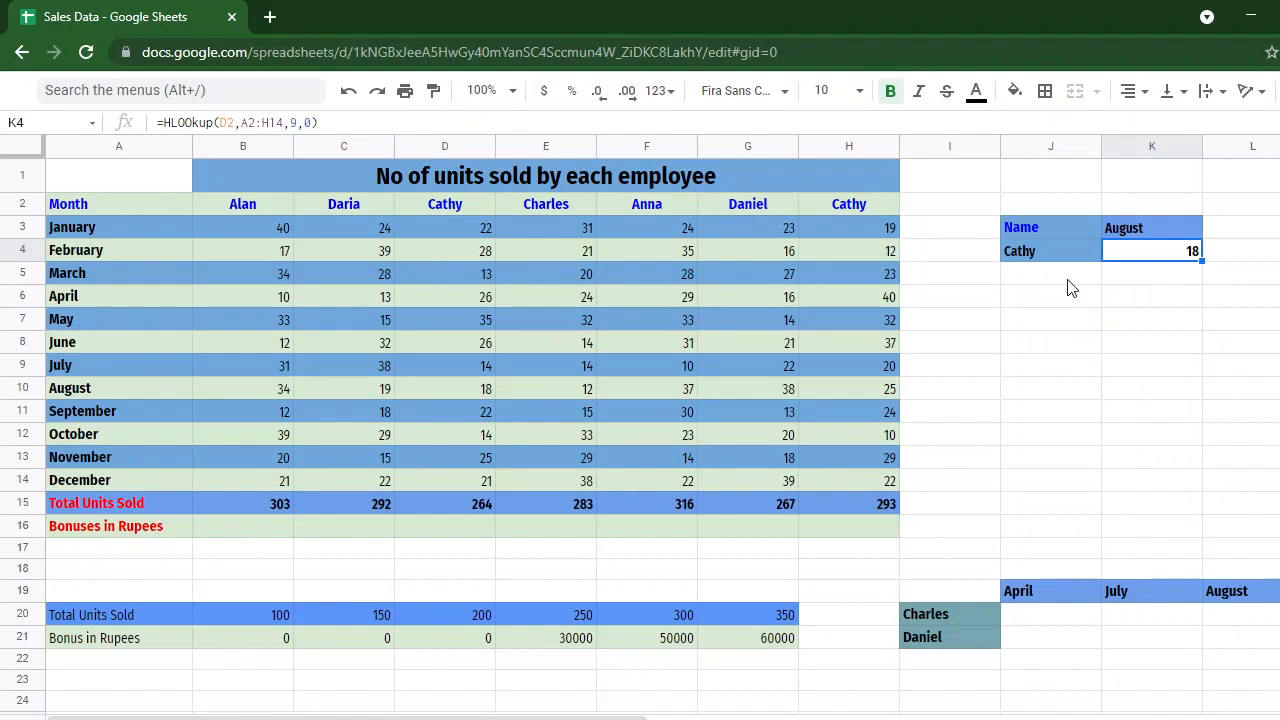
Step: Replace the D2 reference in K4's HLOOKUP formula with the employee name from J4 as quoted text
{"action": "left_click", "coordinate": [1066, 262]}
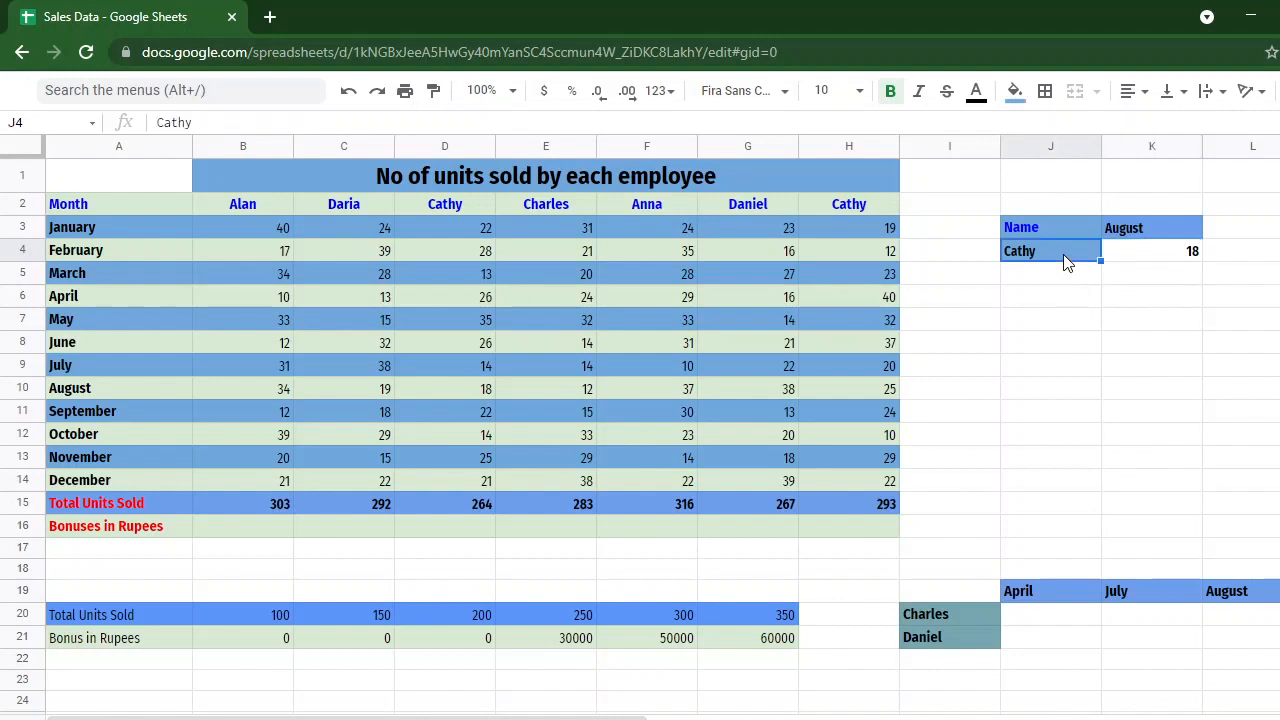
{"action": "left_click", "coordinate": [1130, 261]}
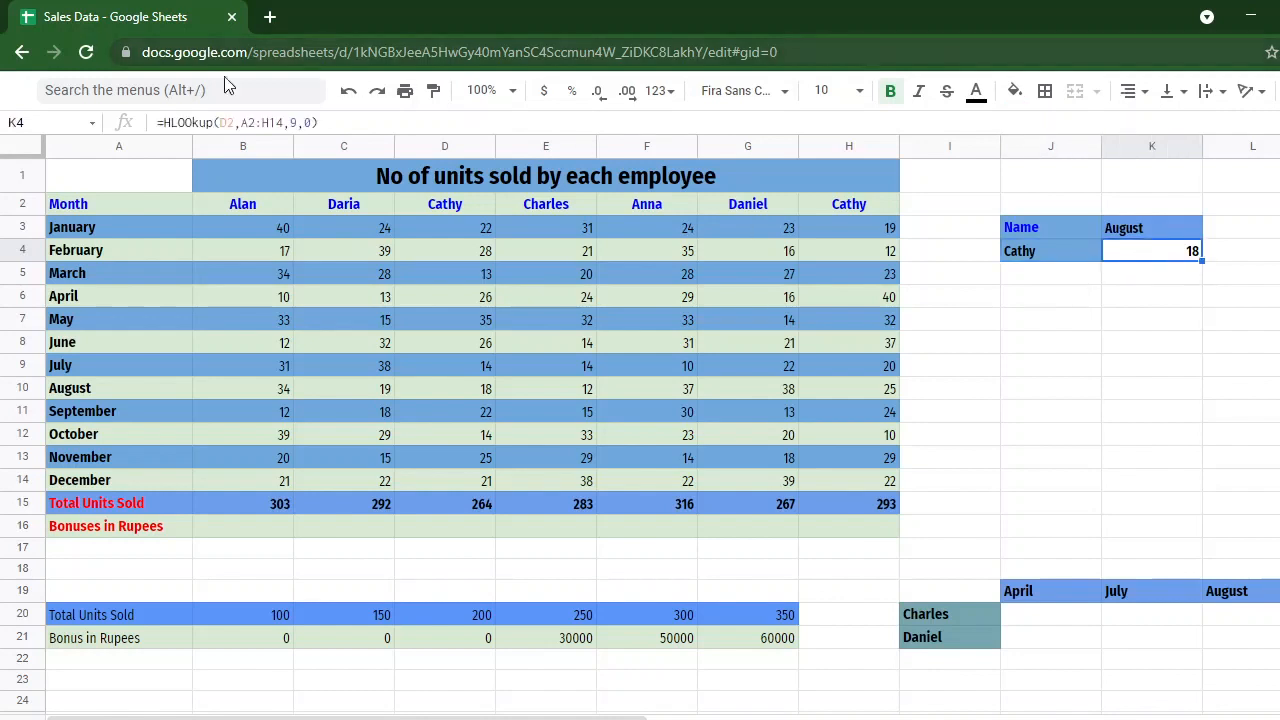
{"action": "left_click", "coordinate": [230, 124]}
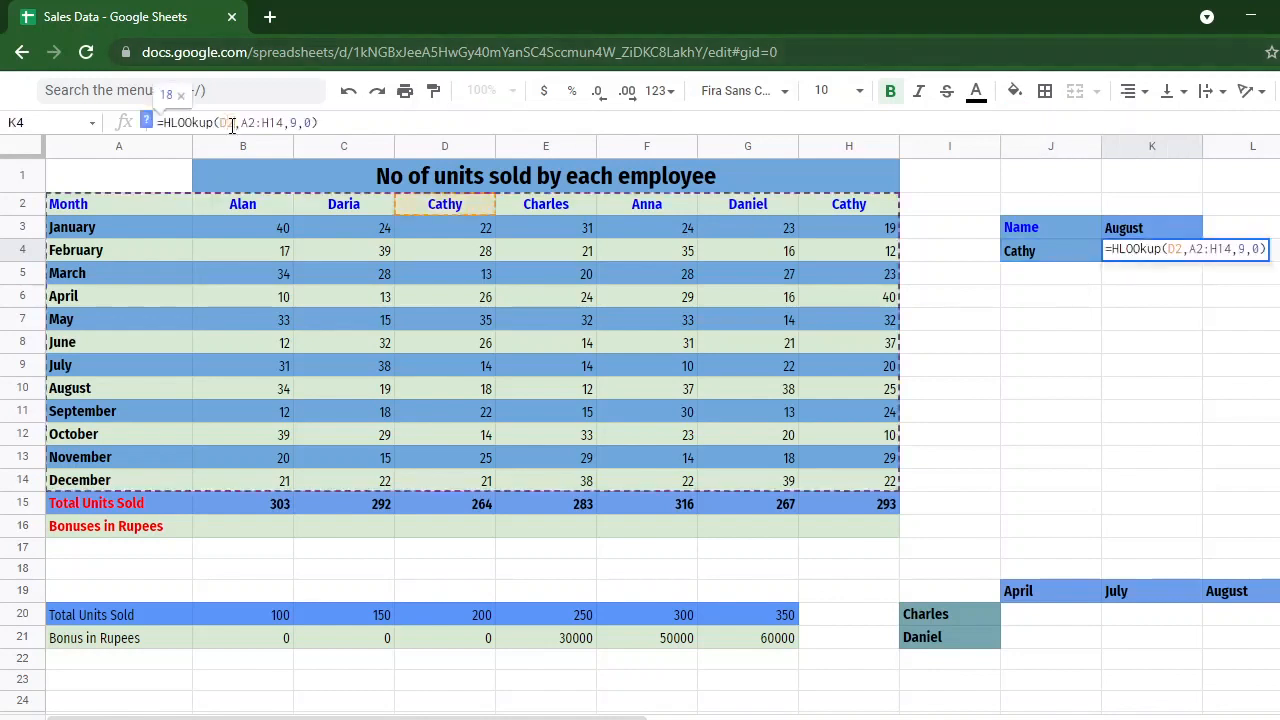
{"action": "double_click", "coordinate": [228, 123]}
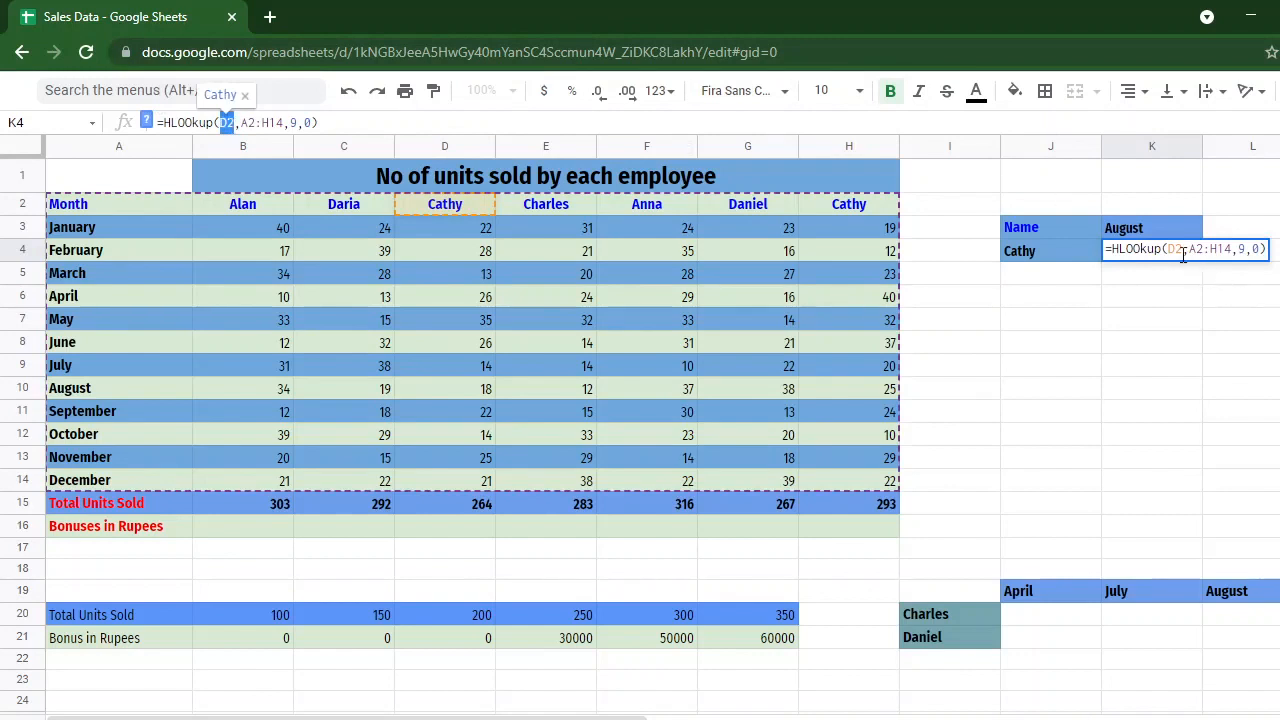
{"action": "key", "text": "BackSpace"}
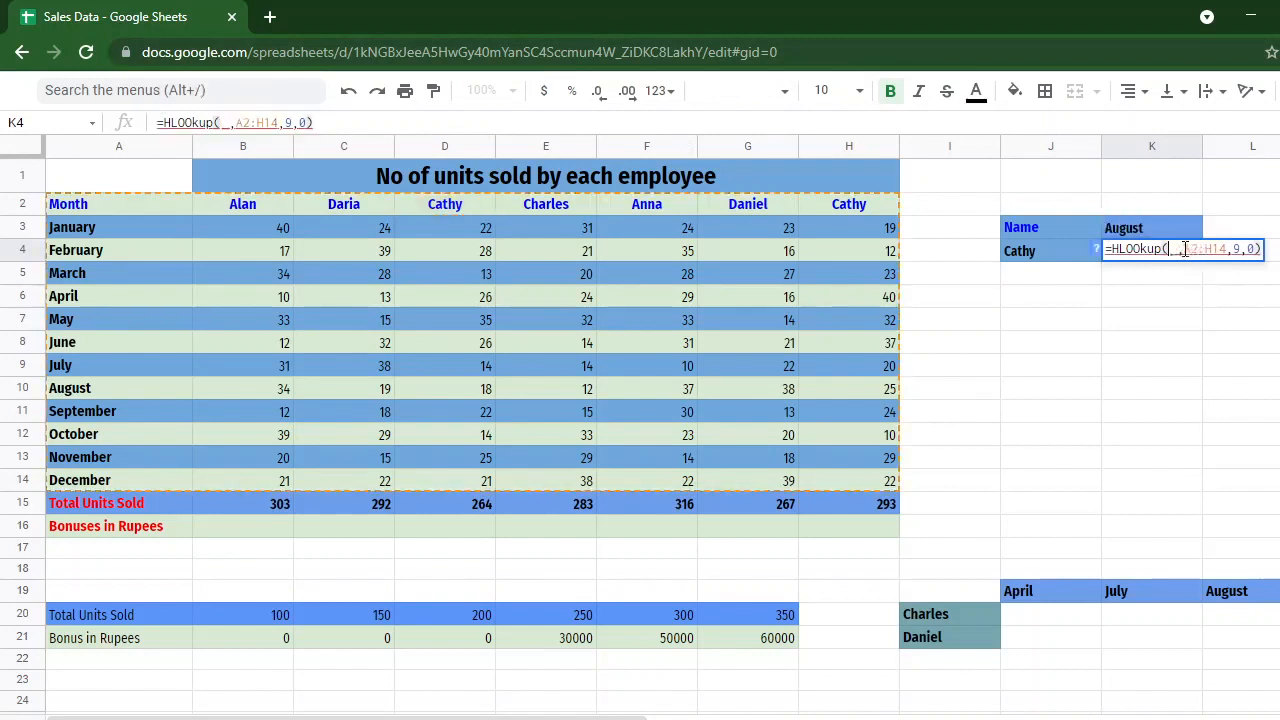
{"action": "type", "text": "\"Cathy\""}
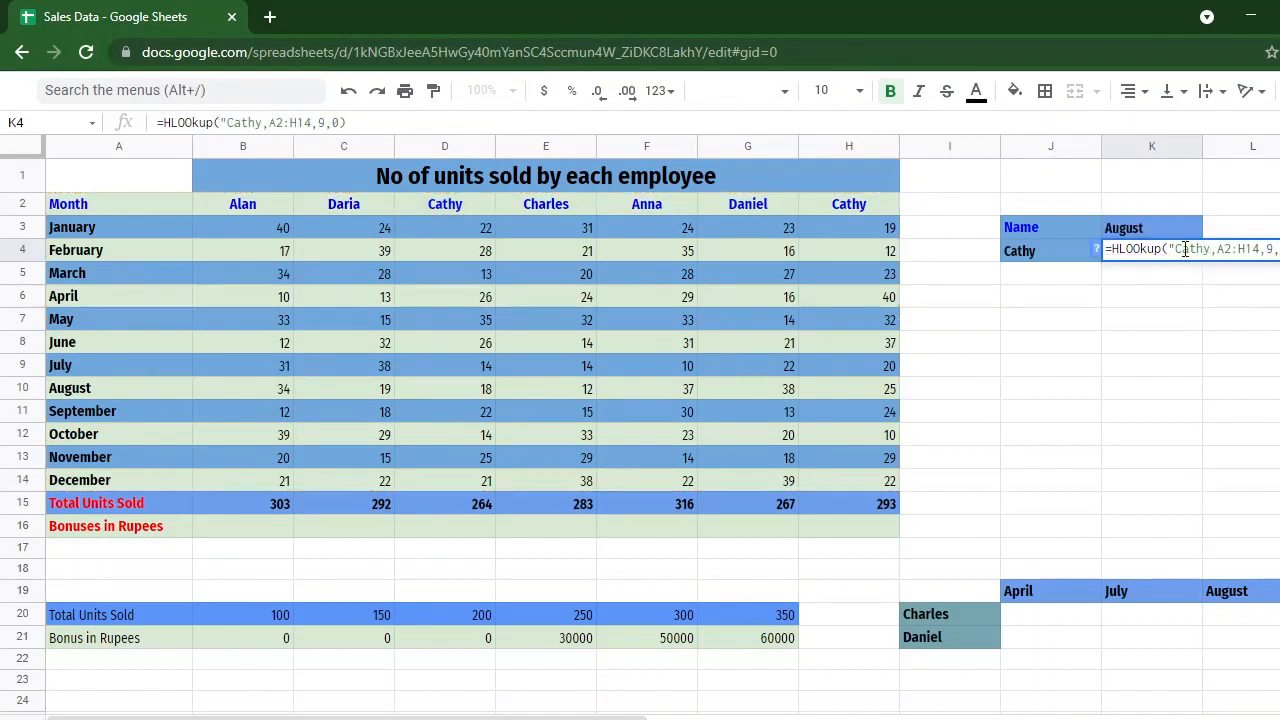
{"action": "key", "text": "Return"}
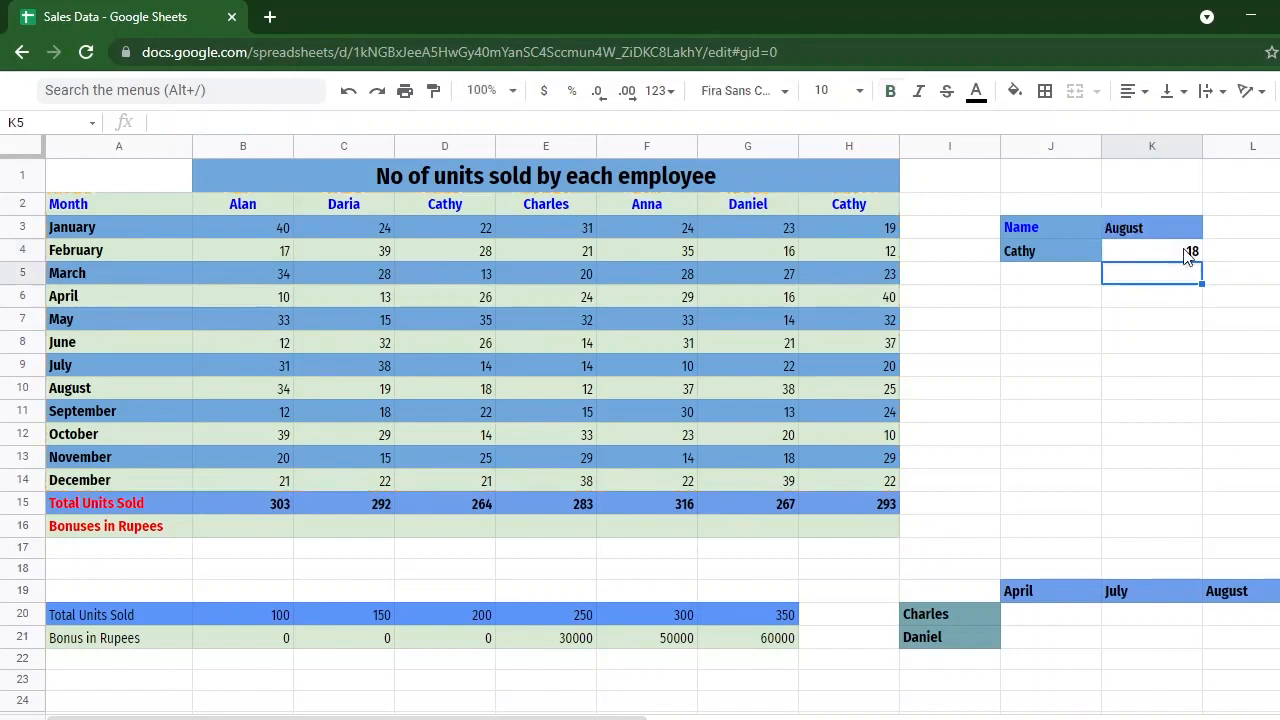
{"action": "left_click", "coordinate": [1187, 256]}
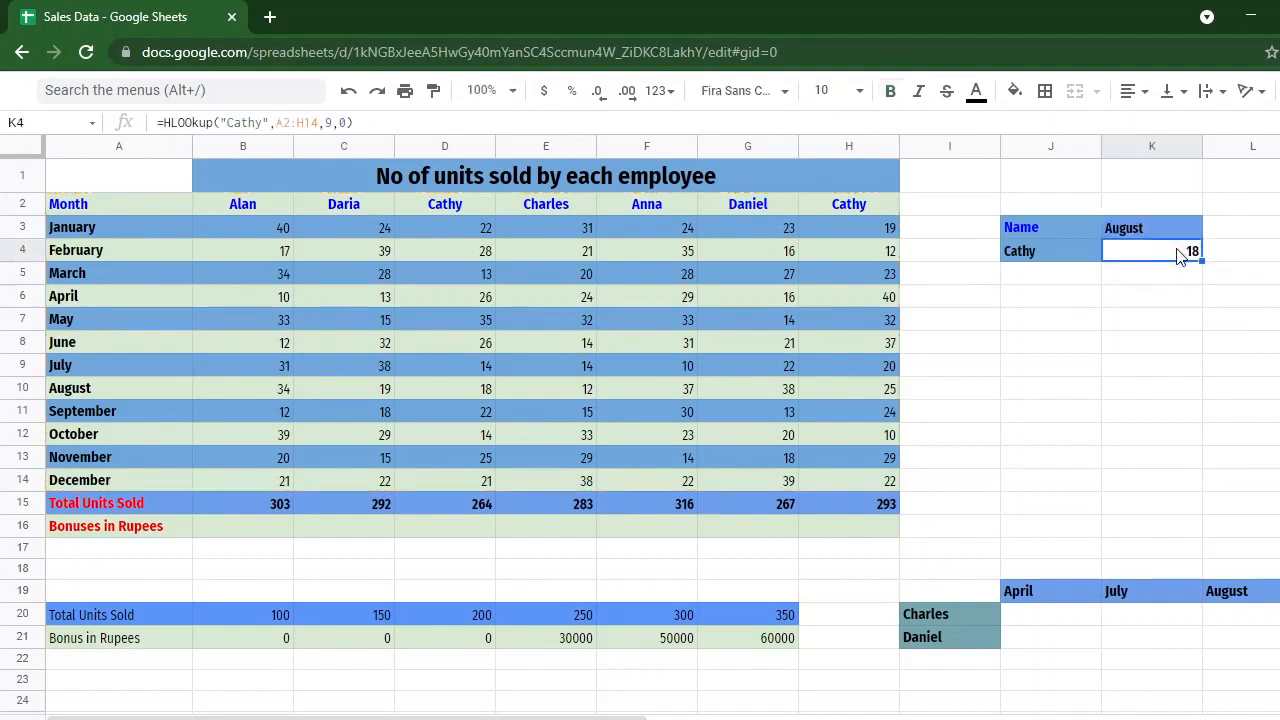
Step: Append the initial R to the duplicate employee name in header H2 and to the lookup name in J4
{"action": "left_click", "coordinate": [457, 206]}
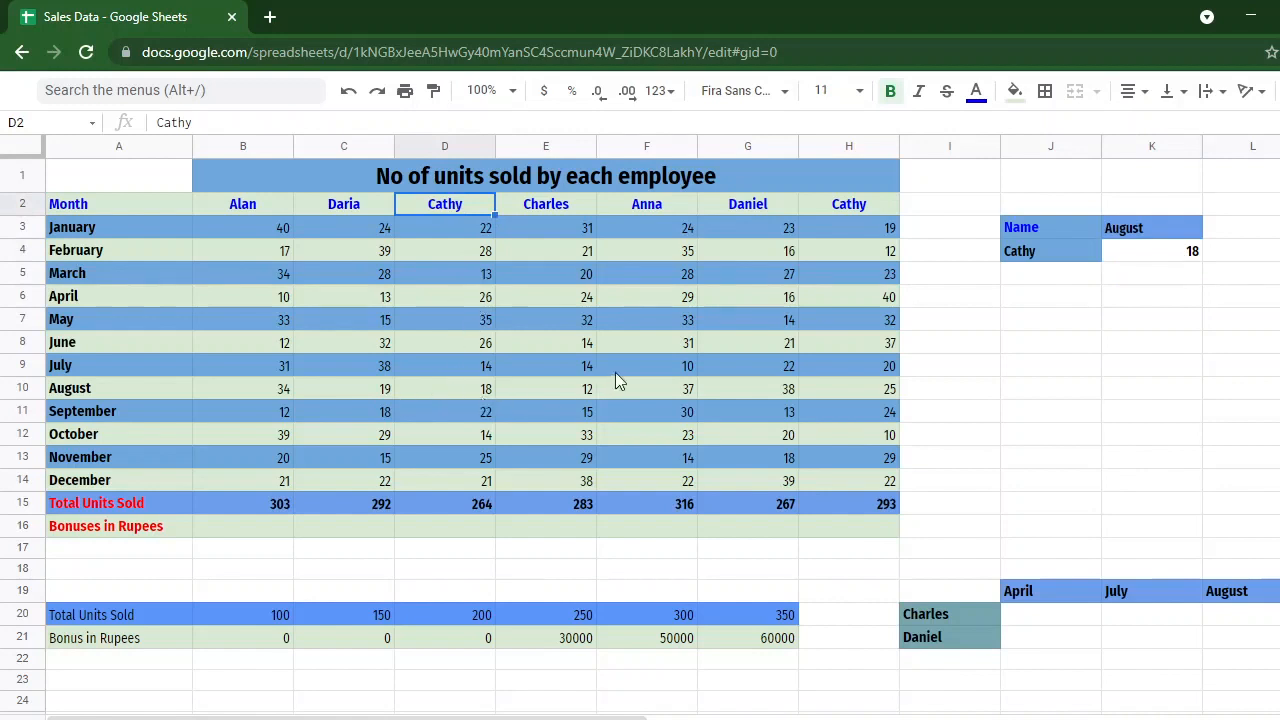
{"action": "left_click", "coordinate": [857, 204]}
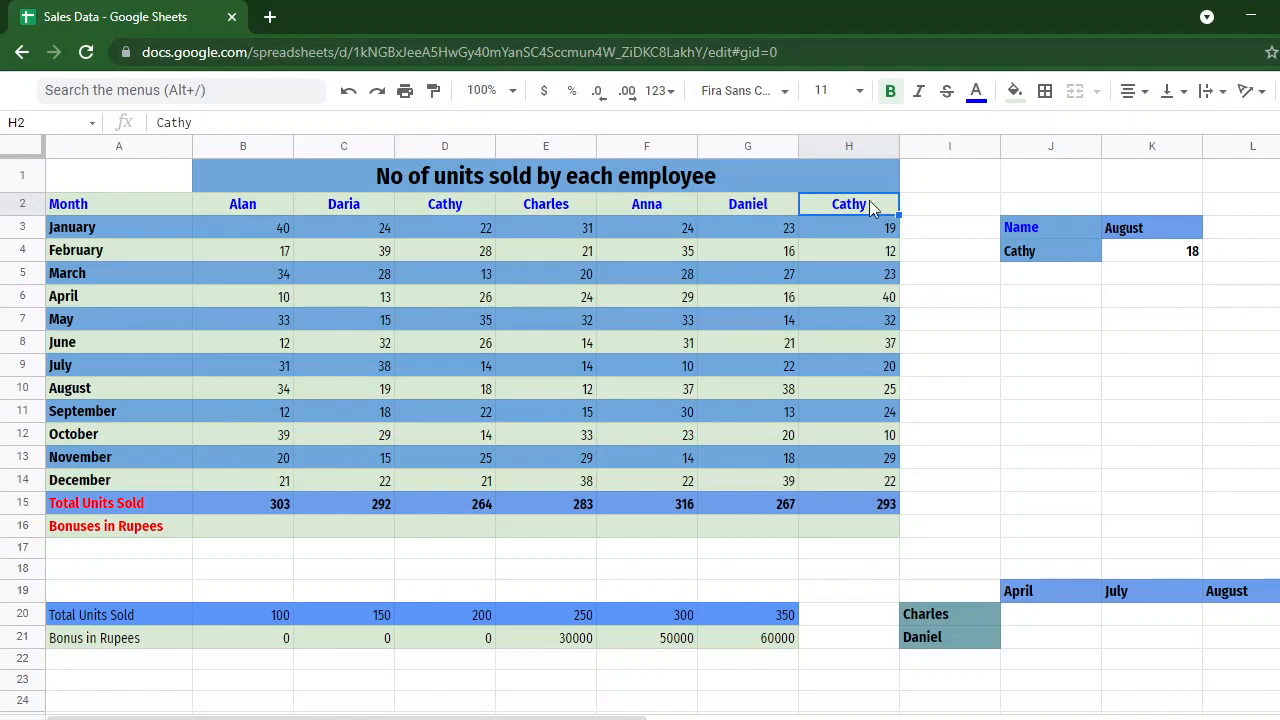
{"action": "double_click", "coordinate": [871, 206]}
{"action": "type", "text": "R"}
{"action": "left_click", "coordinate": [1062, 261]}
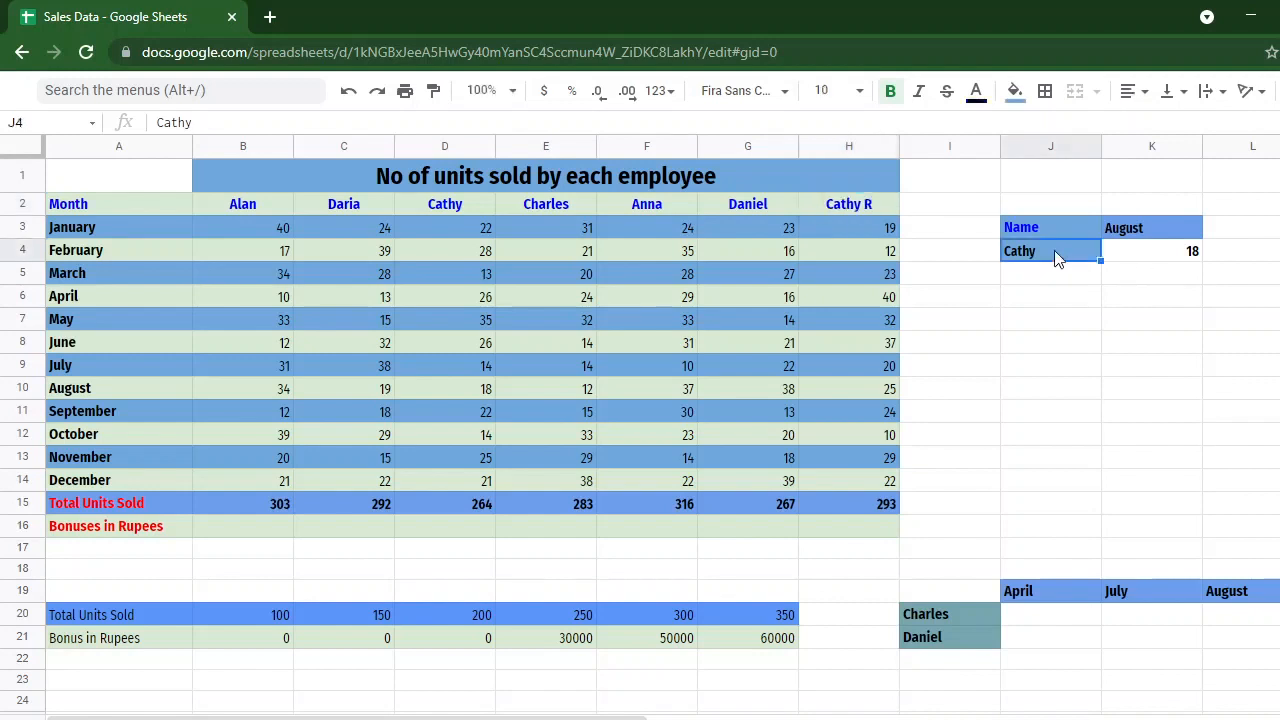
{"action": "double_click", "coordinate": [1054, 250]}
{"action": "type", "text": "R"}
Step: Append the initial R to the quoted search name in K4's formula and compare the result with H10
{"action": "left_click", "coordinate": [1148, 262]}
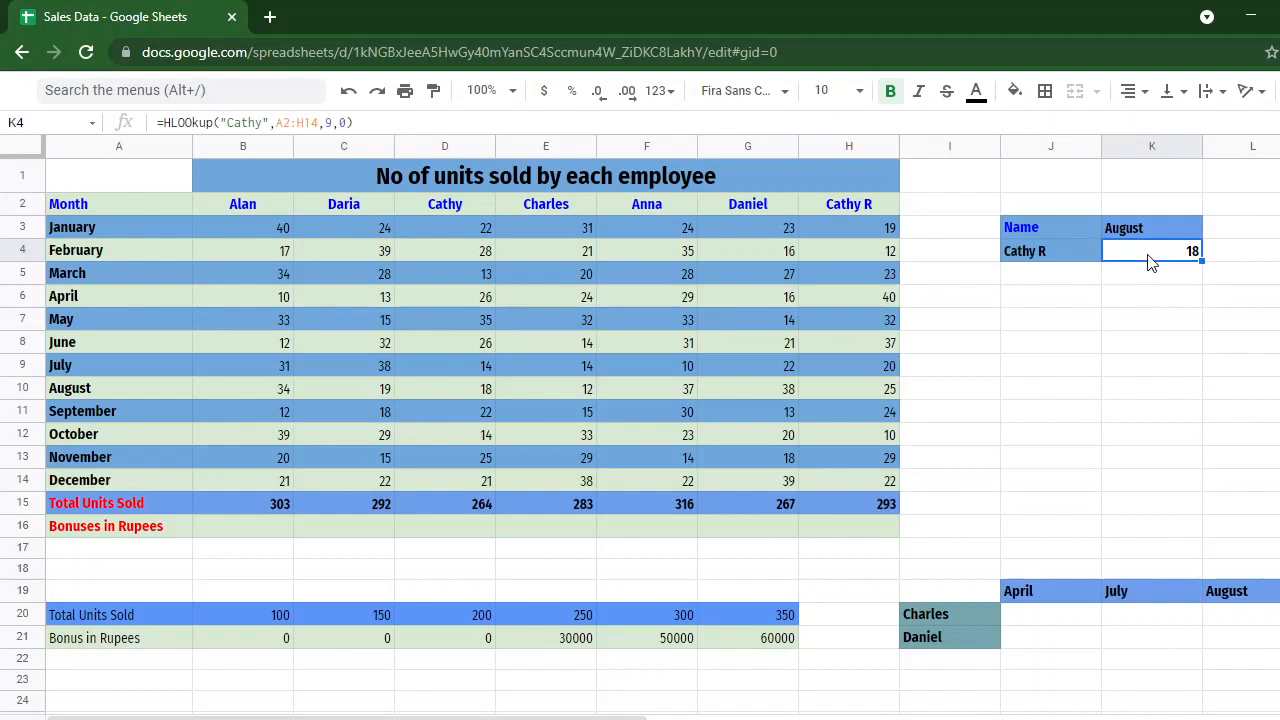
{"action": "left_click", "coordinate": [268, 122]}
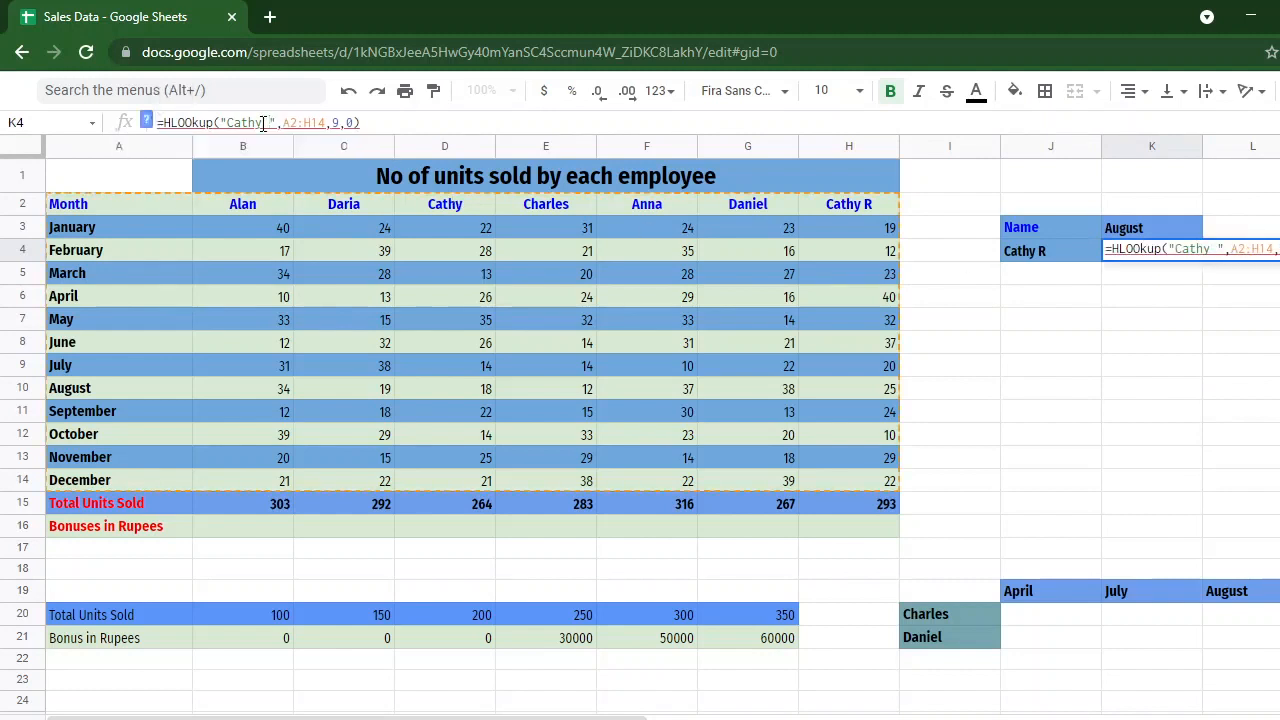
{"action": "type", "text": "R"}
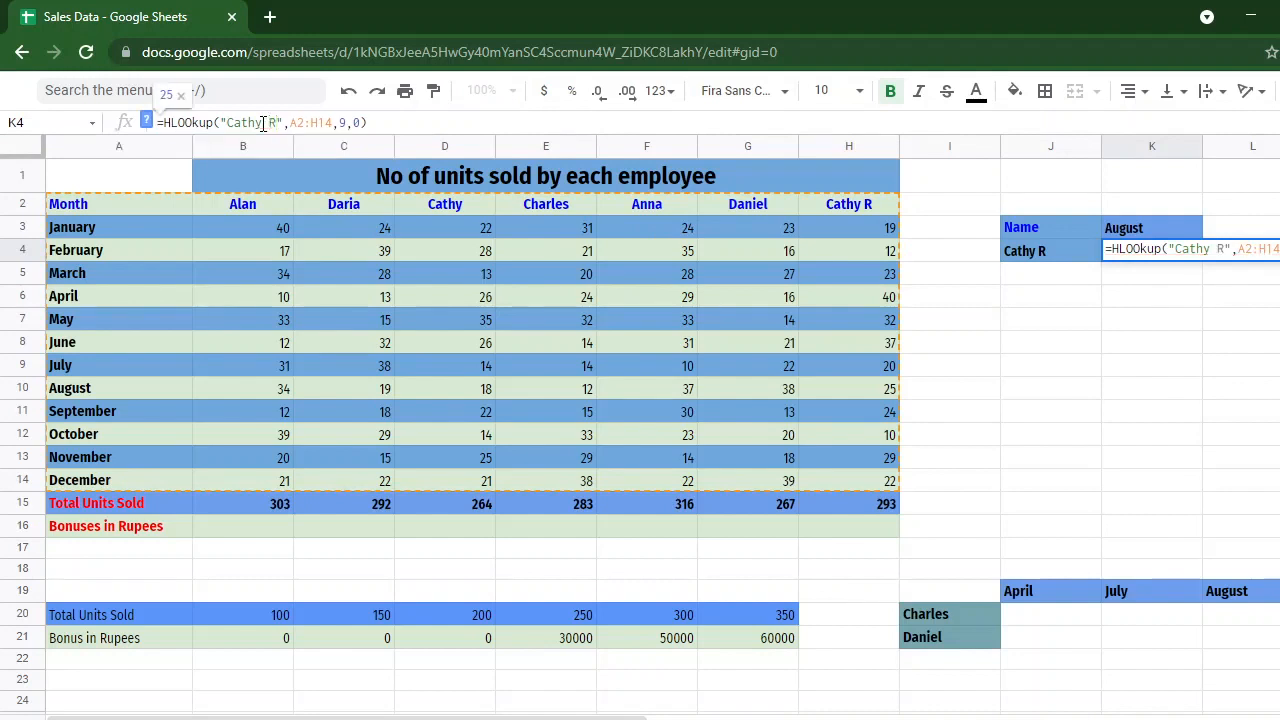
{"action": "key", "text": "Return"}
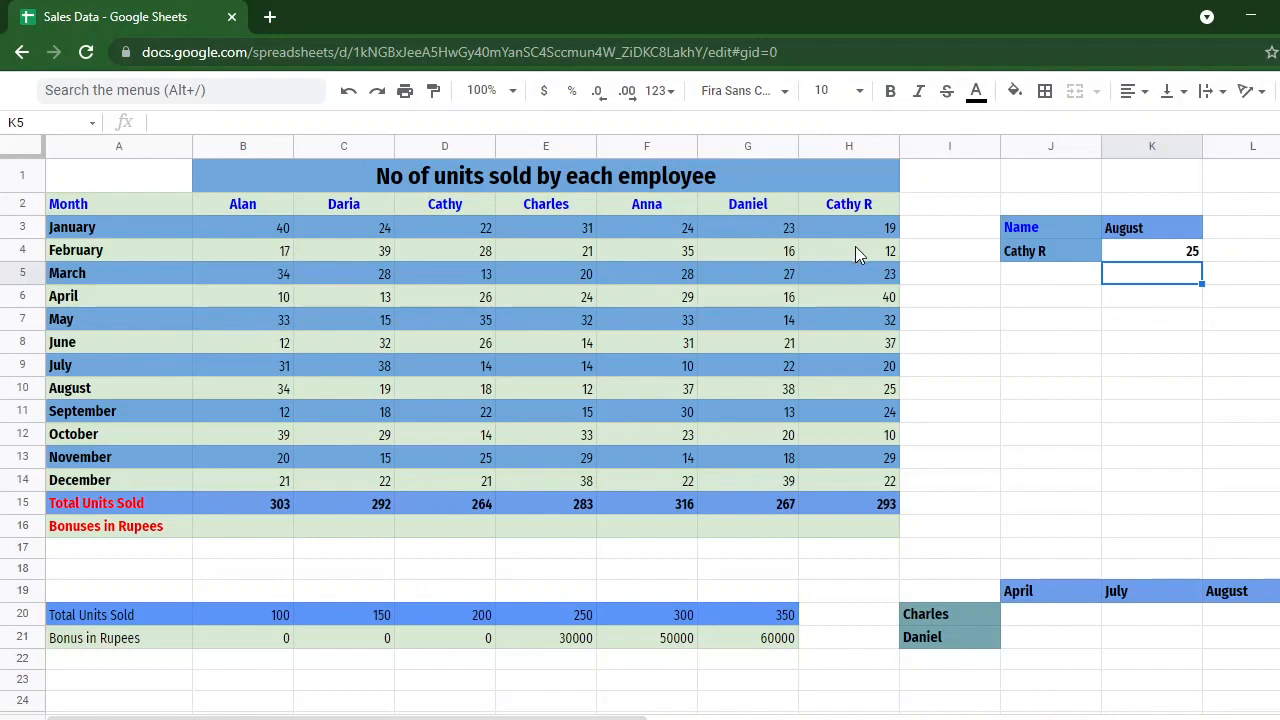
{"action": "left_click", "coordinate": [857, 395]}
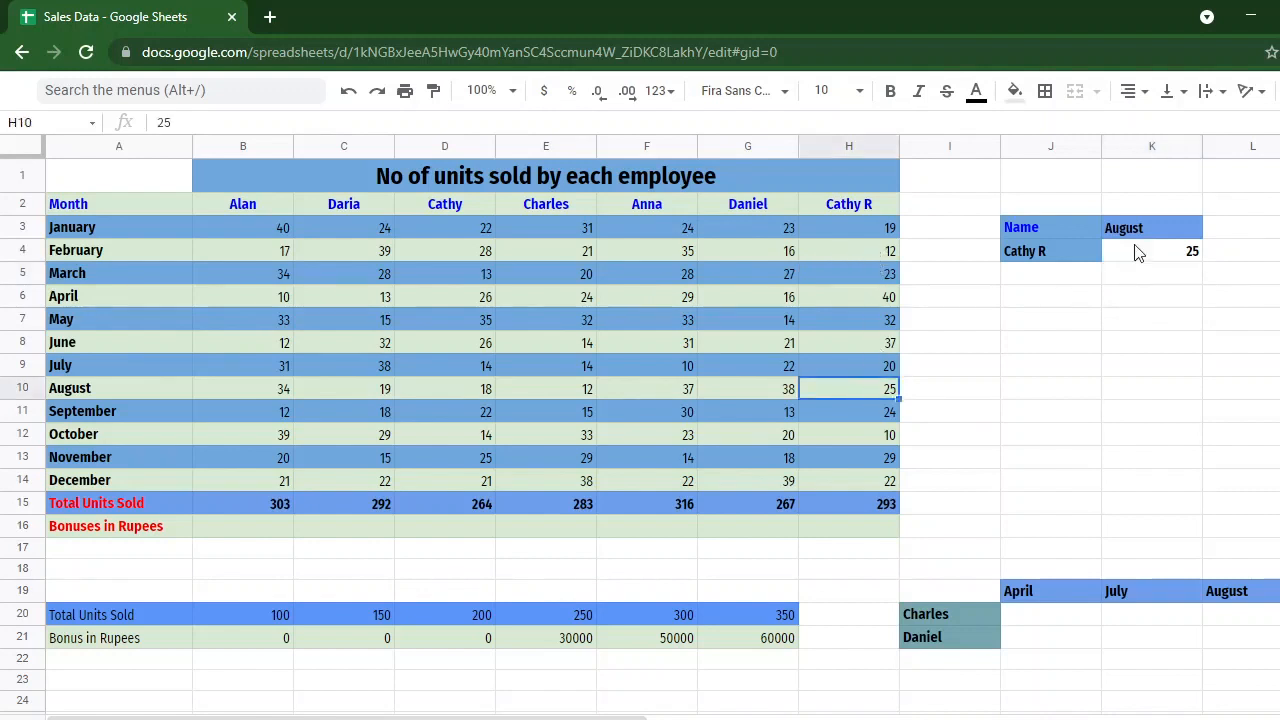
{"action": "left_click", "coordinate": [1191, 253]}
Step: Retype the lookup name in J4, including its initial, entirely in lowercase
{"action": "left_click", "coordinate": [1041, 256]}
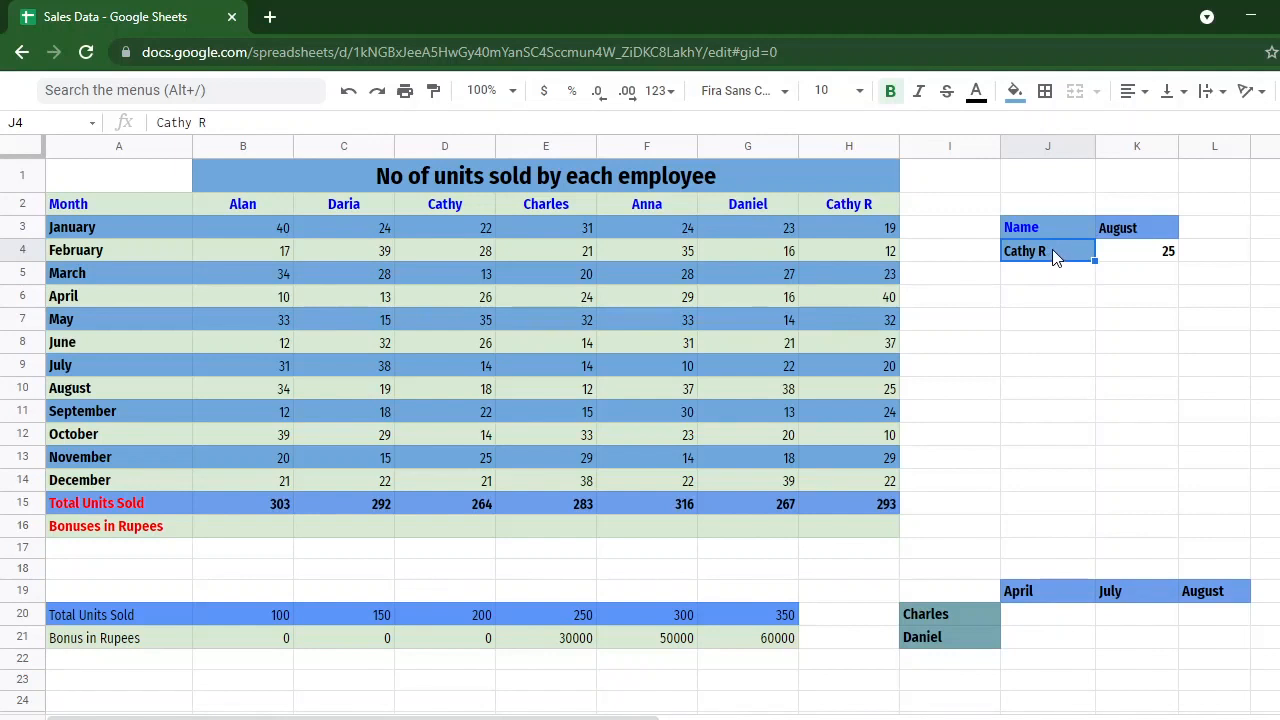
{"action": "double_click", "coordinate": [1047, 252]}
{"action": "key", "text": "shift+Left"}
{"action": "key", "text": "shift+Left"}
{"action": "key", "text": "shift+Left"}
{"action": "key", "text": "shift+Left"}
{"action": "key", "text": "shift+Left"}
{"action": "key", "text": "shift+Left"}
{"action": "key", "text": "shift+Left"}
{"action": "type", "text": "c"}
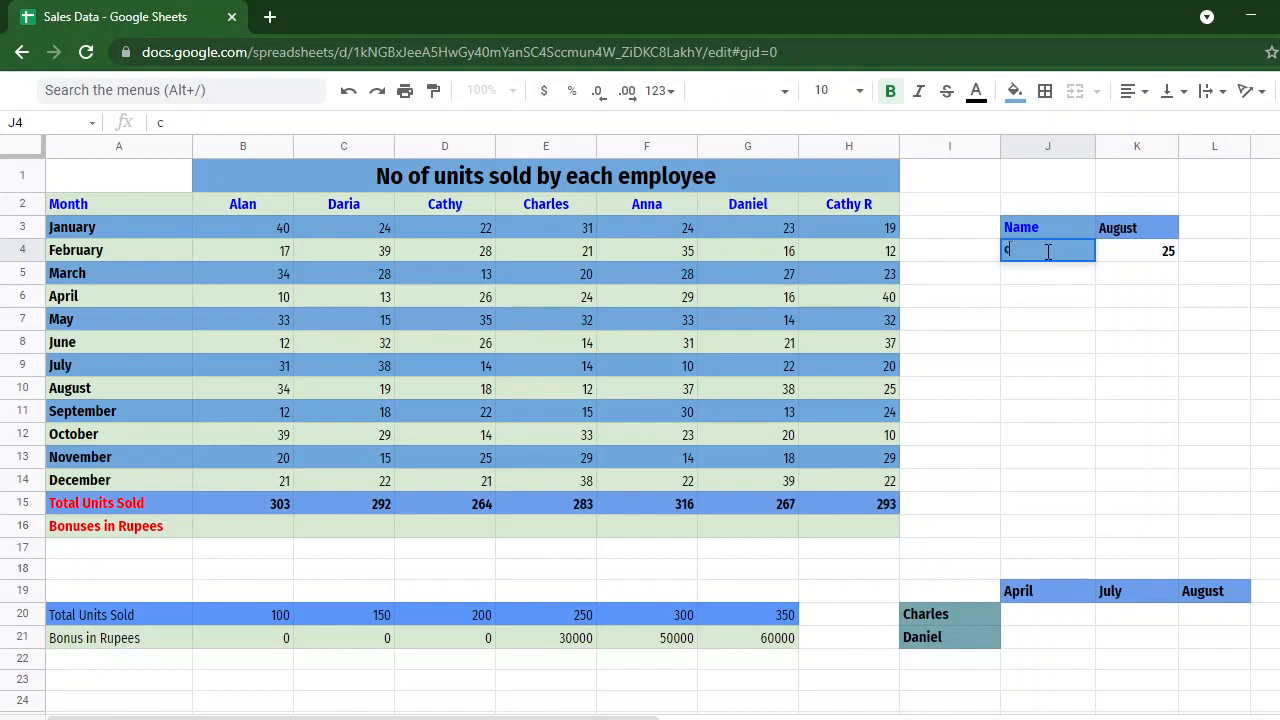
{"action": "type", "text": "athy r"}
{"action": "key", "text": "Return"}
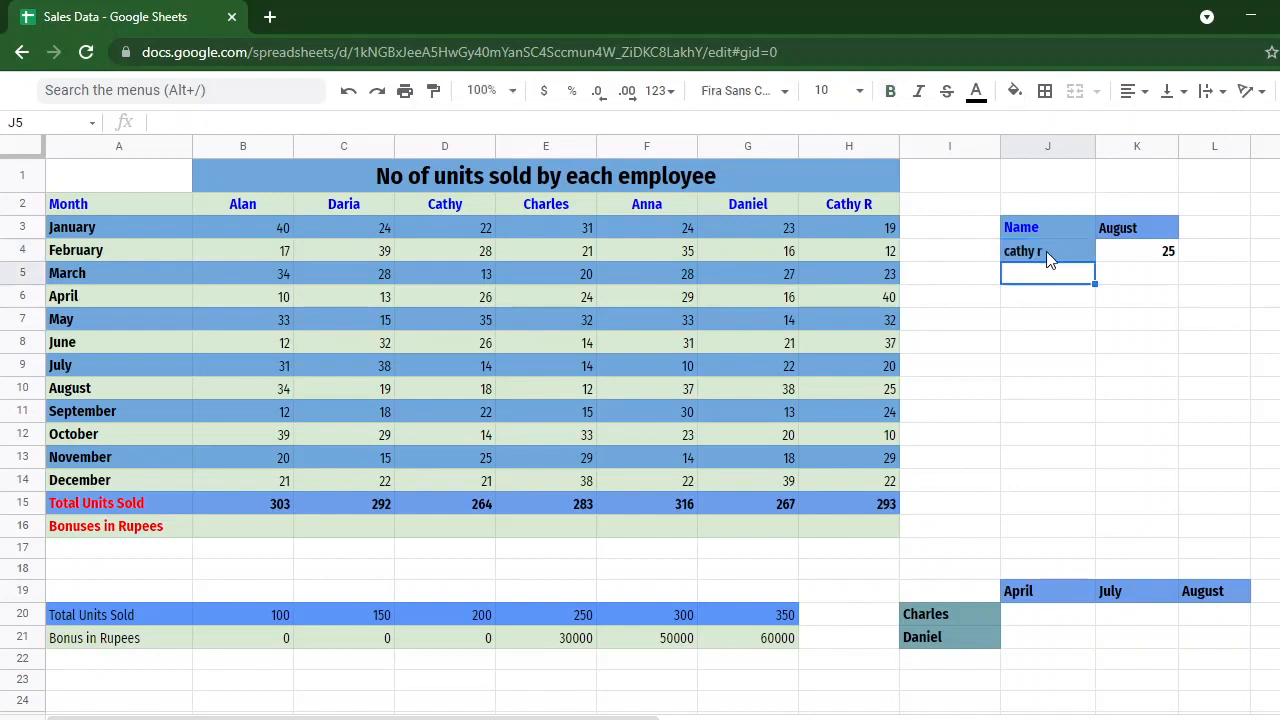
Step: Compare the HLOOKUP result in K4 with the employee's August figure in H10
{"action": "left_click", "coordinate": [1132, 258]}
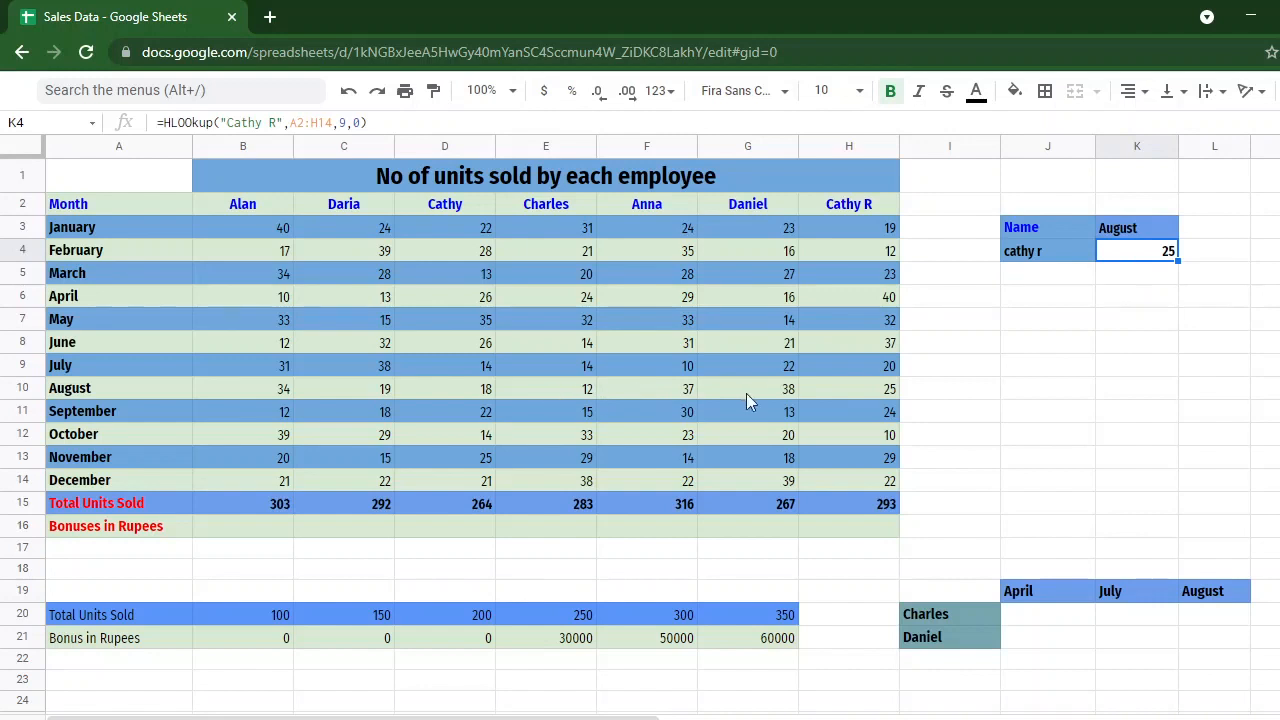
{"action": "left_click", "coordinate": [885, 394]}
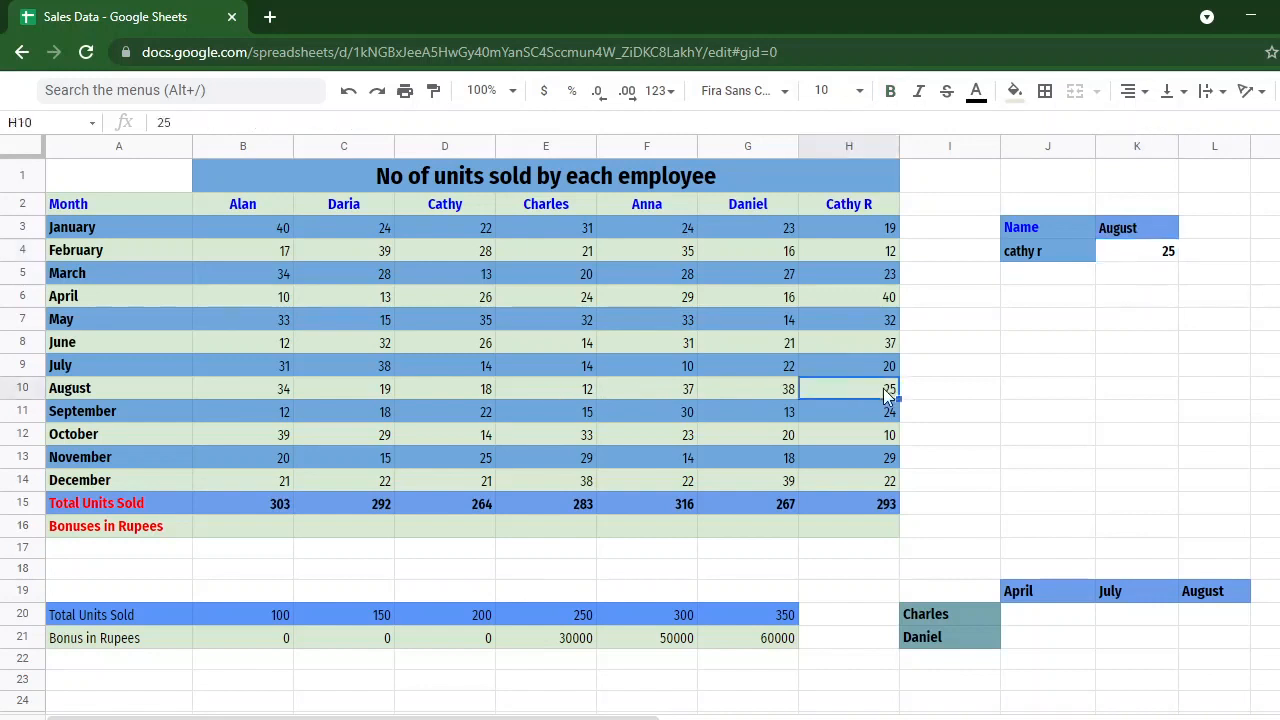
{"action": "left_click", "coordinate": [1152, 251]}
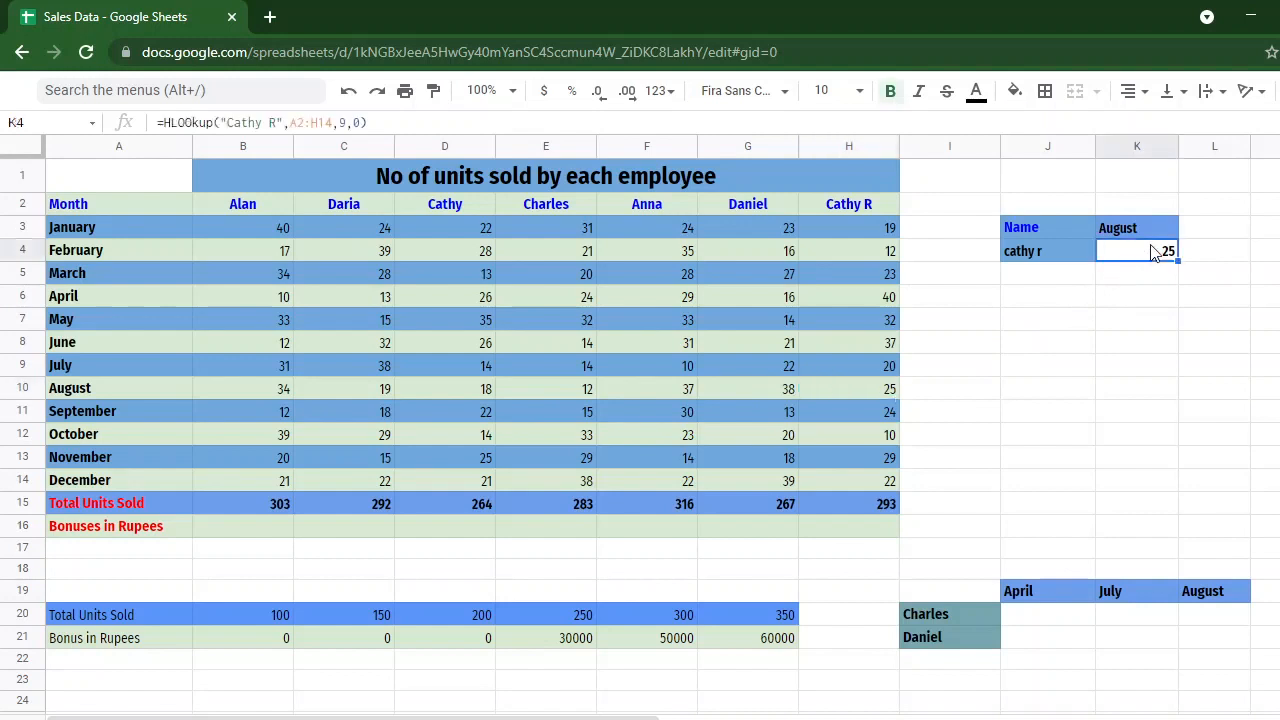
Step: Retype the lookup name in J4 in mixed upper and lower case and check K4's HLOOKUP result
{"action": "left_click", "coordinate": [1072, 250]}
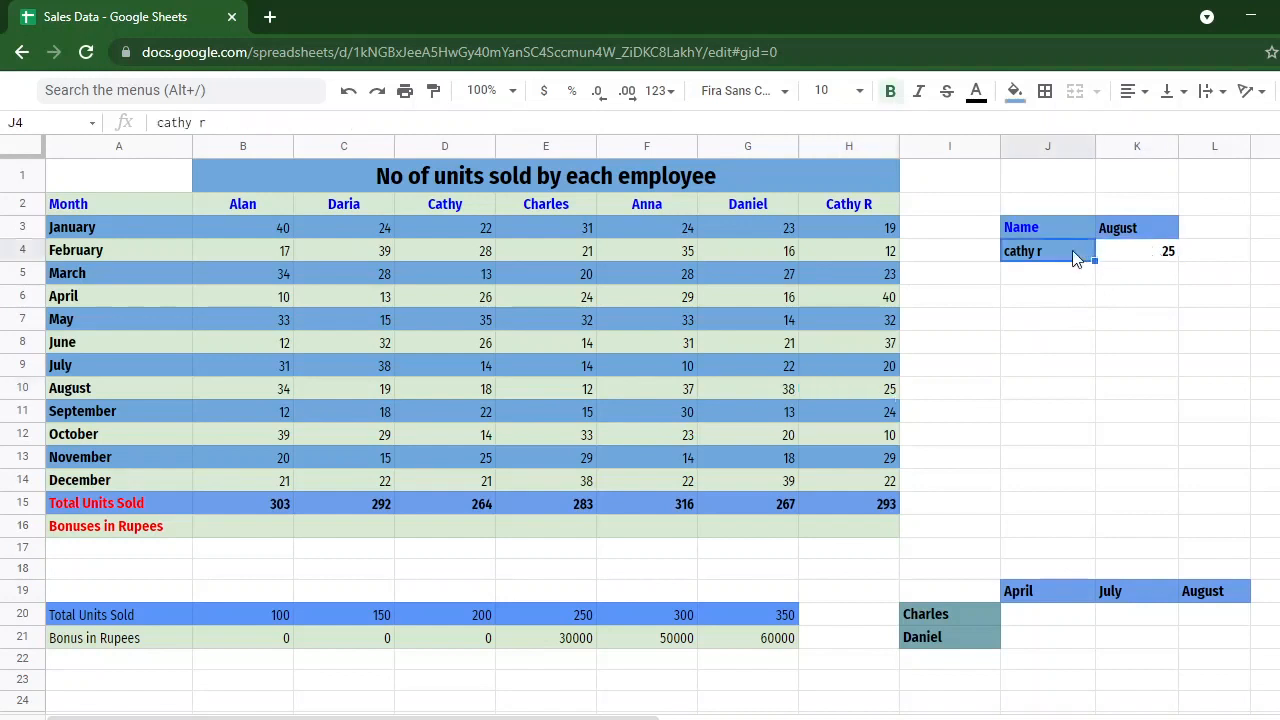
{"action": "double_click", "coordinate": [1053, 248]}
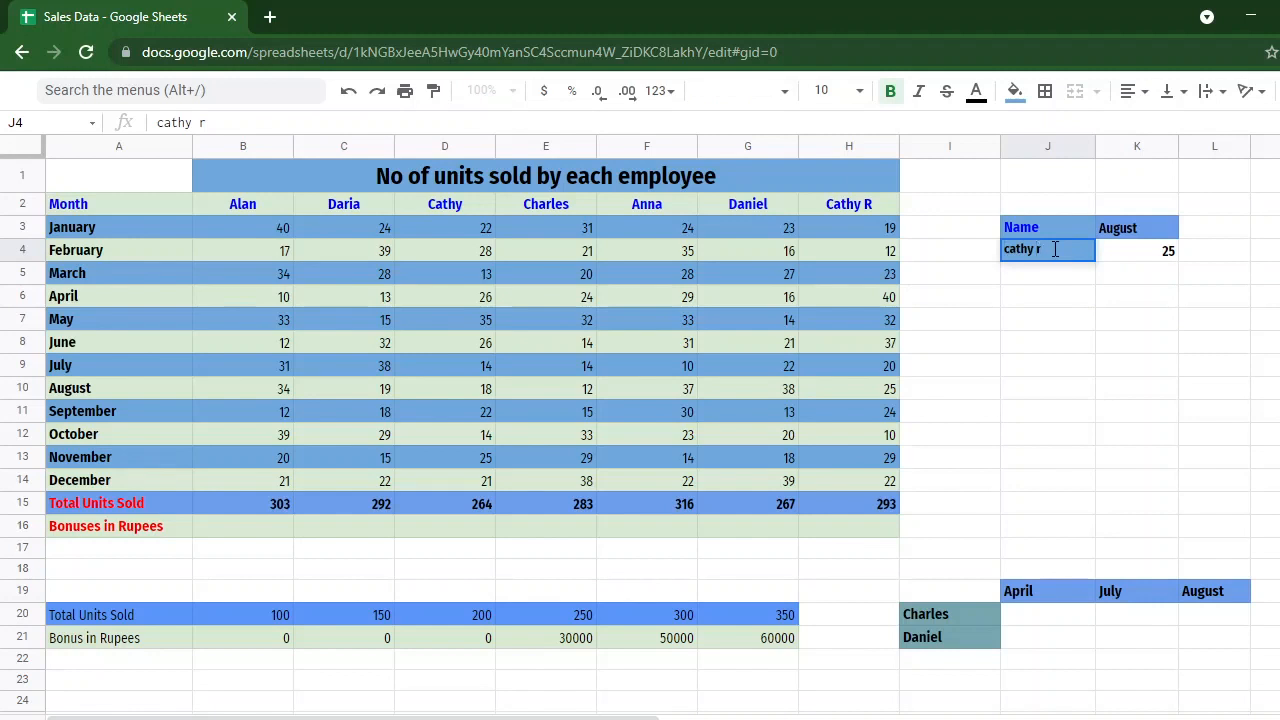
{"action": "key", "text": "shift+Right"}
{"action": "key", "text": "shift+Right"}
{"action": "key", "text": "shift+Right"}
{"action": "key", "text": "shift+Right"}
{"action": "key", "text": "shift+Right"}
{"action": "key", "text": "shift+Right"}
{"action": "key", "text": "shift+Right"}
{"action": "type", "text": "CaThY R"}
{"action": "key", "text": "Return"}
{"action": "left_click", "coordinate": [1143, 258]}
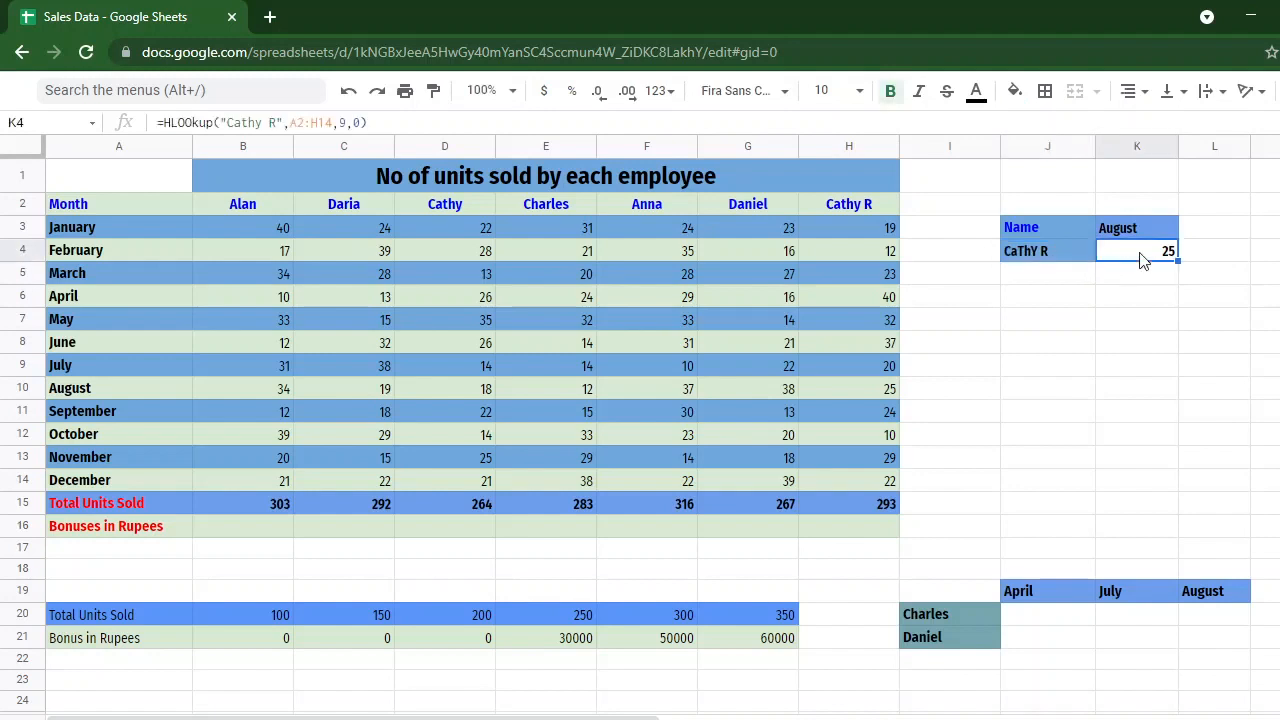
{"action": "left_click", "coordinate": [1061, 252]}
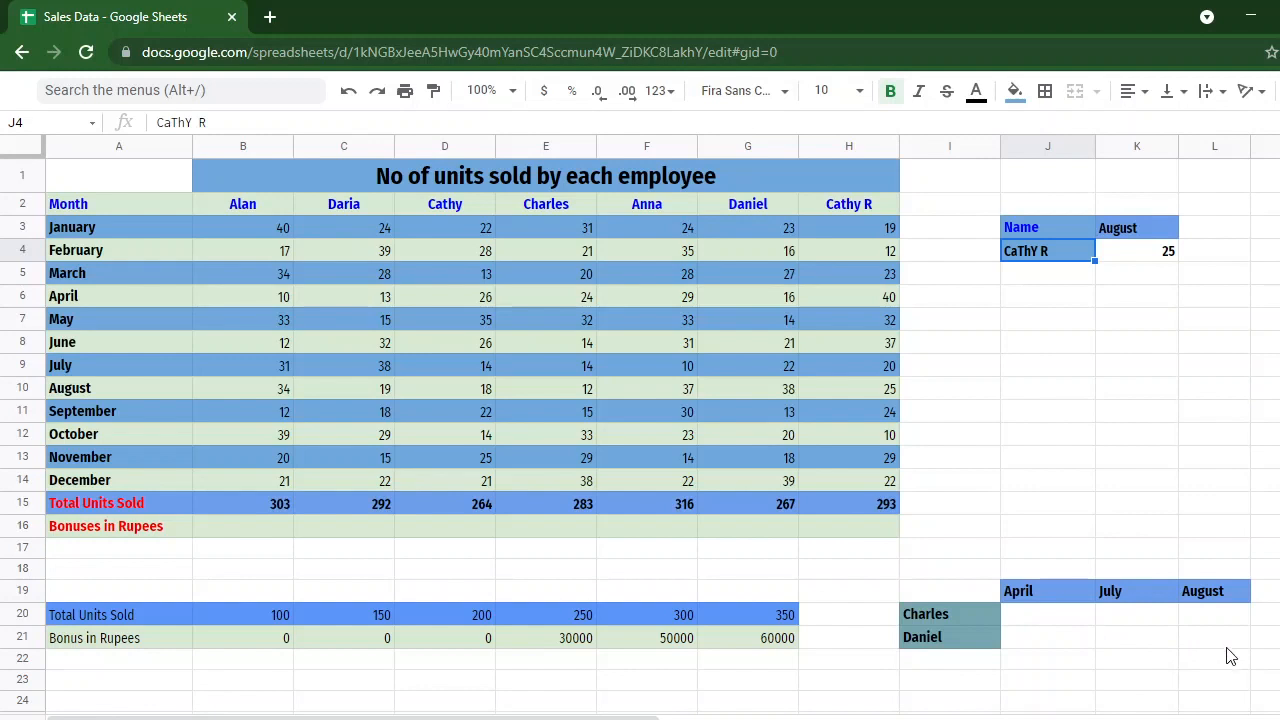
Step: Start an HLOOKUP formula in J20 with header cell E2 as search key and B2:H14 as range
{"action": "left_click", "coordinate": [1065, 620]}
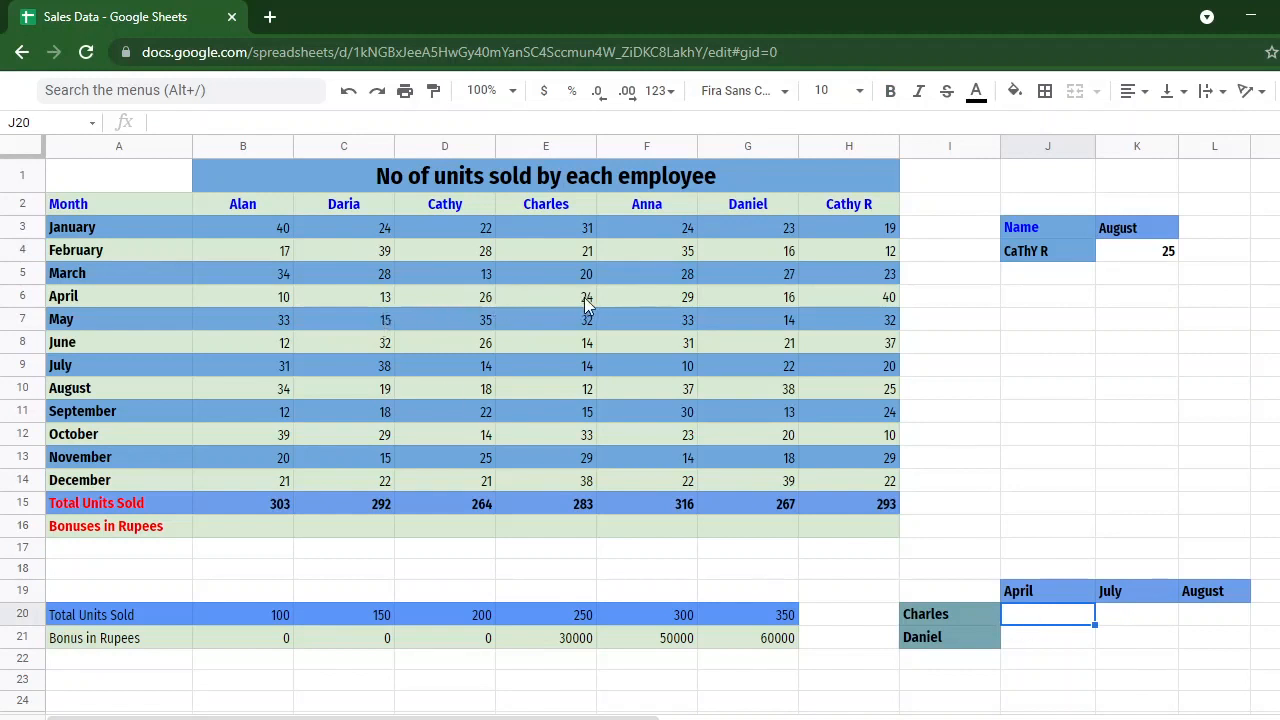
{"action": "double_click", "coordinate": [1042, 615]}
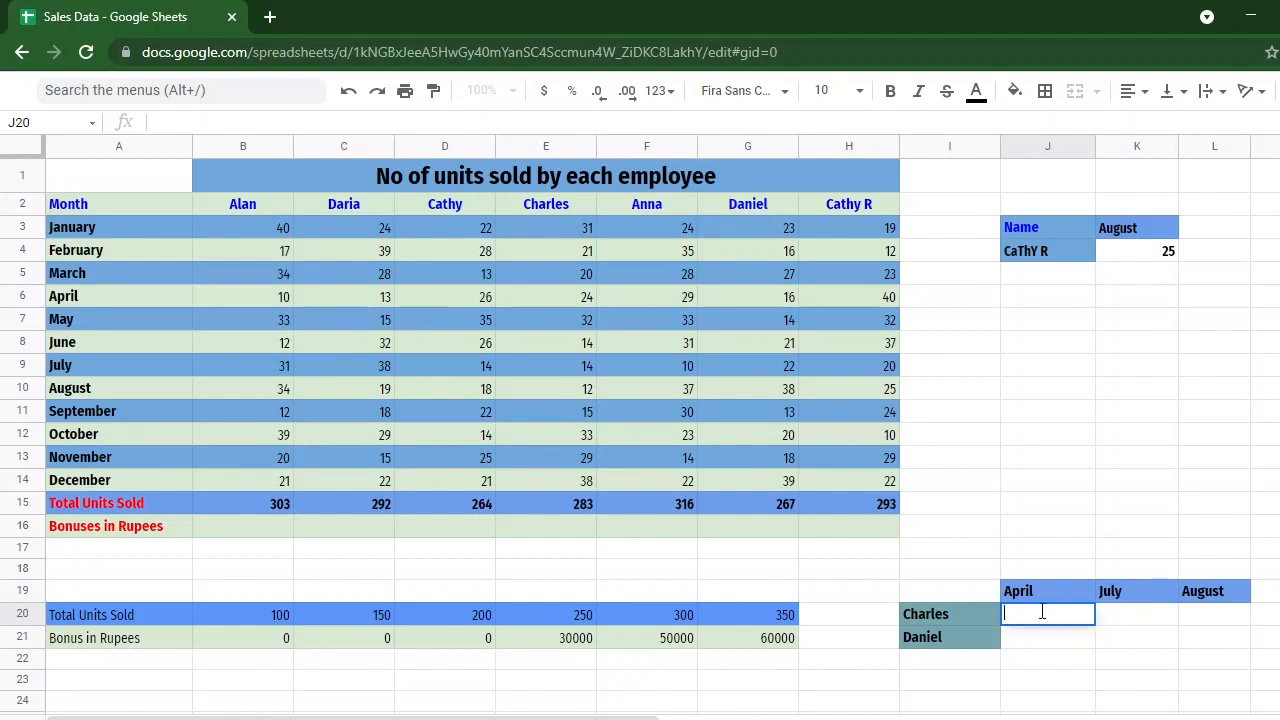
{"action": "type", "text": "=HL"}
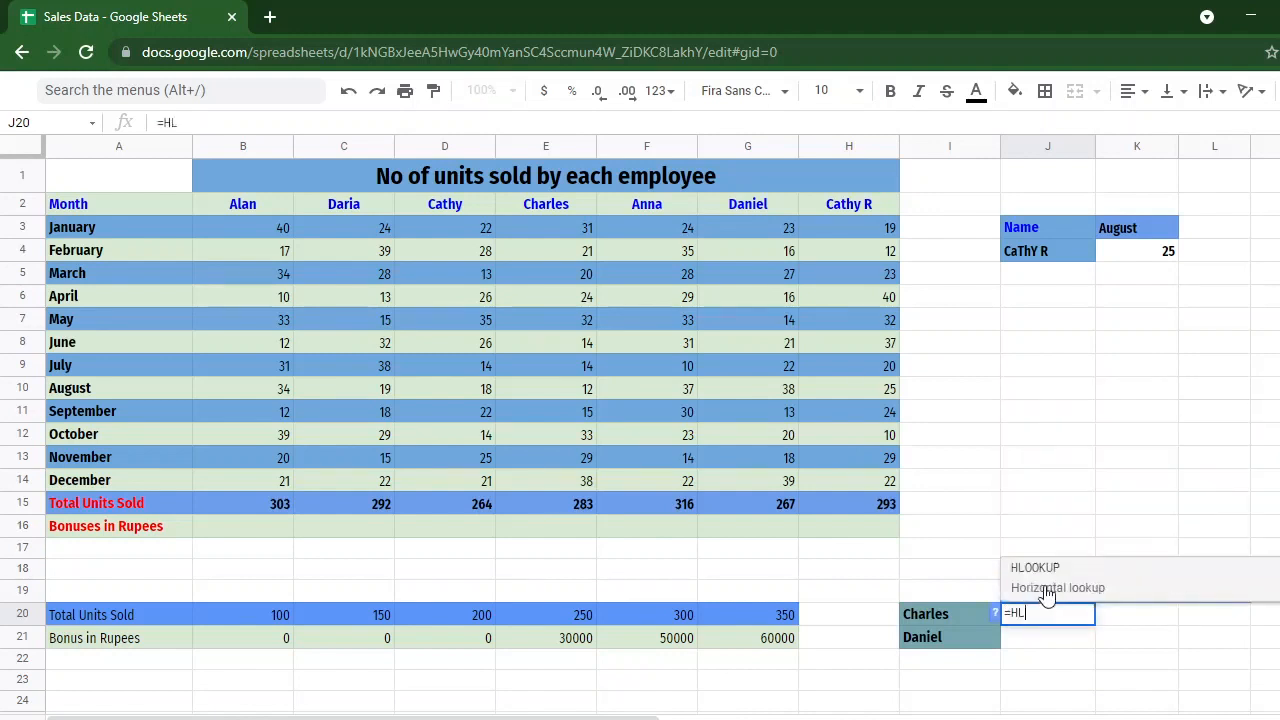
{"action": "left_click", "coordinate": [1046, 589]}
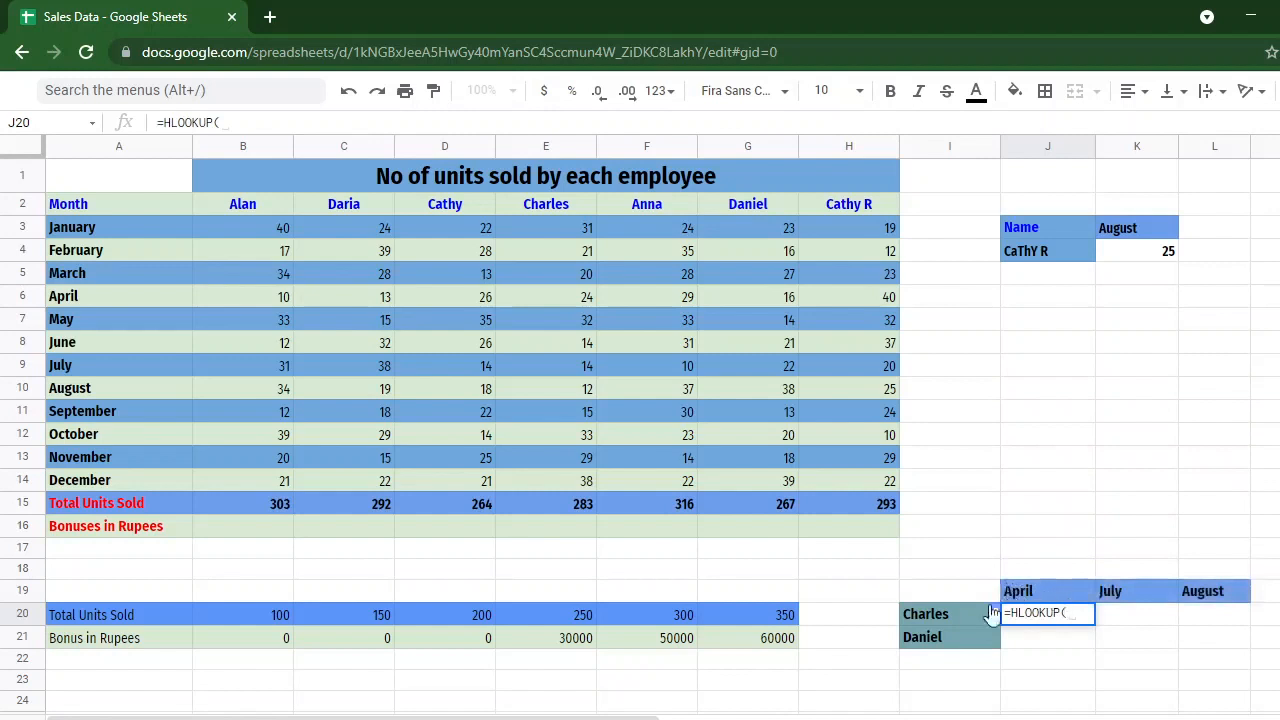
{"action": "left_click", "coordinate": [545, 205]}
{"action": "type", "text": ","}
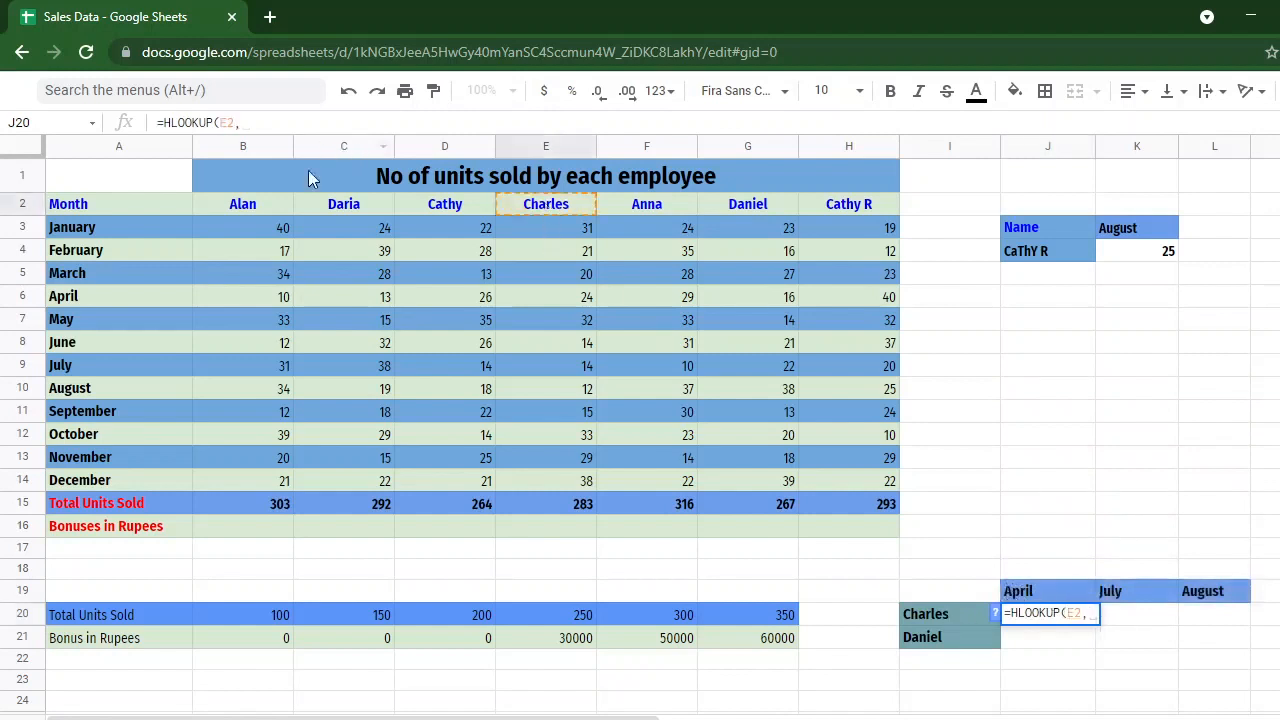
{"action": "left_click", "coordinate": [224, 207]}
{"action": "left_click_drag", "start_coordinate": [249, 222], "coordinate": [849, 480]}
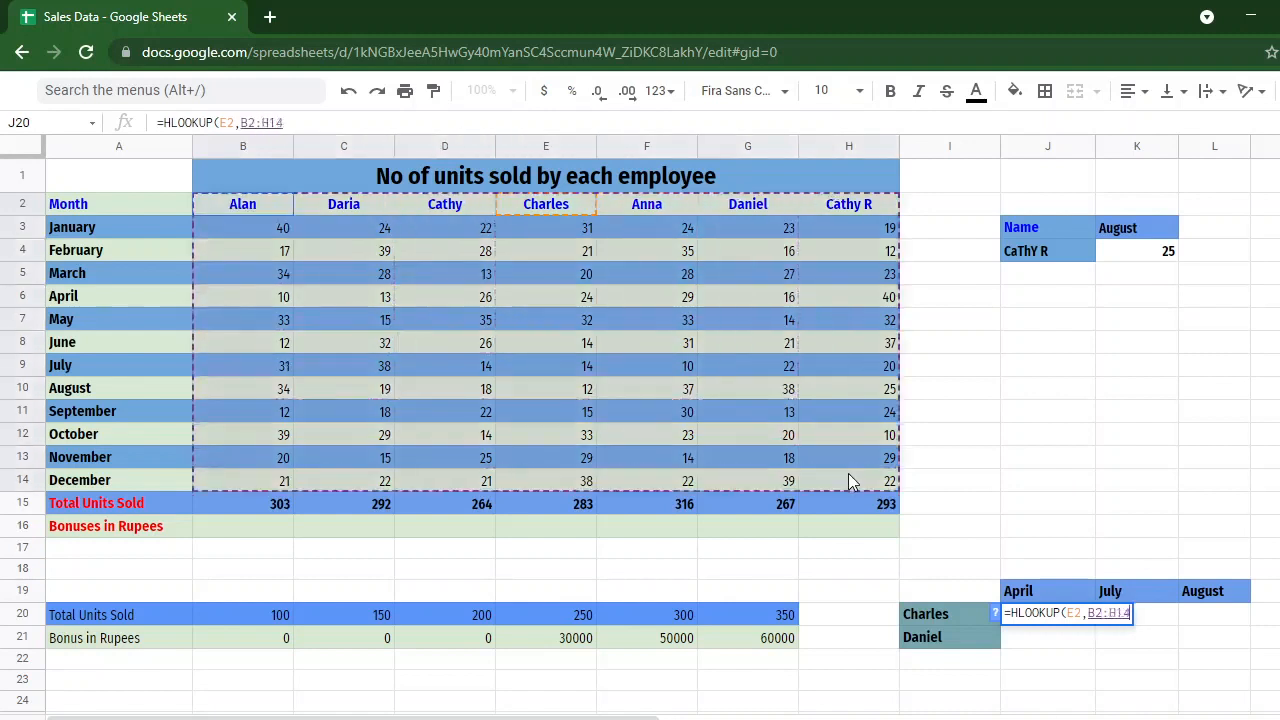
Step: Make the lookup range in J20's HLOOKUP formula absolute as $B$2:$H$14
{"action": "left_click", "coordinate": [1088, 614]}
{"action": "type", "text": "$"}
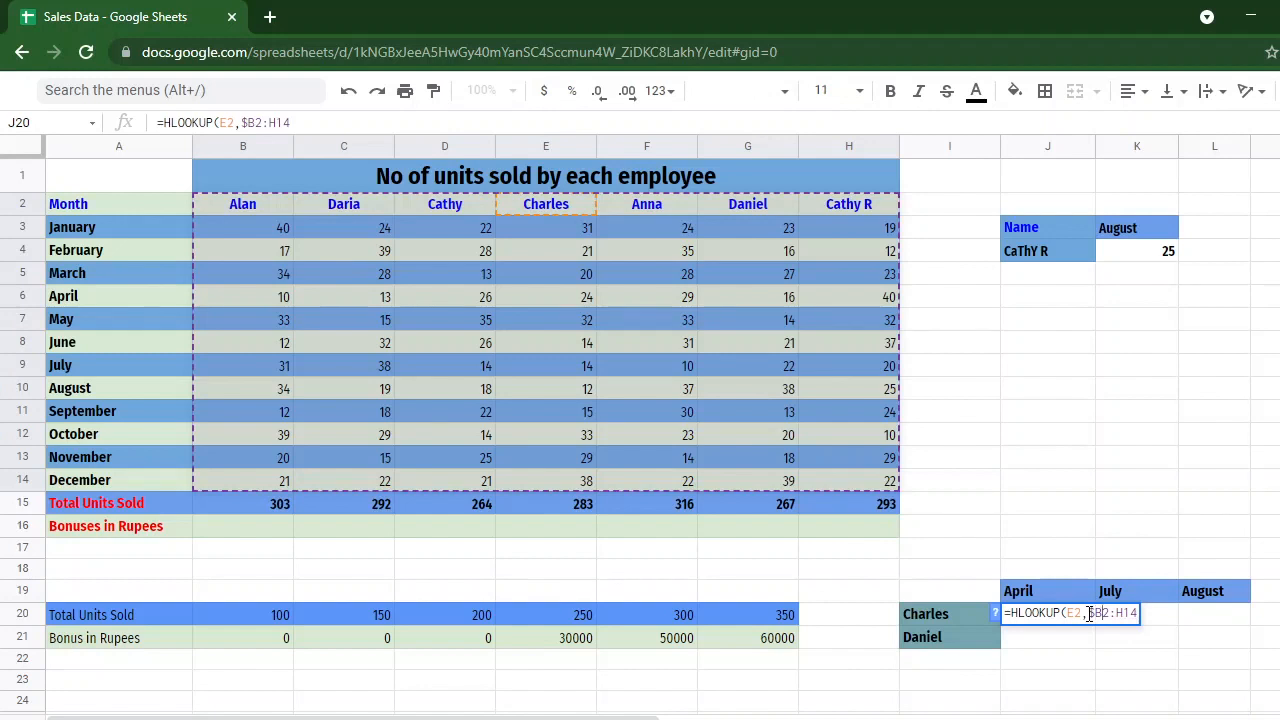
{"action": "type", "text": "$B"}
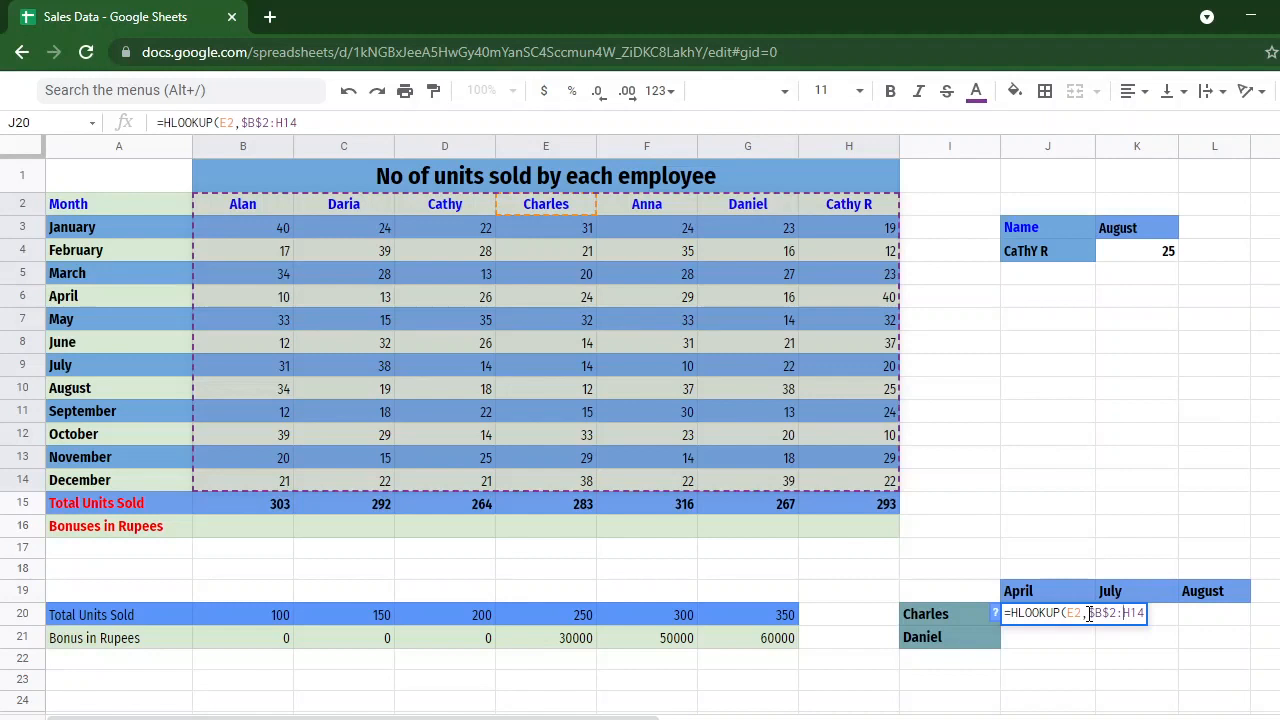
{"action": "type", "text": "$H"}
{"action": "type", "text": "$H$"}
{"action": "left_click", "coordinate": [1160, 615]}
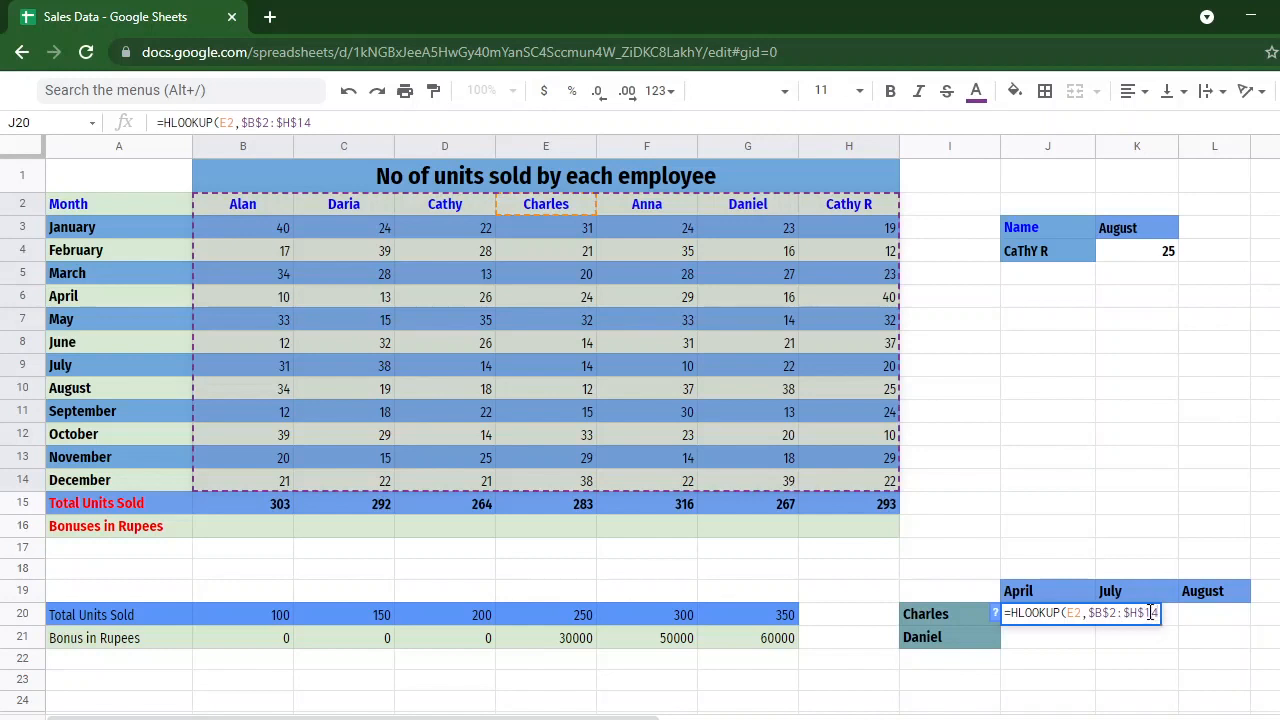
Step: Complete J20's HLOOKUP formula with row index 5 and FALSE for an exact match
{"action": "type", "text": ","}
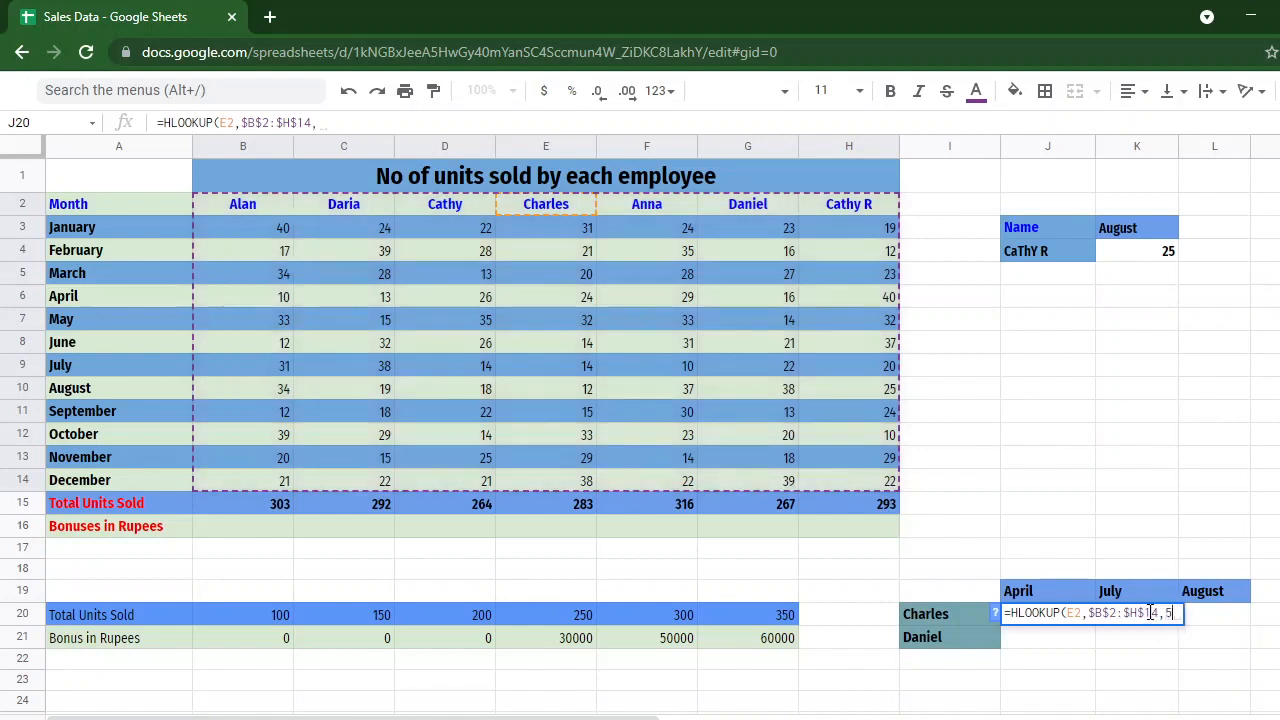
{"action": "type", "text": "5"}
{"action": "type", "text": ",F"}
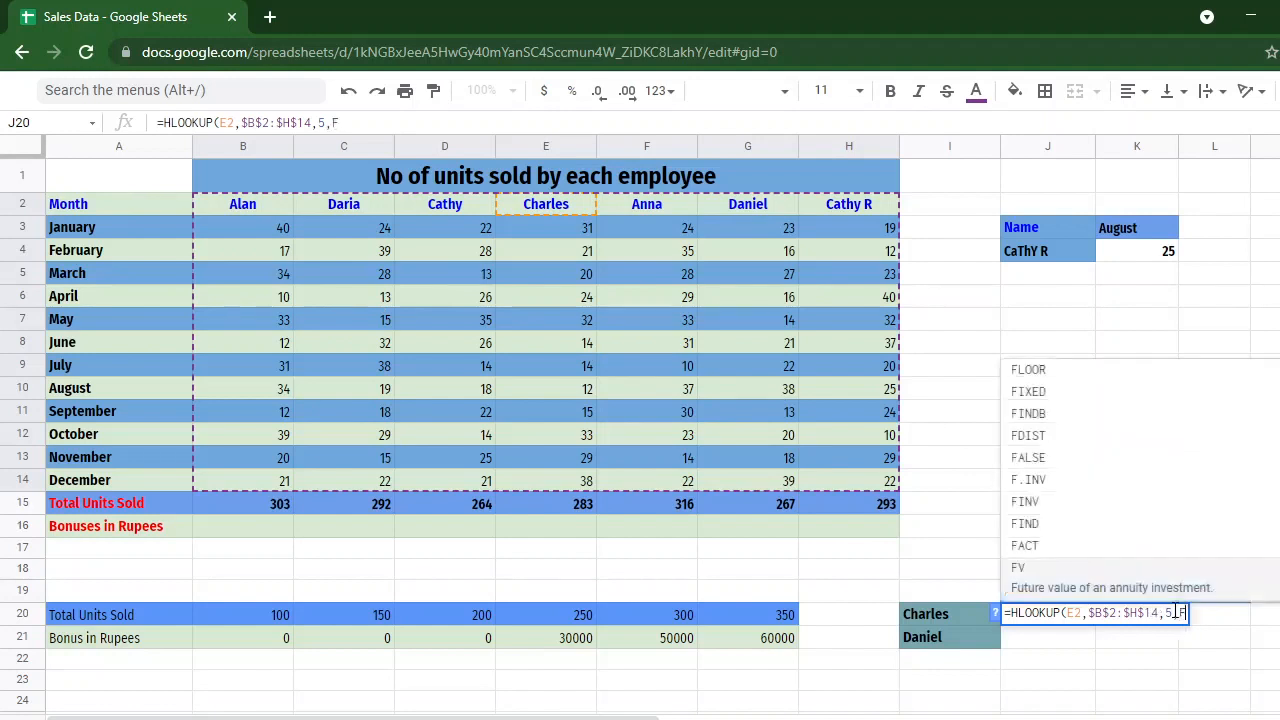
{"action": "type", "text": "A"}
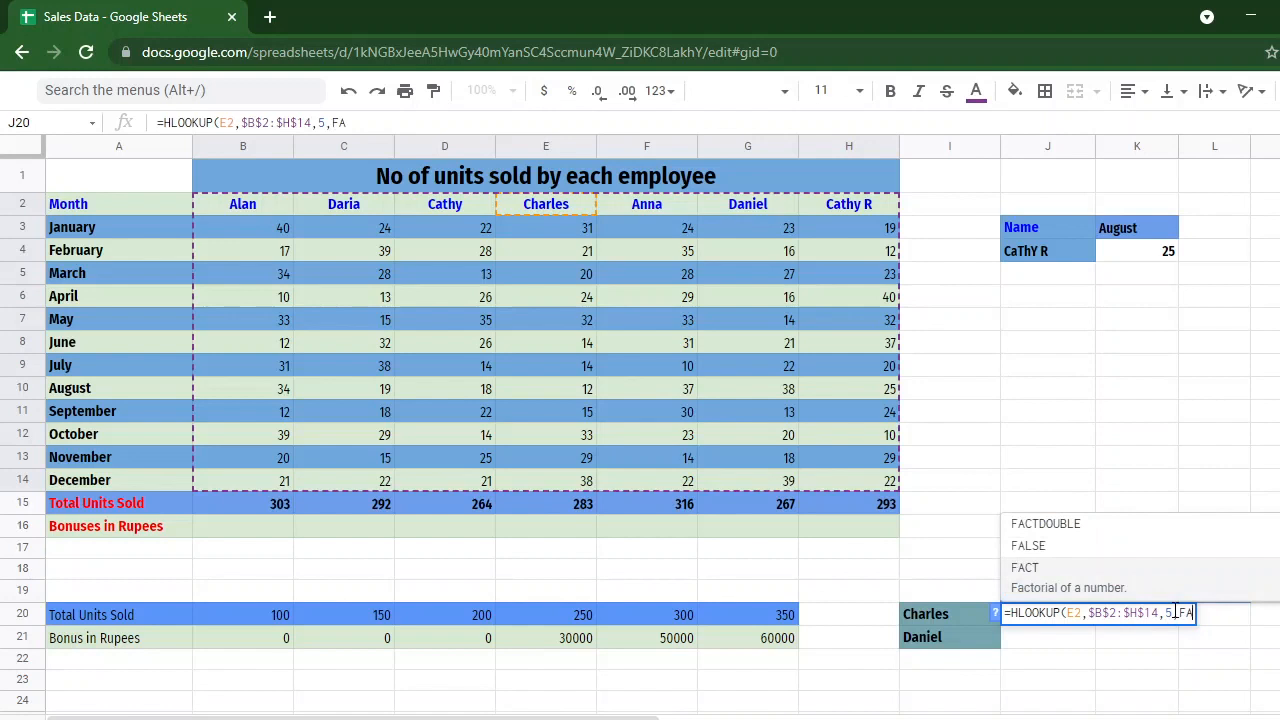
{"action": "type", "text": "LSE"}
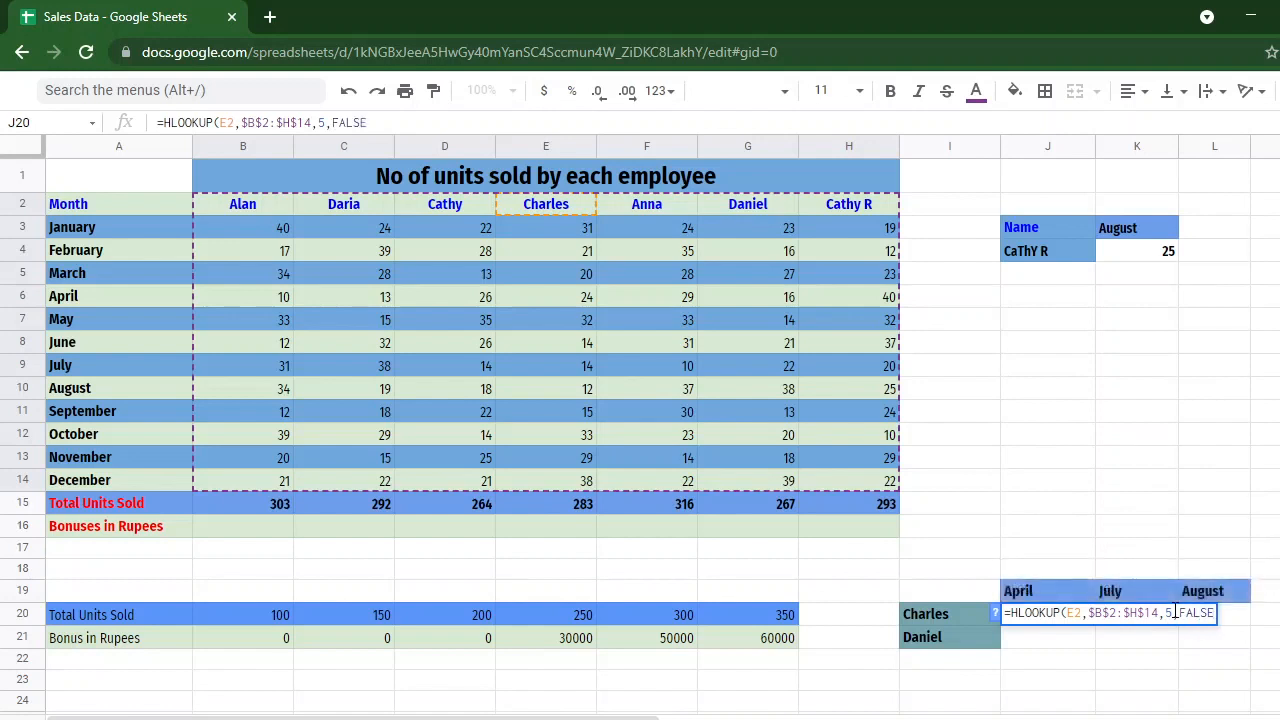
{"action": "type", "text": ")"}
{"action": "key", "text": "Return"}
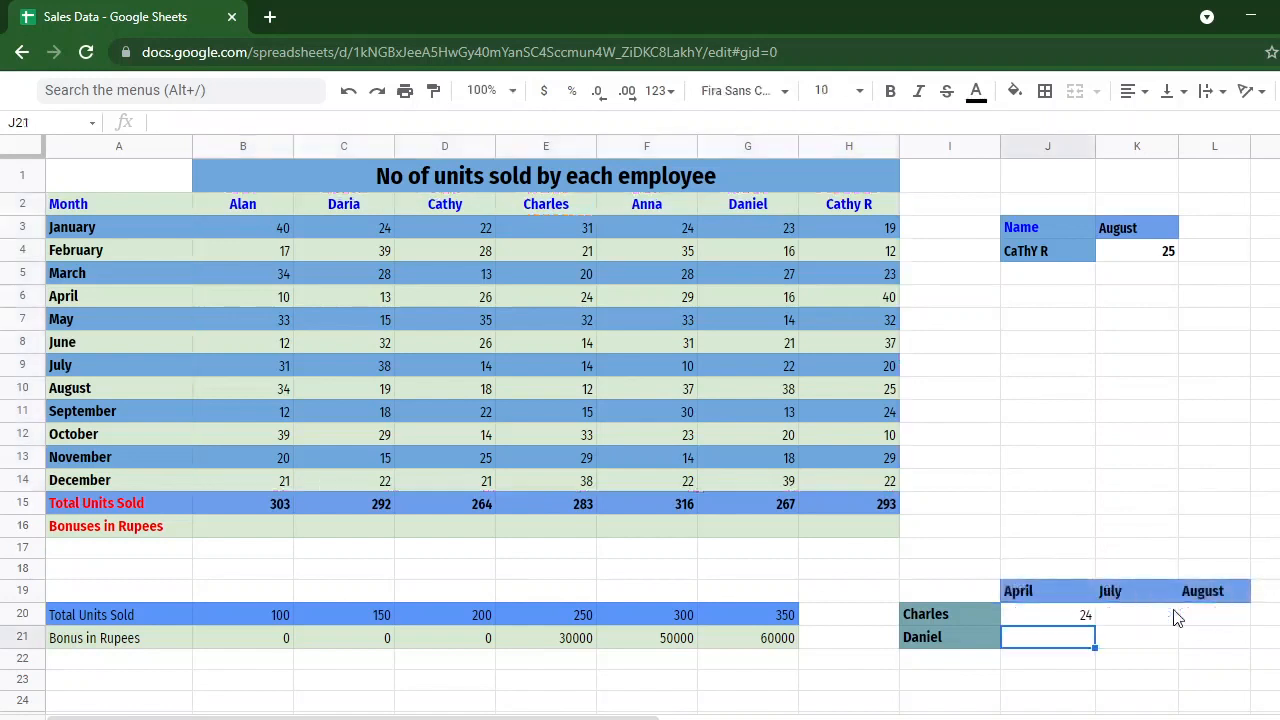
Step: Copy the full HLOOKUP formula text from J20 into K20 under the July heading
{"action": "left_click", "coordinate": [1065, 622]}
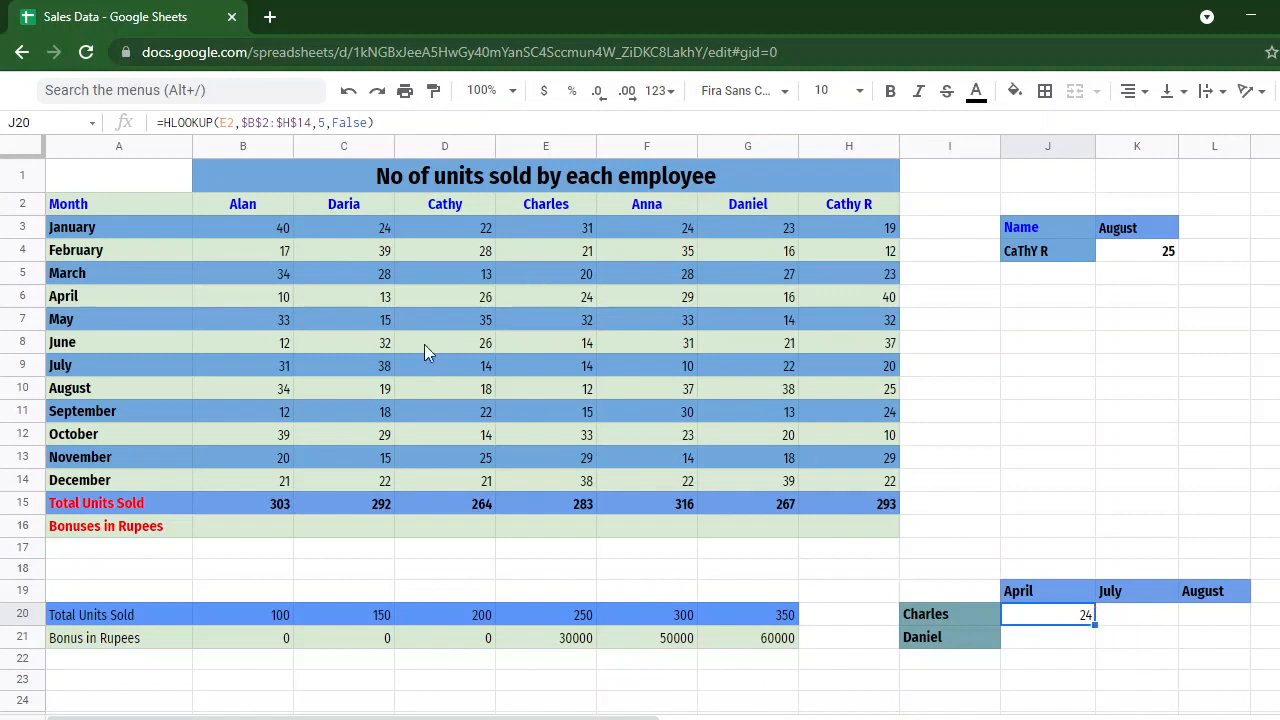
{"action": "left_click", "coordinate": [410, 126]}
{"action": "key", "text": "ctrl+a"}
{"action": "key", "text": "ctrl+c"}
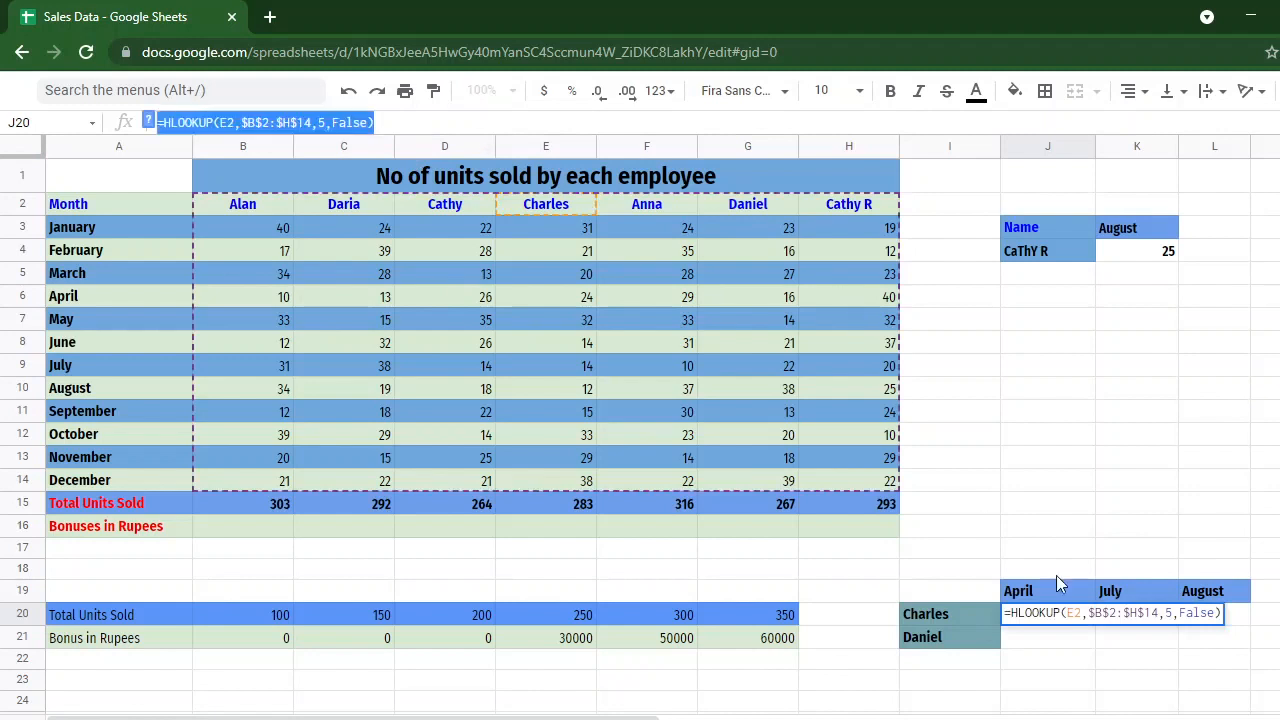
{"action": "left_click", "coordinate": [1110, 650]}
{"action": "left_click", "coordinate": [1137, 615]}
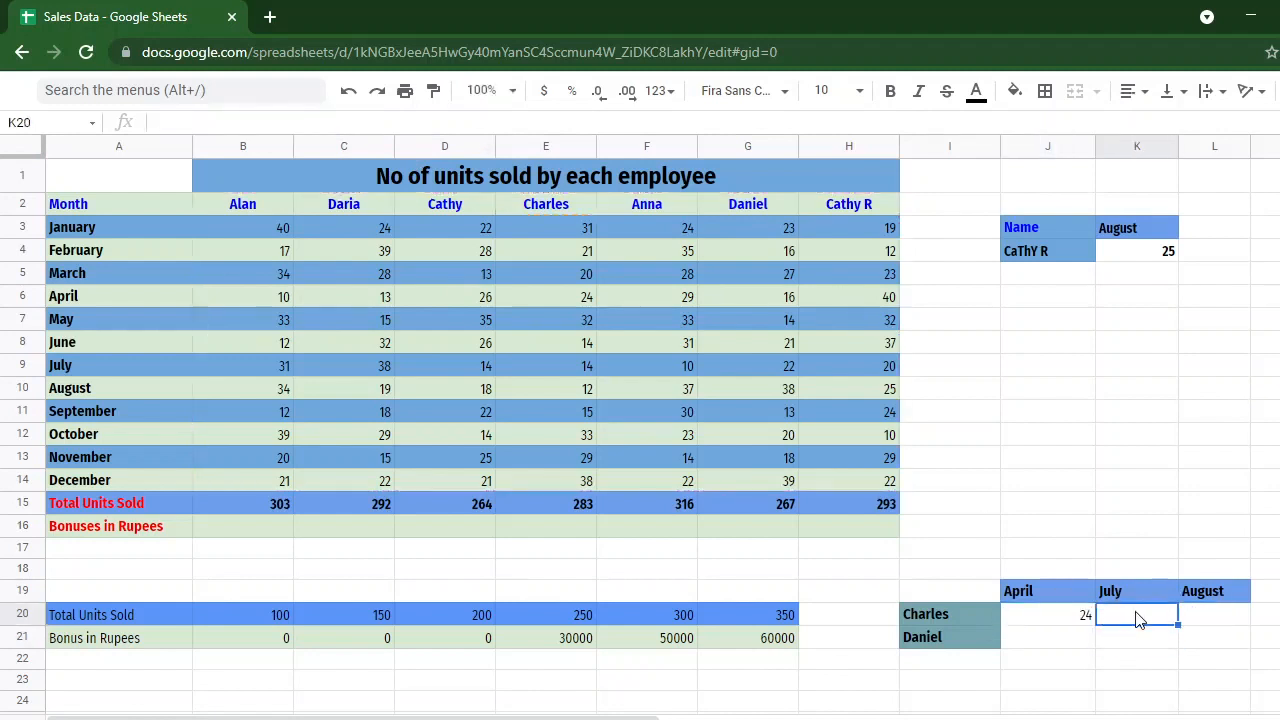
{"action": "key", "text": "ctrl+v"}
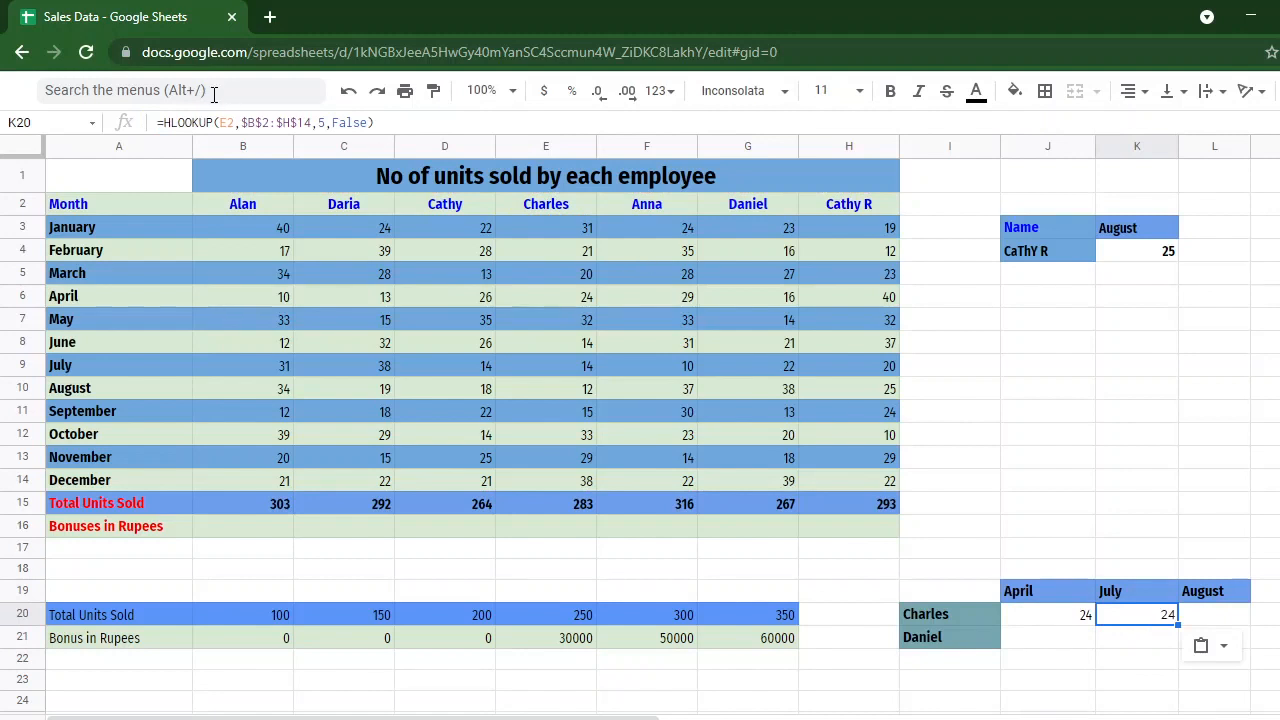
Step: Set the row index in K20's HLOOKUP formula to 8 for July
{"action": "left_click", "coordinate": [322, 122]}
{"action": "key", "text": "BackSpace"}
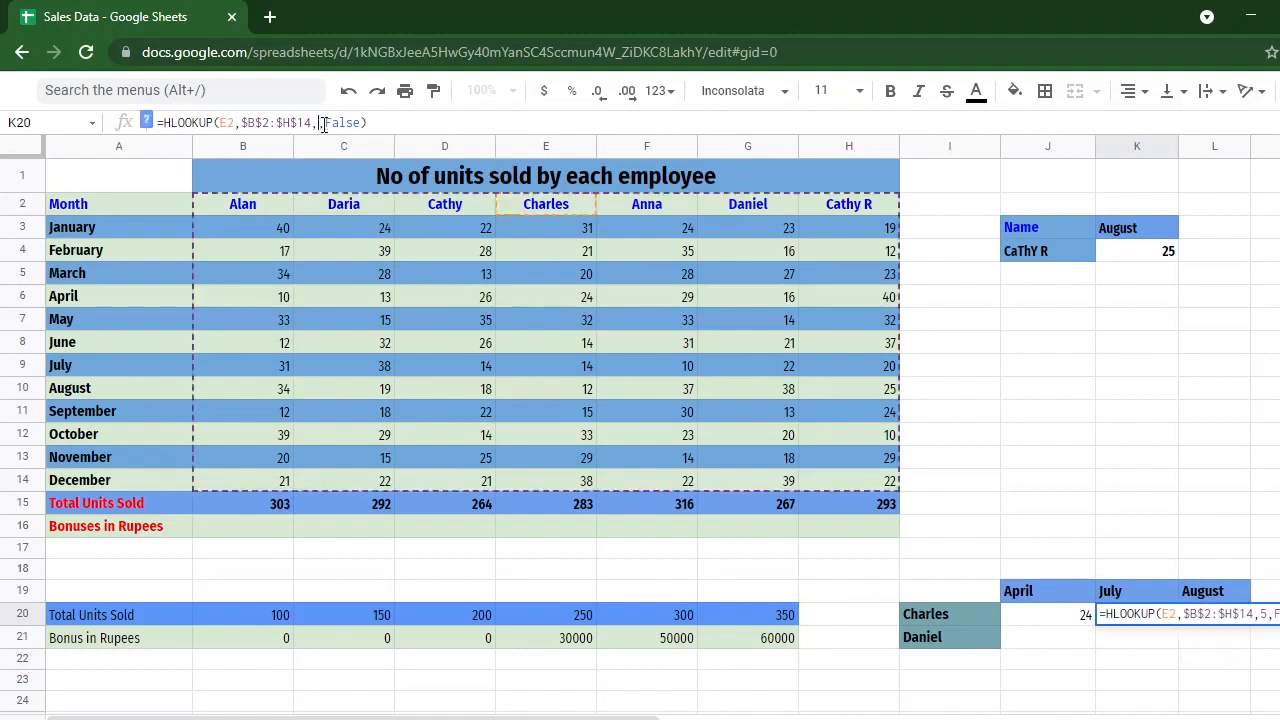
{"action": "type", "text": "8,"}
{"action": "key", "text": "Return"}
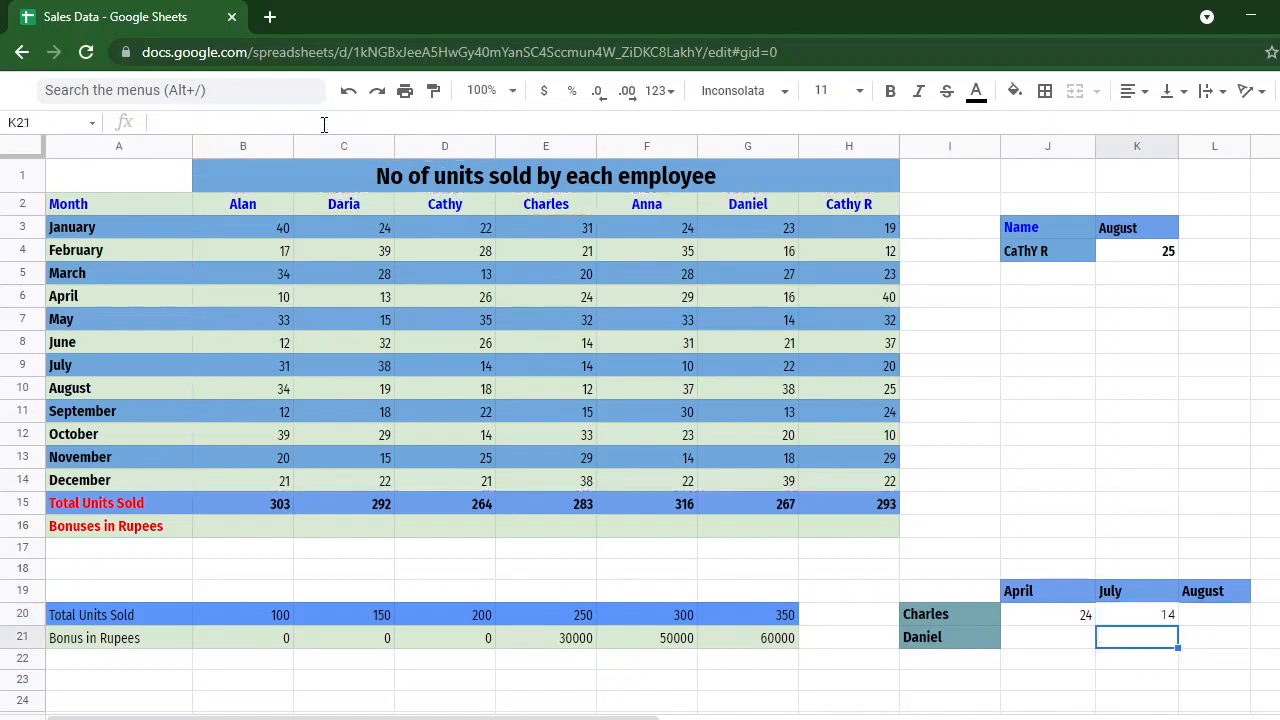
Step: Paste the copied HLOOKUP formula into L20 and set its row index to 9 for August
{"action": "left_click", "coordinate": [1243, 618]}
{"action": "key", "text": "ctrl+v"}
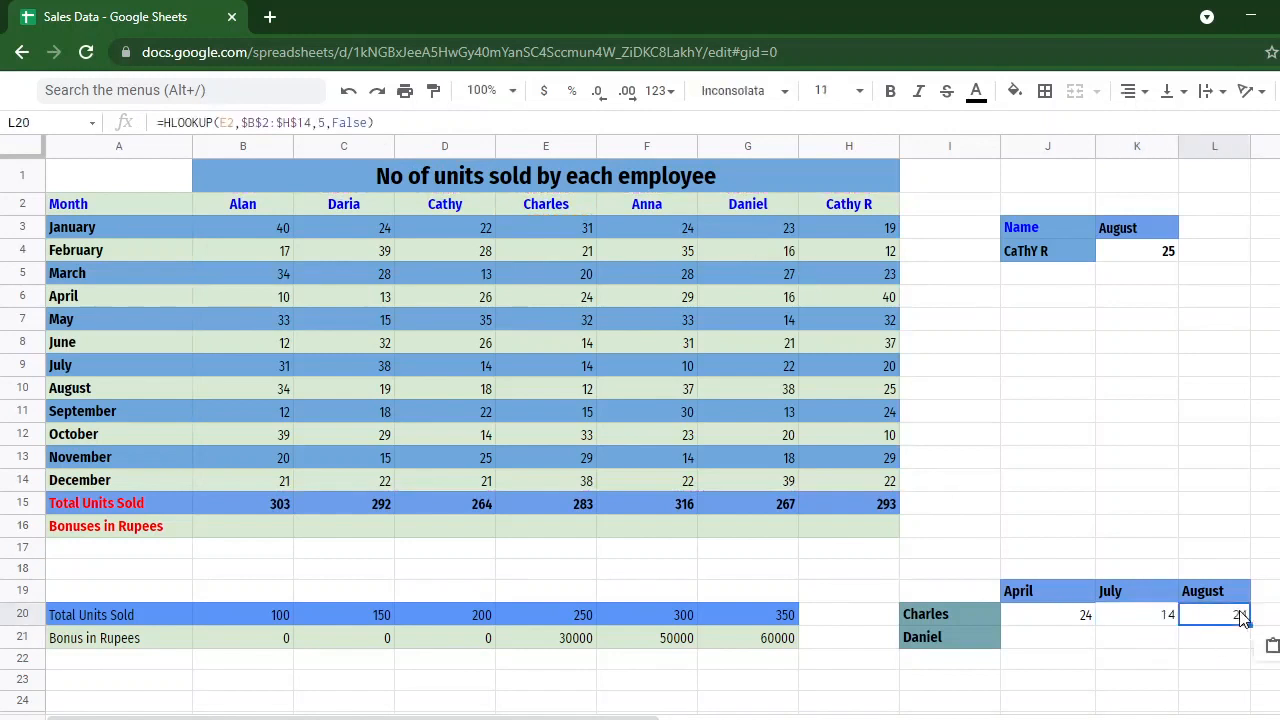
{"action": "left_click", "coordinate": [323, 124]}
{"action": "key", "text": "BackSpace"}
{"action": "type", "text": "9"}
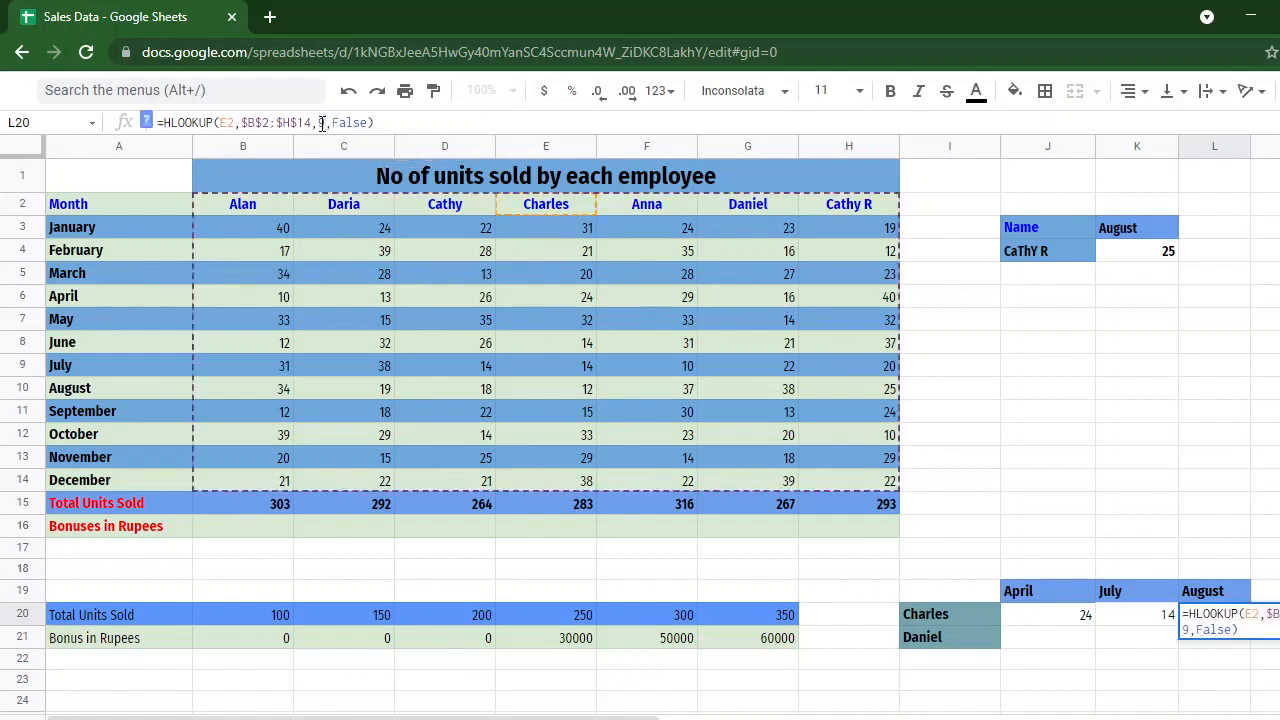
{"action": "key", "text": "Return"}
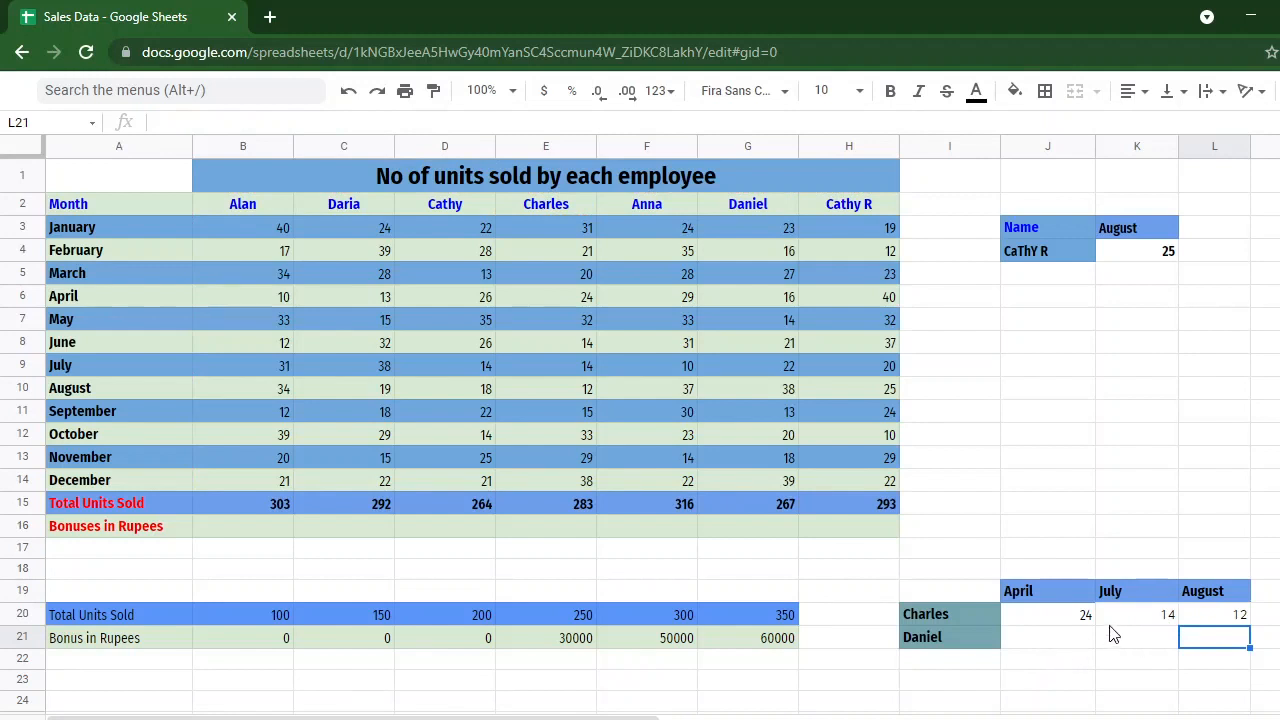
Step: Fill the HLOOKUP formulas in J20:L20 down to row 21
{"action": "left_click", "coordinate": [1066, 622]}
{"action": "key", "text": "shift+Right"}
{"action": "key", "text": "shift+Right"}
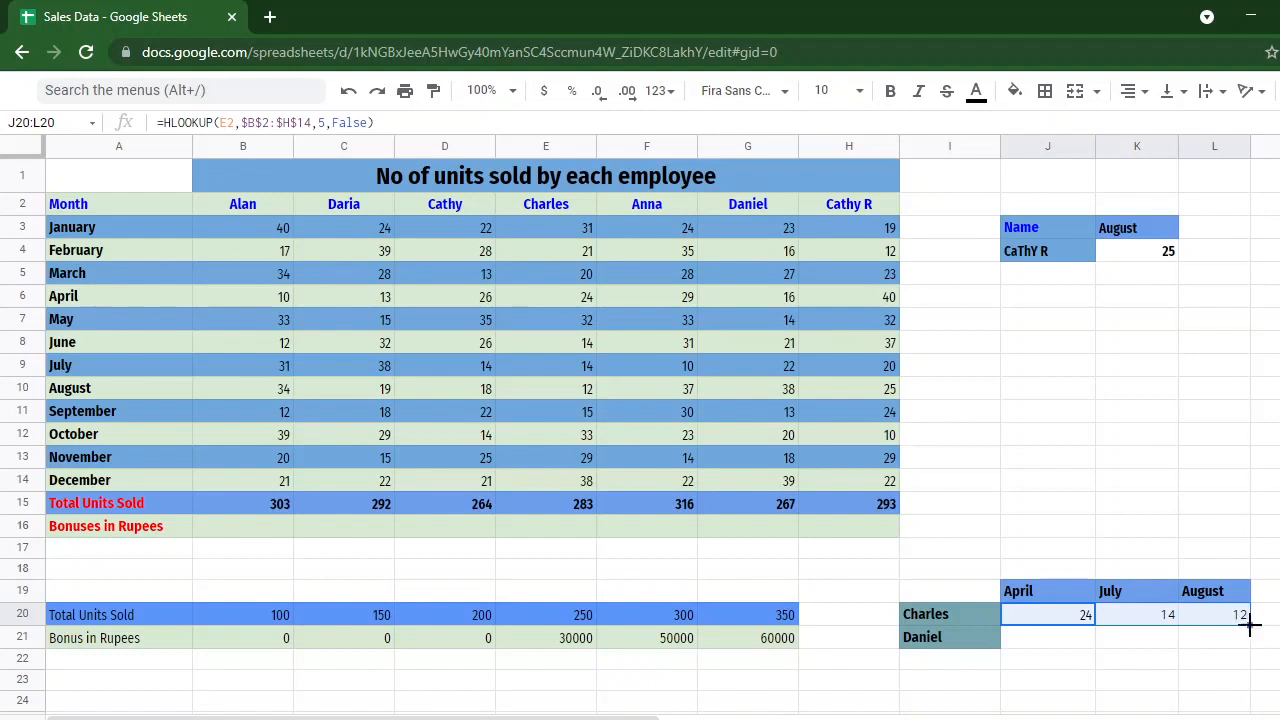
{"action": "left_click_drag", "start_coordinate": [1249, 624], "coordinate": [1248, 638]}
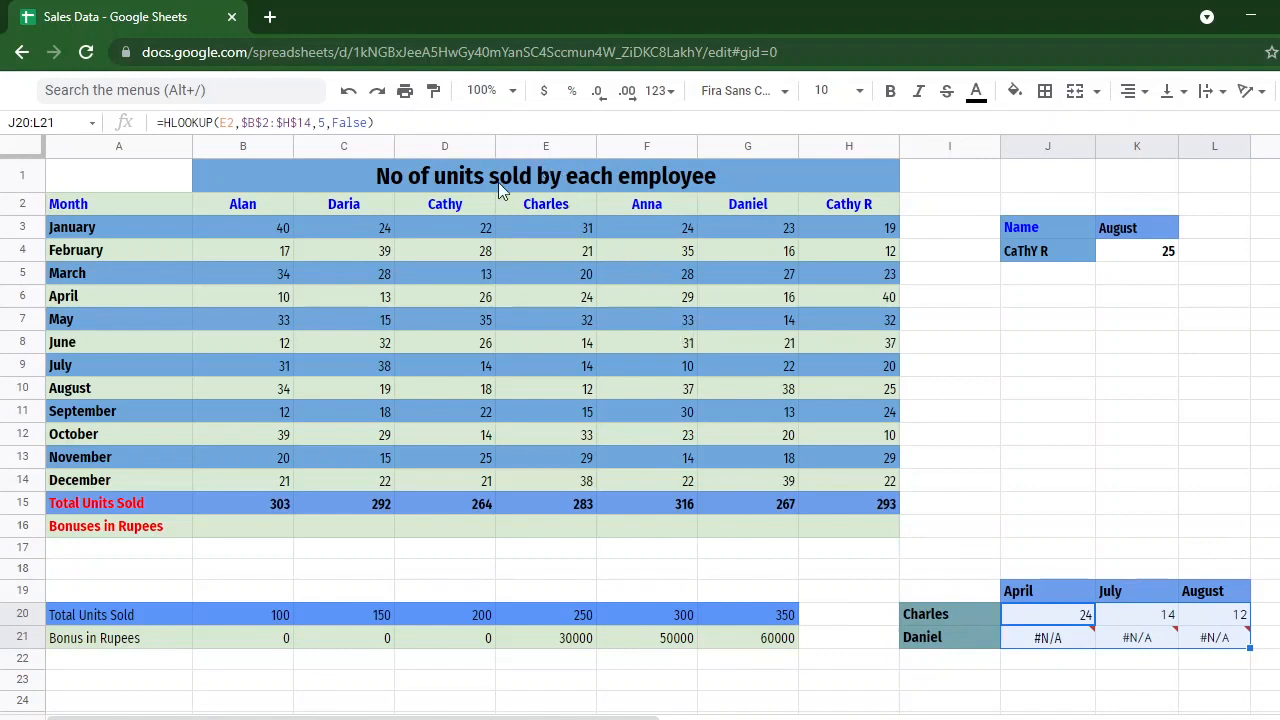
{"action": "left_click", "coordinate": [220, 122]}
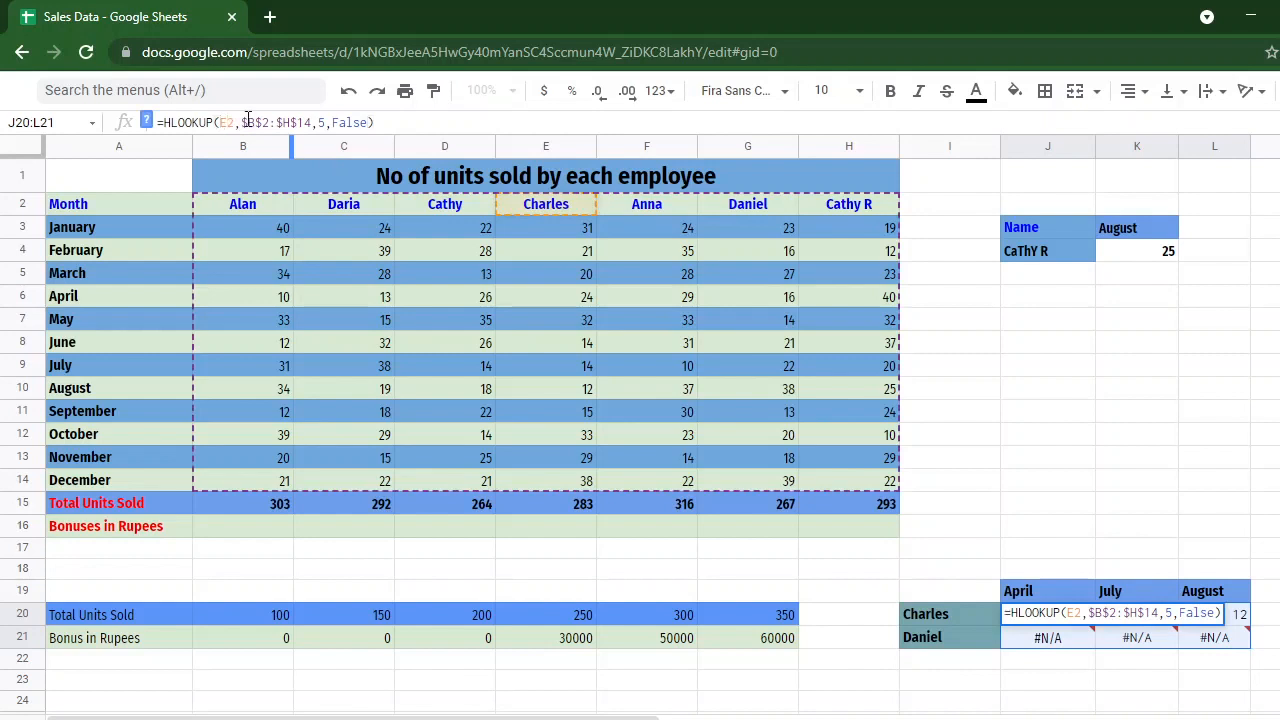
{"action": "key", "text": "Delete"}
{"action": "type", "text": "E"}
{"action": "key", "text": "Return"}
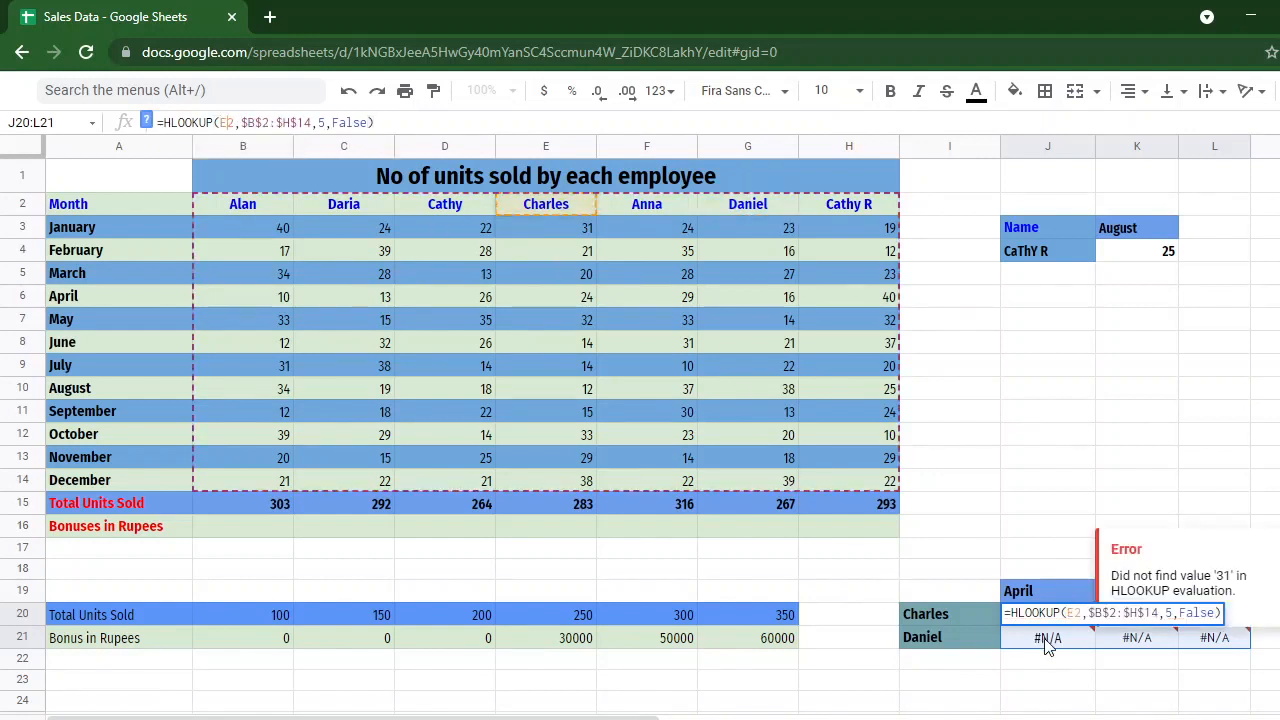
Step: Set the search key in J21's HLOOKUP formula to header cell G2
{"action": "left_click", "coordinate": [232, 122]}
{"action": "key", "text": "shift+End"}
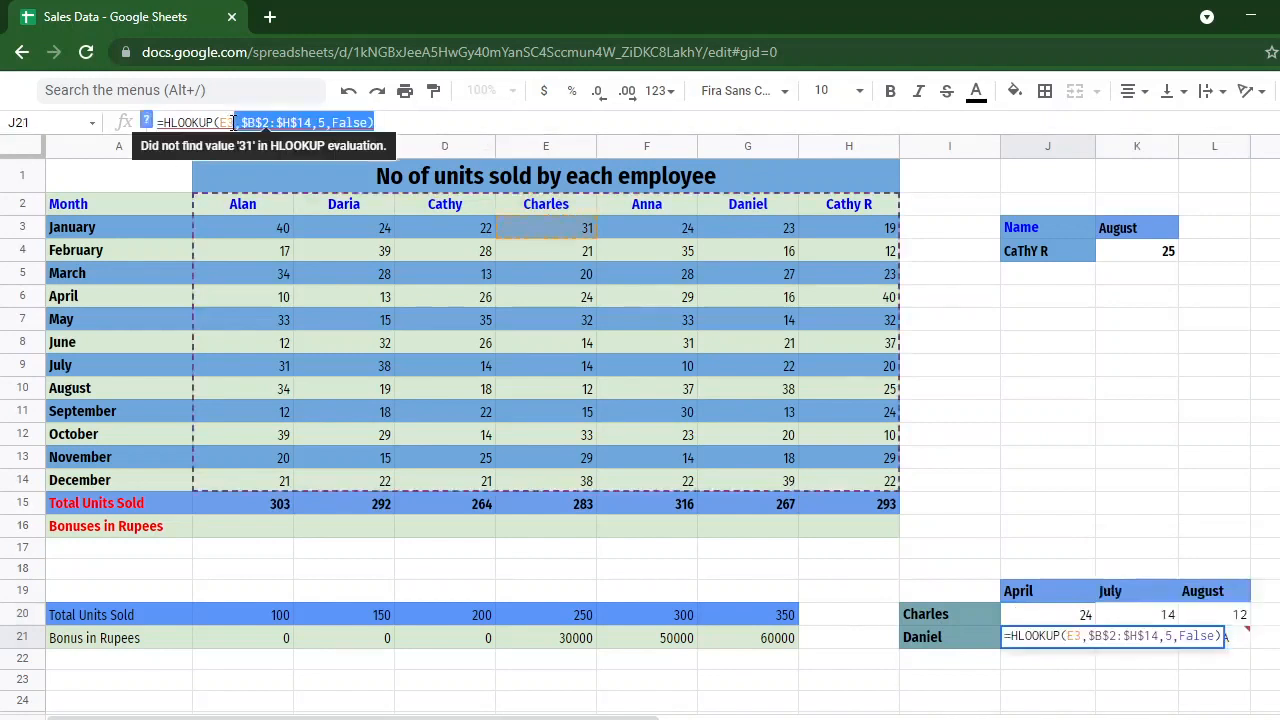
{"action": "key", "text": "Left"}
{"action": "key", "text": "BackSpace"}
{"action": "key", "text": "BackSpace"}
{"action": "type", "text": "G2"}
{"action": "key", "text": "Return"}
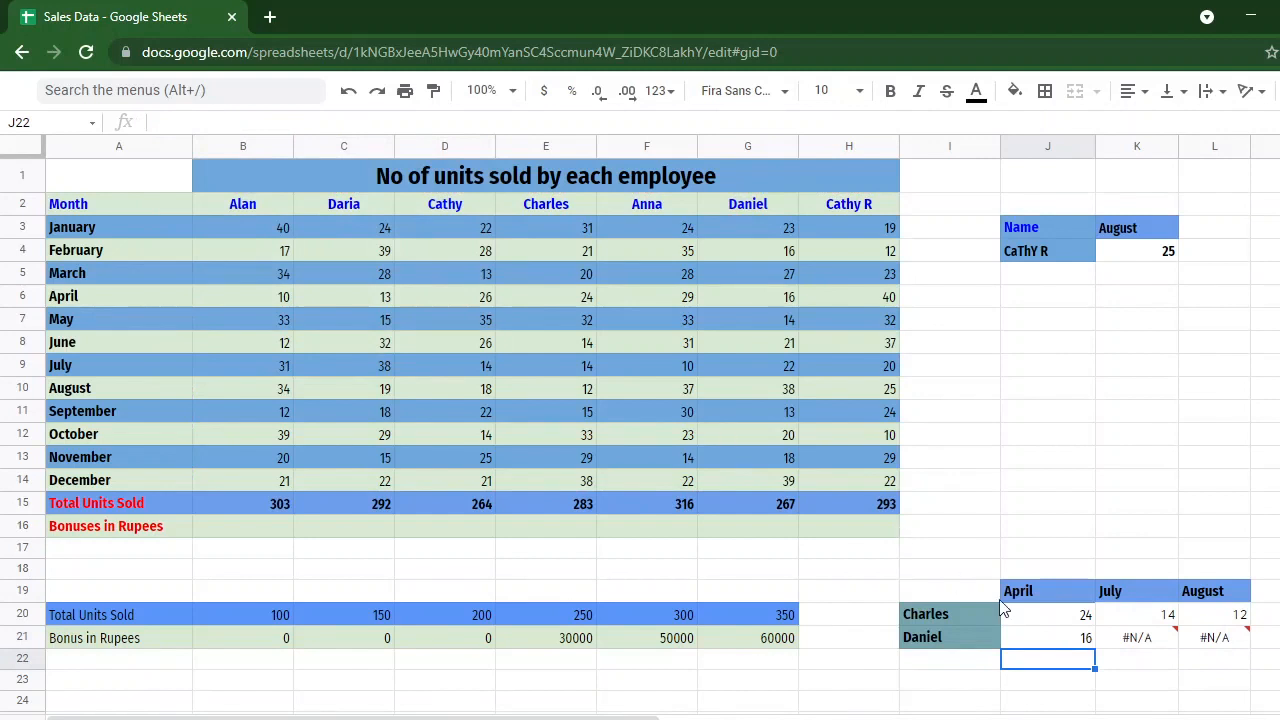
Step: Fill J21's HLOOKUP formula across to L21
{"action": "left_click", "coordinate": [1088, 645]}
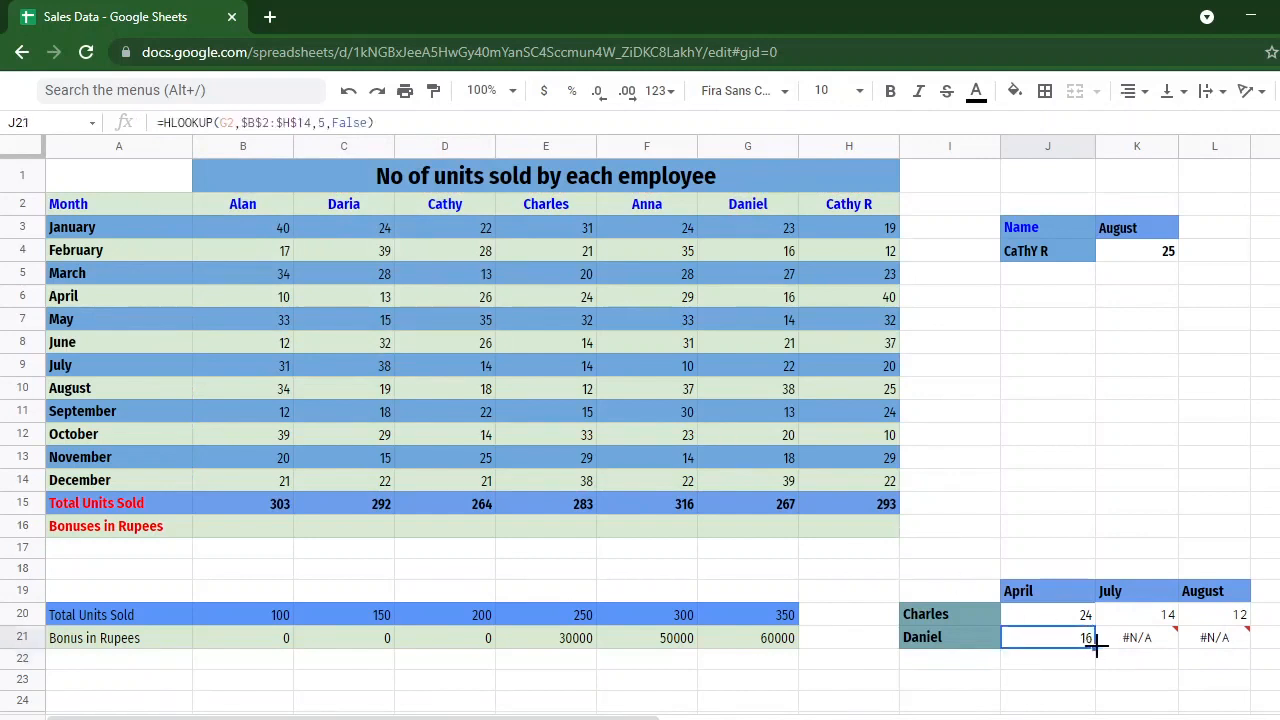
{"action": "left_click_drag", "start_coordinate": [1096, 649], "coordinate": [1216, 650]}
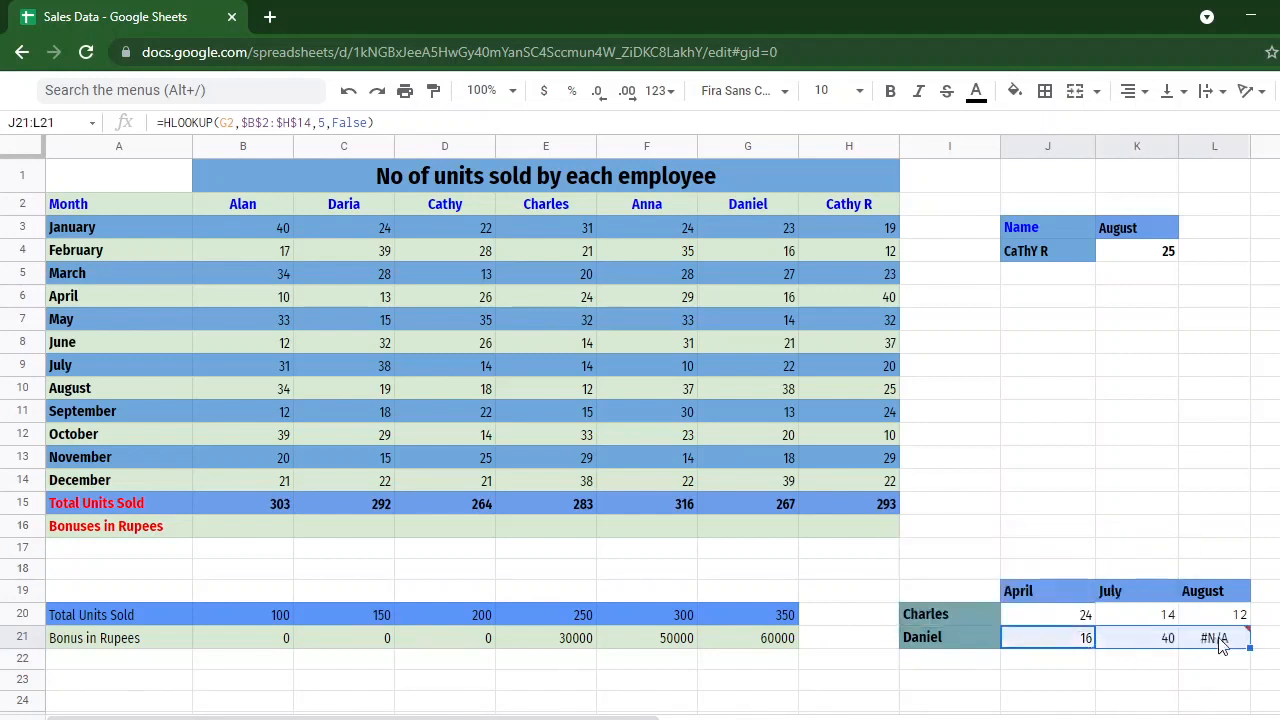
{"action": "left_click", "coordinate": [1258, 527]}
Step: Set K21's HLOOKUP search key to G2 and row index to 8, and compare the result with July's figure in G9
{"action": "left_click", "coordinate": [1130, 650]}
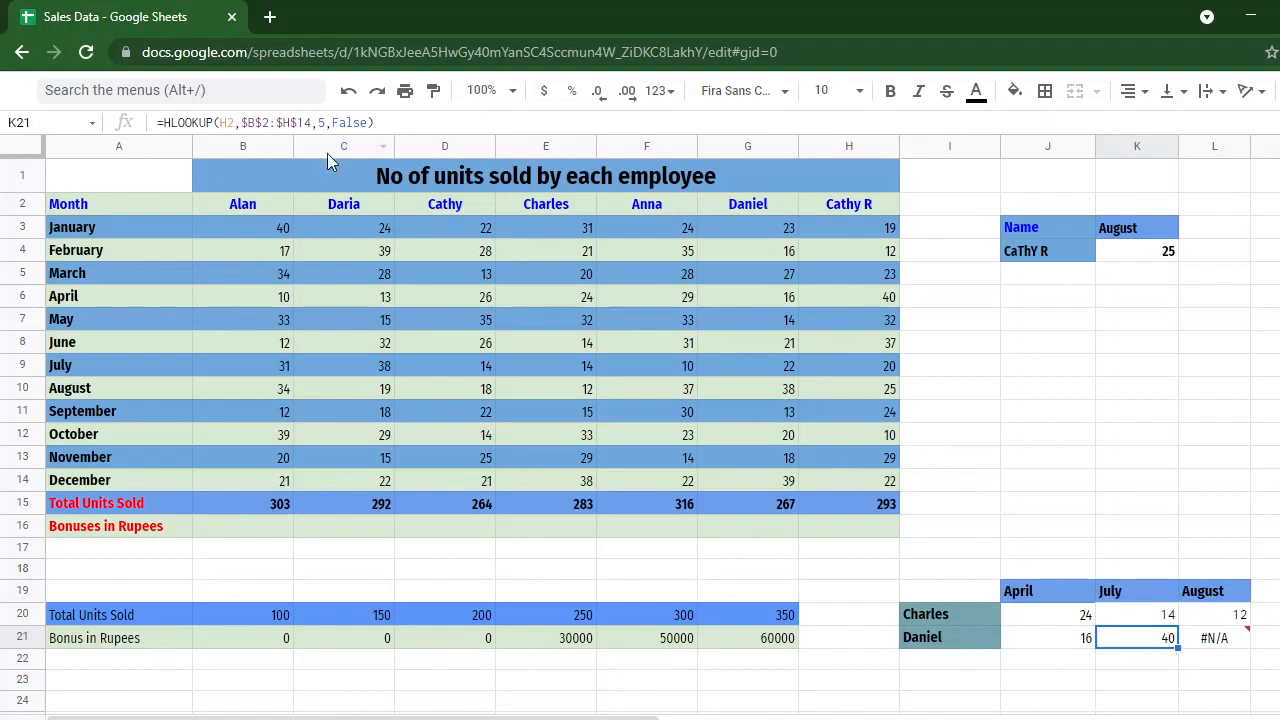
{"action": "left_click", "coordinate": [227, 123]}
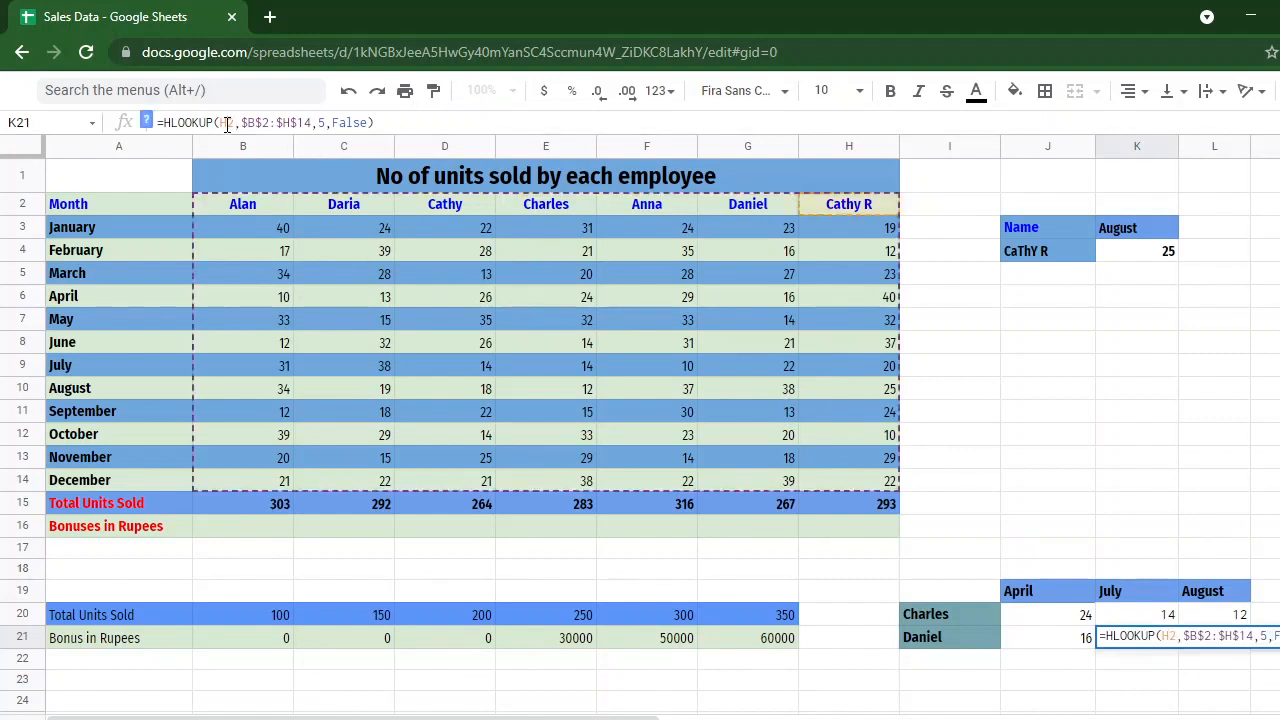
{"action": "double_click", "coordinate": [227, 123]}
{"action": "type", "text": "G2"}
{"action": "left_click", "coordinate": [323, 121]}
{"action": "key", "text": "BackSpace"}
{"action": "type", "text": "8"}
{"action": "key", "text": "Return"}
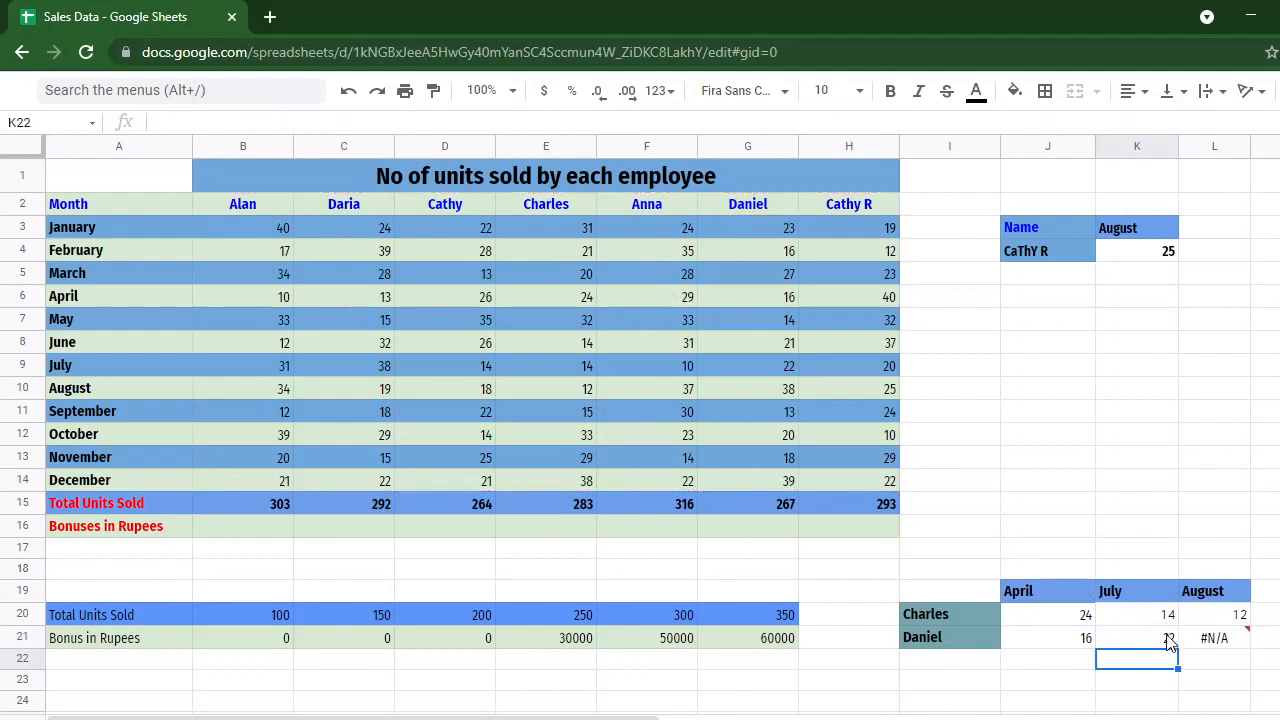
{"action": "left_click", "coordinate": [784, 370]}
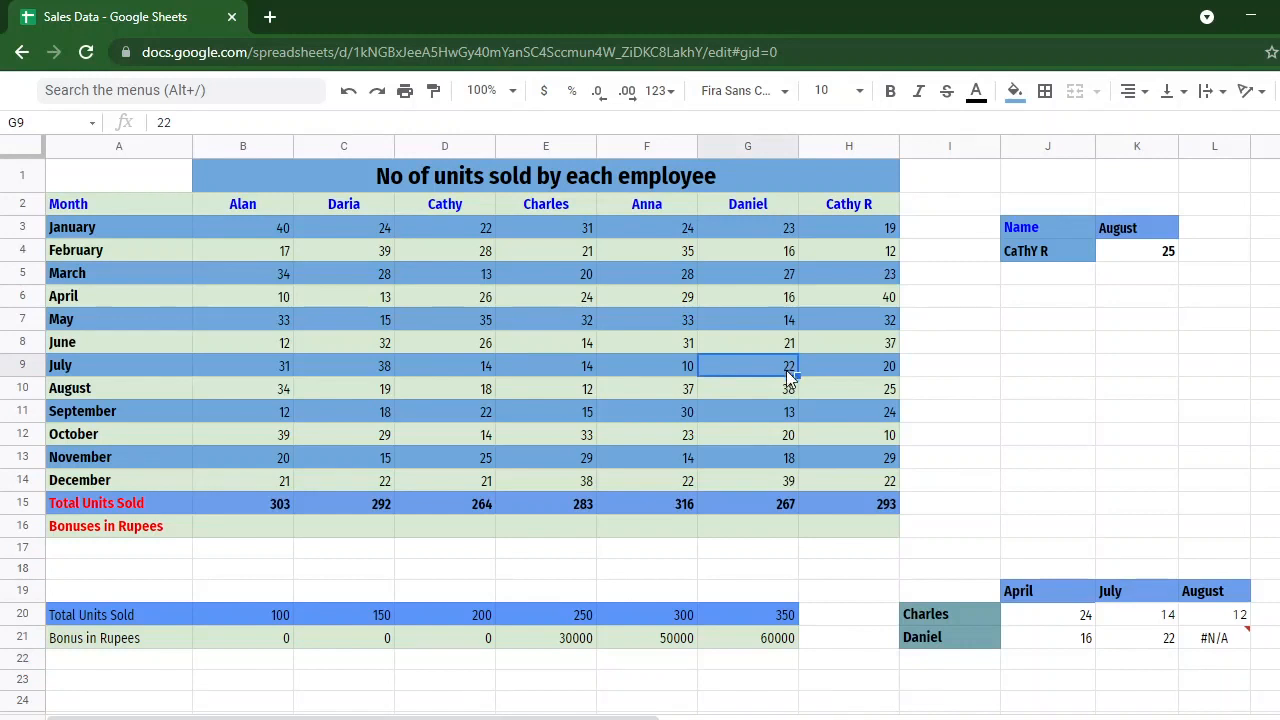
Step: Set L21's HLOOKUP search key to G2 and row index to 9 for August
{"action": "left_click", "coordinate": [1220, 645]}
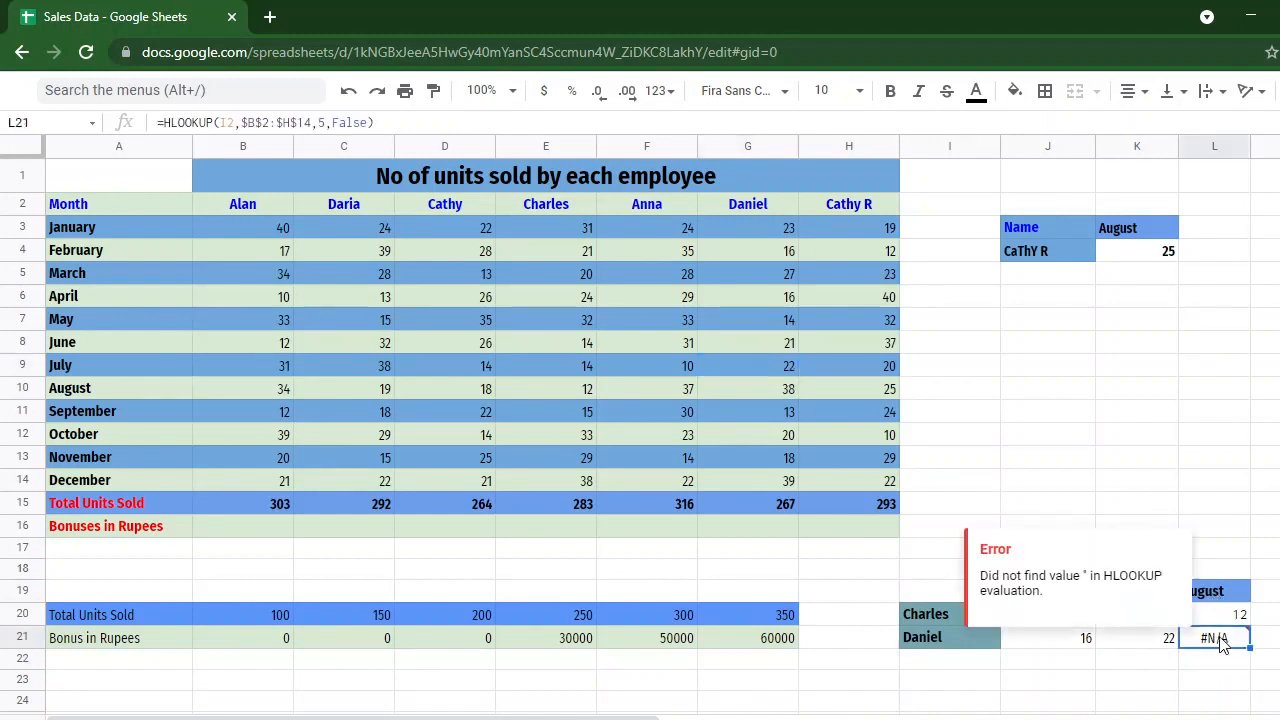
{"action": "left_click", "coordinate": [236, 122]}
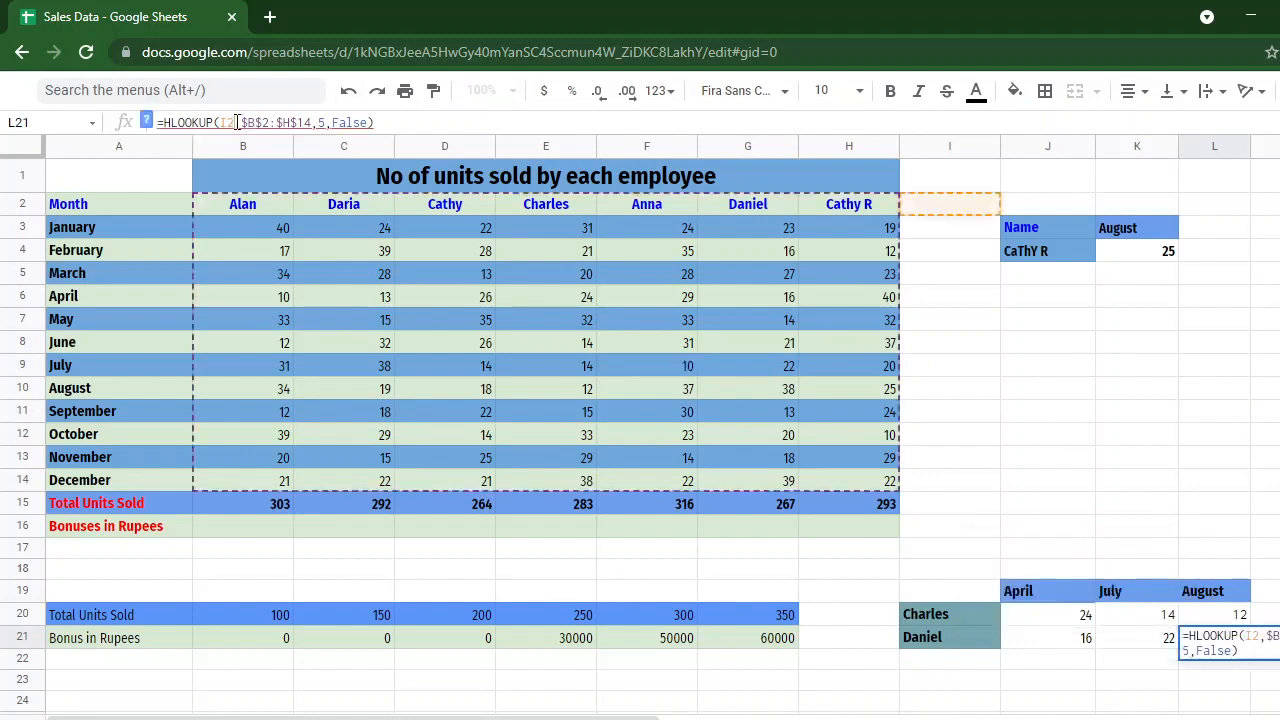
{"action": "key", "text": "BackSpace"}
{"action": "key", "text": "BackSpace"}
{"action": "type", "text": "G2"}
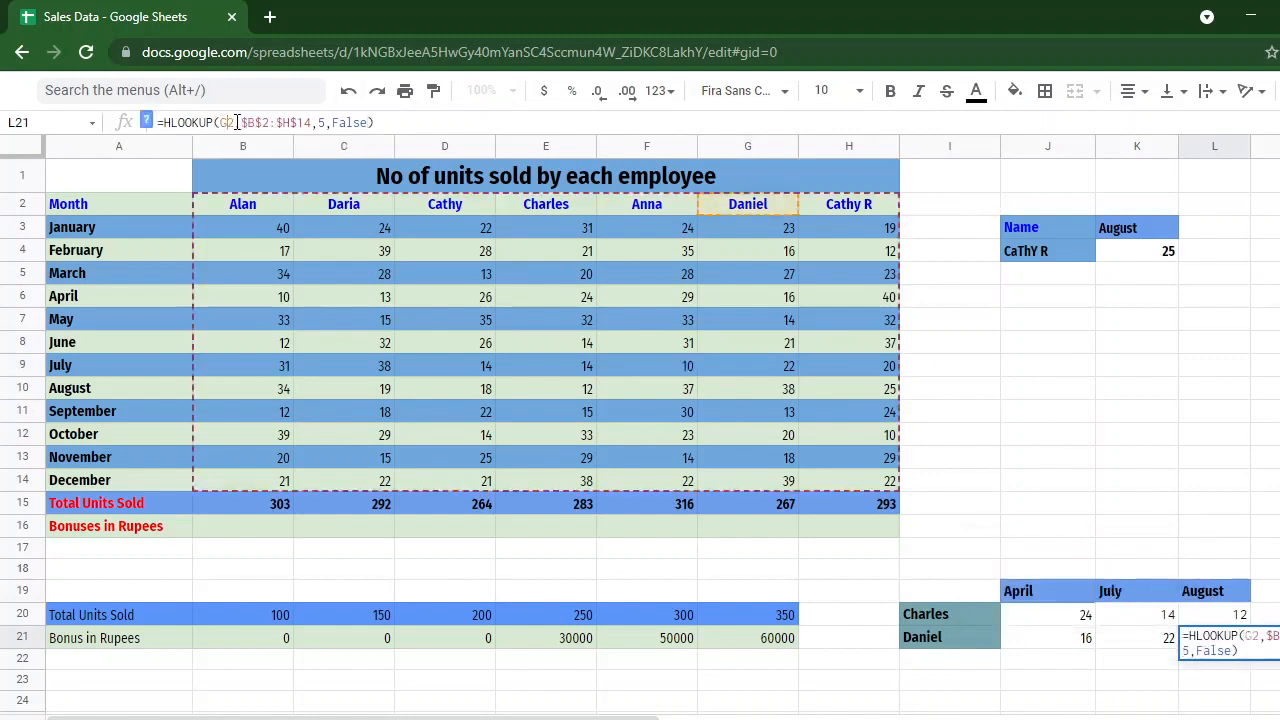
{"action": "key", "text": "Right"}
{"action": "key", "text": "Right"}
{"action": "key", "text": "BackSpace"}
{"action": "type", "text": "9"}
{"action": "key", "text": "Return"}
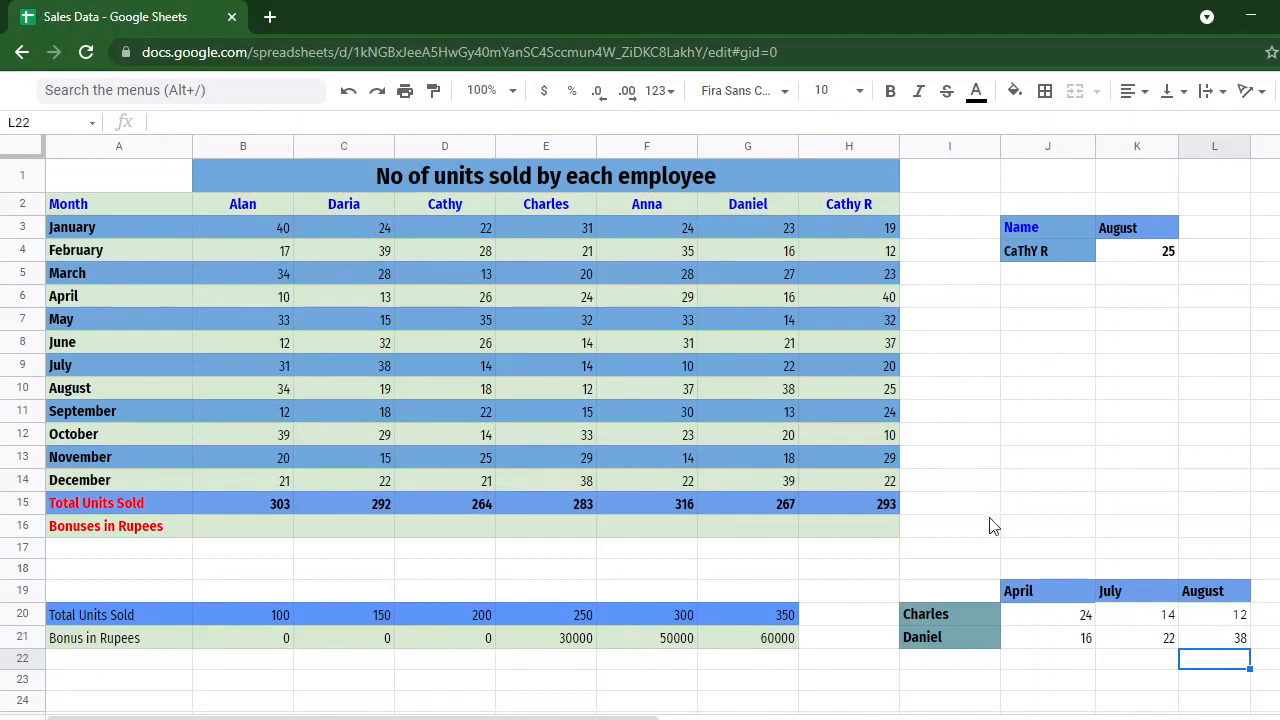
{"action": "left_click", "coordinate": [962, 612]}
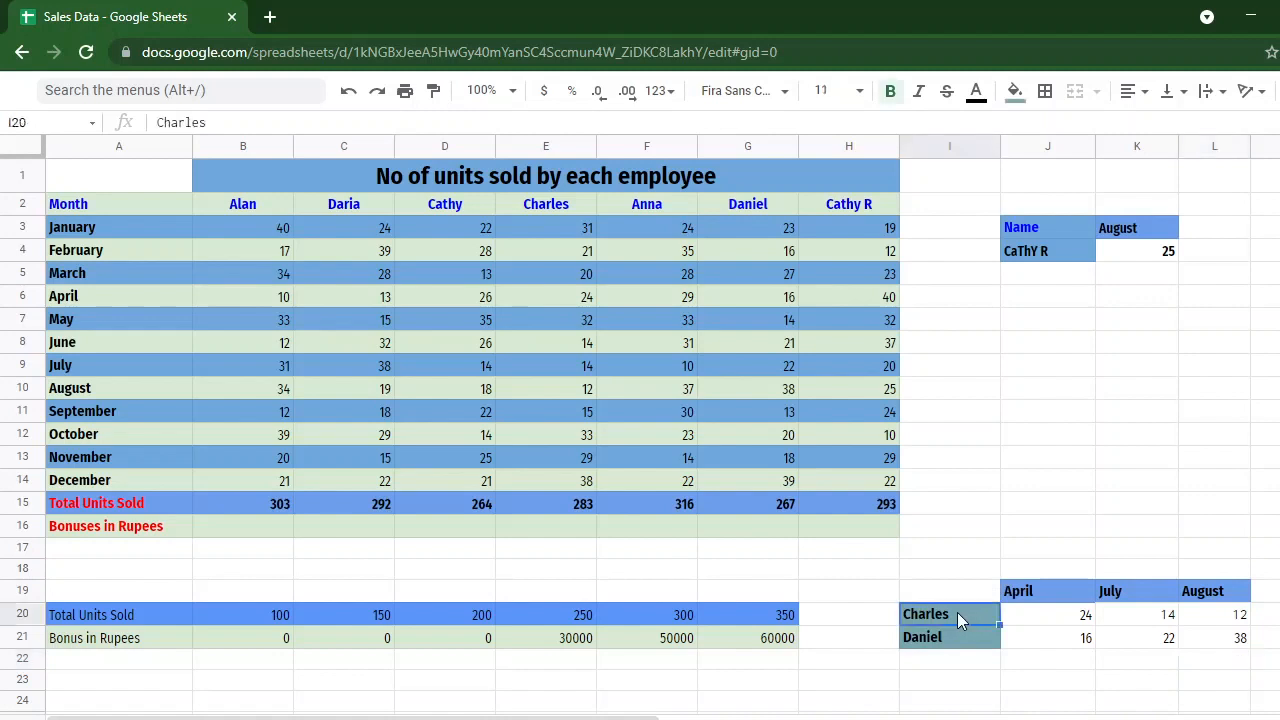
{"action": "double_click", "coordinate": [953, 614]}
{"action": "left_click", "coordinate": [1082, 612]}
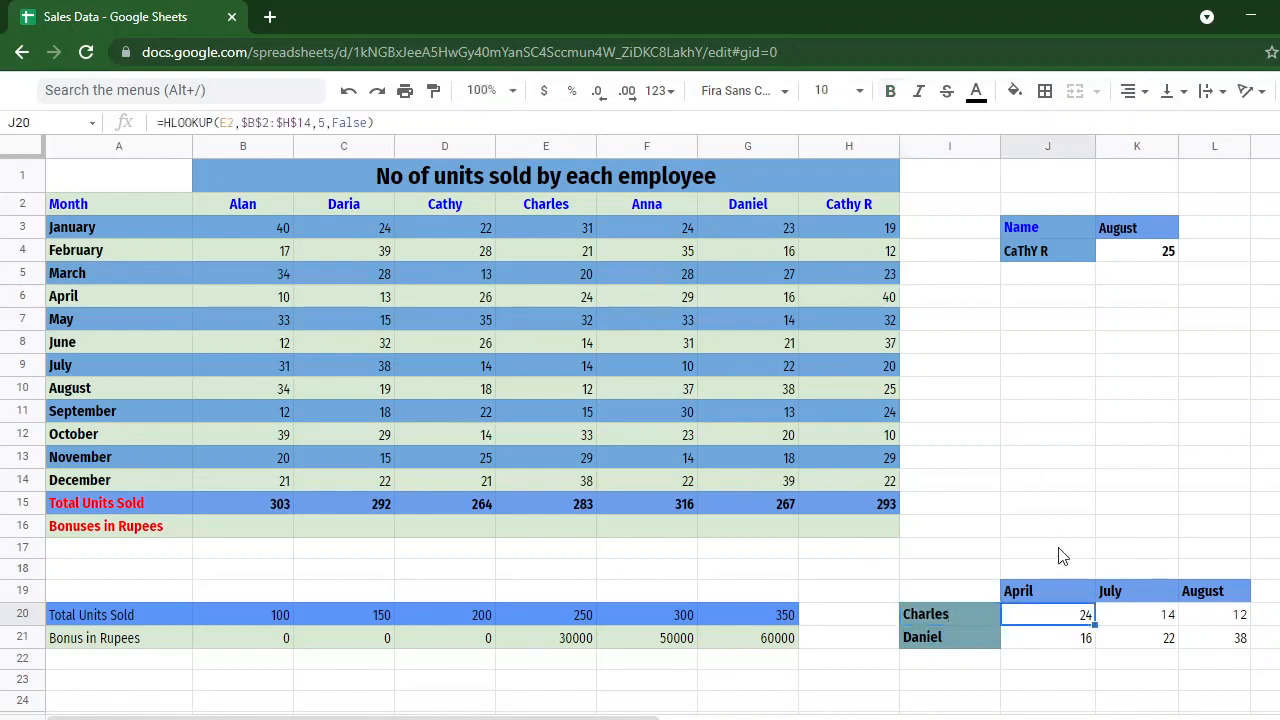
Step: Replace the April heading in J19 with October
{"action": "double_click", "coordinate": [1053, 587]}
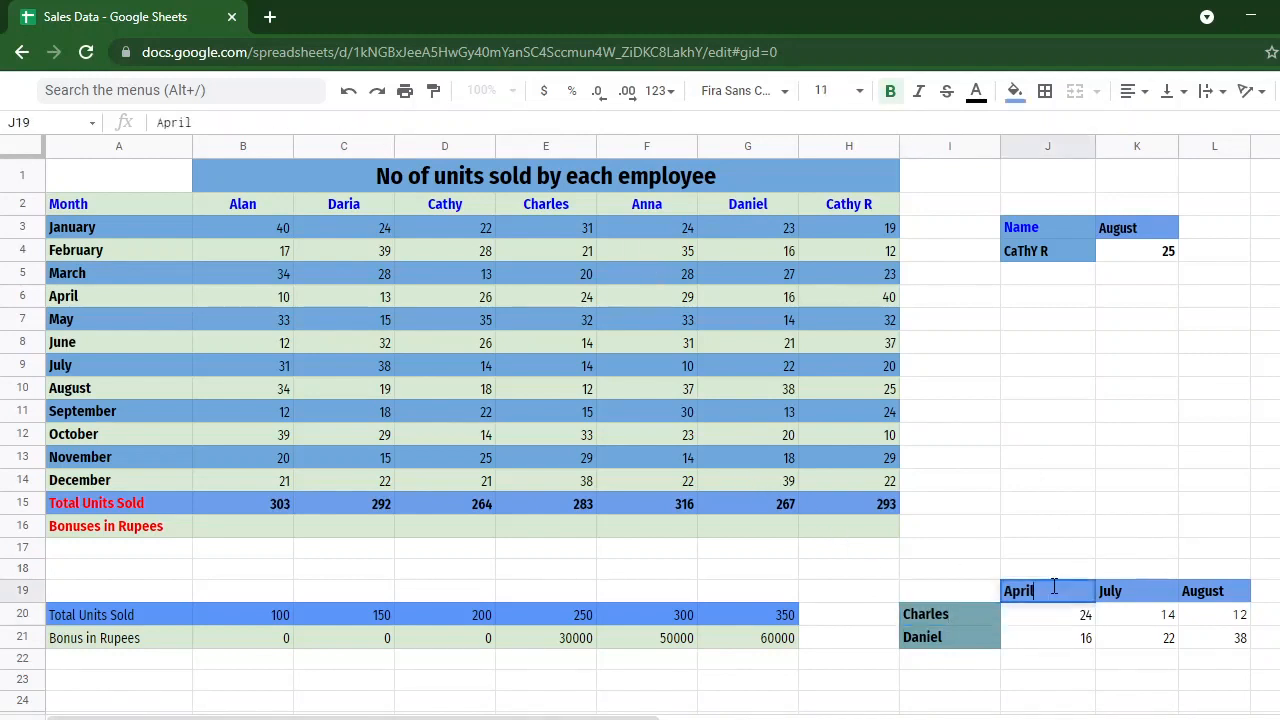
{"action": "key", "text": "BackSpace"}
{"action": "key", "text": "BackSpace"}
{"action": "key", "text": "BackSpace"}
{"action": "key", "text": "BackSpace"}
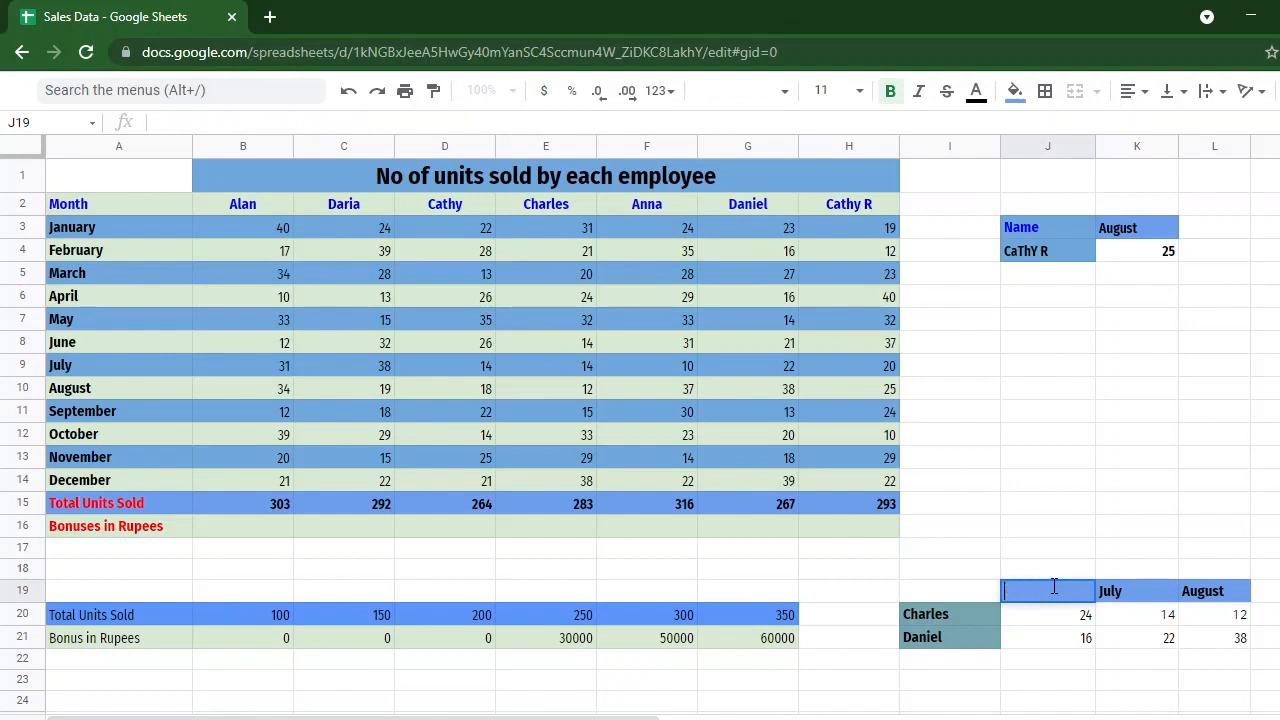
{"action": "type", "text": "October"}
{"action": "key", "text": "Return"}
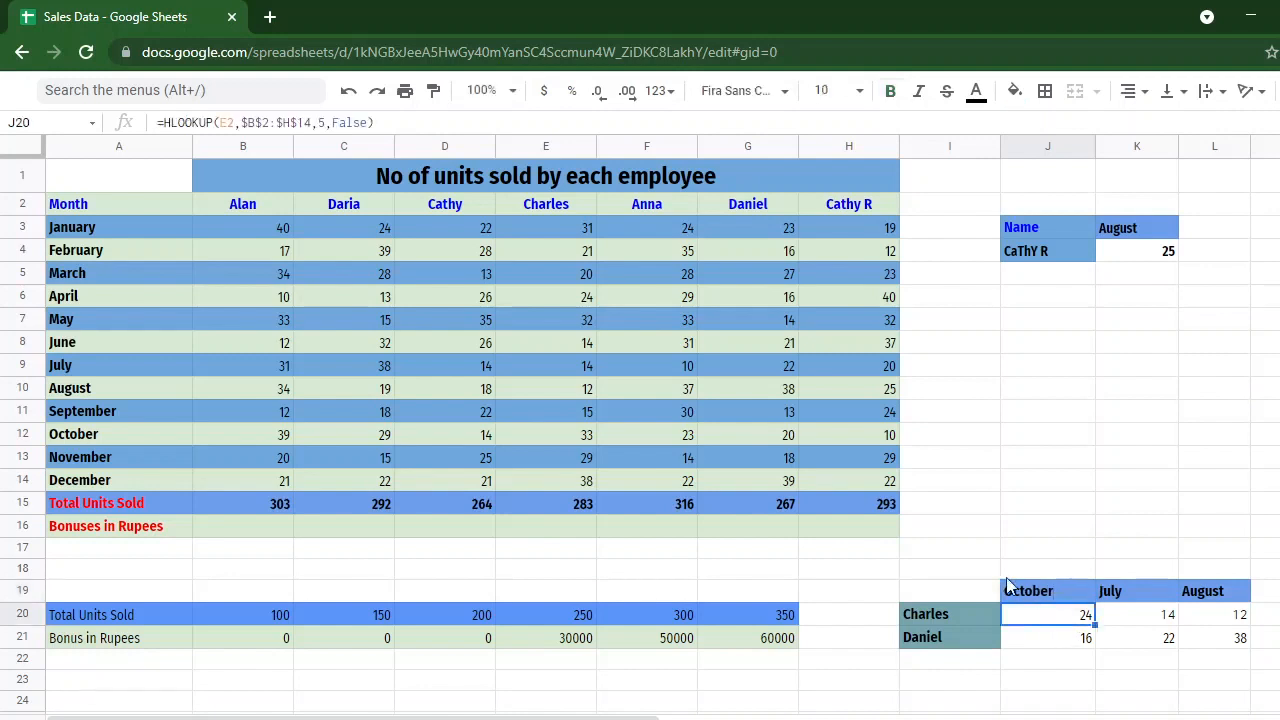
Step: Replace the E2 search key in J20's HLOOKUP formula with the wildcard expression "Char" &"*"
{"action": "left_click", "coordinate": [235, 125]}
{"action": "key", "text": "BackSpace"}
{"action": "key", "text": "BackSpace"}
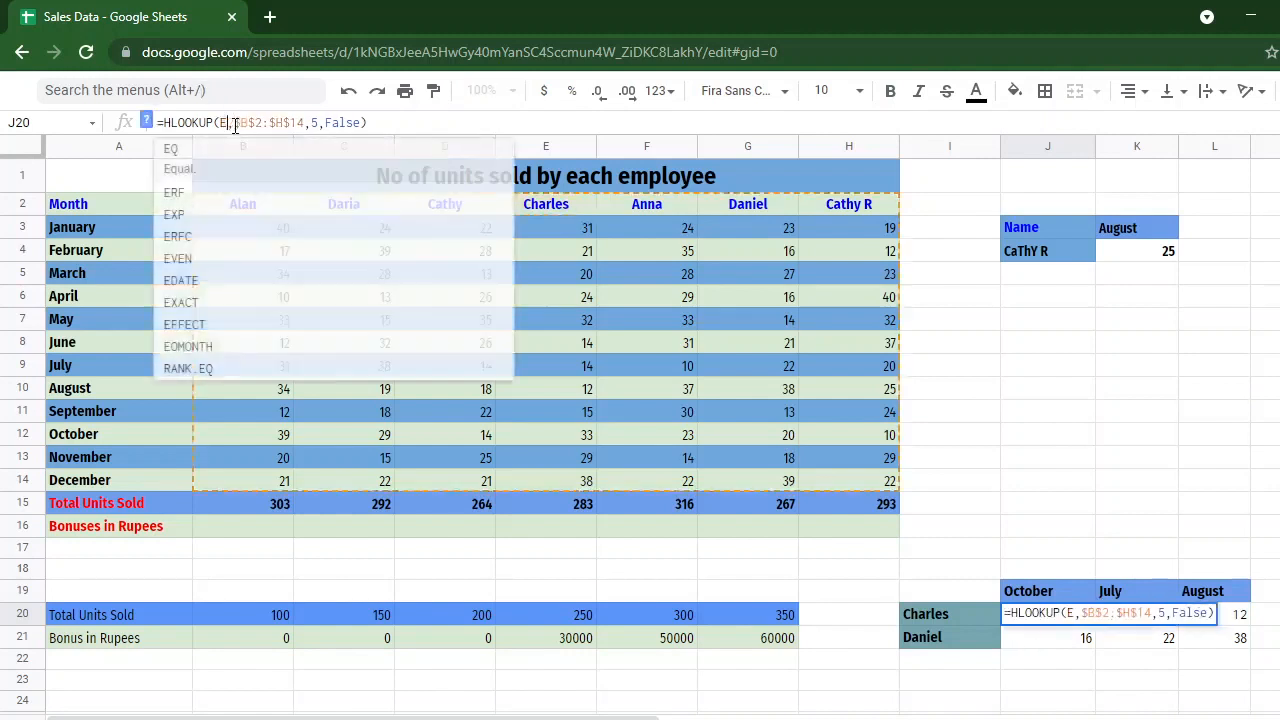
{"action": "type", "text": "\"C"}
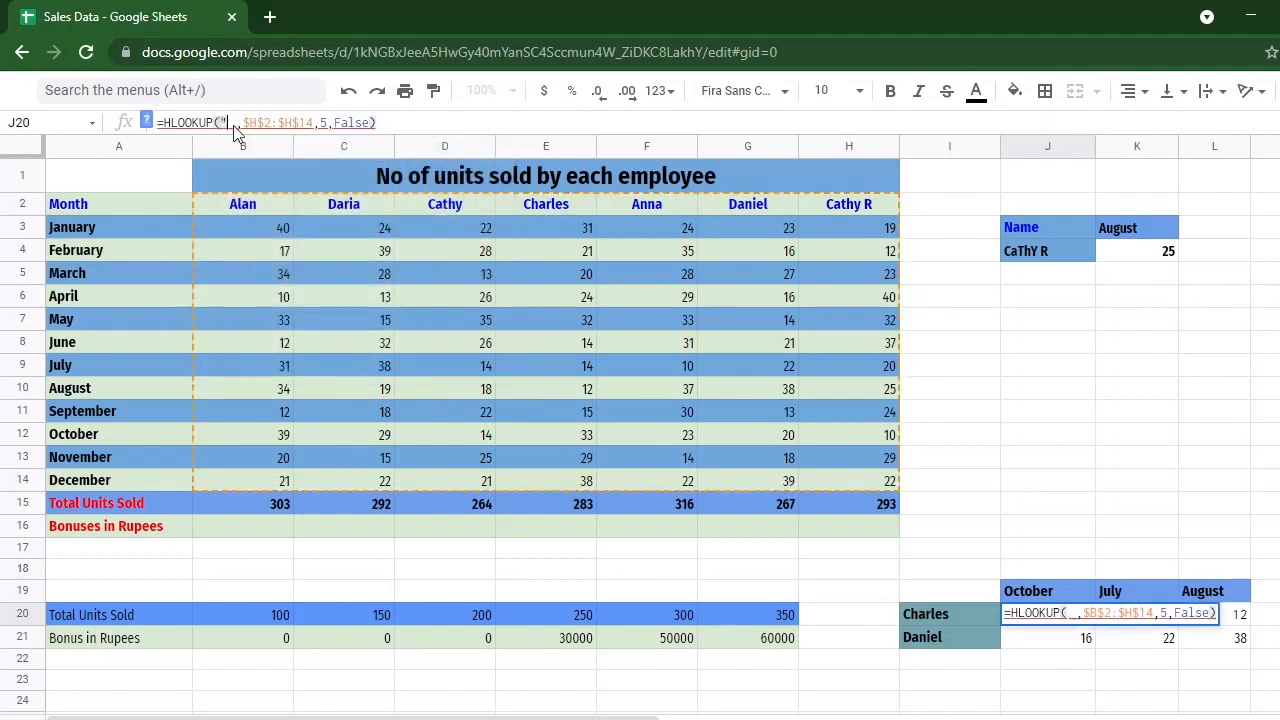
{"action": "type", "text": "har"}
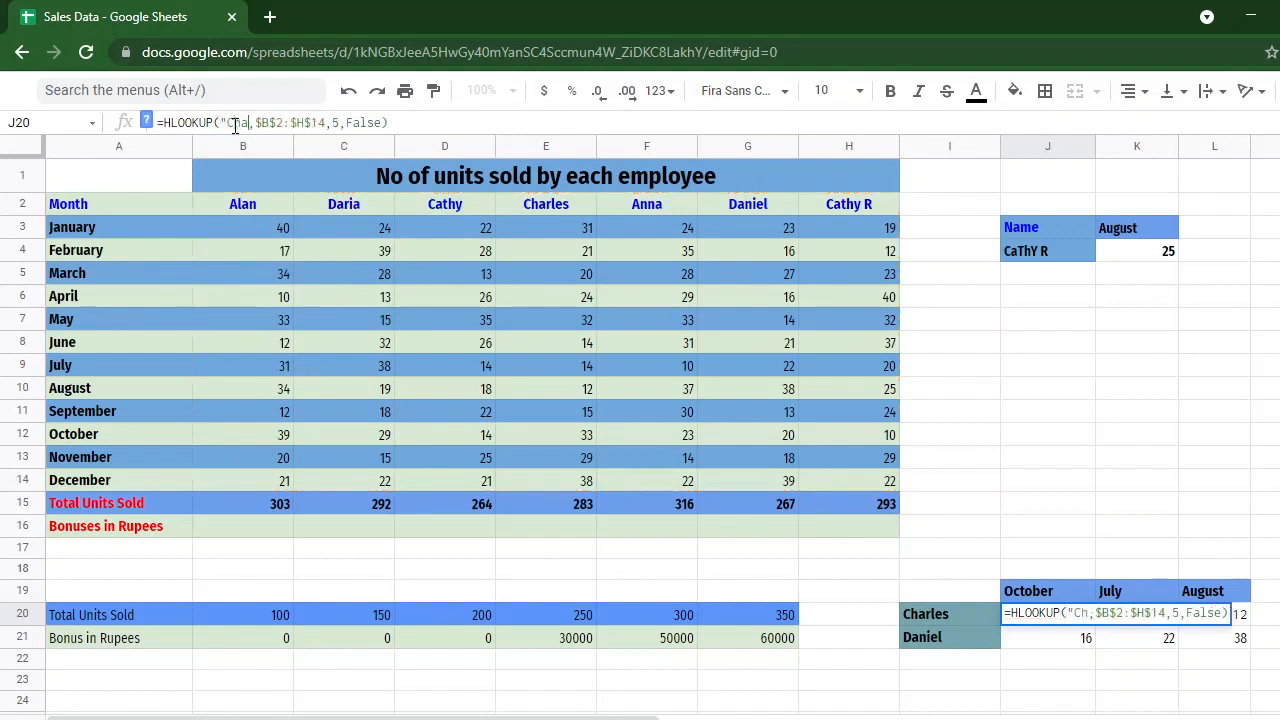
{"action": "type", "text": "\" & "}
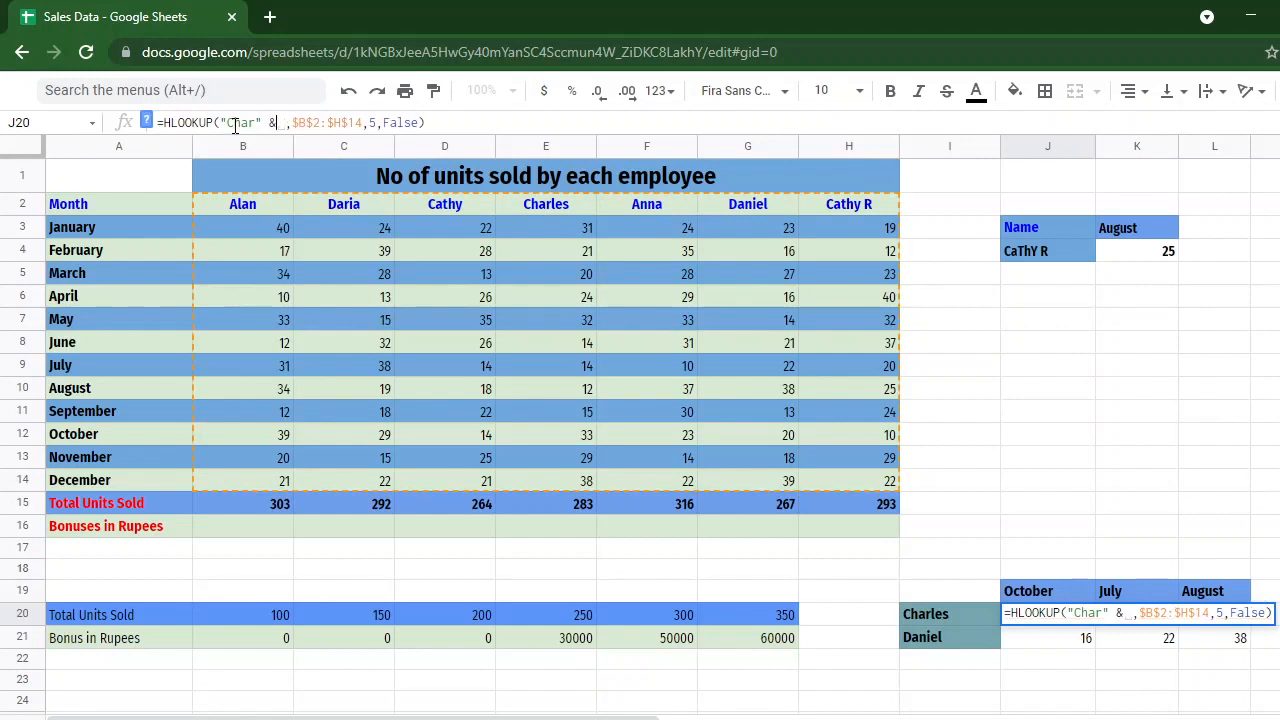
{"action": "type", "text": "\""}
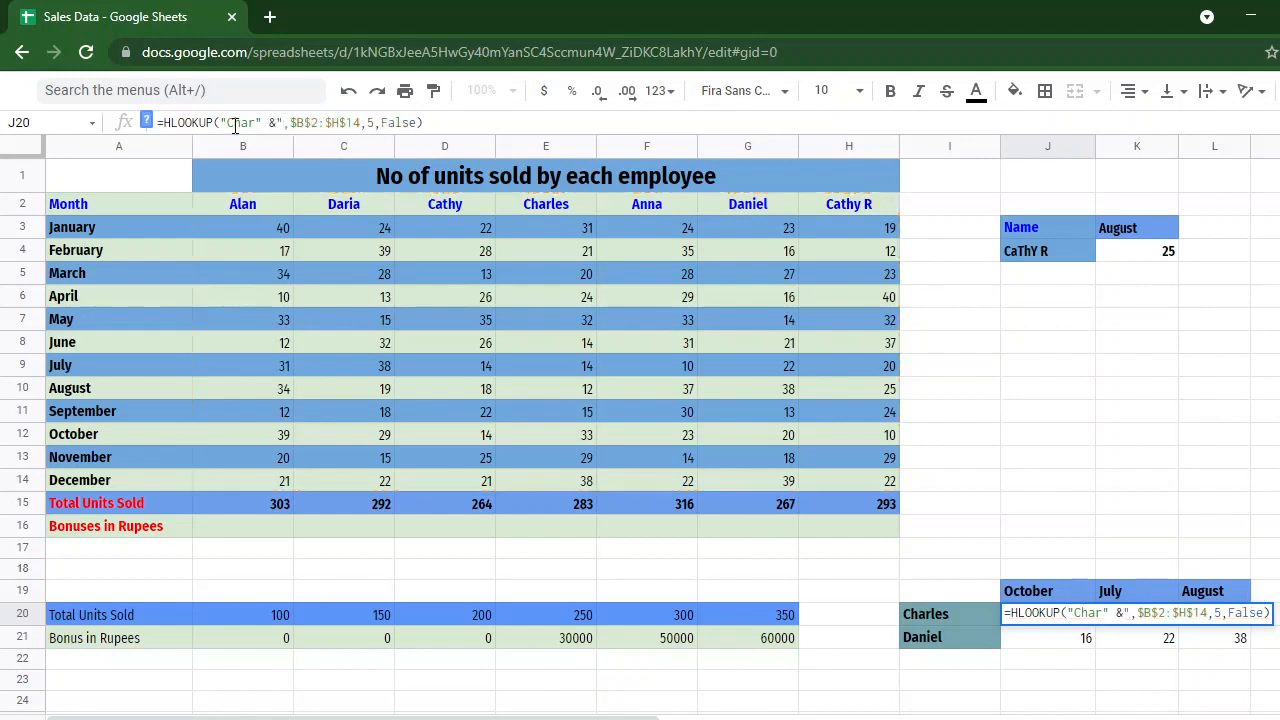
{"action": "type", "text": "*"}
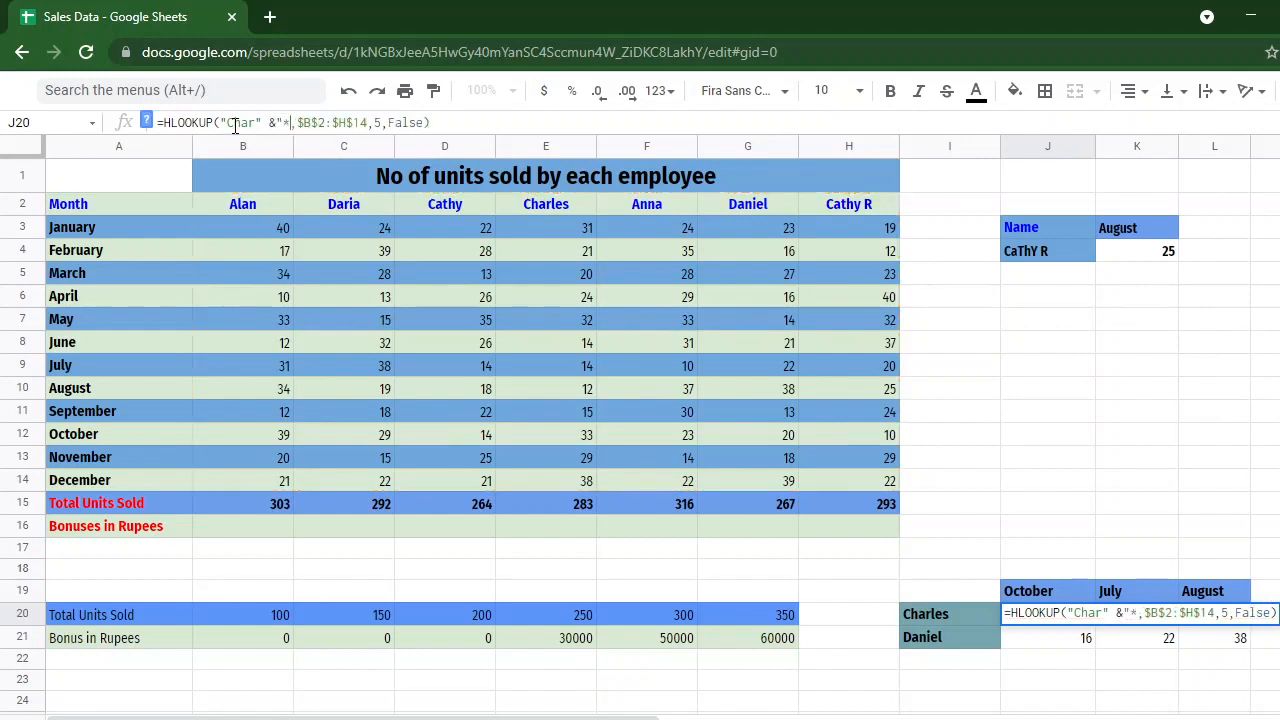
{"action": "type", "text": "\""}
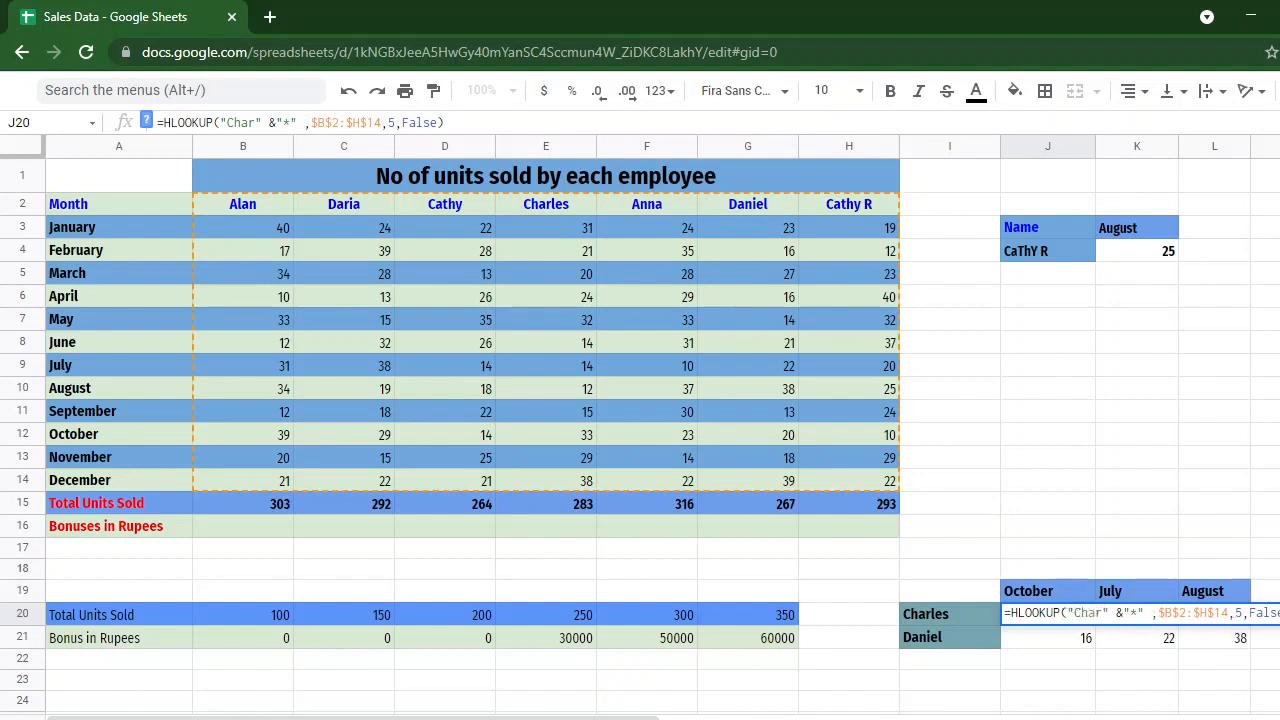
Step: Set the row index in J20's HLOOKUP formula to 11 for October
{"action": "left_click", "coordinate": [1247, 615]}
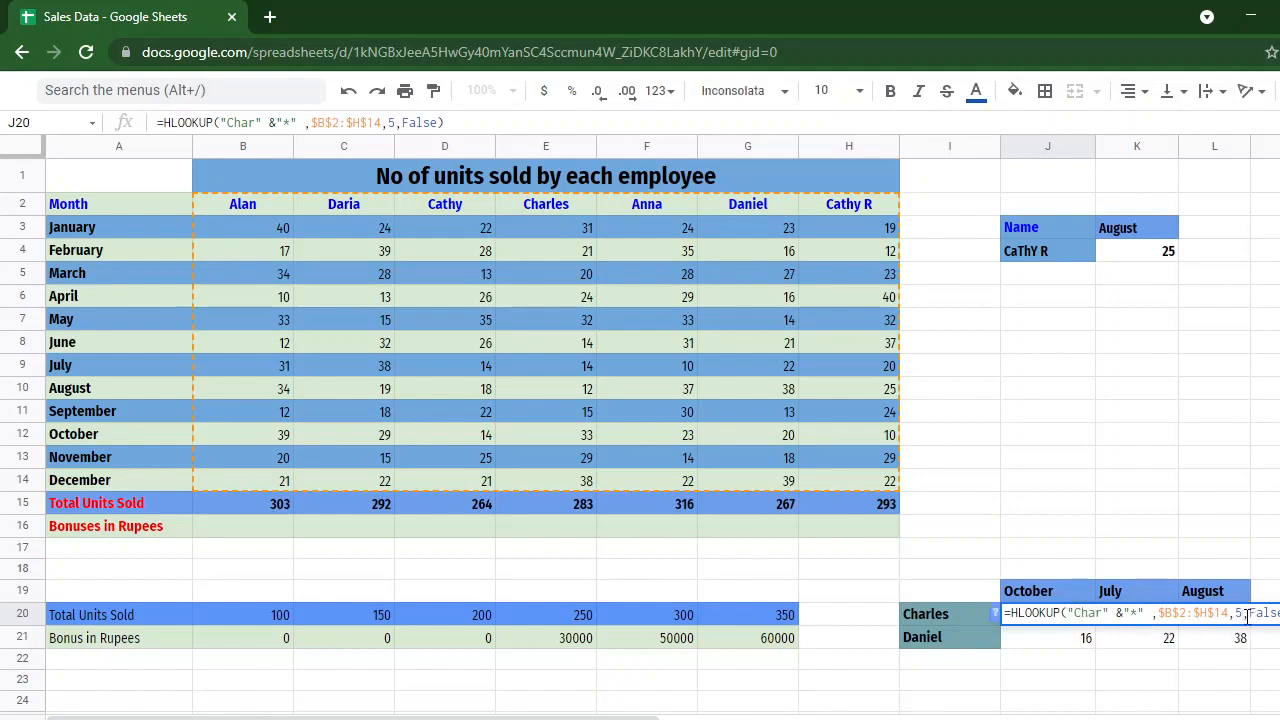
{"action": "key", "text": "BackSpace"}
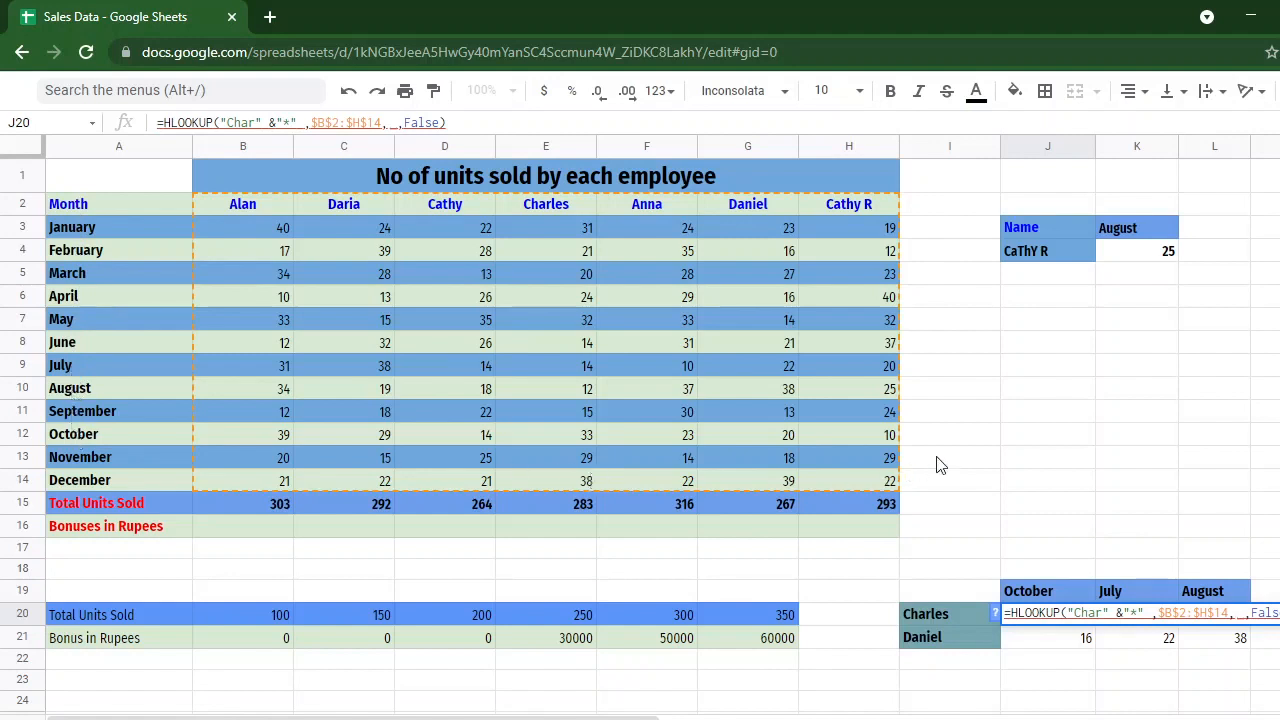
{"action": "type", "text": "11"}
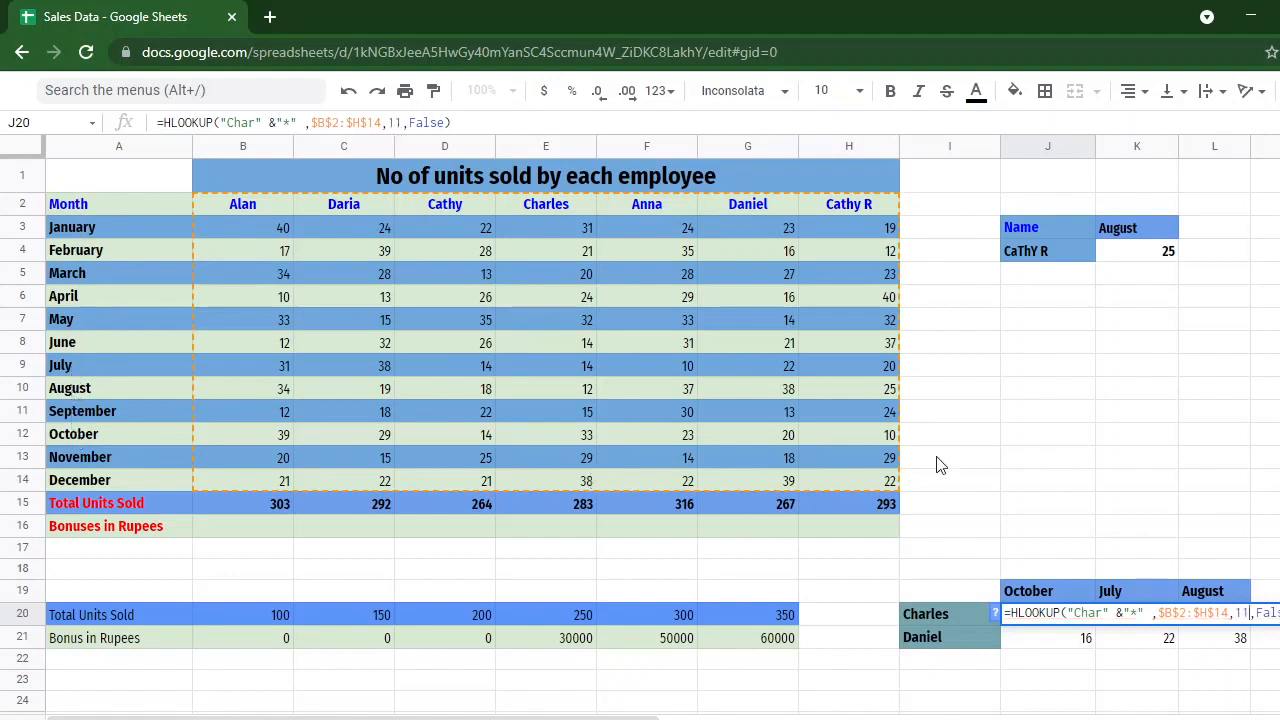
{"action": "key", "text": "Return"}
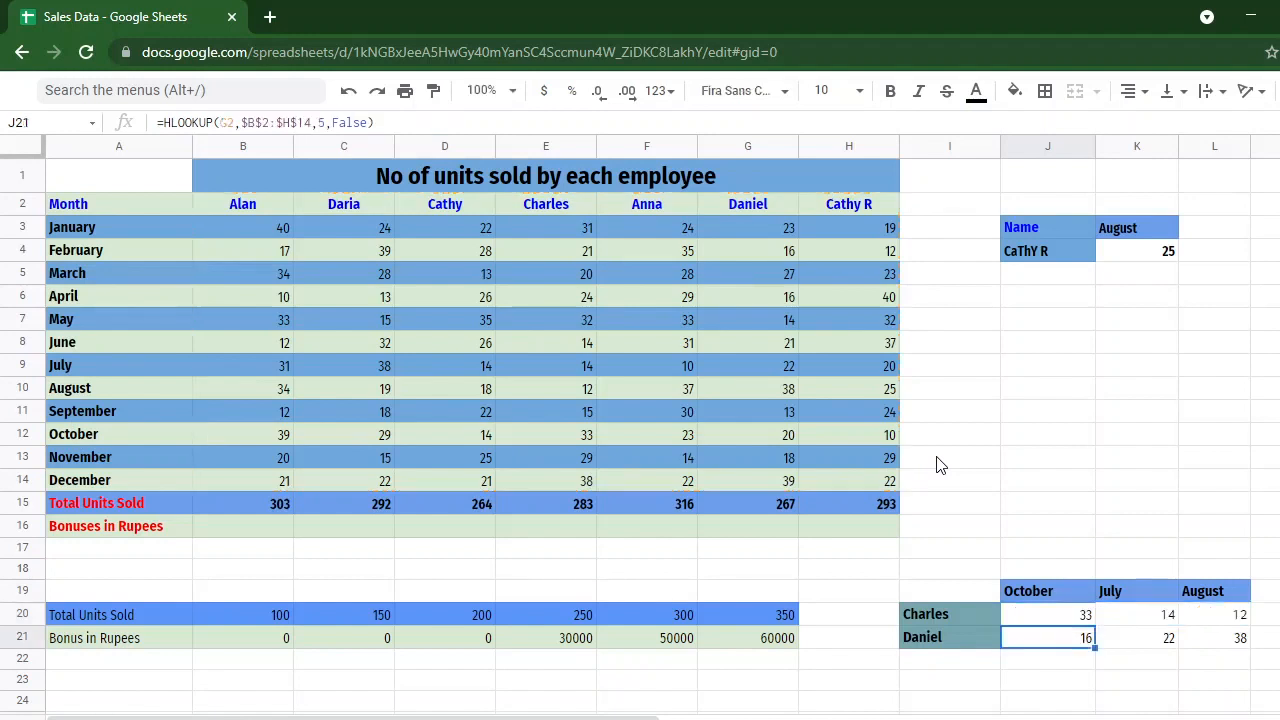
Step: Compare J20's lookup result with the matching employee's October figure in E12
{"action": "left_click", "coordinate": [1078, 620]}
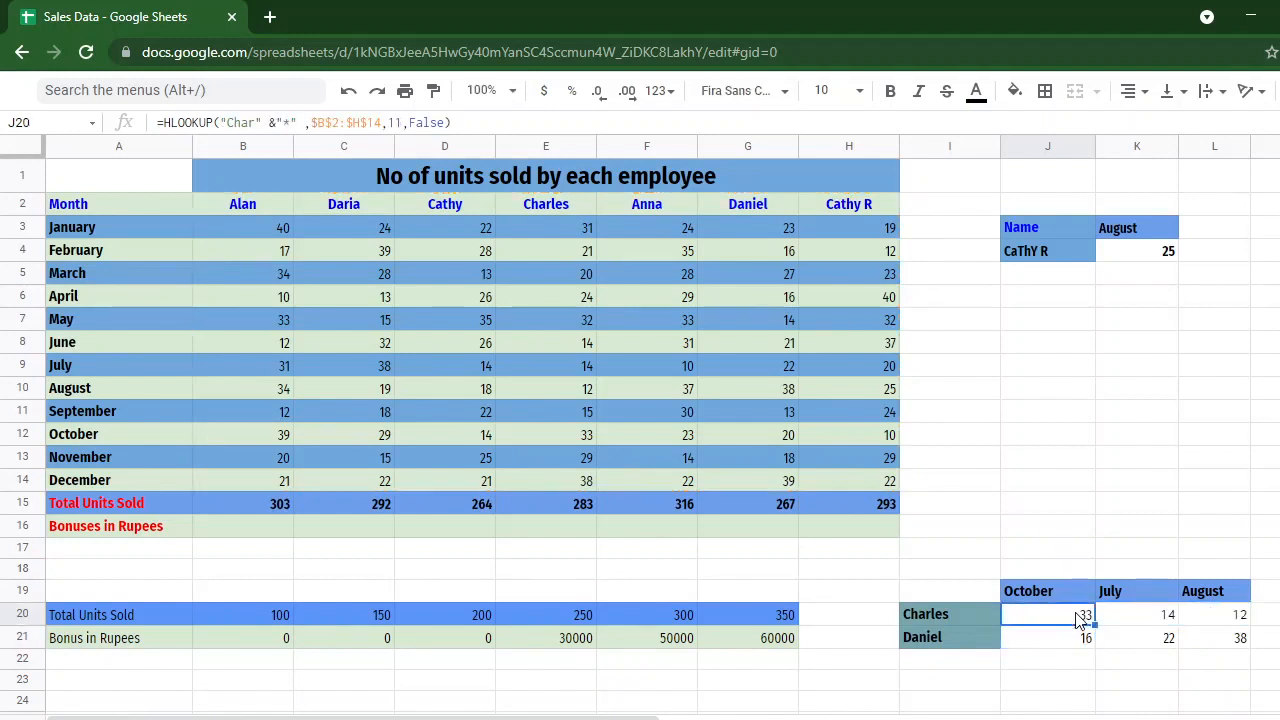
{"action": "left_click", "coordinate": [578, 204]}
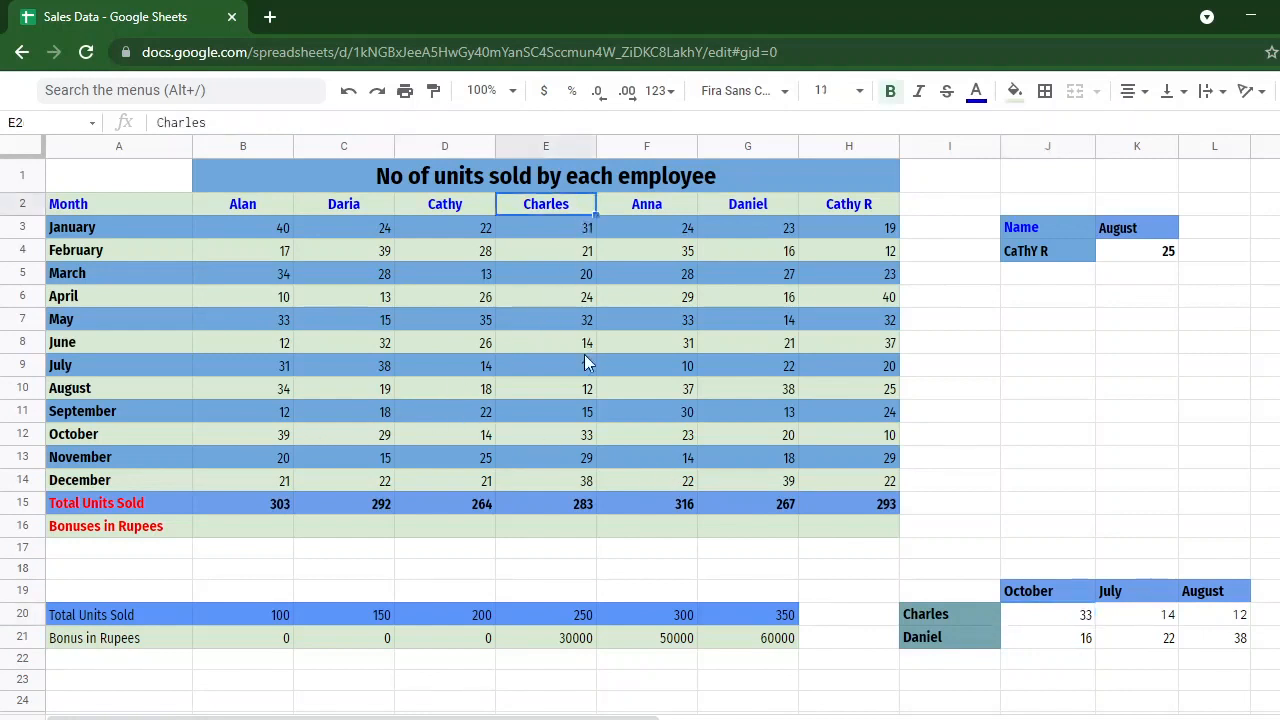
{"action": "left_click", "coordinate": [571, 439]}
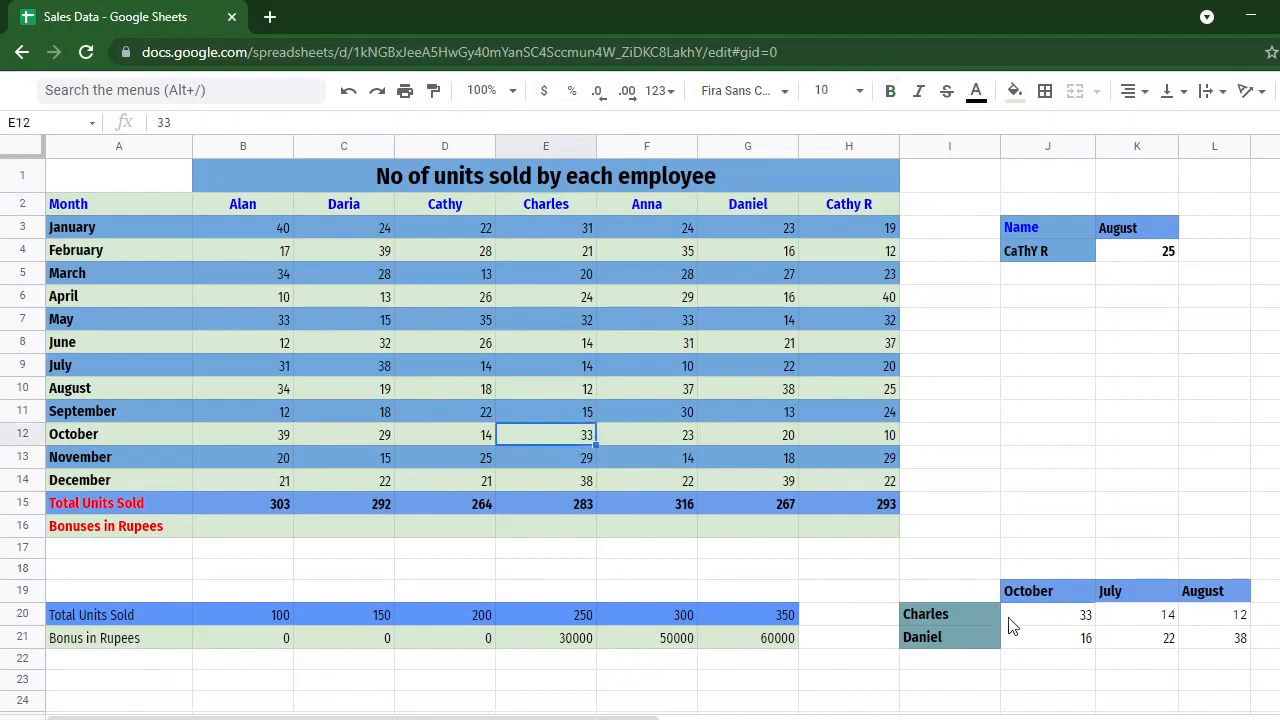
{"action": "left_click", "coordinate": [1046, 622]}
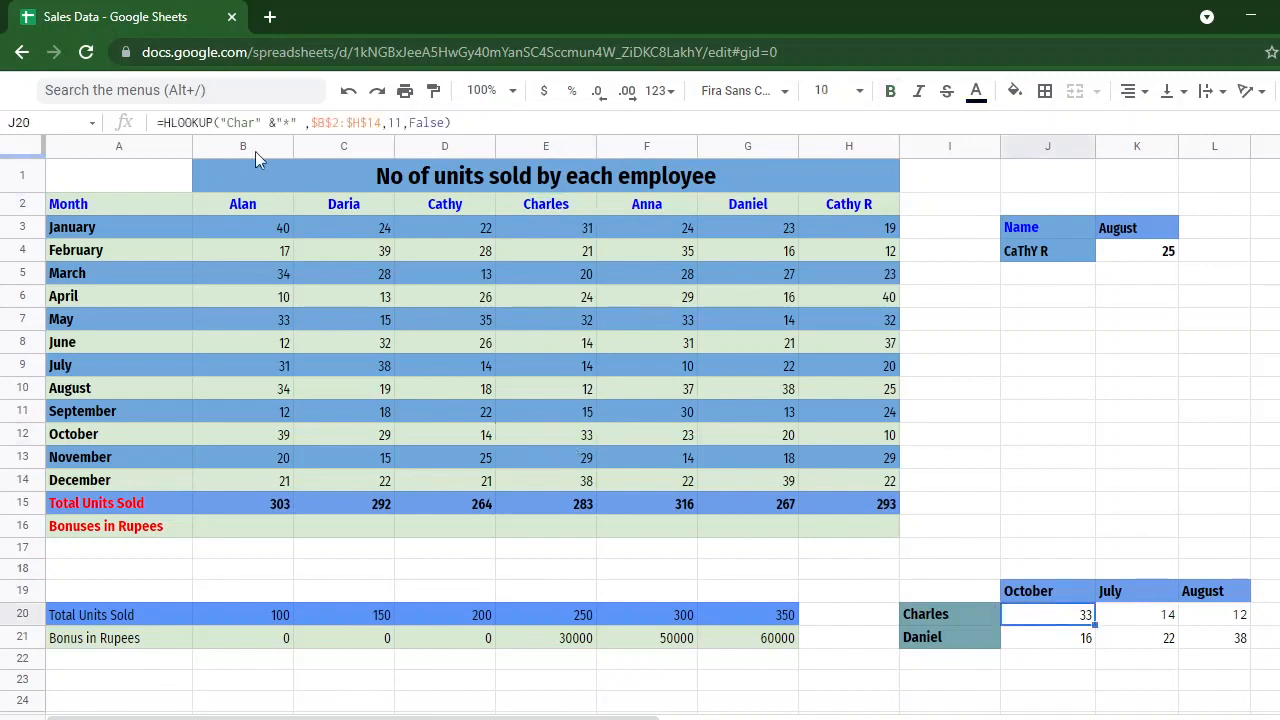
Step: Replace the G2 search key in J21's HLOOKUP formula with the wildcard expression "*" & "iel"
{"action": "left_click", "coordinate": [1074, 646]}
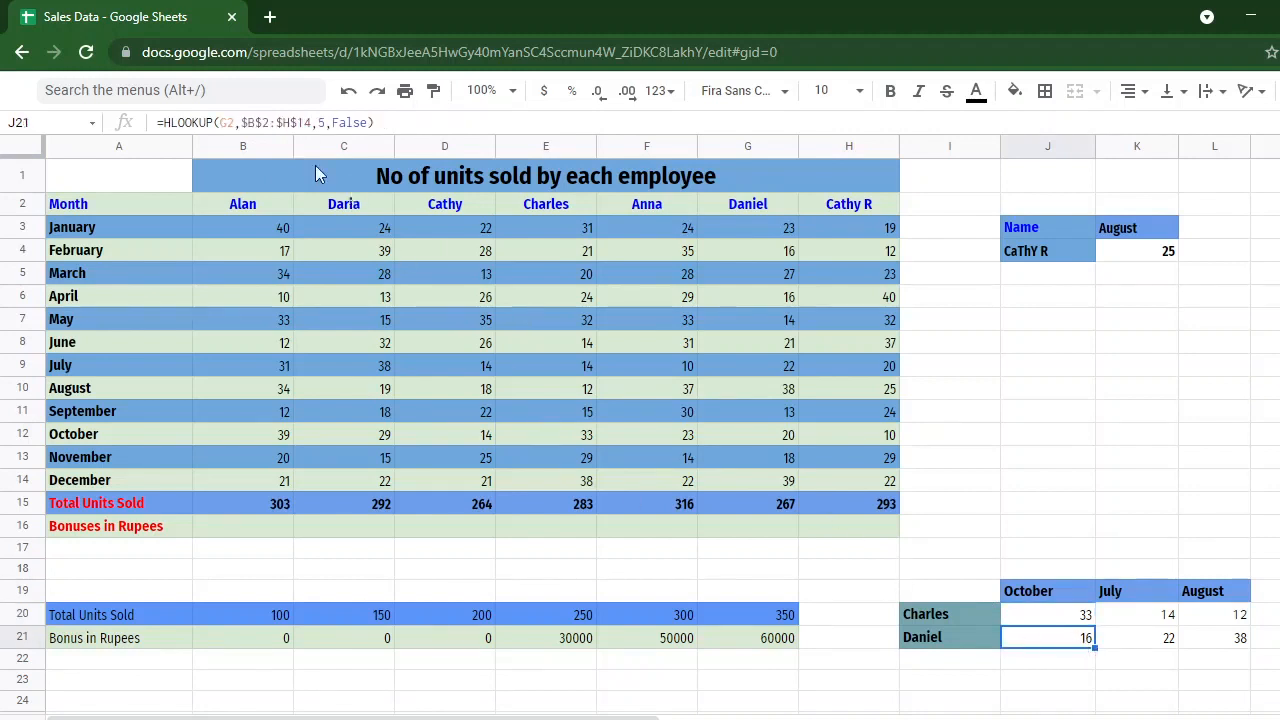
{"action": "left_click", "coordinate": [232, 124]}
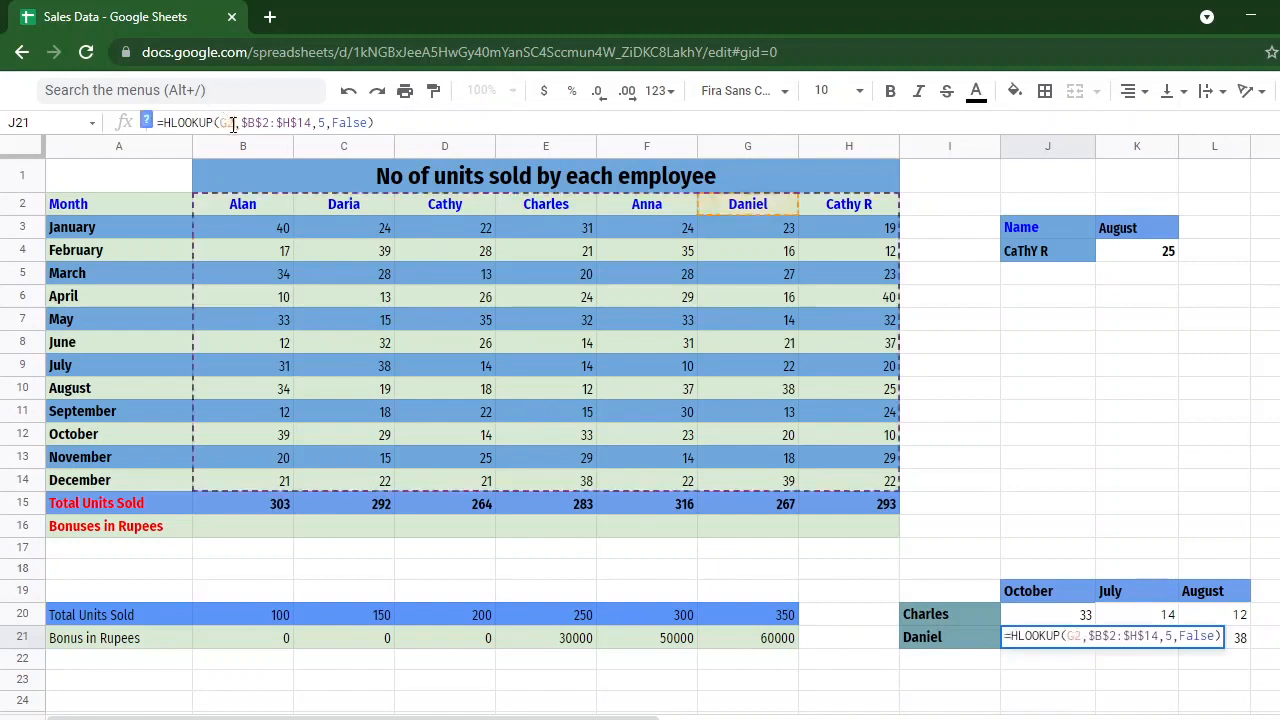
{"action": "double_click", "coordinate": [231, 123]}
{"action": "key", "text": "BackSpace"}
{"action": "type", "text": "\""}
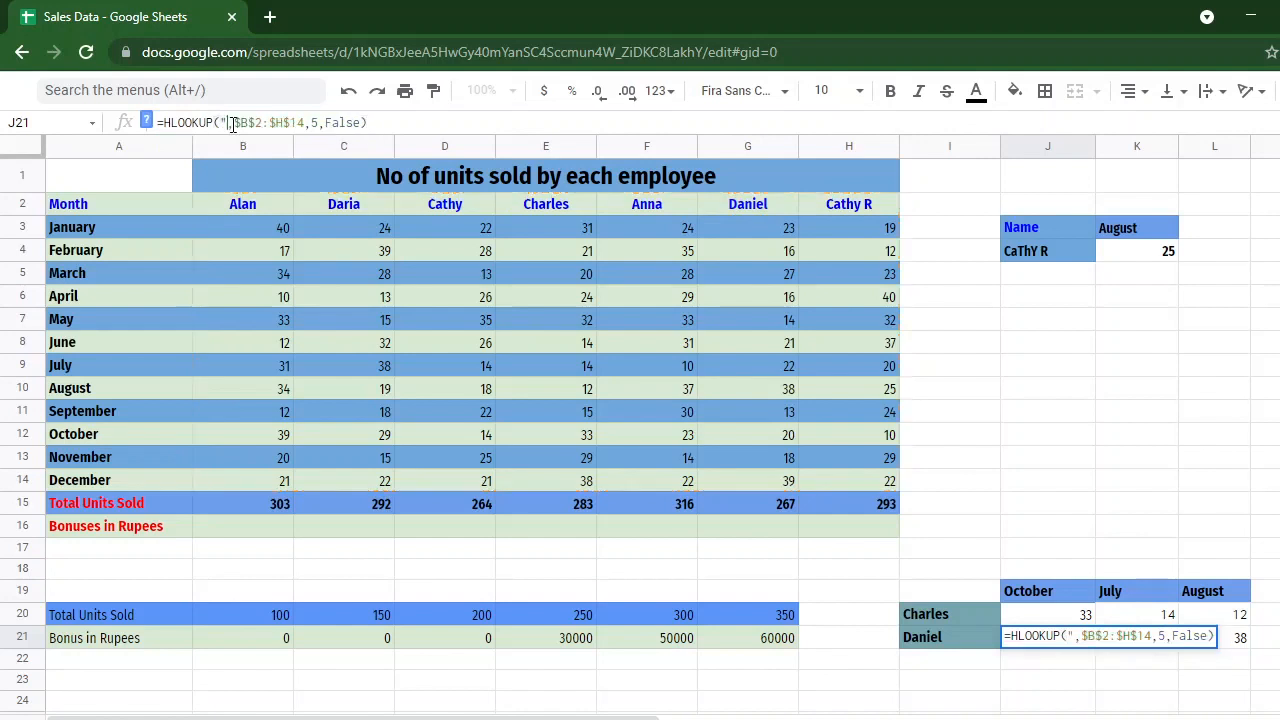
{"action": "type", "text": "*\""}
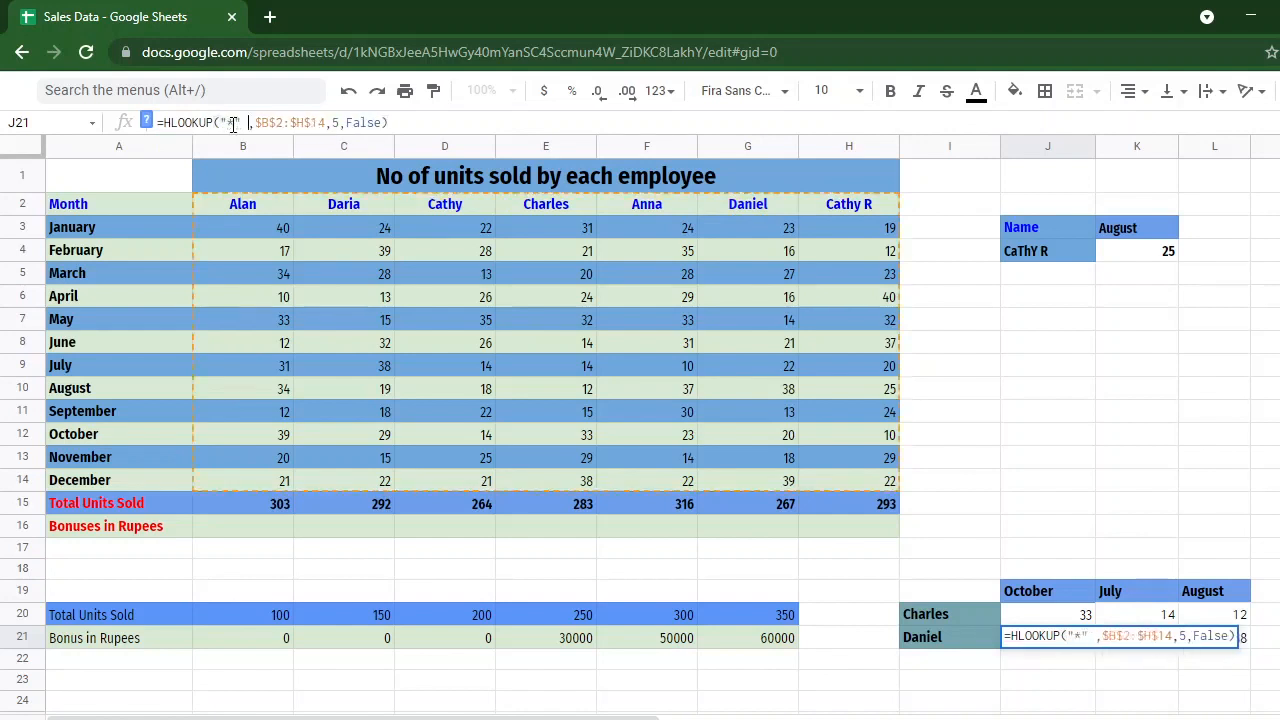
{"action": "type", "text": " & \""}
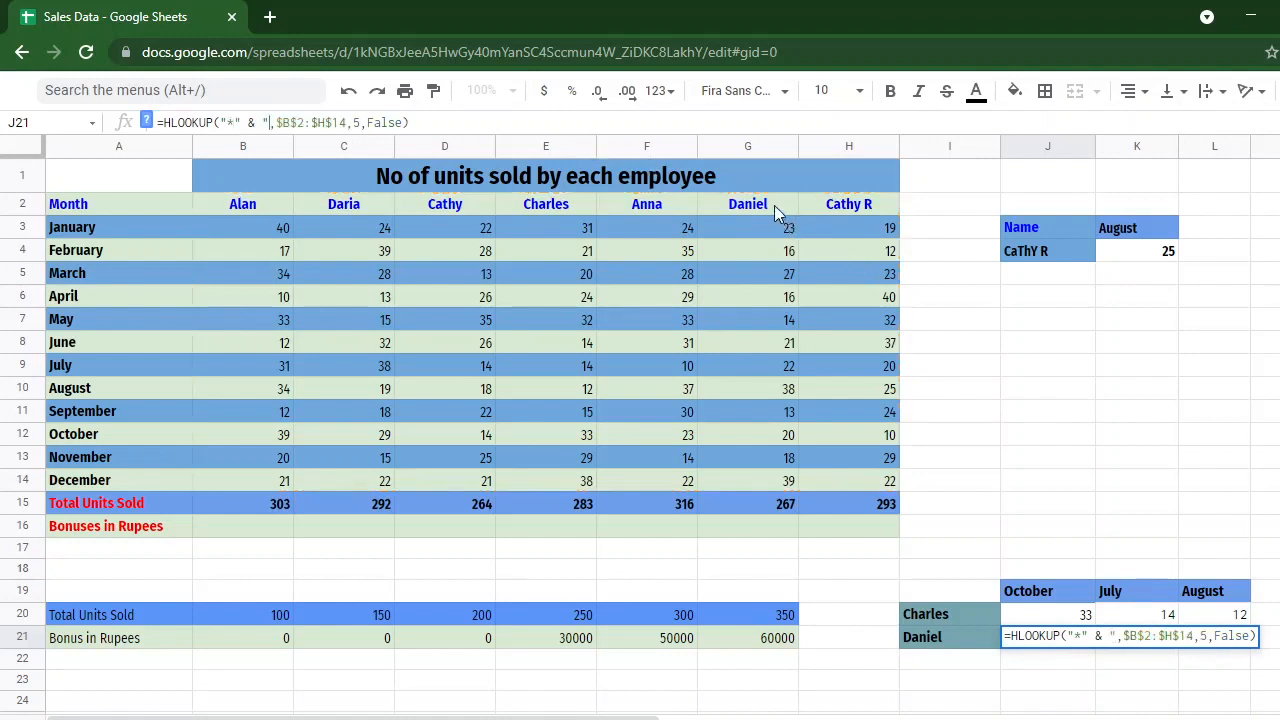
{"action": "type", "text": "iel"}
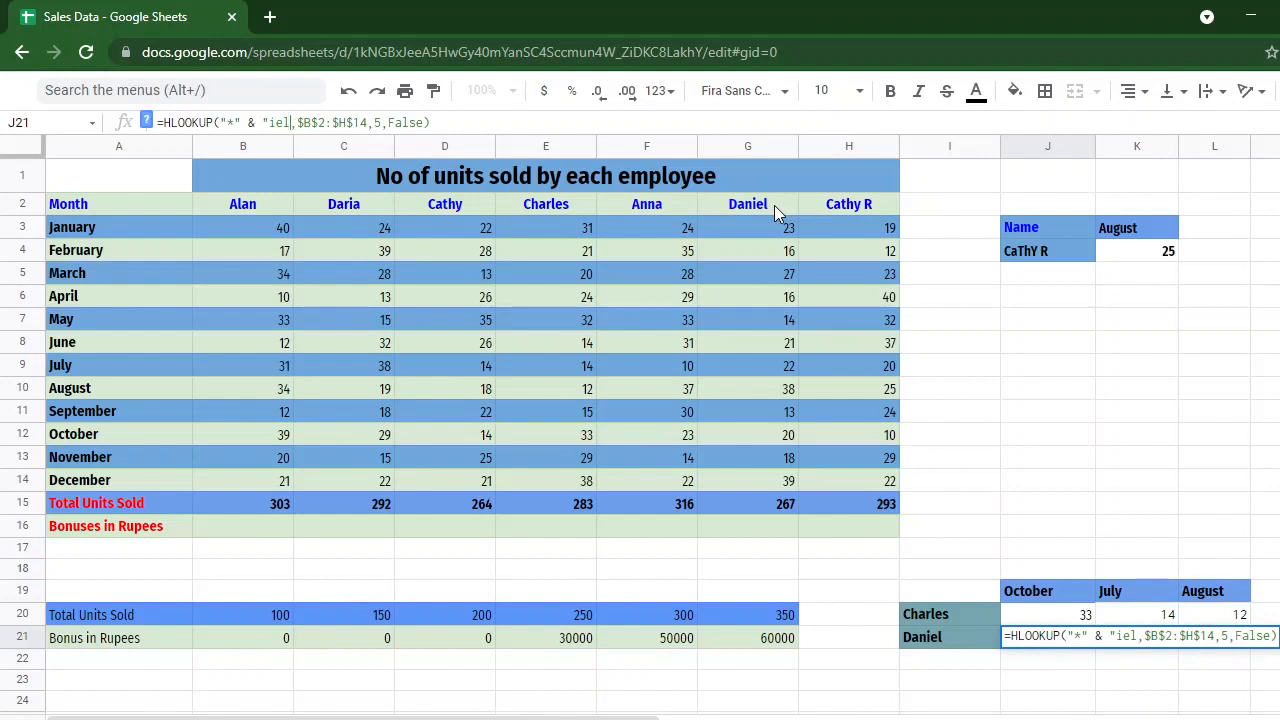
{"action": "type", "text": "\""}
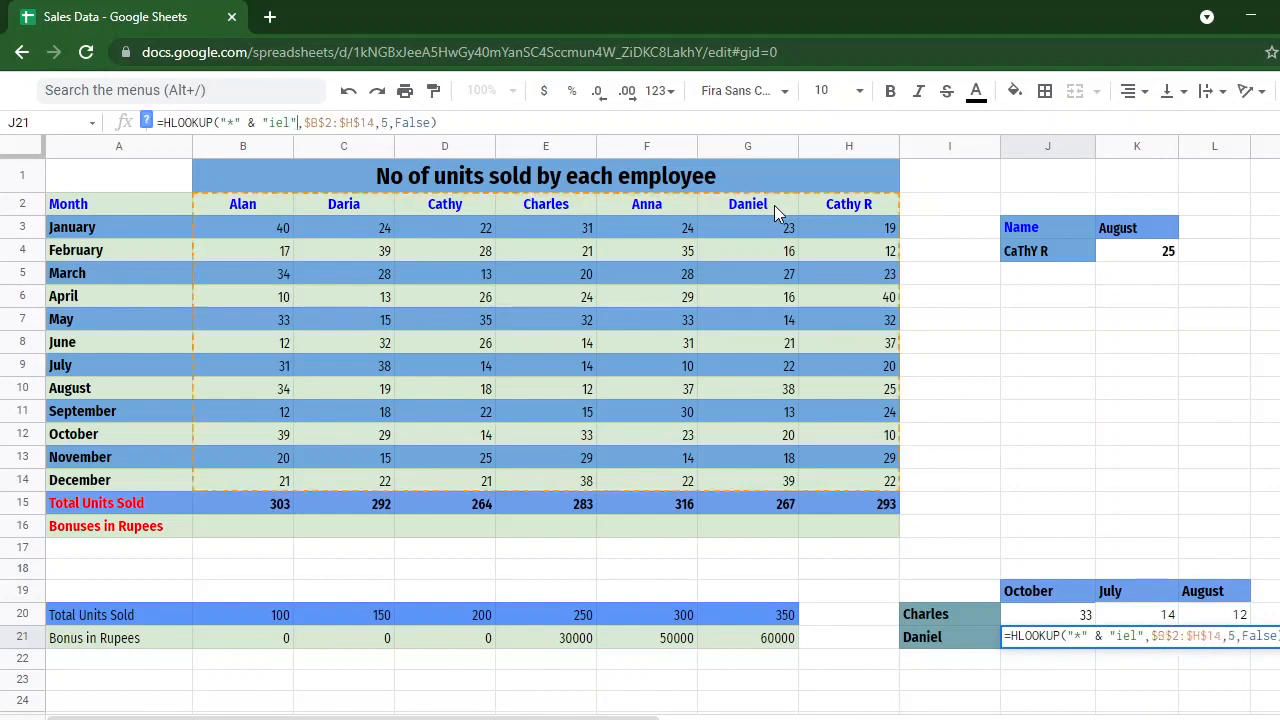
Step: Set the row index in J21's HLOOKUP formula to 11 and compare the result with October's figure in G12
{"action": "left_click", "coordinate": [390, 122]}
{"action": "key", "text": "BackSpace"}
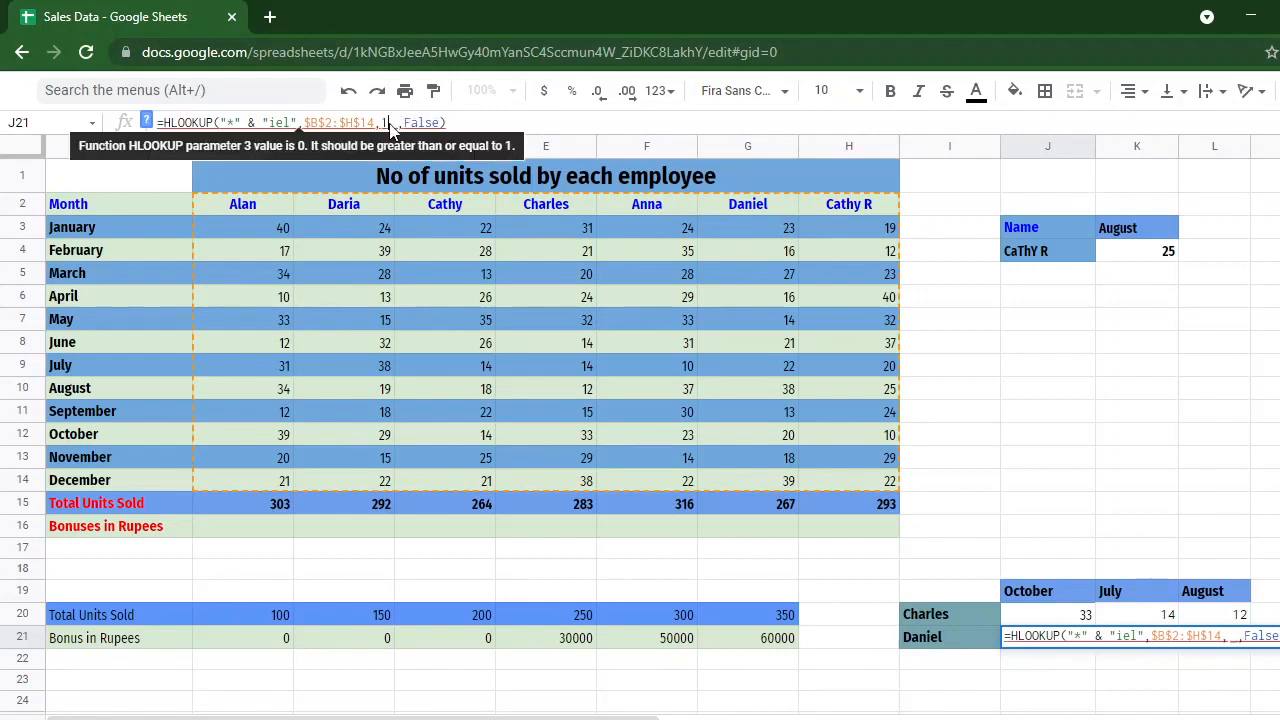
{"action": "type", "text": "11"}
{"action": "key", "text": "Return"}
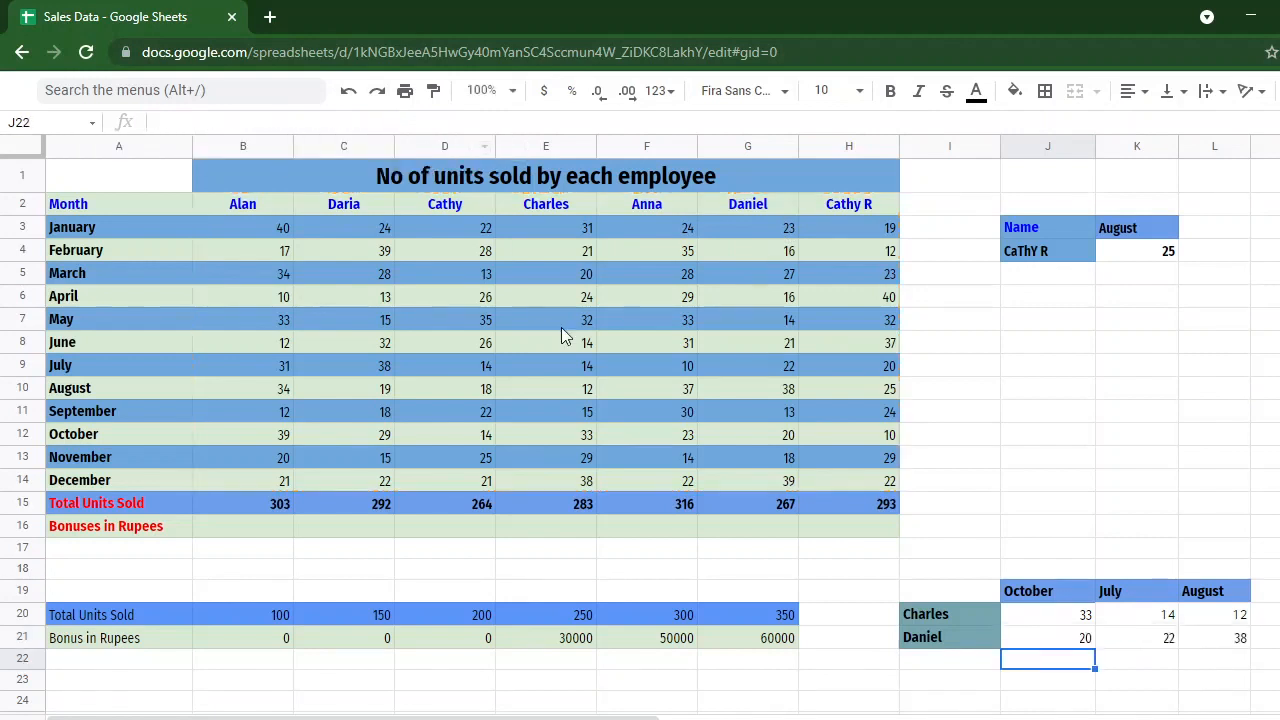
{"action": "left_click", "coordinate": [1058, 641]}
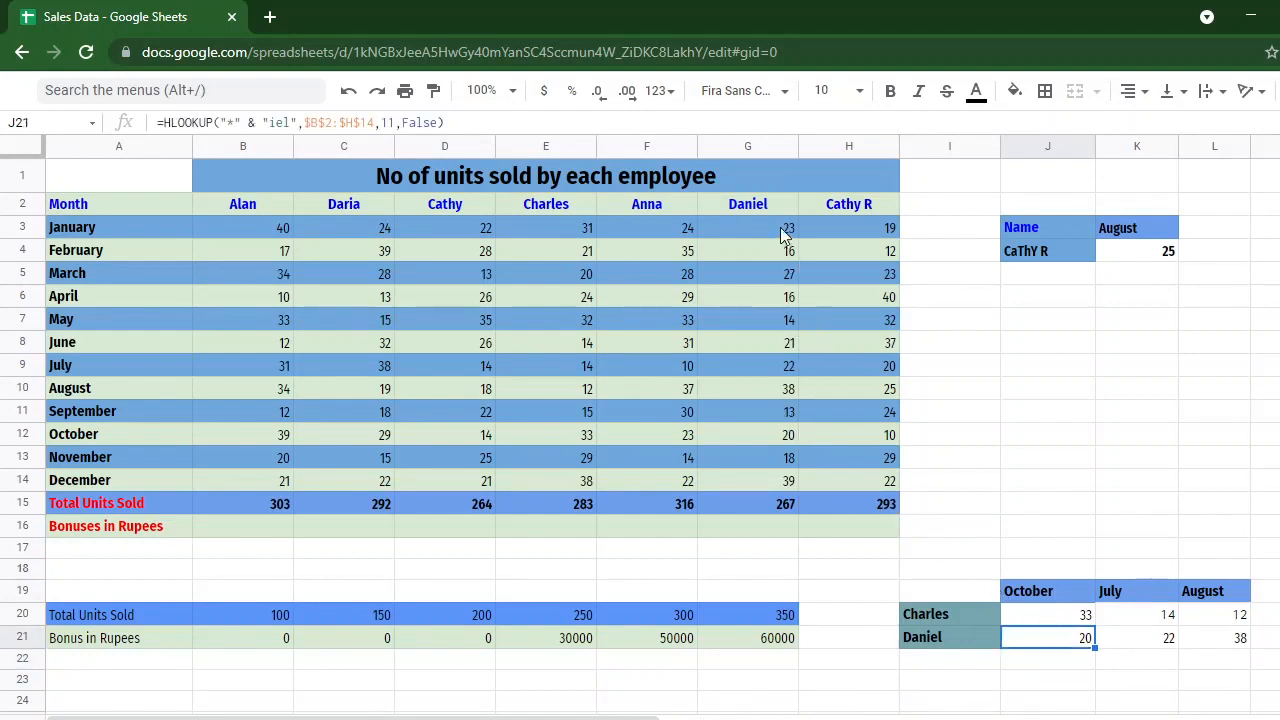
{"action": "left_click", "coordinate": [771, 435]}
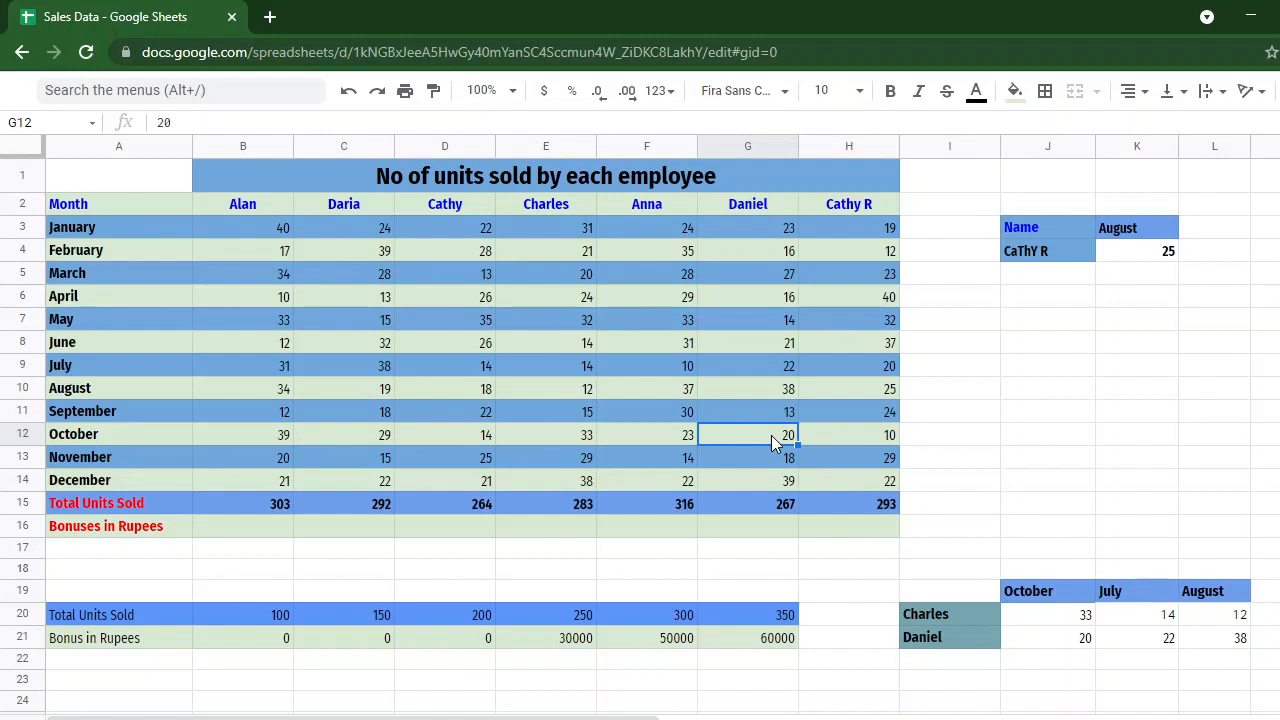
Step: Examine the empty Bonuses in Rupees row and the units-to-bonus table in rows 20 and 21
{"action": "left_click", "coordinate": [118, 537]}
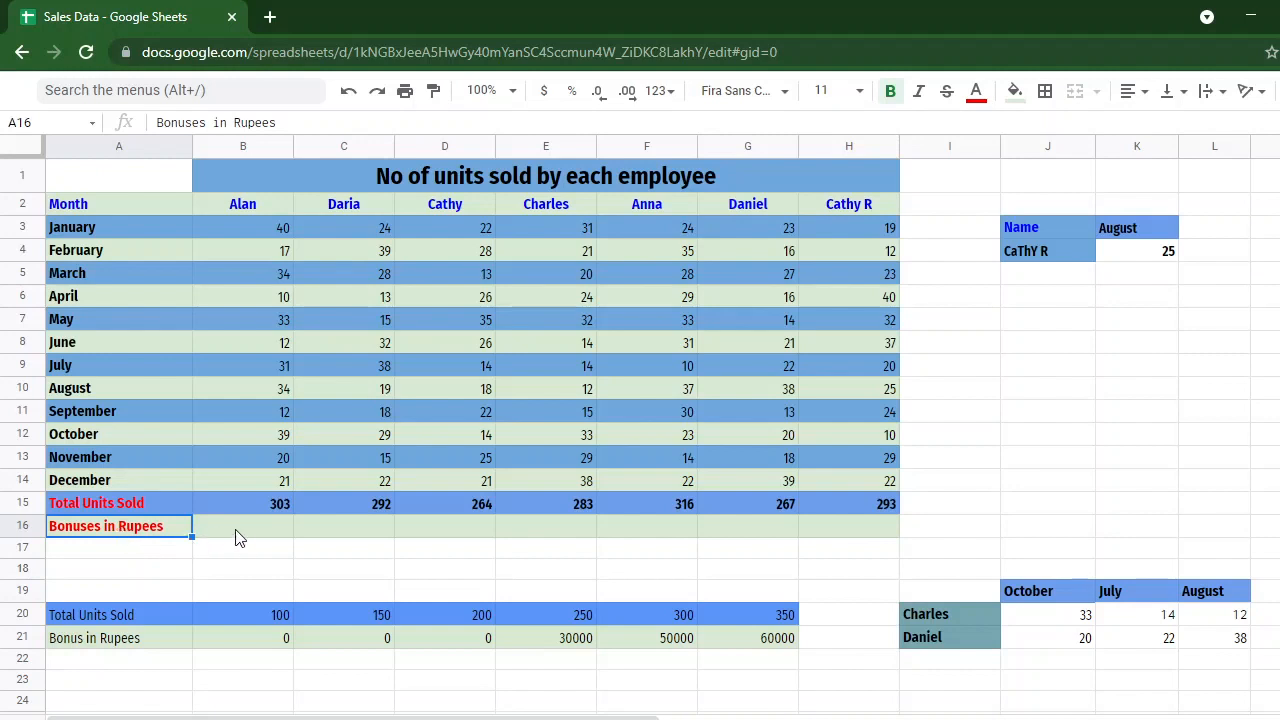
{"action": "left_click", "coordinate": [264, 532]}
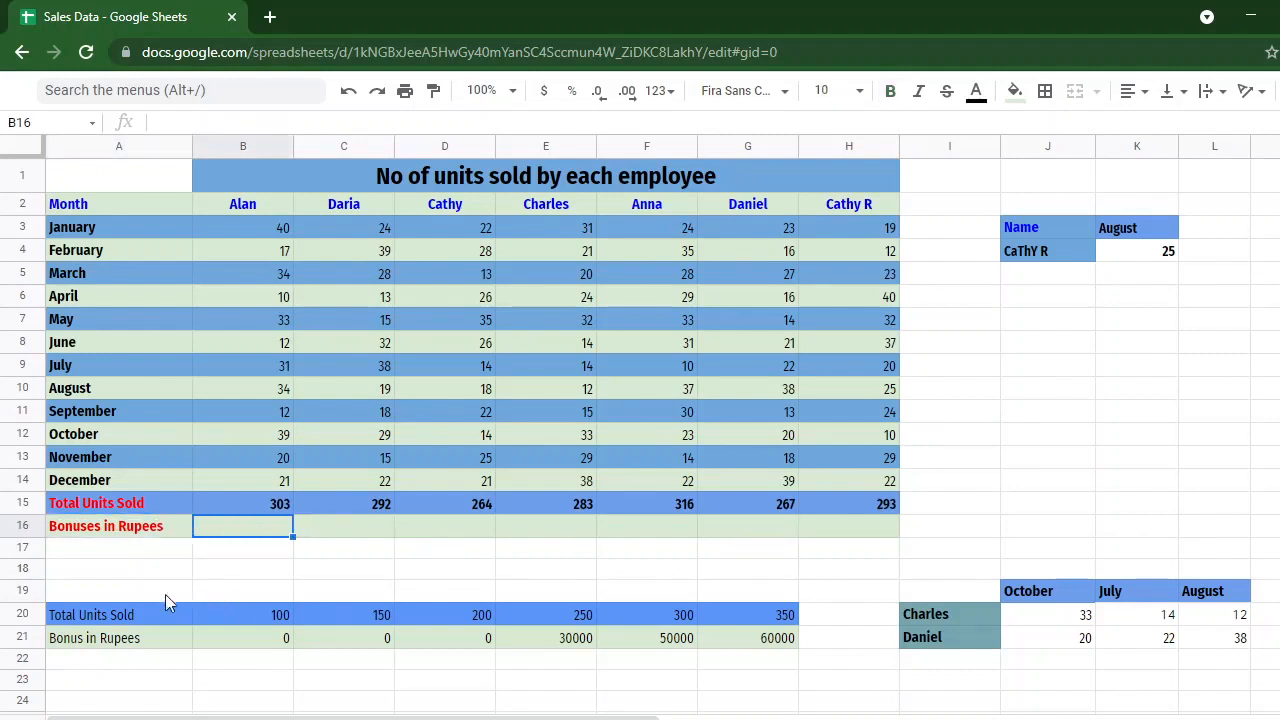
{"action": "left_click", "coordinate": [84, 614]}
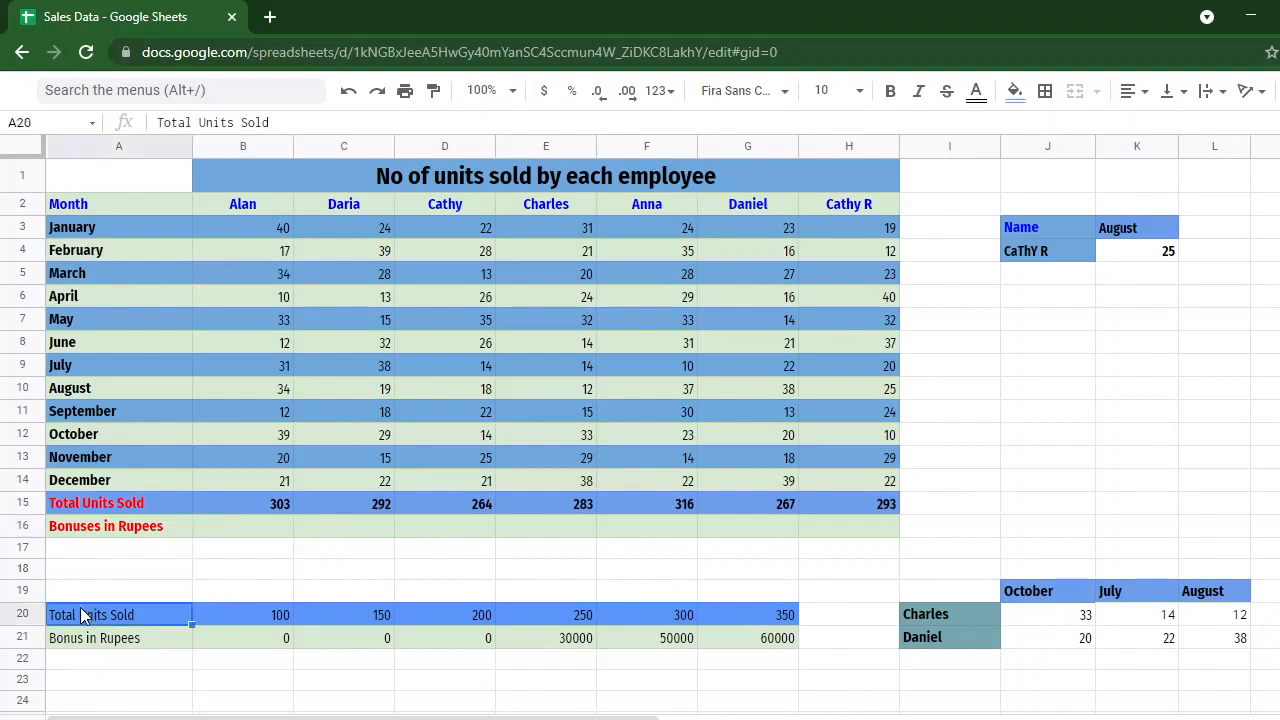
{"action": "key", "text": "Down"}
{"action": "key", "text": "Right"}
{"action": "key", "text": "Up"}
{"action": "key", "text": "Right"}
{"action": "key", "text": "Left"}
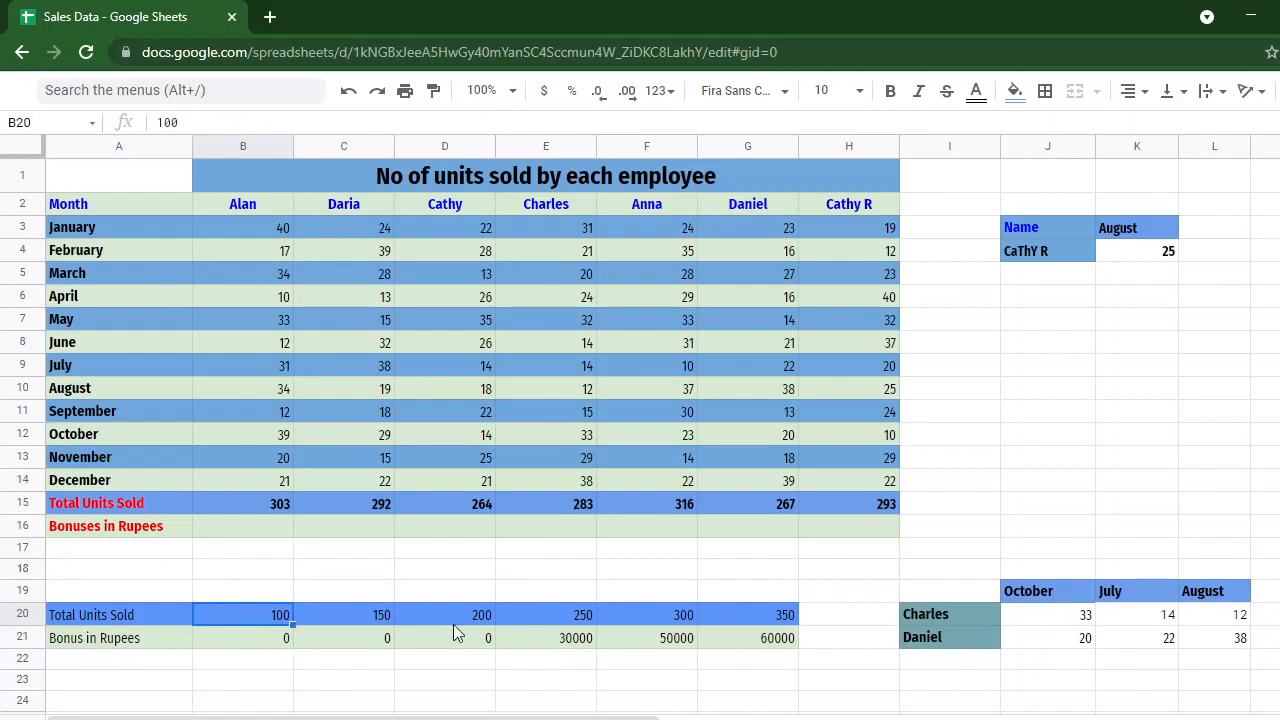
Step: Start an HLOOKUP formula in B16 with B15 as the search key and B20:G21 as the lookup range
{"action": "left_click", "coordinate": [268, 532]}
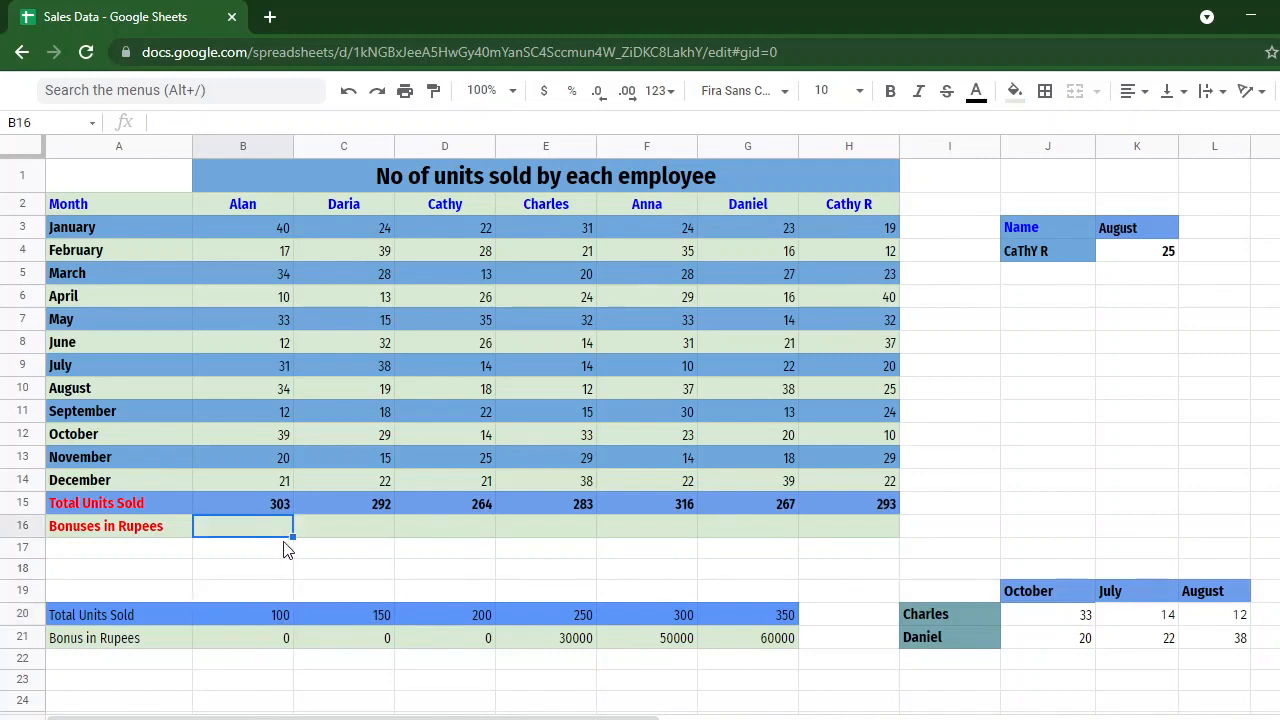
{"action": "double_click", "coordinate": [271, 528]}
{"action": "type", "text": "="}
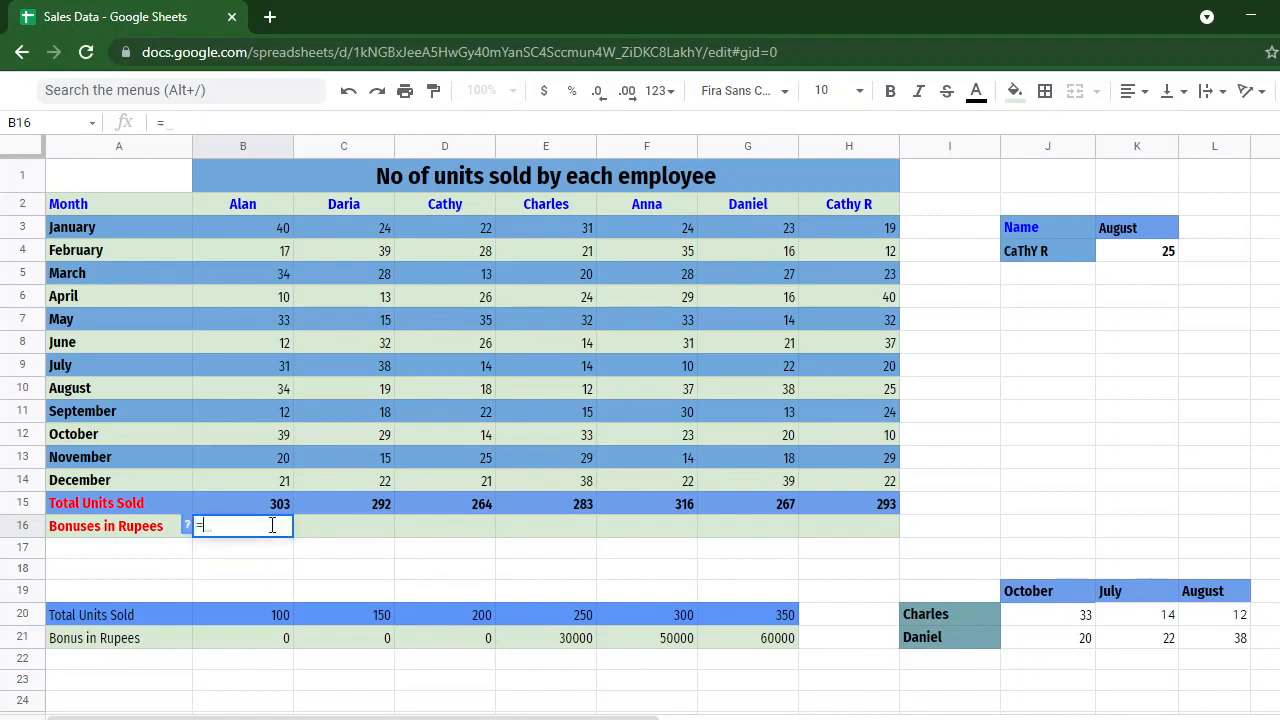
{"action": "type", "text": "H1"}
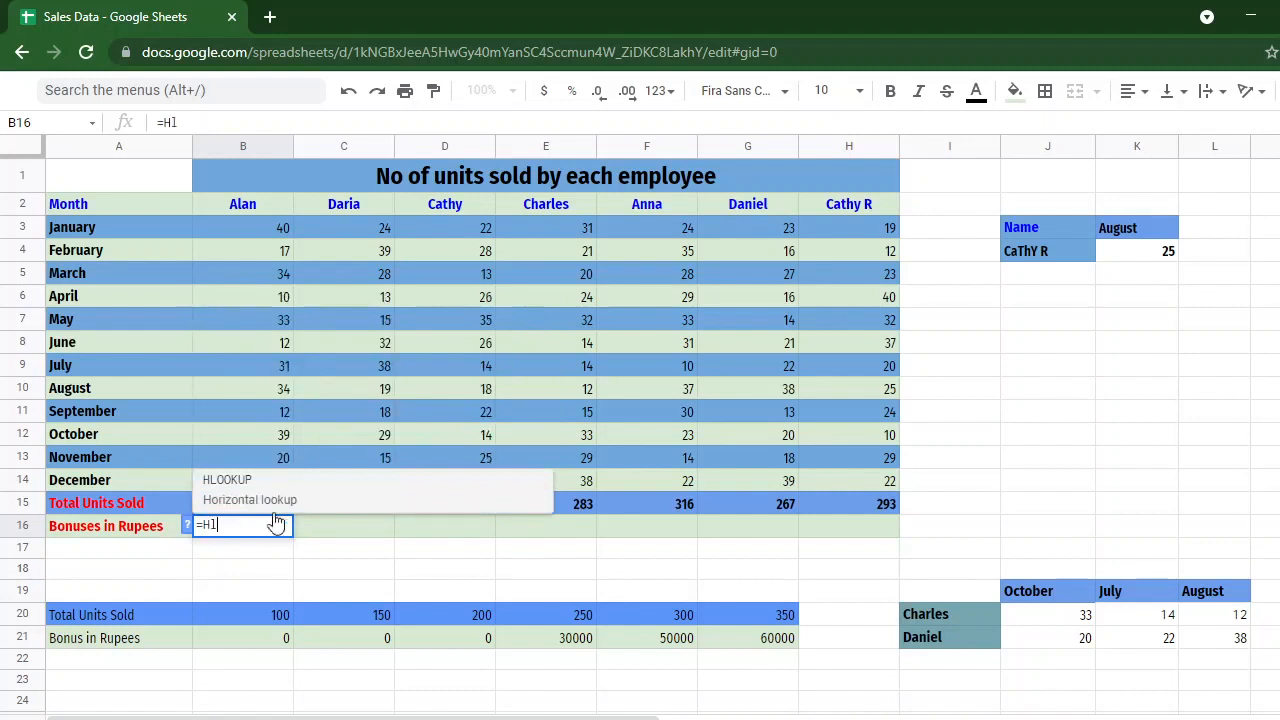
{"action": "left_click", "coordinate": [283, 497]}
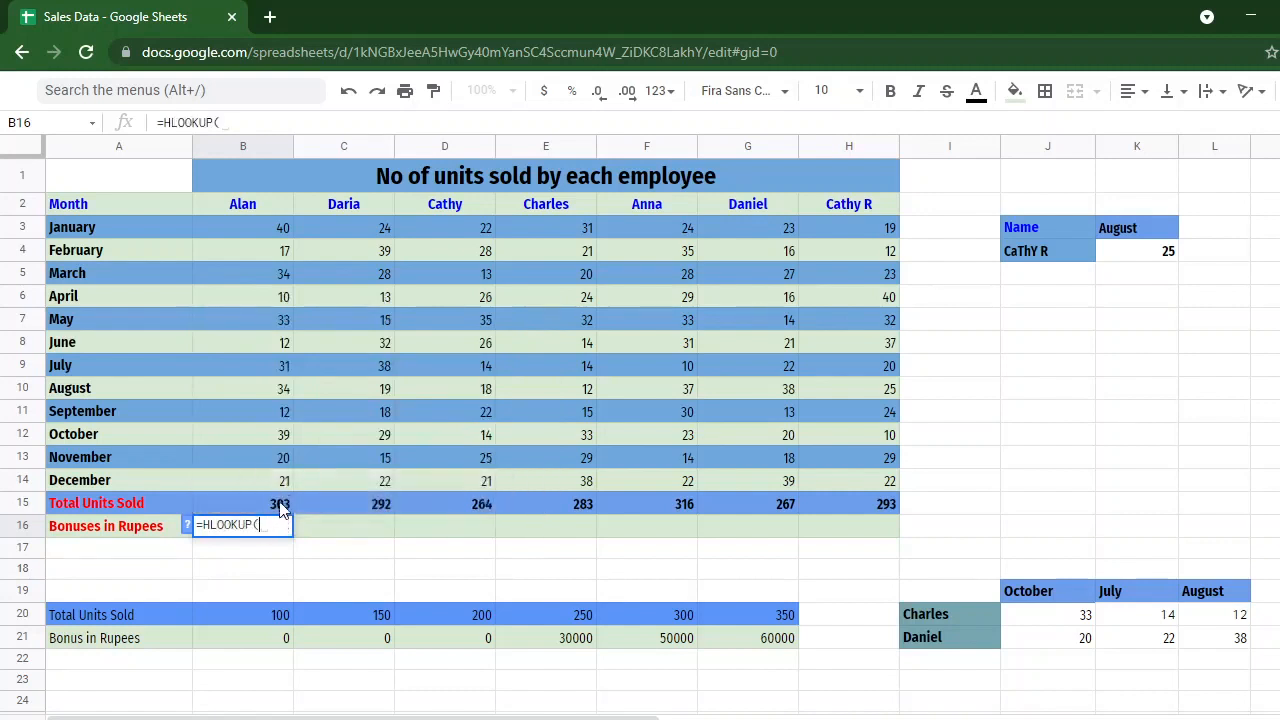
{"action": "left_click", "coordinate": [280, 502]}
{"action": "type", "text": ","}
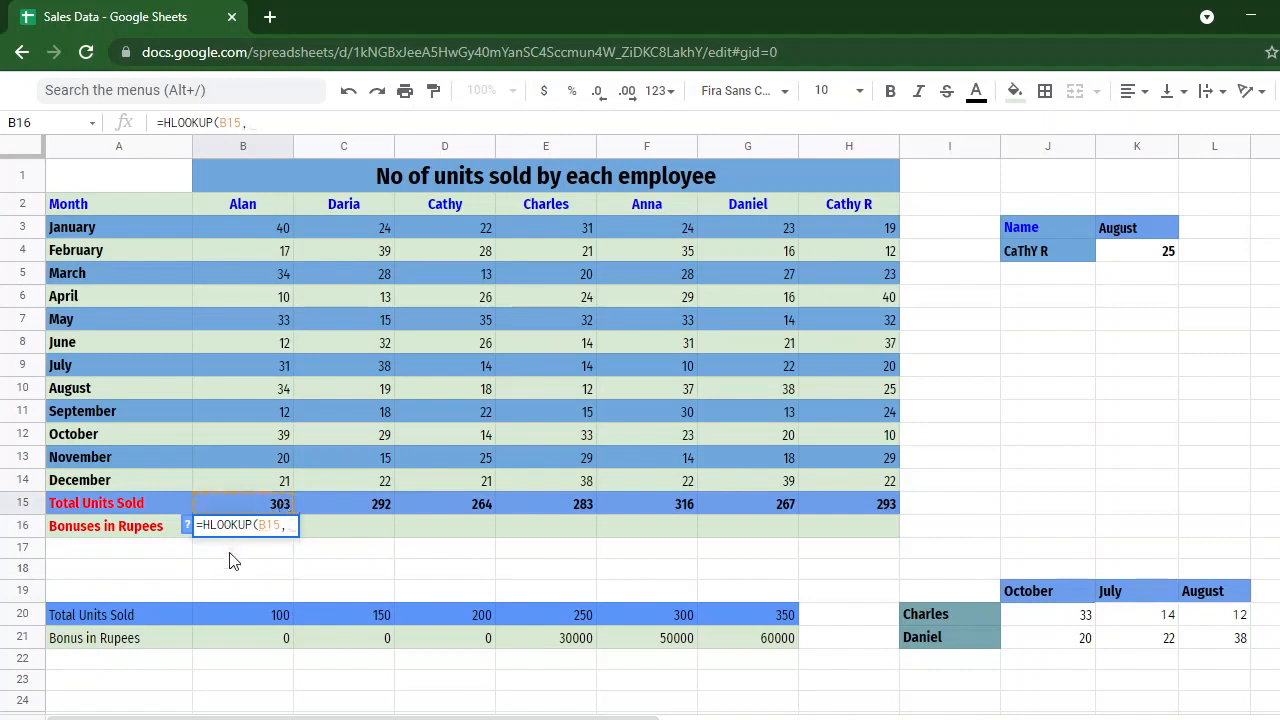
{"action": "left_click_drag", "start_coordinate": [218, 610], "coordinate": [750, 643]}
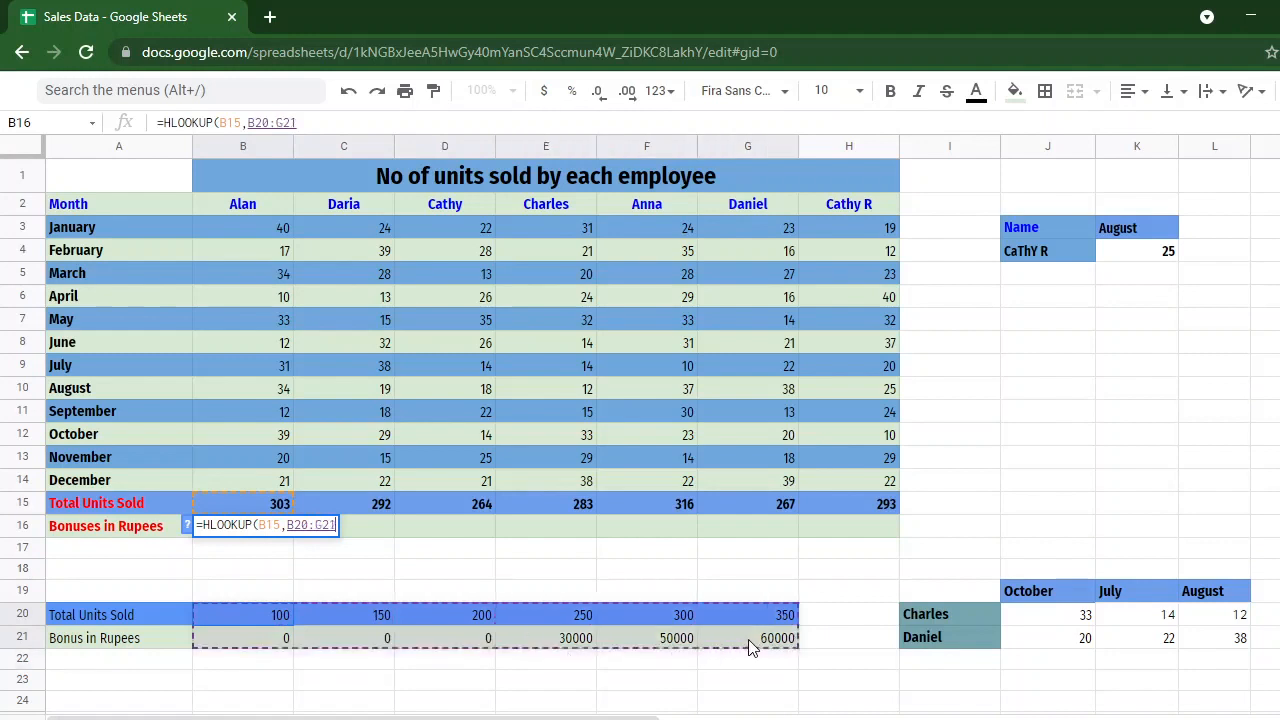
Step: Make the lookup range in B16's HLOOKUP formula absolute as $B$20:$G$21
{"action": "left_click", "coordinate": [287, 527]}
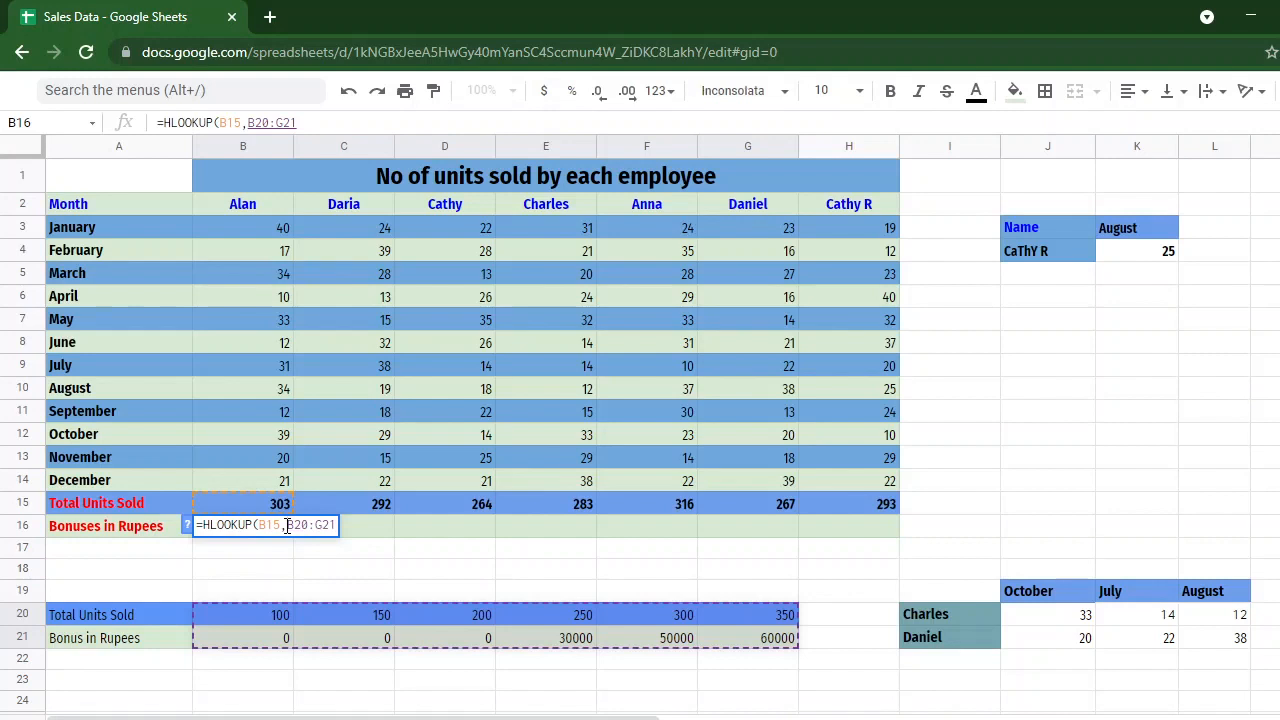
{"action": "type", "text": "$"}
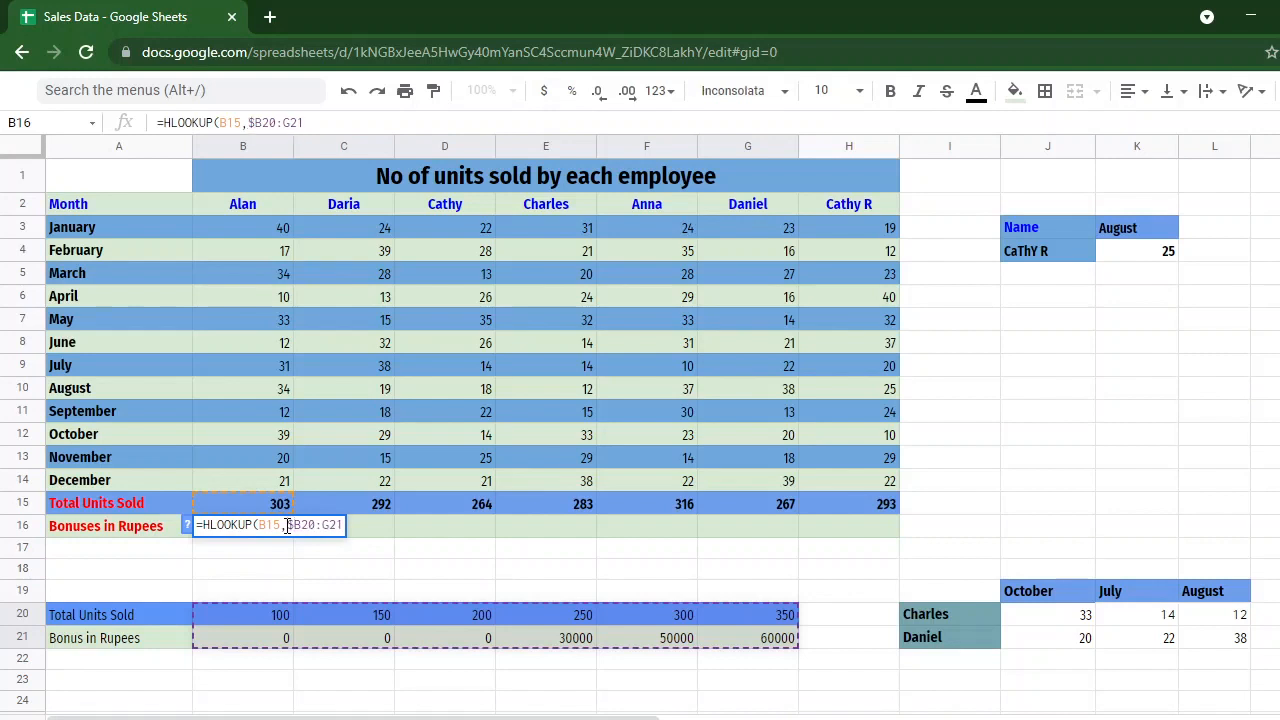
{"action": "key", "text": "Right"}
{"action": "type", "text": "$"}
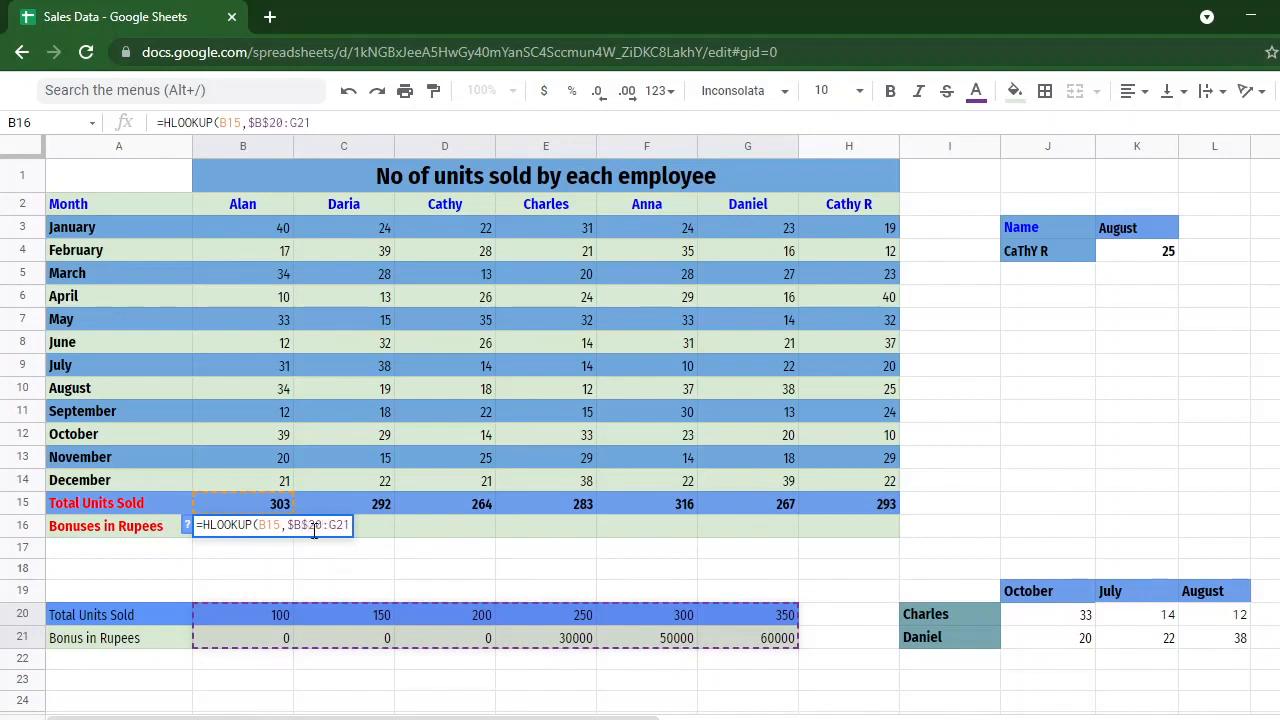
{"action": "type", "text": "$"}
{"action": "type", "text": "$G$21,"}
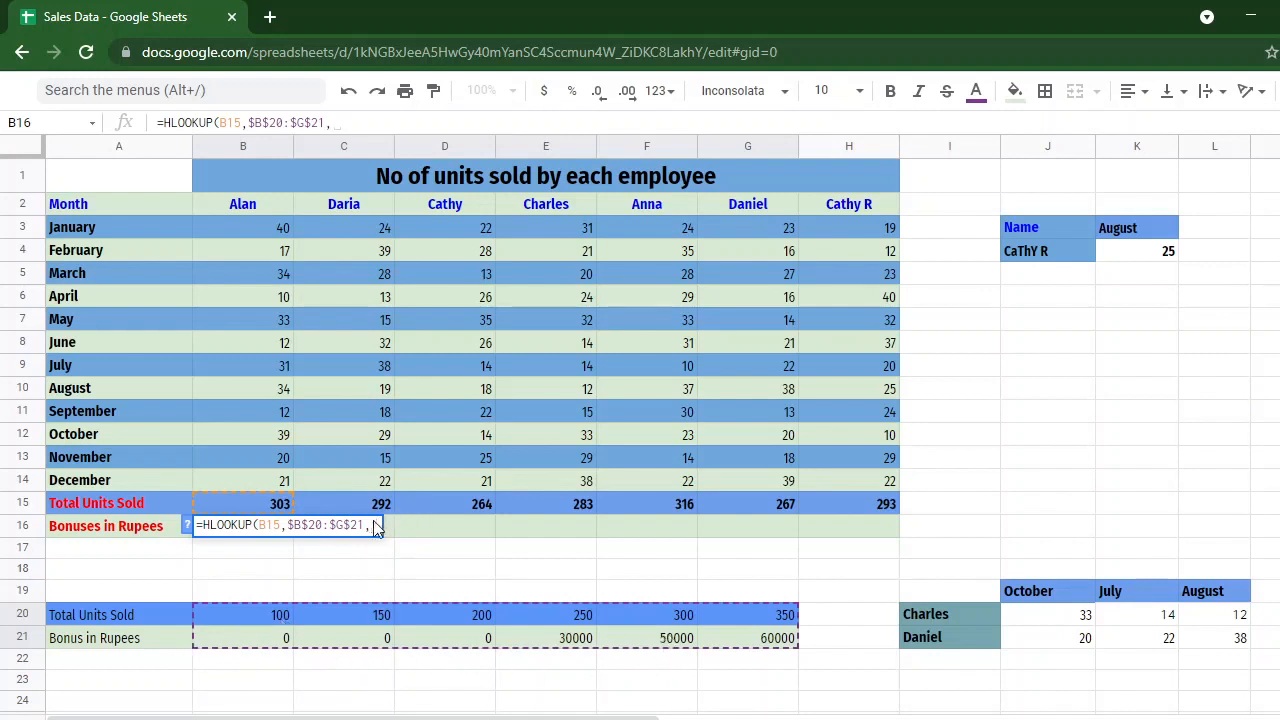
Step: Complete B16's HLOOKUP formula with row index 2 and TRUE as the is_sorted argument
{"action": "type", "text": "2, T"}
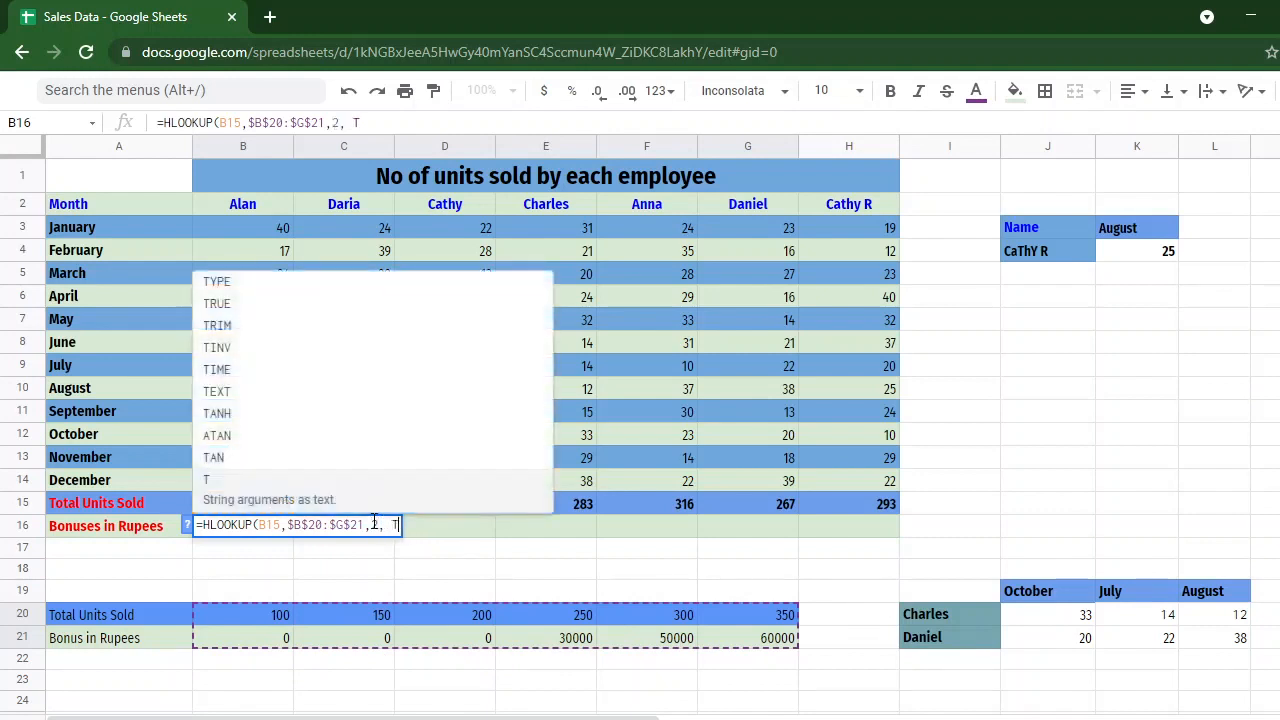
{"action": "type", "text": "RU"}
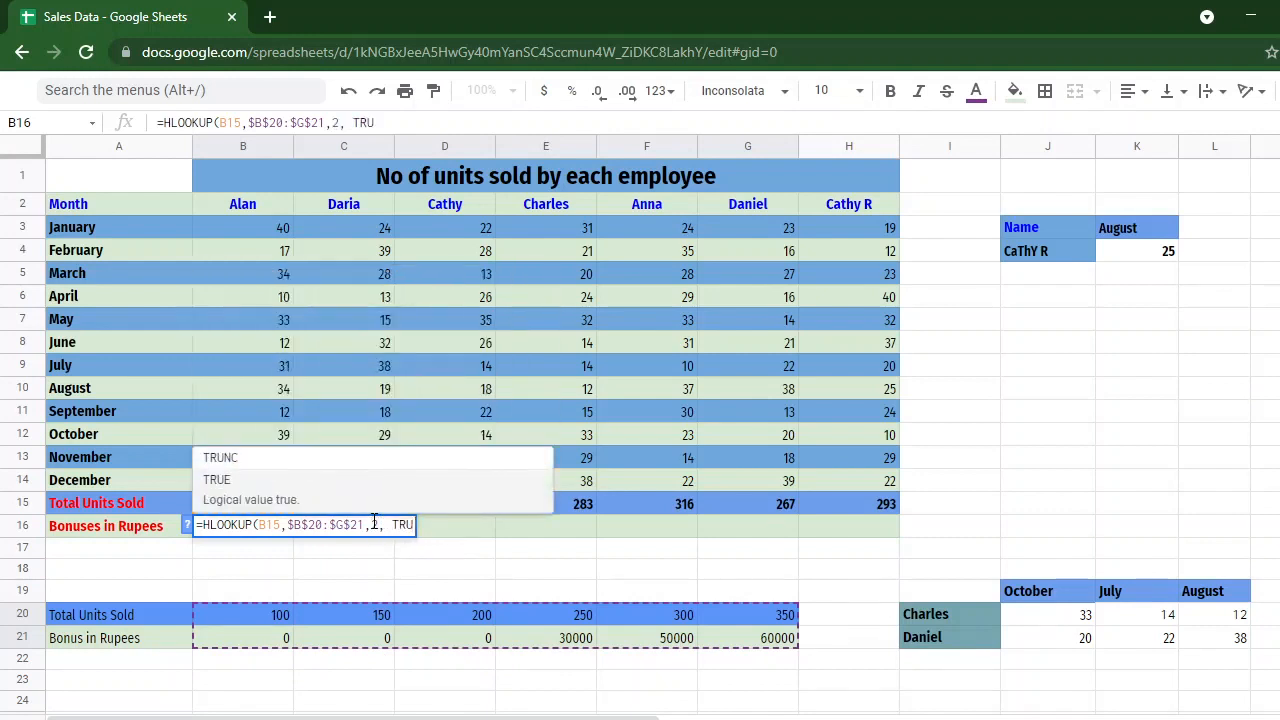
{"action": "type", "text": "E)"}
{"action": "key", "text": "Return"}
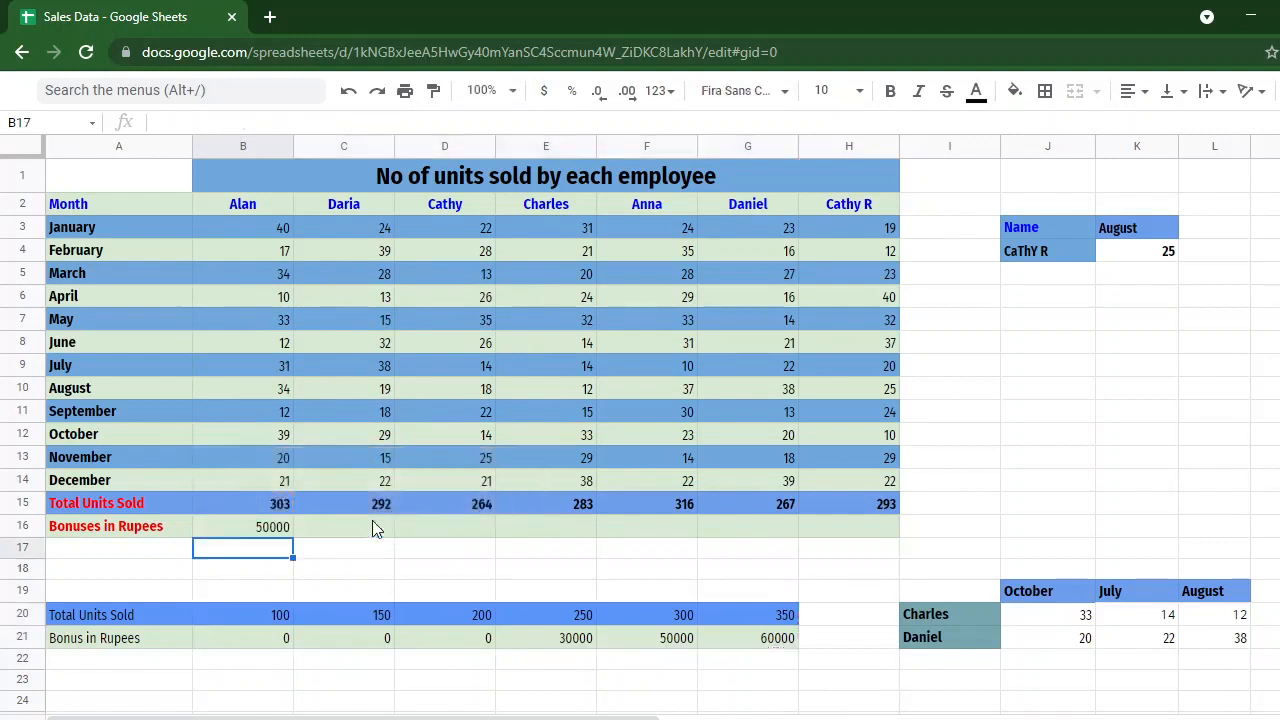
Step: Compare B16's bonus and the B15 total with the unit thresholds and bonuses in B20:G21
{"action": "left_click", "coordinate": [276, 526]}
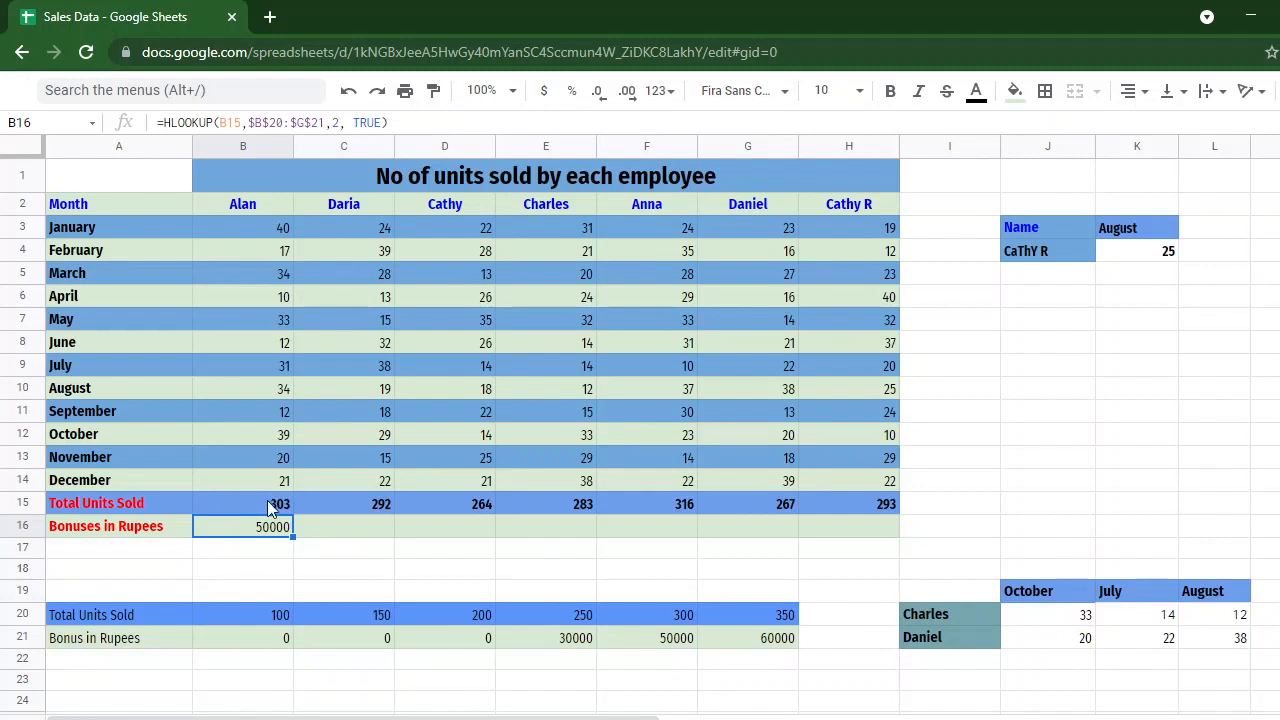
{"action": "left_click", "coordinate": [268, 502]}
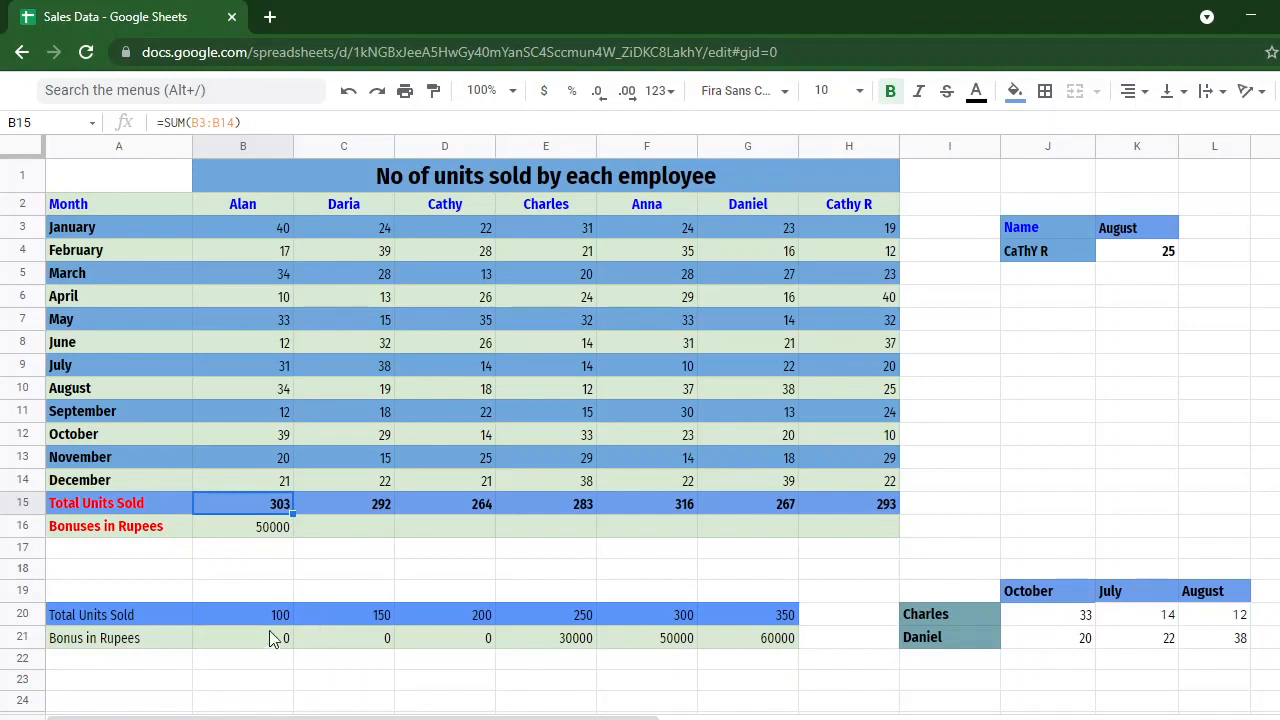
{"action": "left_click", "coordinate": [218, 648]}
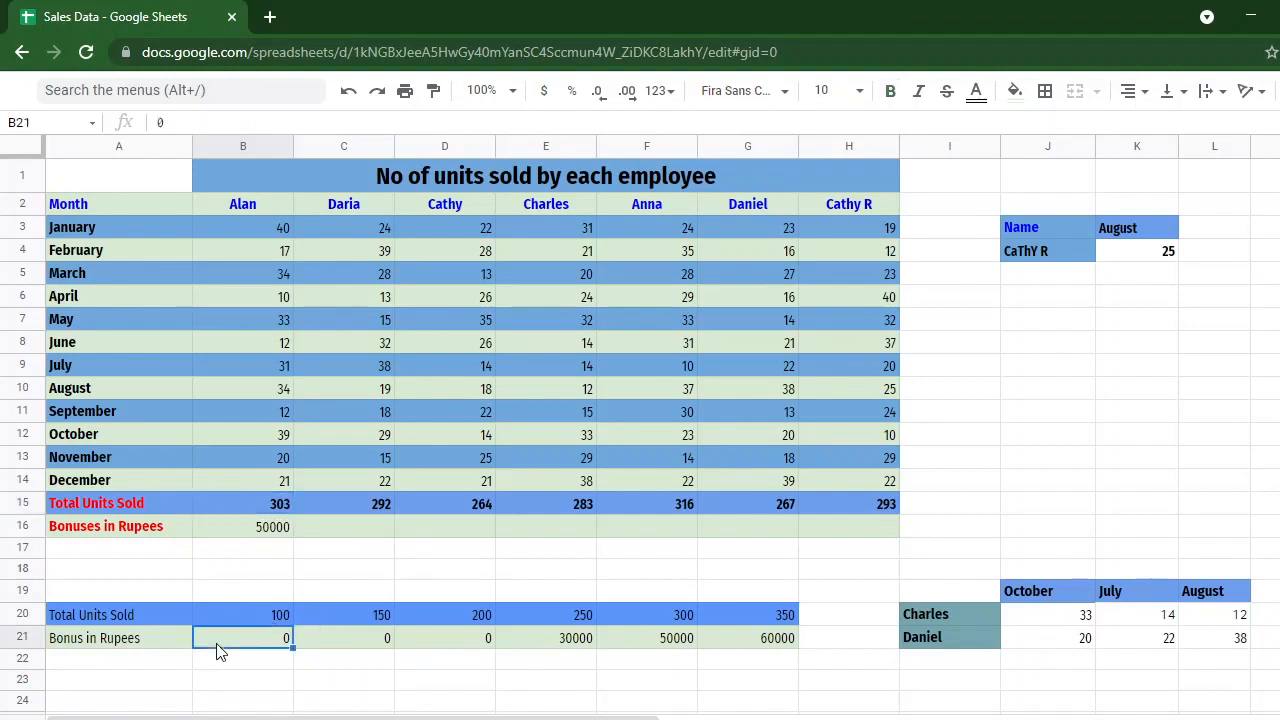
{"action": "left_click", "coordinate": [274, 620]}
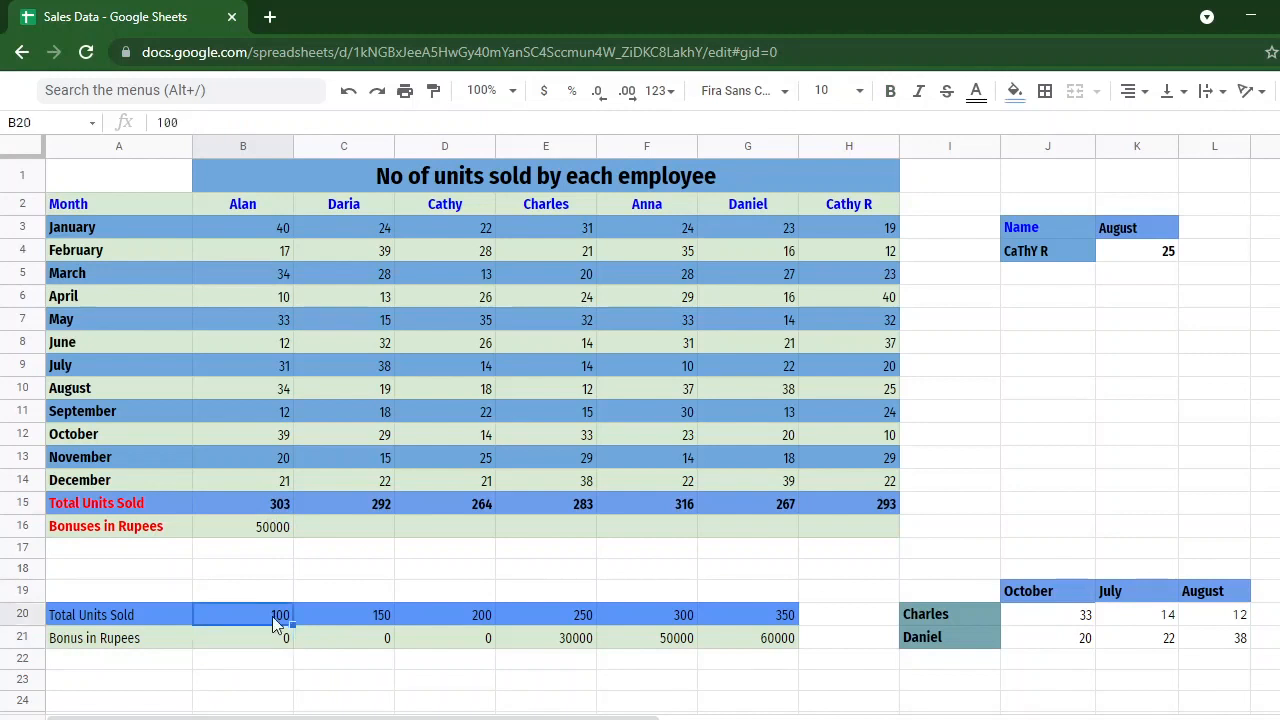
{"action": "key", "text": "Right"}
{"action": "key", "text": "Right"}
{"action": "key", "text": "Right"}
{"action": "key", "text": "Right"}
{"action": "key", "text": "Right"}
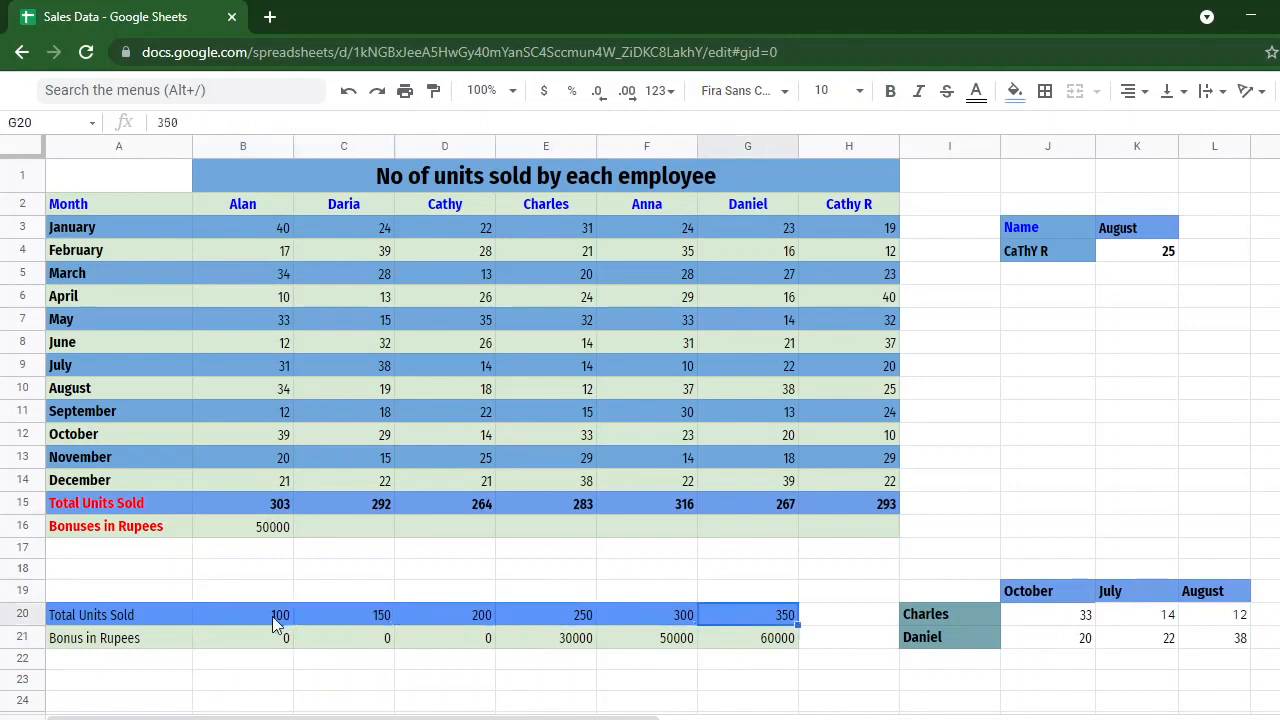
{"action": "key", "text": "Left"}
{"action": "key", "text": "Left"}
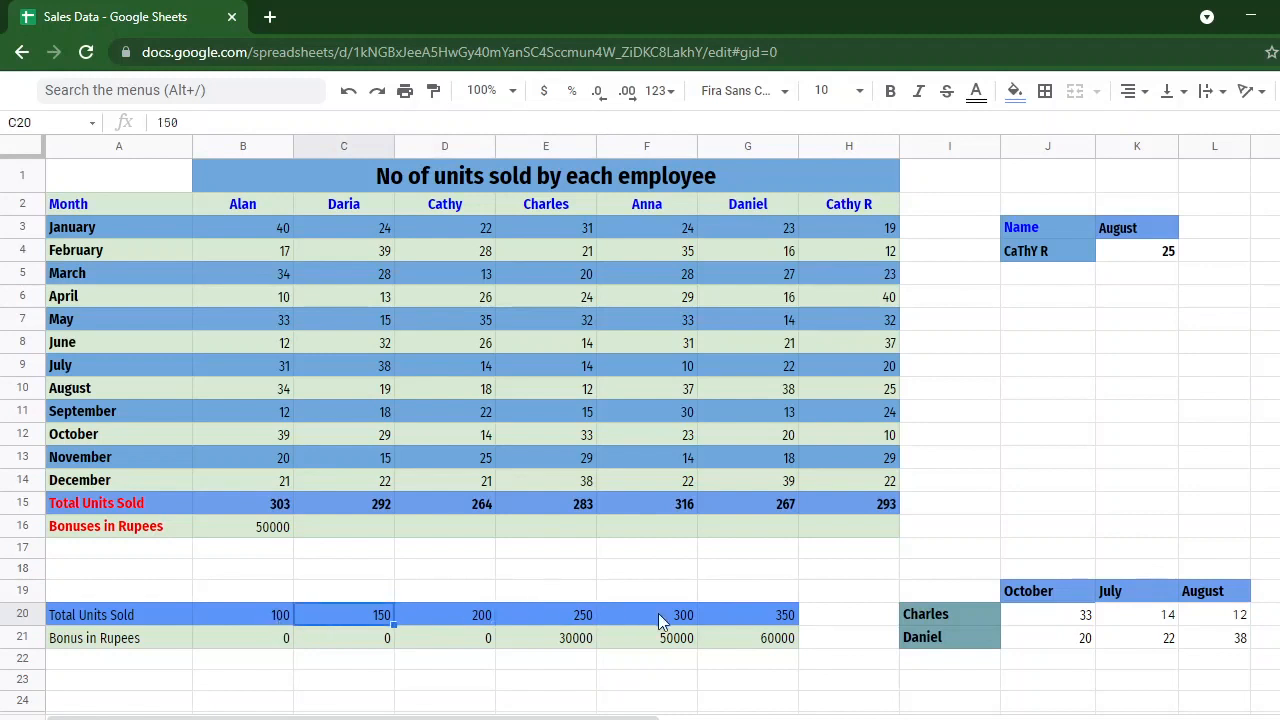
{"action": "left_click", "coordinate": [263, 614]}
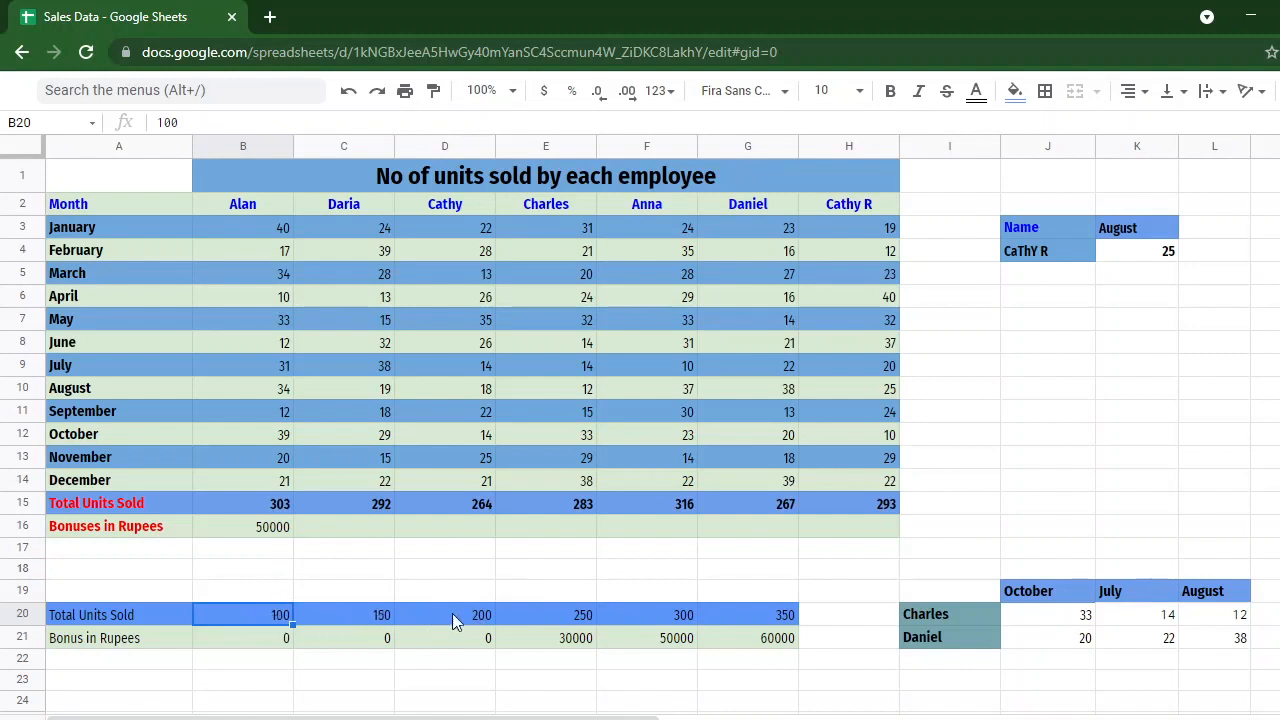
{"action": "left_click", "coordinate": [676, 617]}
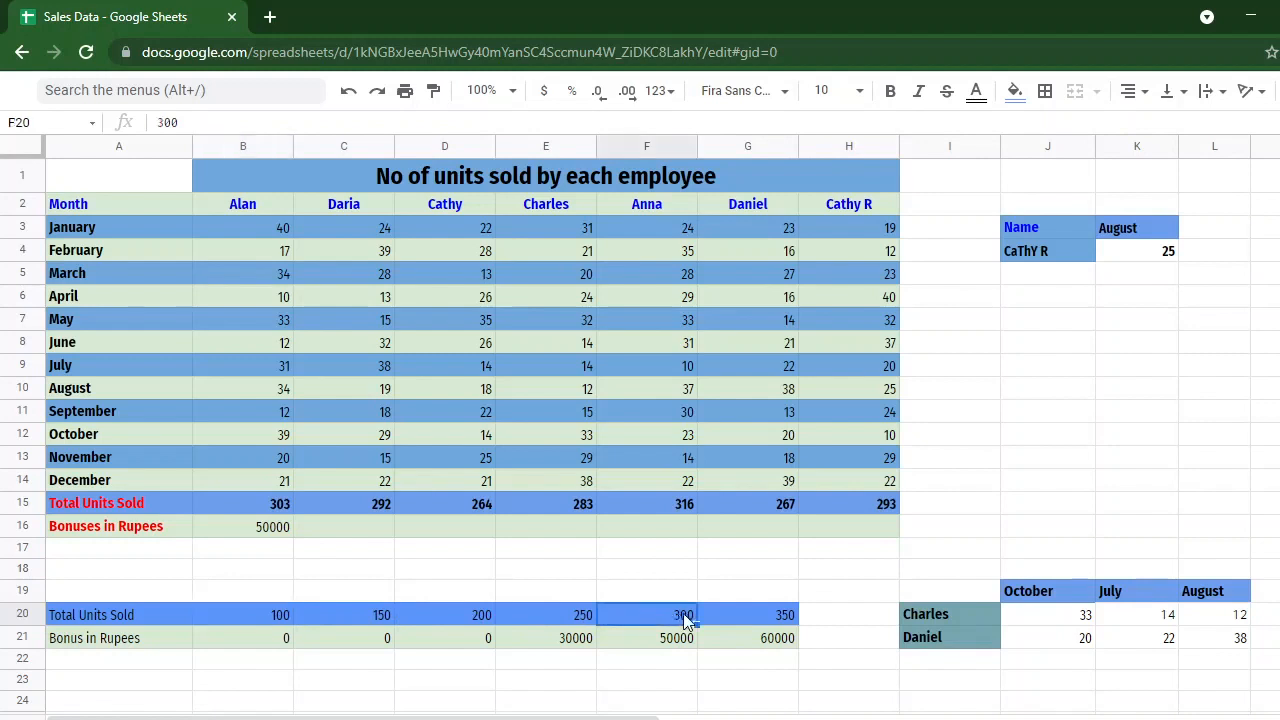
{"action": "left_click", "coordinate": [775, 615]}
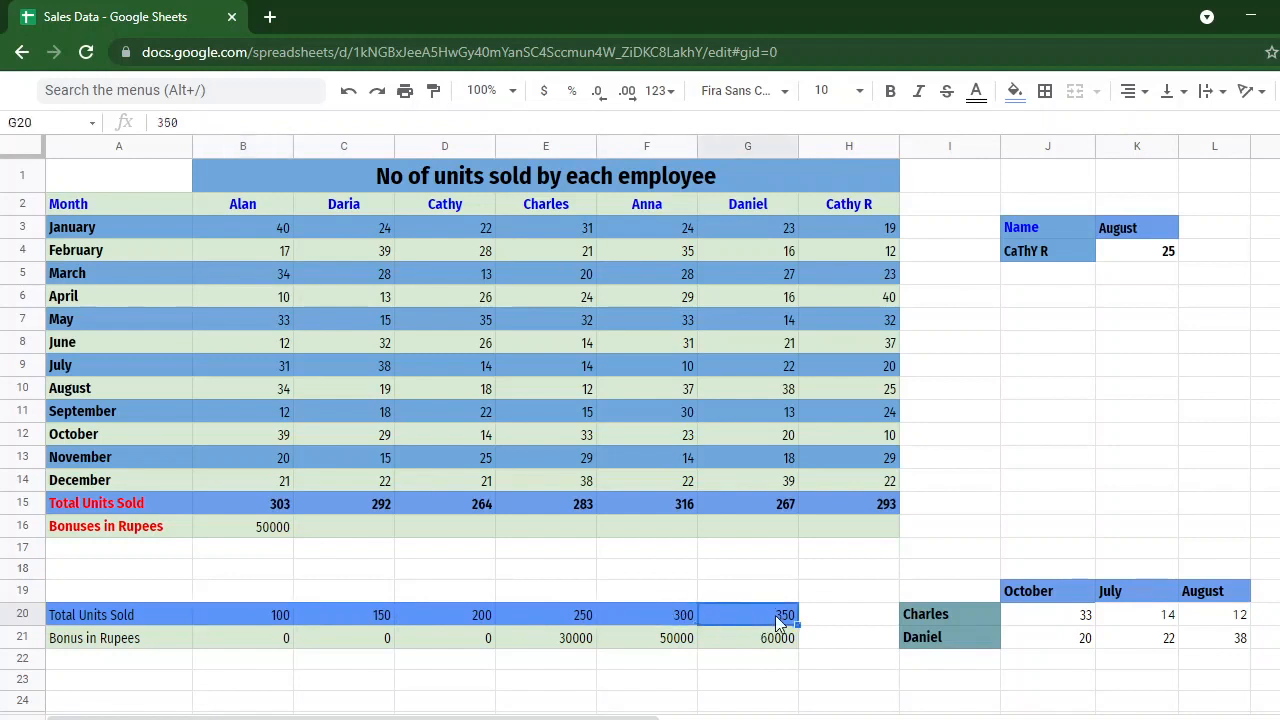
{"action": "left_click", "coordinate": [268, 505]}
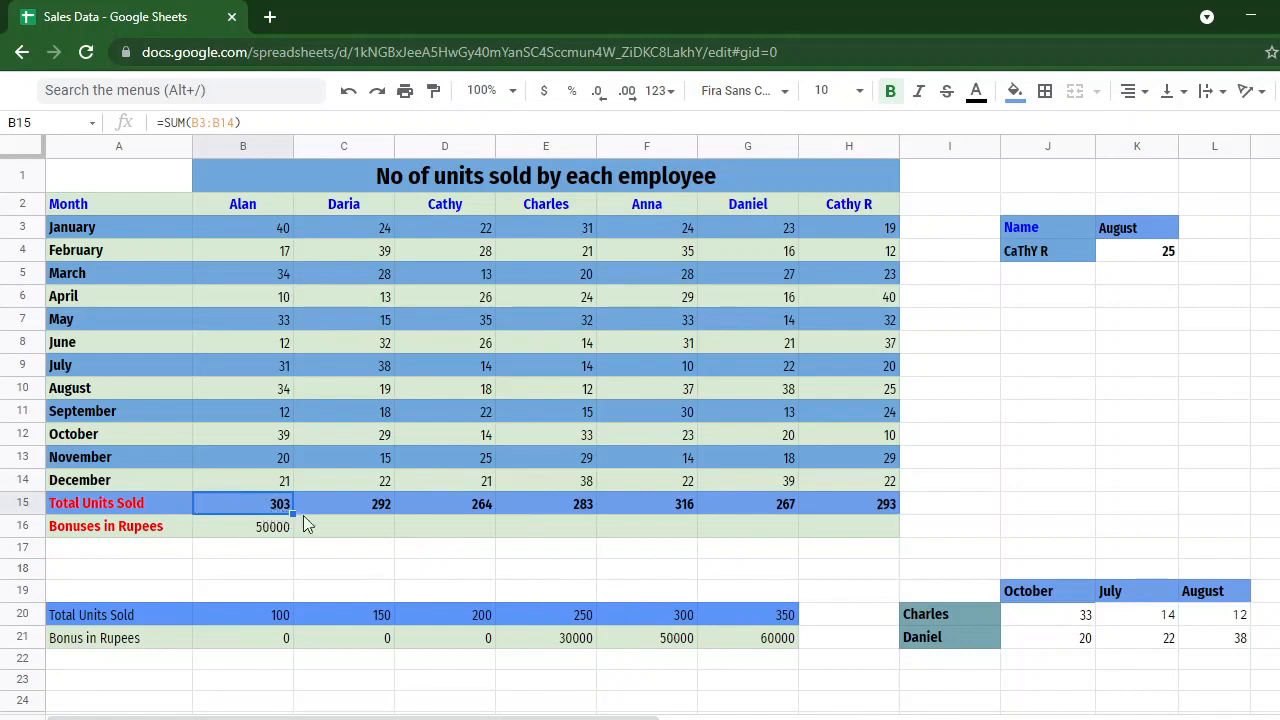
Step: Fill B16's HLOOKUP formula across the Bonuses in Rupees row through H16
{"action": "left_click", "coordinate": [279, 535]}
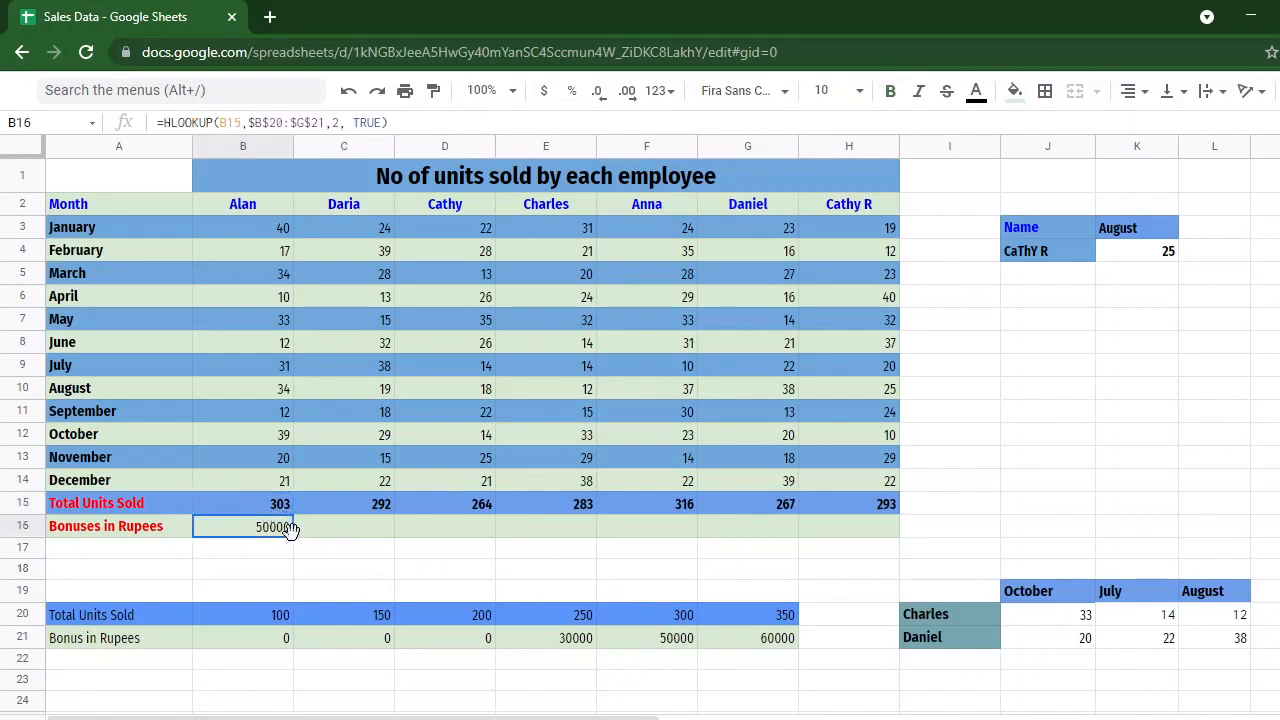
{"action": "left_click_drag", "start_coordinate": [294, 537], "coordinate": [856, 524]}
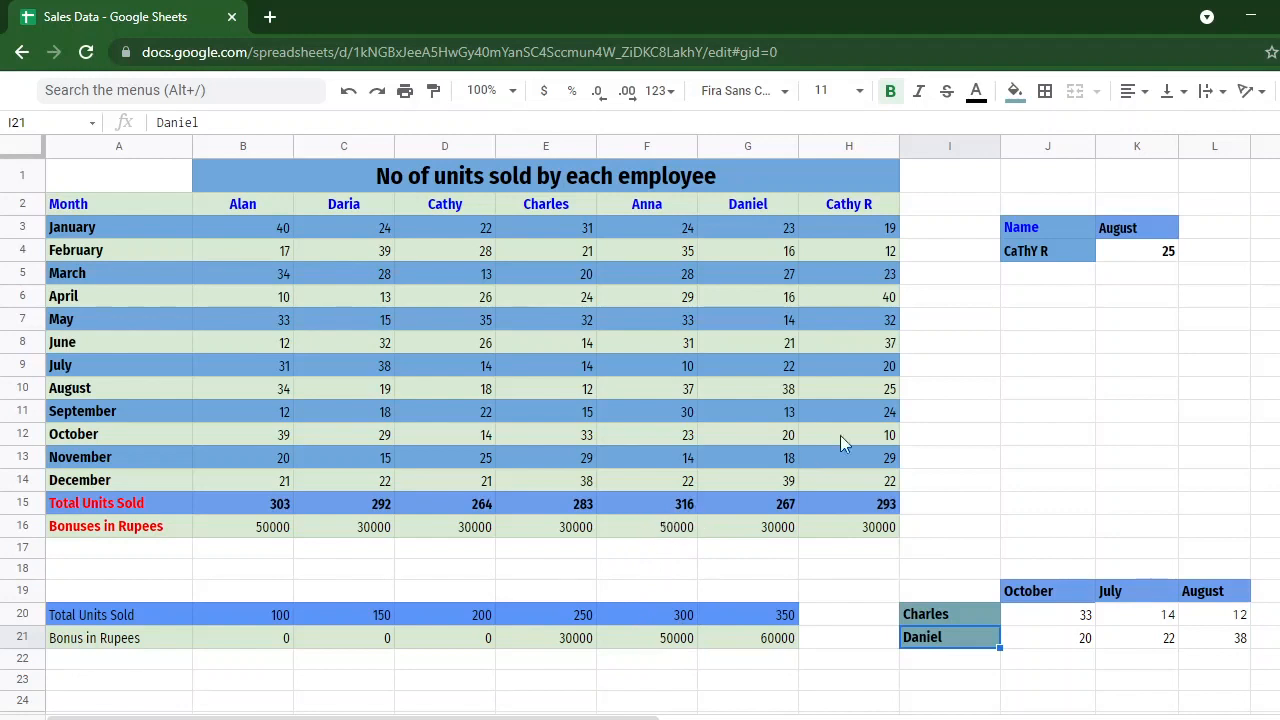
Step: Examine the sort order of the Total Units Sold thresholds in row 20 of the bonus table
{"action": "left_click", "coordinate": [365, 614]}
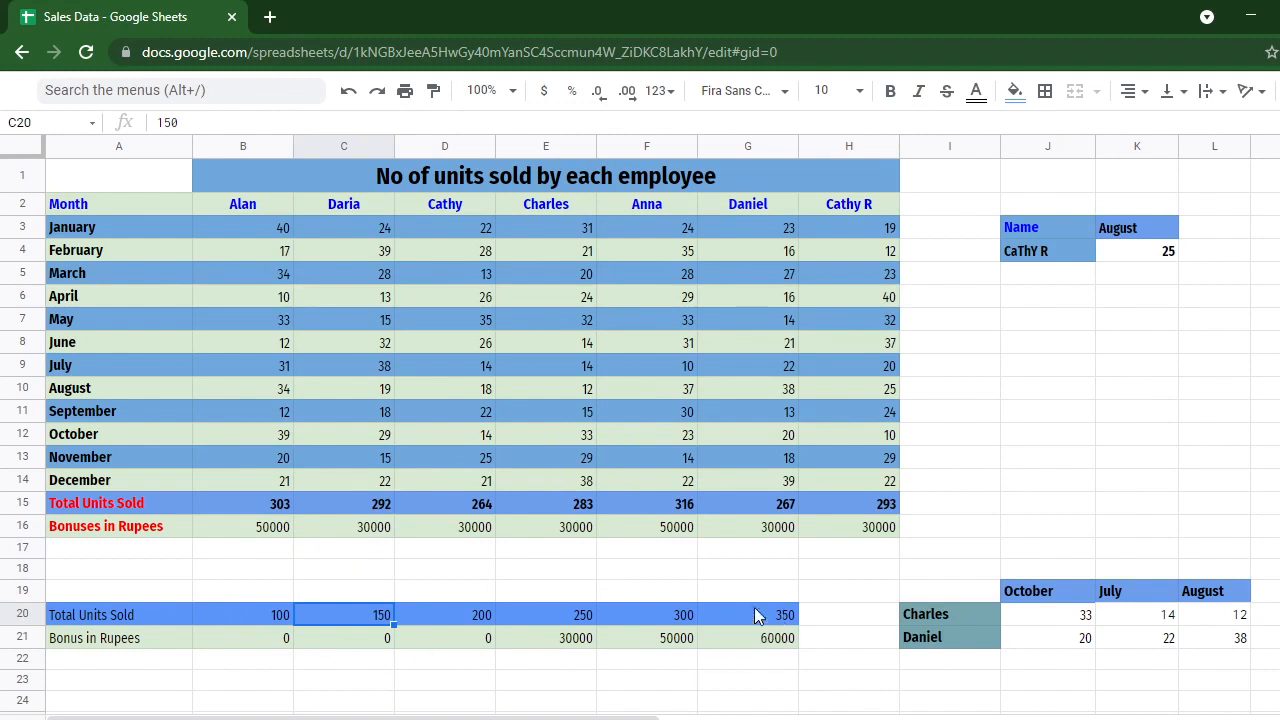
{"action": "left_click", "coordinate": [257, 620]}
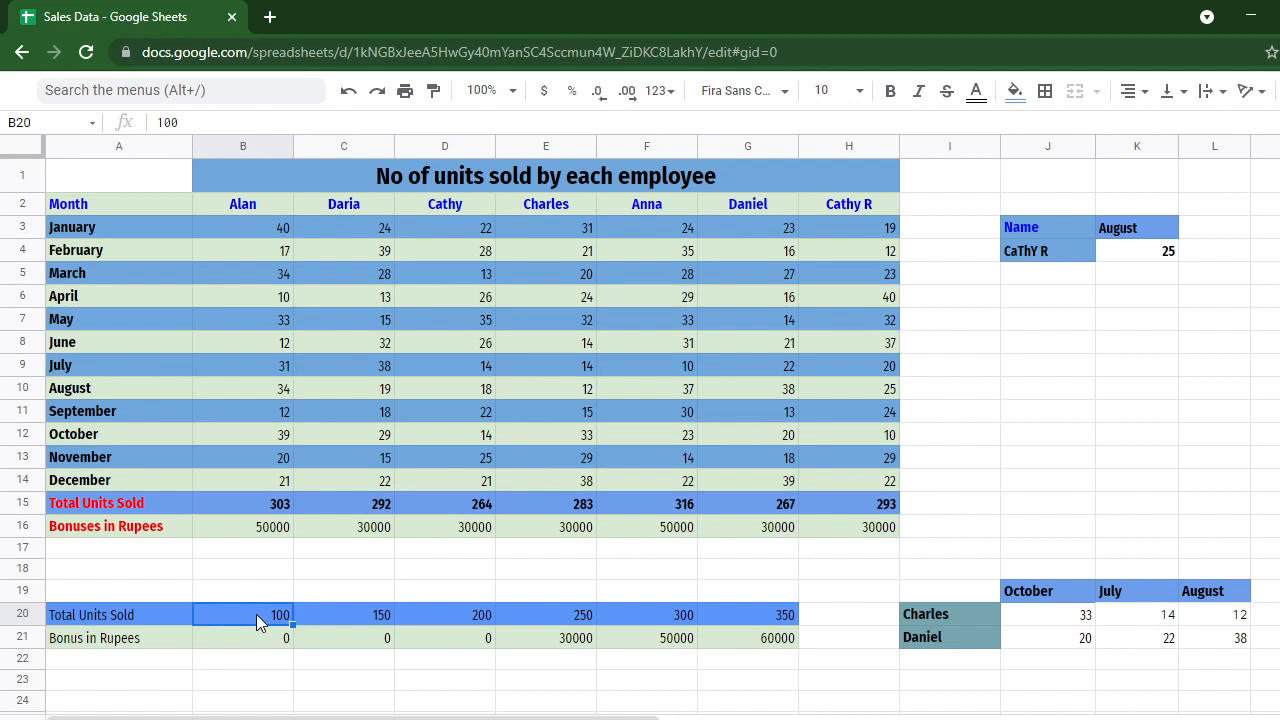
{"action": "key", "text": "Right"}
{"action": "key", "text": "Left"}
{"action": "key", "text": "Right"}
{"action": "key", "text": "Right"}
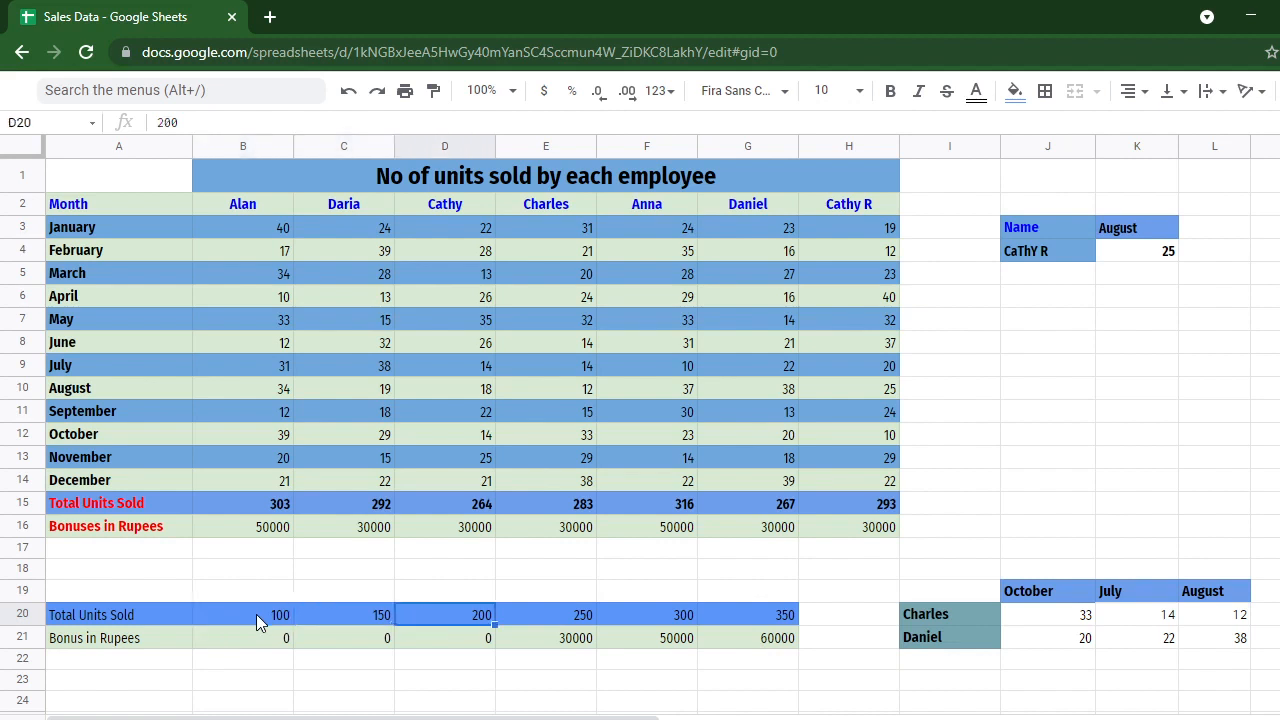
{"action": "key", "text": "Right"}
{"action": "key", "text": "Right"}
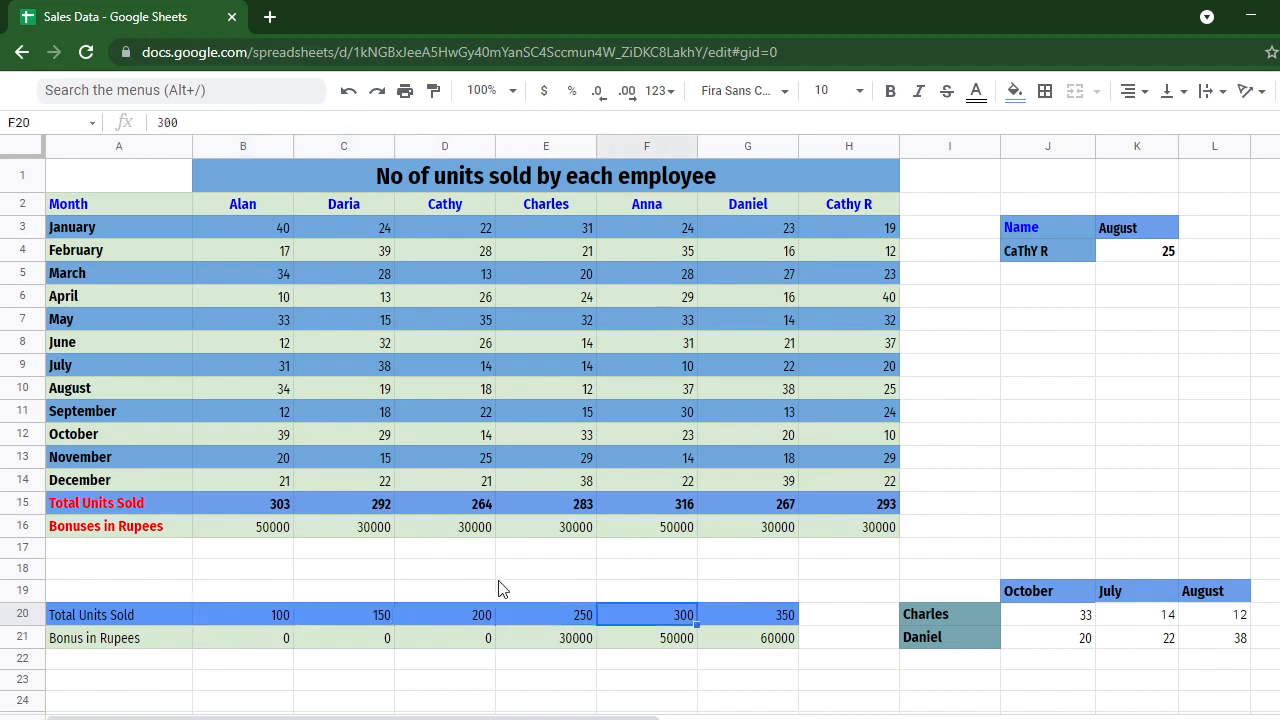